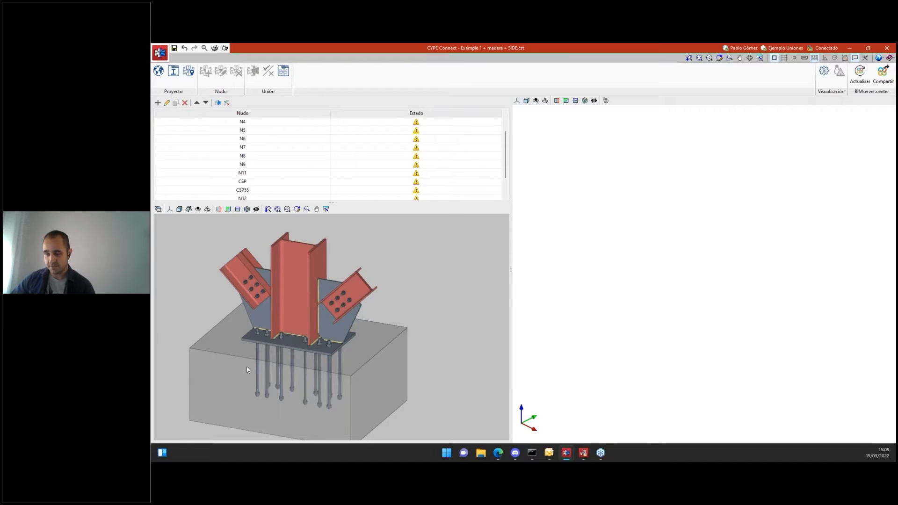
# - Review the steel connections of nodes N1 to N7 one after another in the 3D preview
pyautogui.moveTo(256, 310); pyautogui.dragTo(304, 311, button='middle')
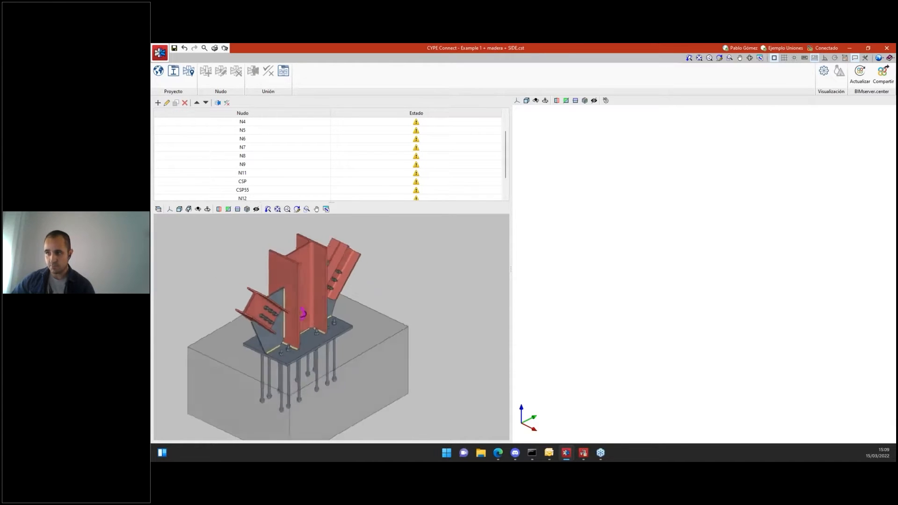
pyautogui.scroll(1, 253, 135)
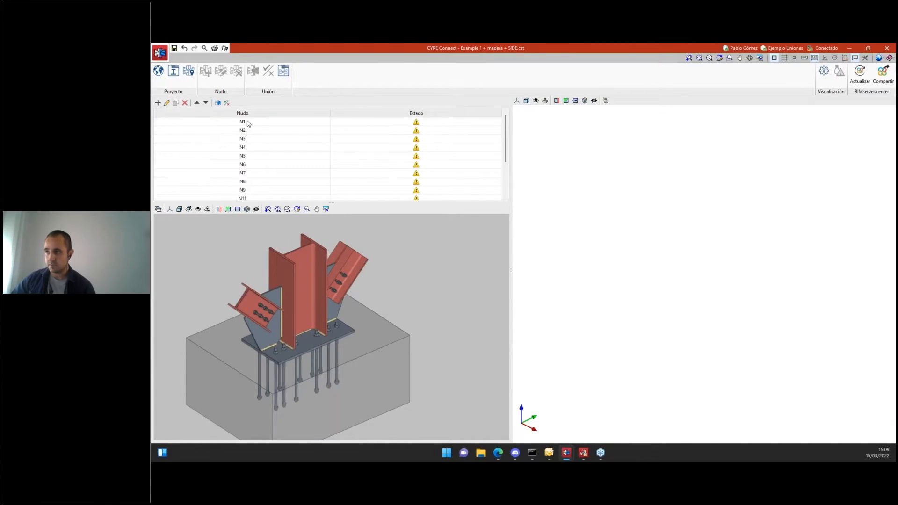
pyautogui.click(247, 123)
pyautogui.click(251, 133)
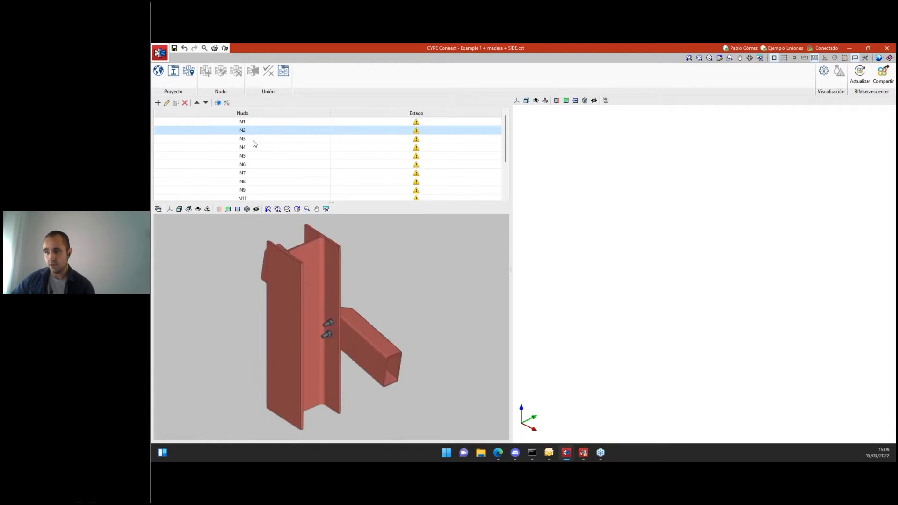
pyautogui.click(254, 139)
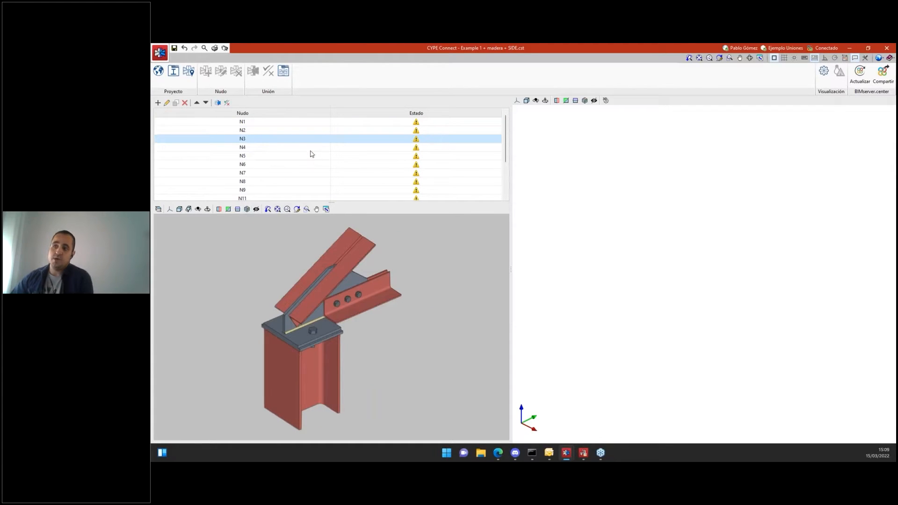
pyautogui.click(287, 149)
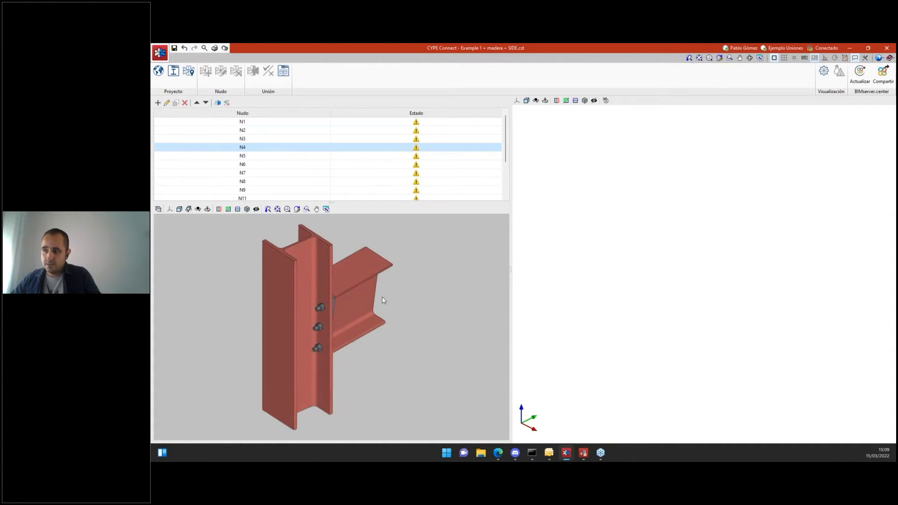
pyautogui.moveTo(382, 298); pyautogui.dragTo(341, 262, button='middle')
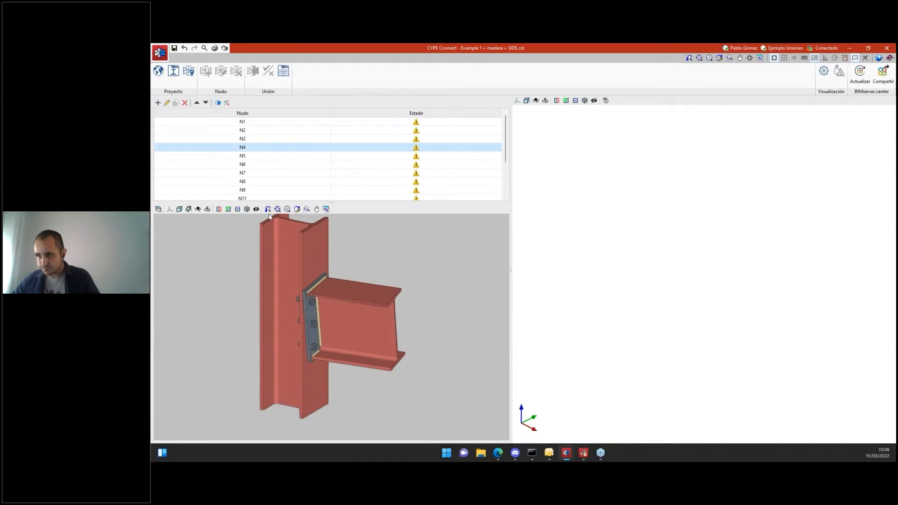
pyautogui.click(262, 157)
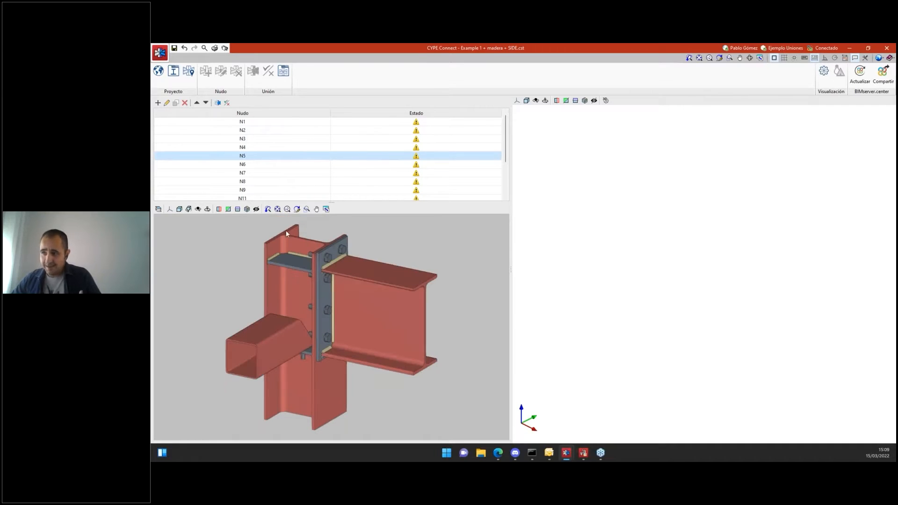
pyautogui.click(253, 165)
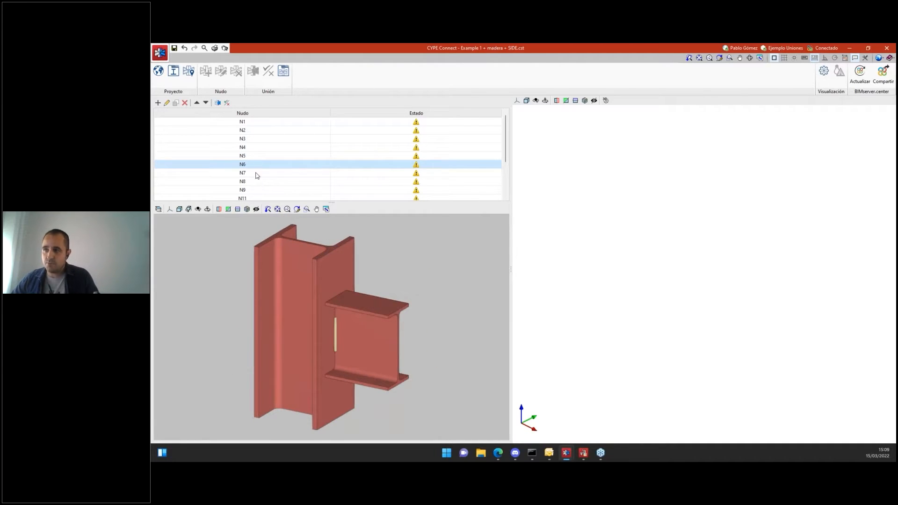
pyautogui.click(257, 174)
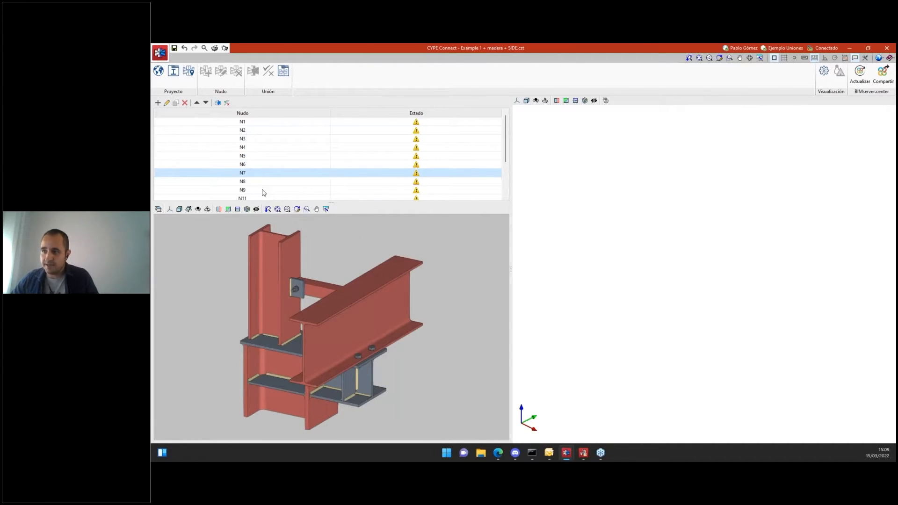
# - Examine the timber connection of node N8 from several angles and the mixed timber-steel connection of node N11
pyautogui.press('Down')
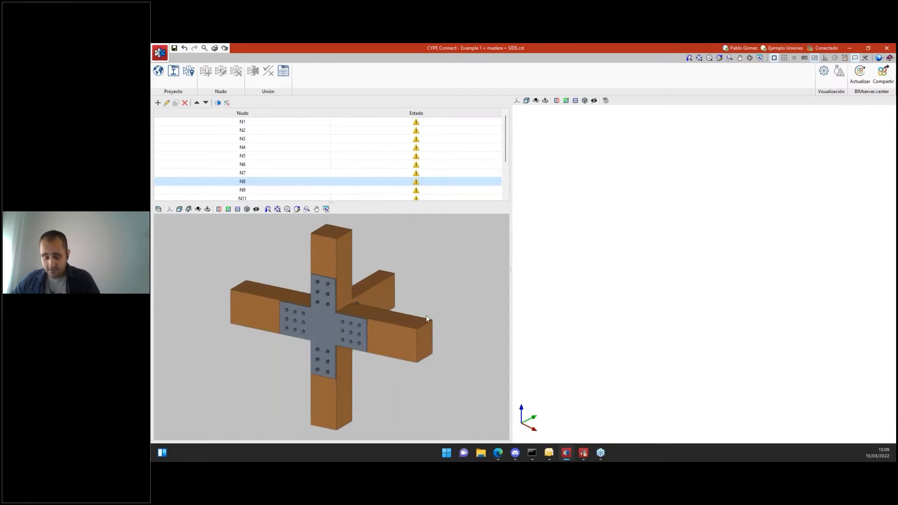
pyautogui.moveTo(416, 320); pyautogui.dragTo(316, 317, button='middle')
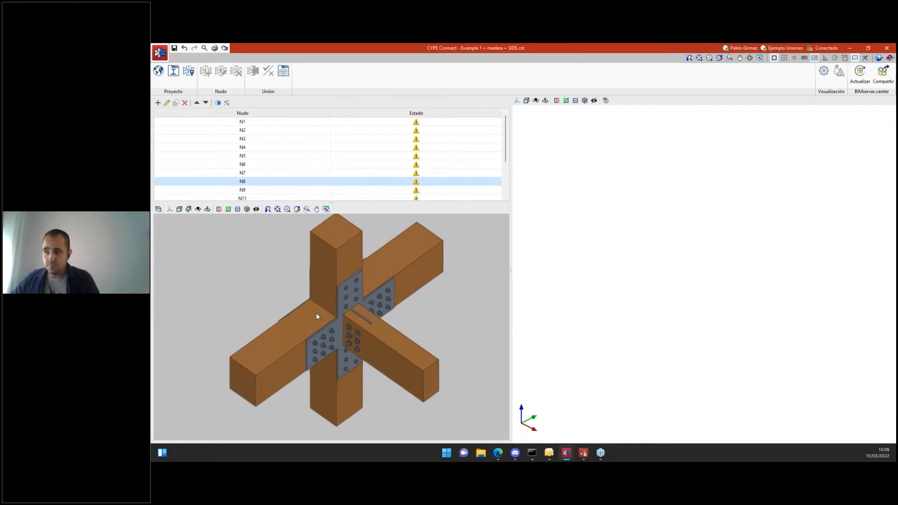
pyautogui.scroll(3, 316, 317)
pyautogui.scroll(-4, 320, 332)
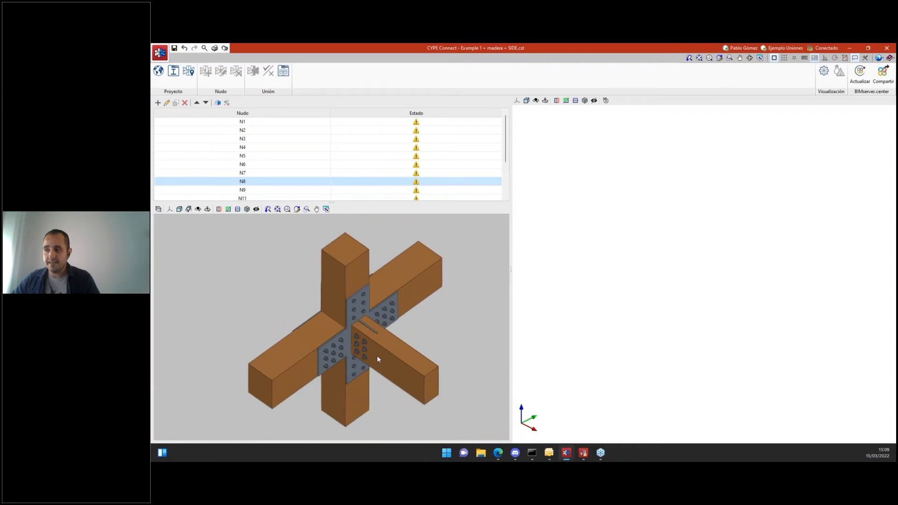
pyautogui.moveTo(392, 347); pyautogui.dragTo(385, 329, button='middle')
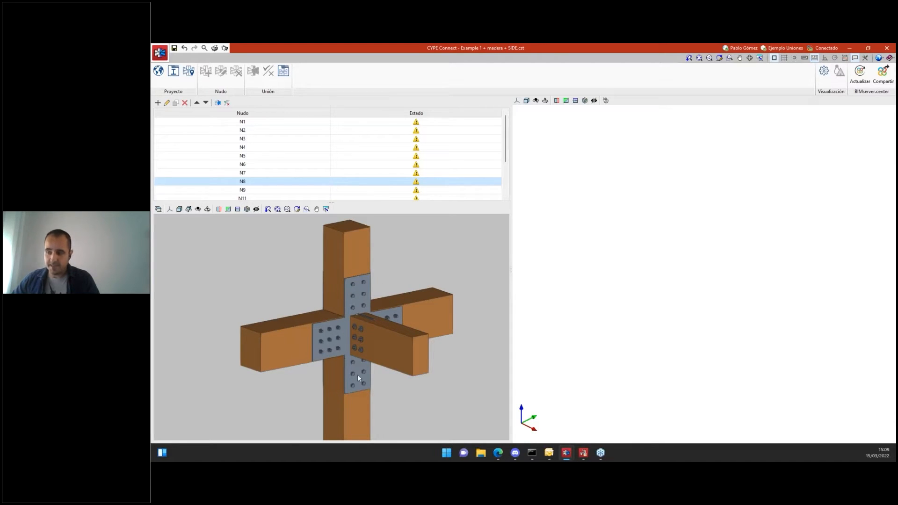
pyautogui.scroll(-1, 255, 198)
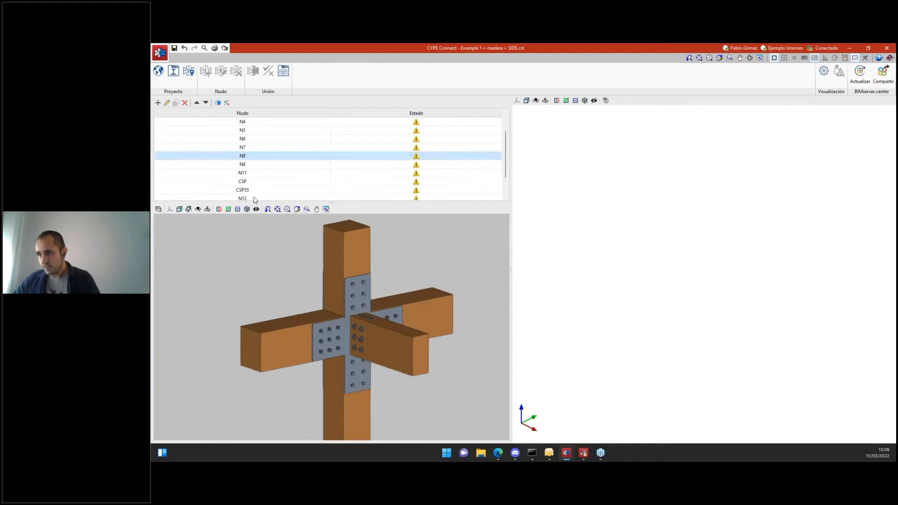
pyautogui.click(250, 173)
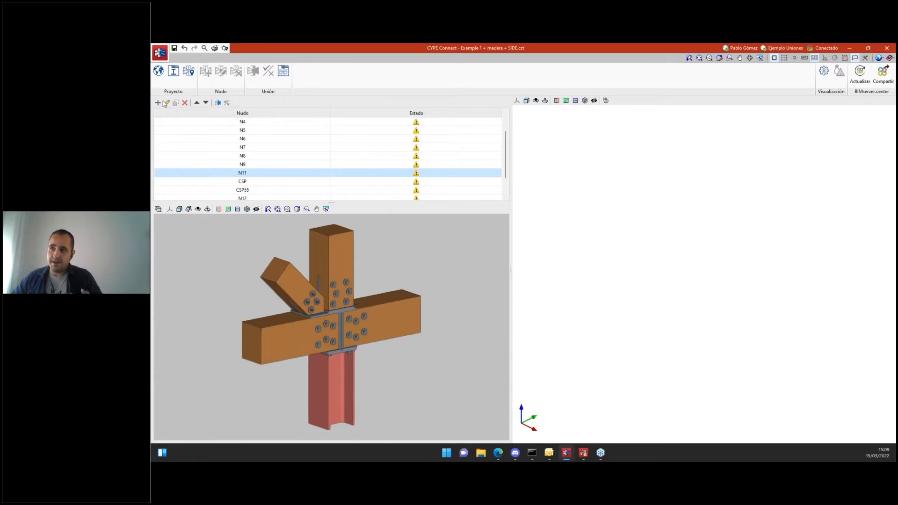
pyautogui.scroll(-1, 220, 158)
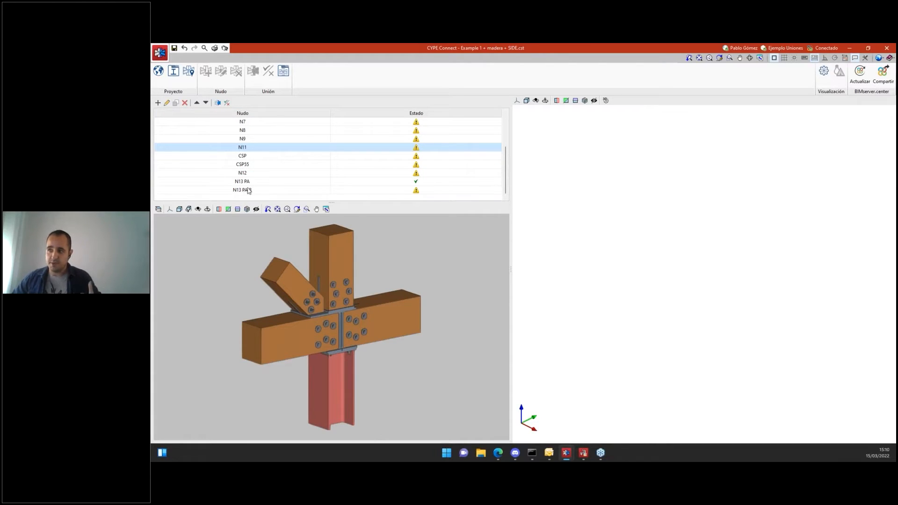
# - Begin a new node with a steel I-section profile referenced V1
pyautogui.click(158, 103)
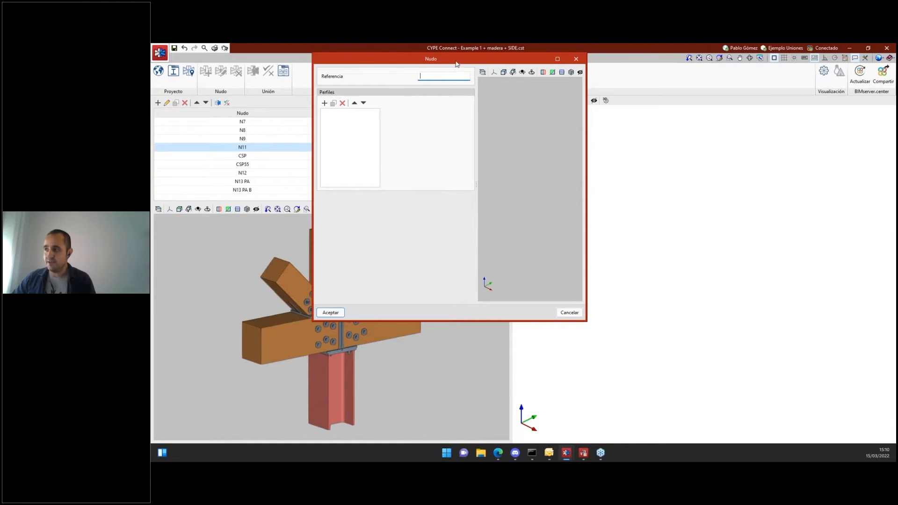
pyautogui.moveTo(456, 63); pyautogui.dragTo(501, 118)
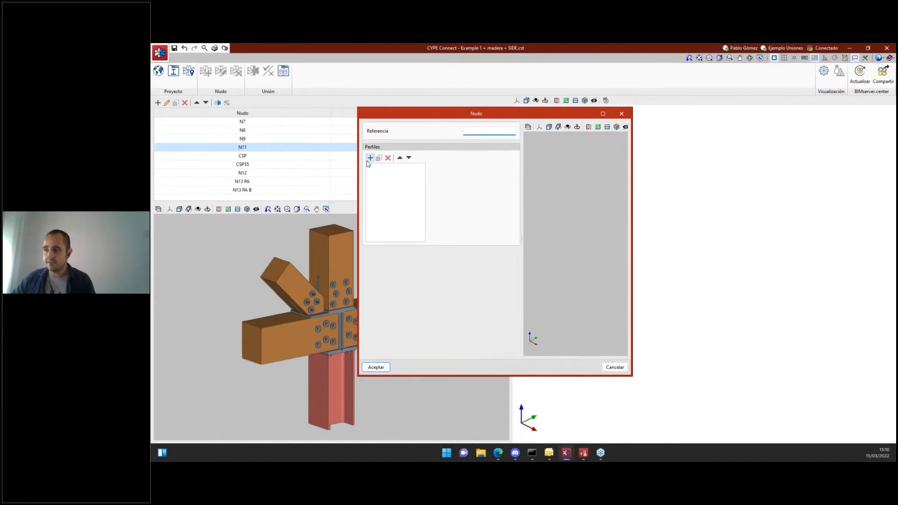
pyautogui.click(370, 158)
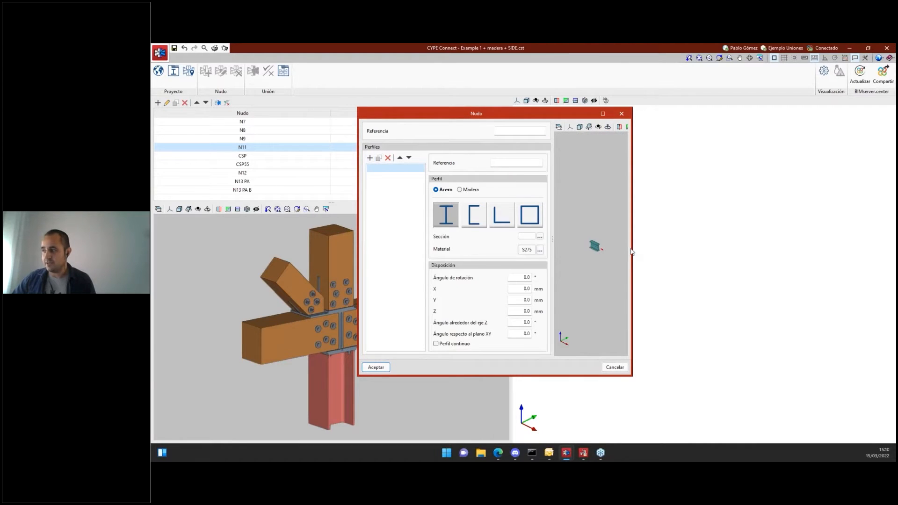
pyautogui.moveTo(631, 251); pyautogui.dragTo(803, 266)
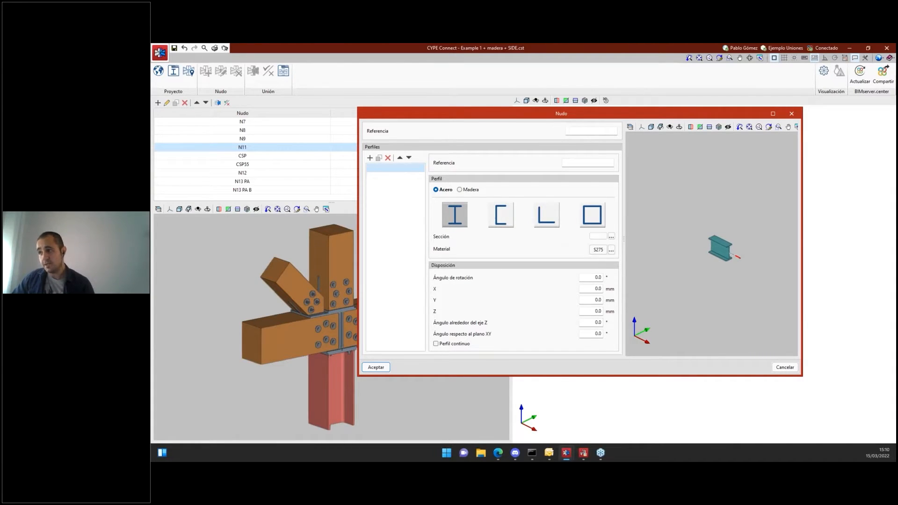
pyautogui.click(460, 190)
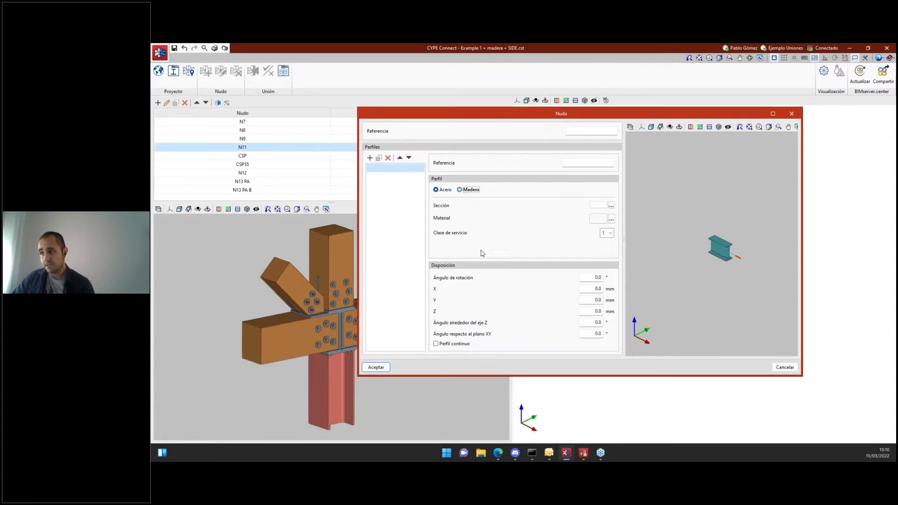
pyautogui.click(436, 189)
pyautogui.click(567, 163)
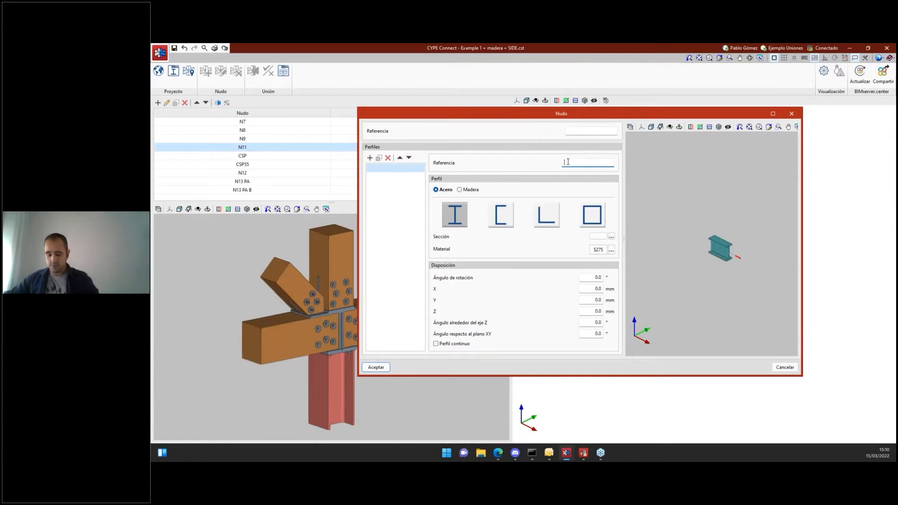
pyautogui.write('V1')
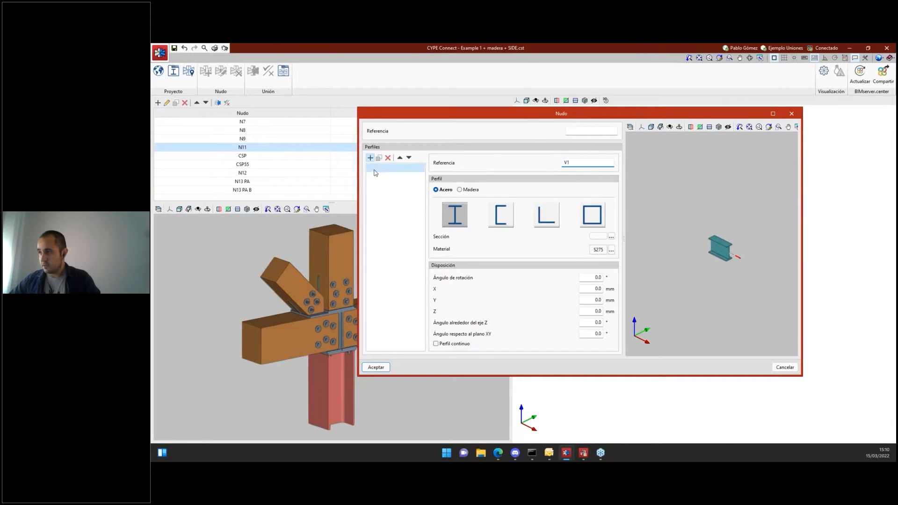
# - Add a second steel profile with a C section at 90° around the Z axis, and discard the new node
pyautogui.click(376, 174)
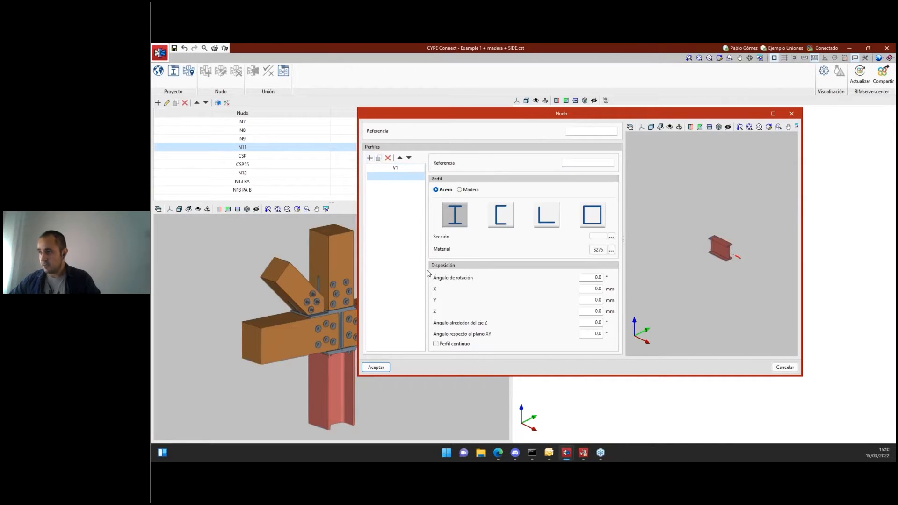
pyautogui.click(503, 219)
pyautogui.click(586, 324)
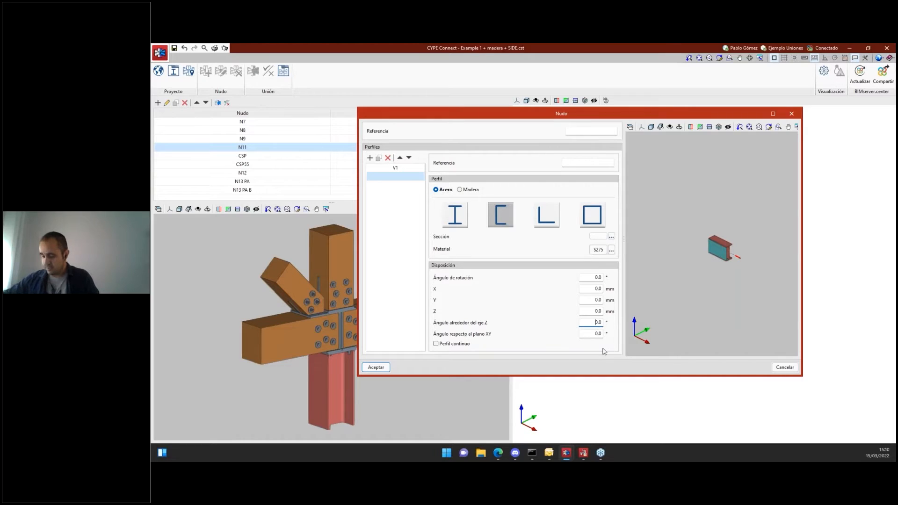
pyautogui.press('Tab')
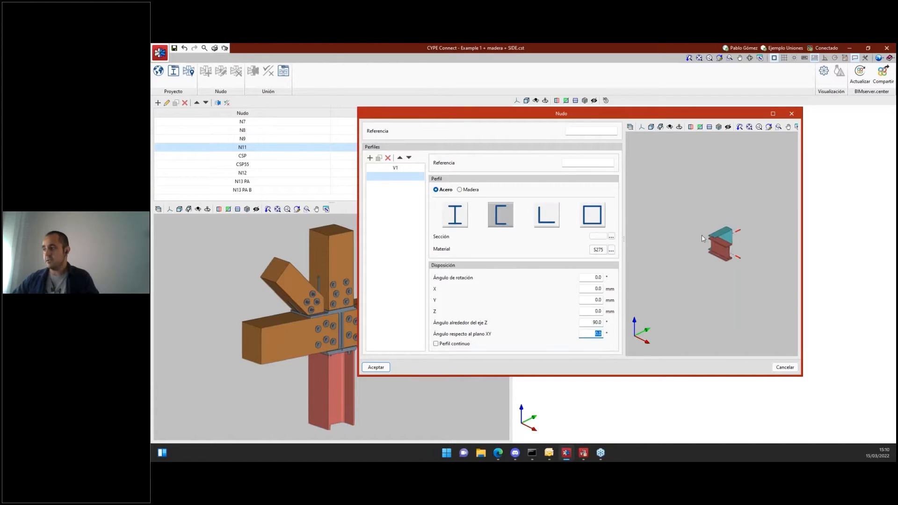
pyautogui.moveTo(735, 253); pyautogui.dragTo(743, 252, button='middle')
pyautogui.moveTo(728, 290); pyautogui.dragTo(710, 300, button='middle')
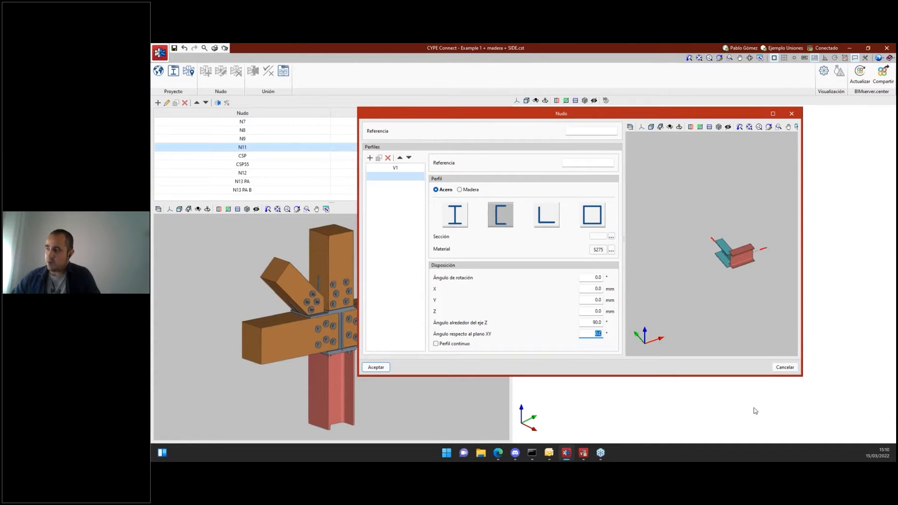
pyautogui.click(784, 368)
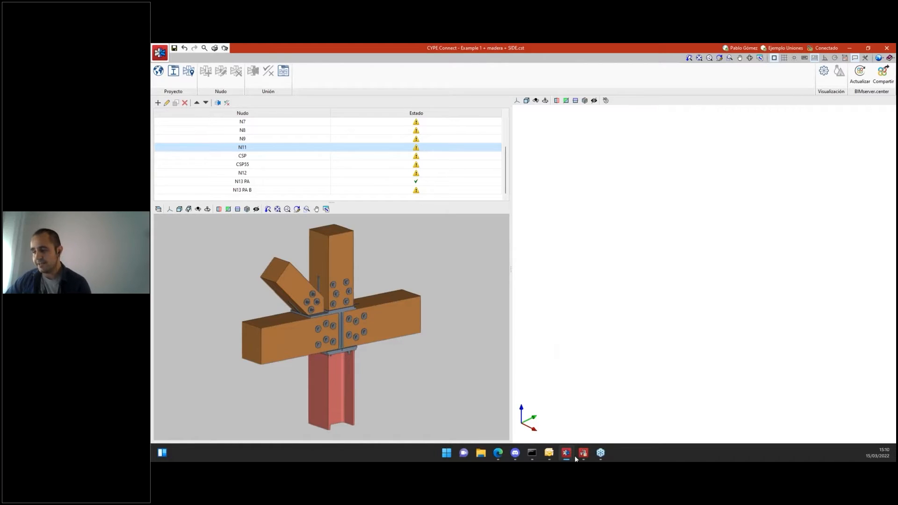
# - Switch to the Pabellón Tubo model in StruBIM CYPE 3D and examine the hall structure from another angle
pyautogui.moveTo(583, 453)
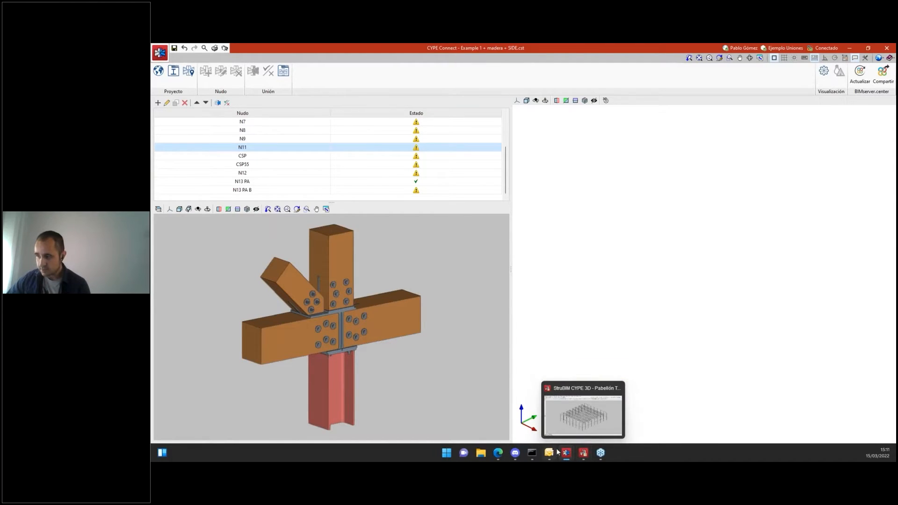
pyautogui.click(584, 453)
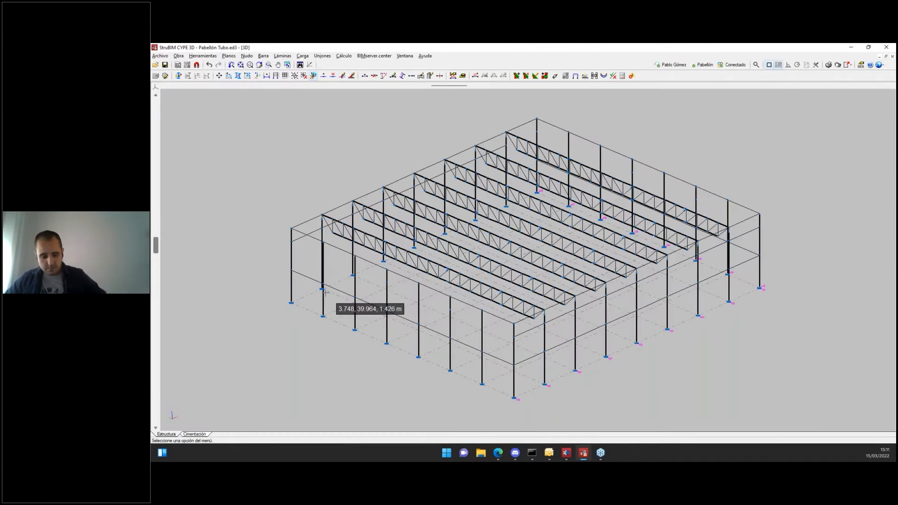
pyautogui.keyDown('shift'); pyautogui.moveTo(360, 291); pyautogui.dragTo(383, 294, button='middle'); pyautogui.keyUp('shift')
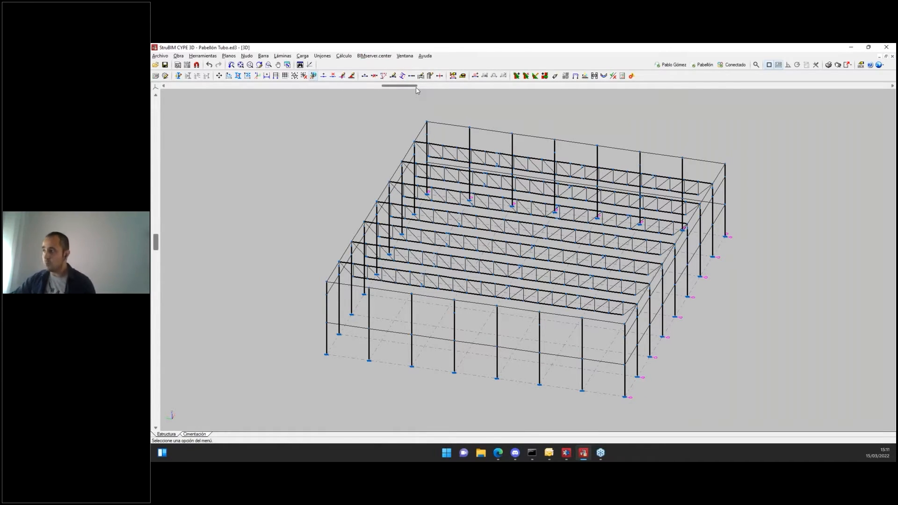
# - Switch to the EJ 1707 project in CYPE Connect and select the bars meeting at the end of the first truss for a new node
pyautogui.moveTo(567, 455)
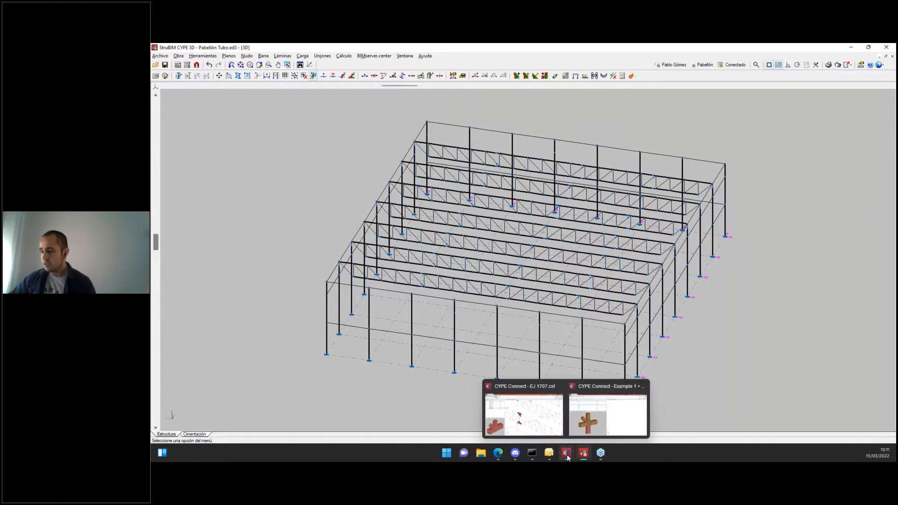
pyautogui.click(526, 390)
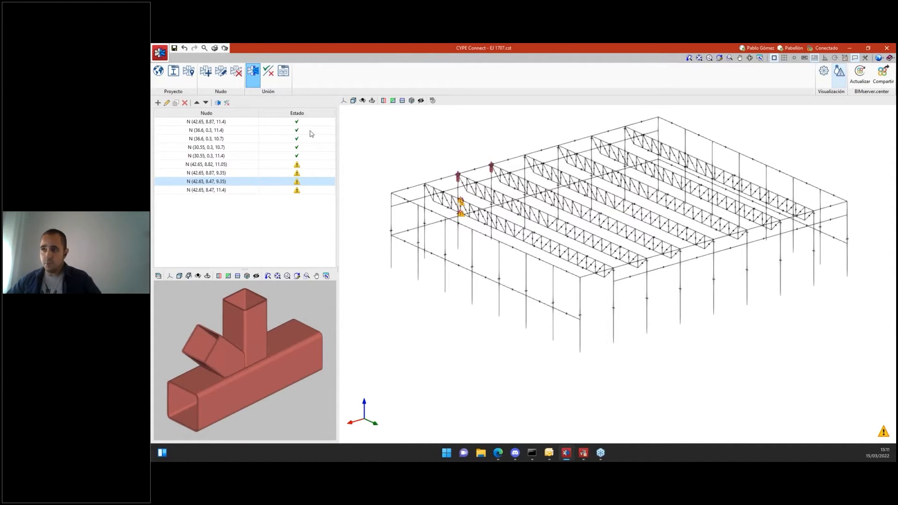
pyautogui.click(204, 76)
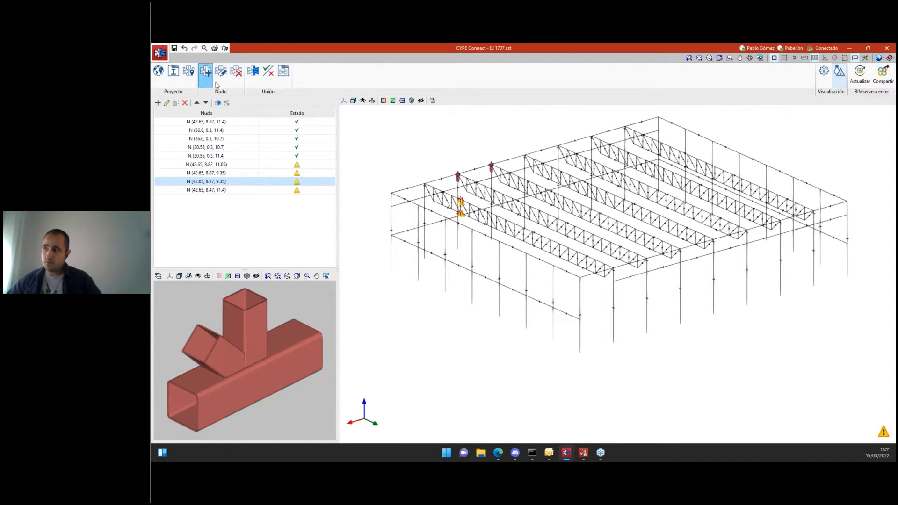
pyautogui.scroll(3, 420, 201)
pyautogui.scroll(6, 424, 202)
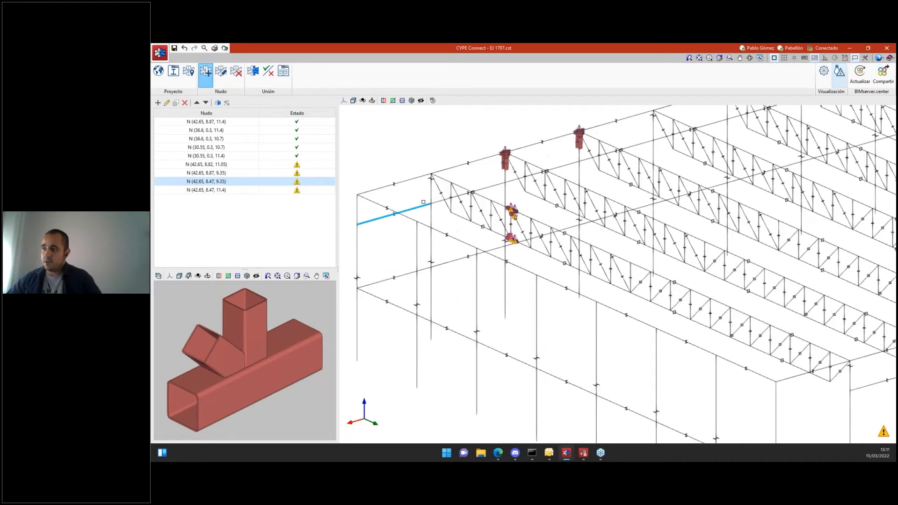
pyautogui.scroll(2, 421, 162)
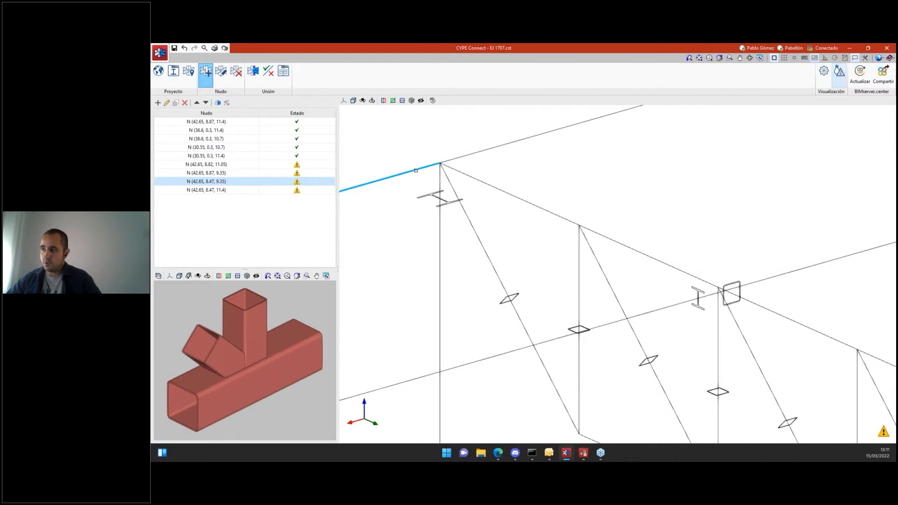
pyautogui.click(415, 170)
pyautogui.click(491, 150)
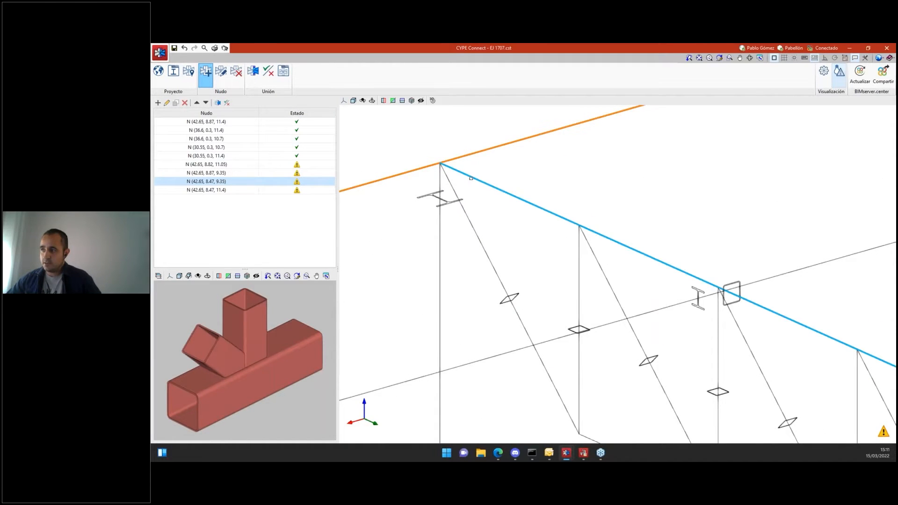
pyautogui.click(467, 176)
pyautogui.click(455, 188)
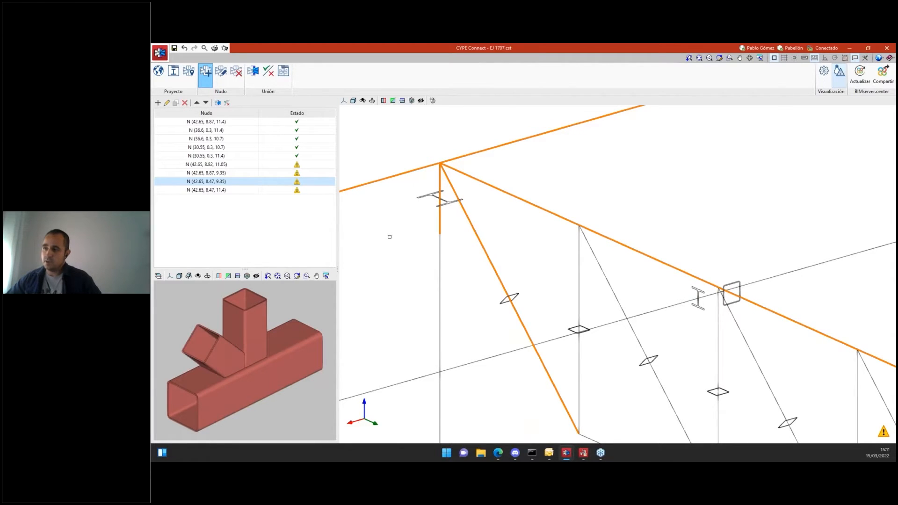
# - Create the node from the selected bars after reviewing its profiles in an enlarged preview, and look at its connection model
pyautogui.rightClick(389, 237)
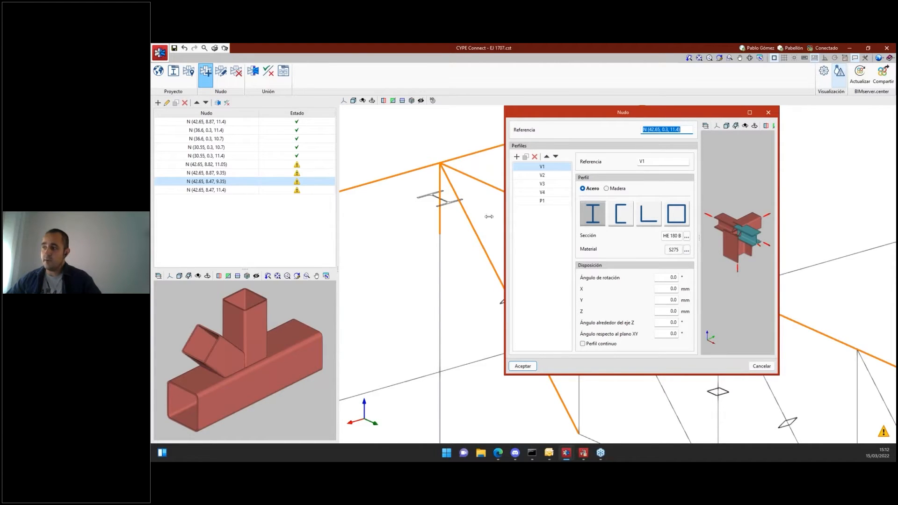
pyautogui.moveTo(488, 217); pyautogui.dragTo(418, 221)
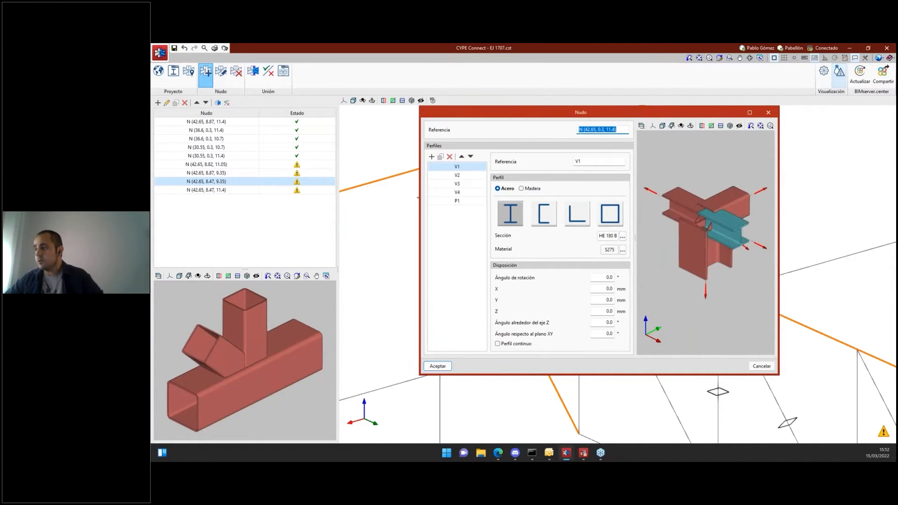
pyautogui.keyDown('shift'); pyautogui.moveTo(710, 274); pyautogui.dragTo(695, 271, button='middle'); pyautogui.keyUp('shift')
pyautogui.click(438, 366)
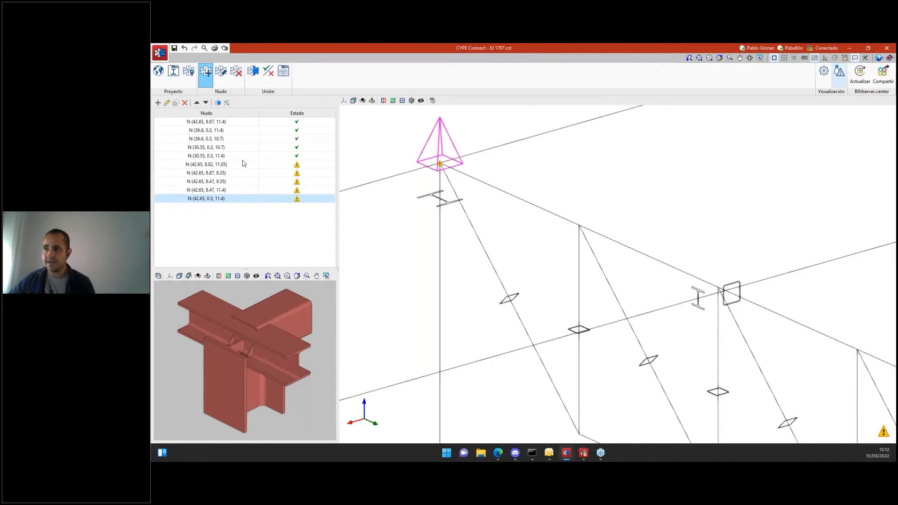
pyautogui.click(219, 104)
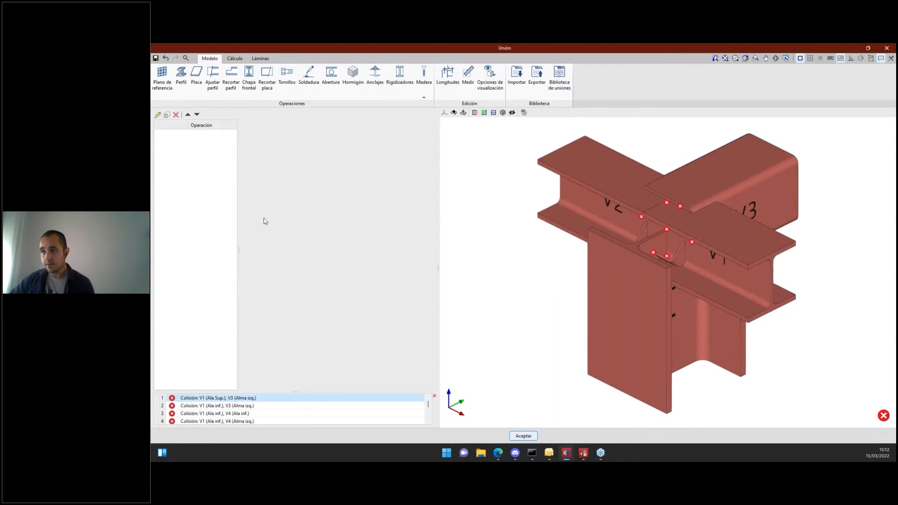
pyautogui.click(524, 437)
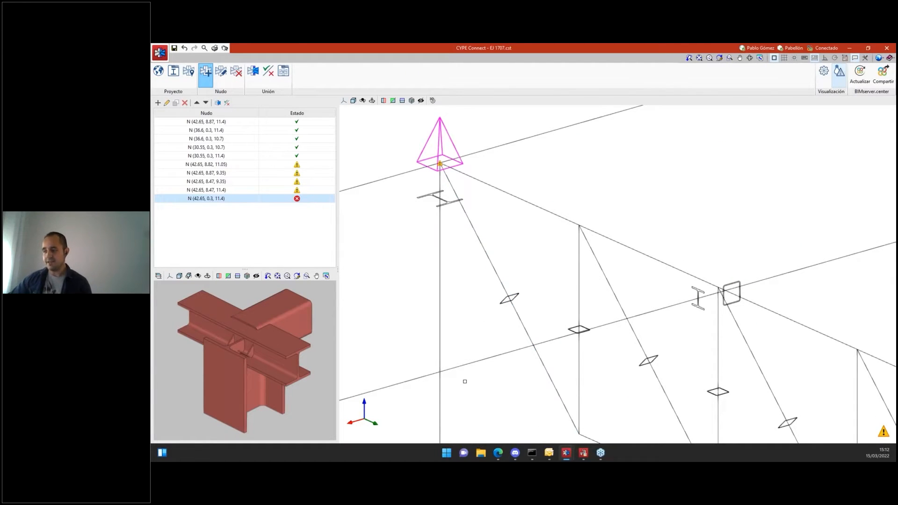
# - Switch to the Example 1 + madera + SIDE project, open the connection of node N13 PA B and review the available timber fastener operations
pyautogui.moveTo(566, 457)
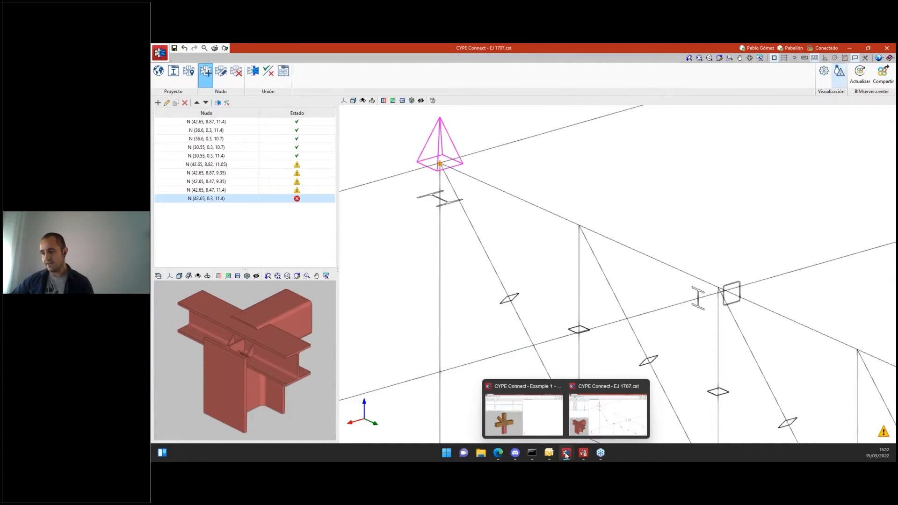
pyautogui.click(531, 386)
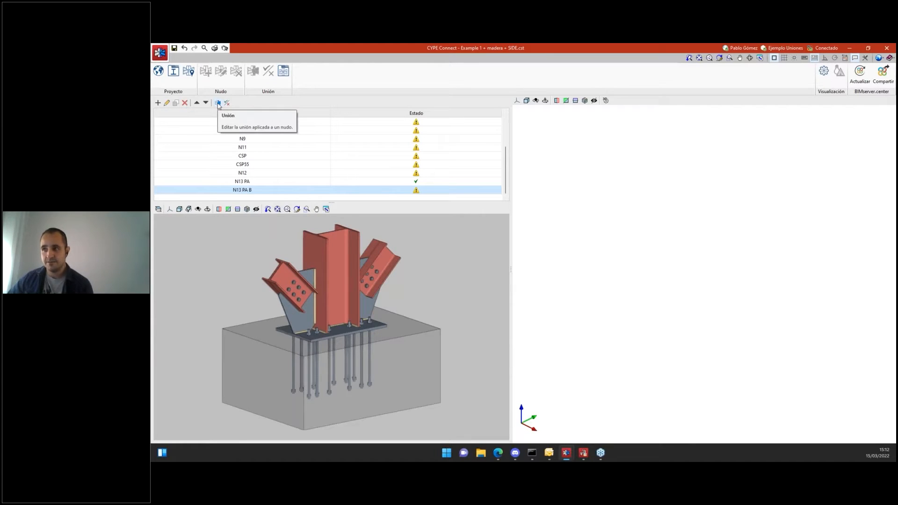
pyautogui.click(218, 104)
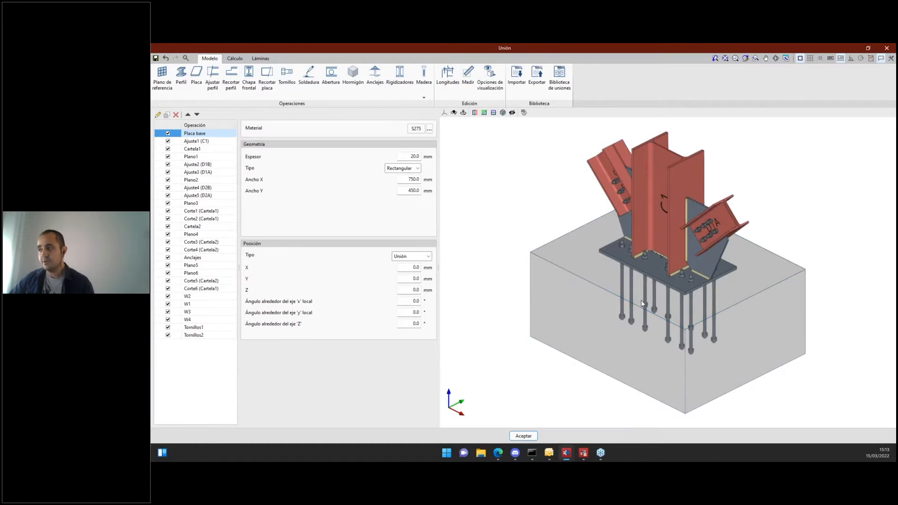
pyautogui.keyDown('shift'); pyautogui.moveTo(548, 265); pyautogui.dragTo(558, 264, button='middle'); pyautogui.keyUp('shift')
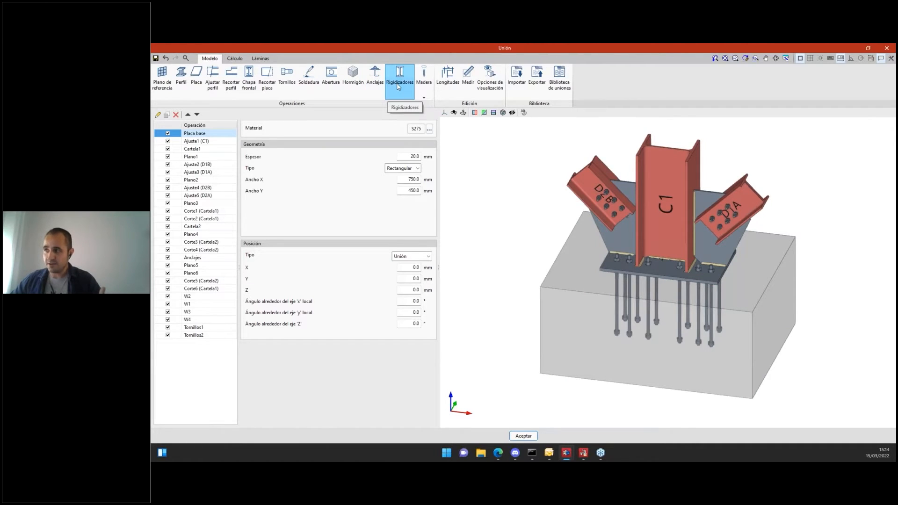
pyautogui.click(424, 96)
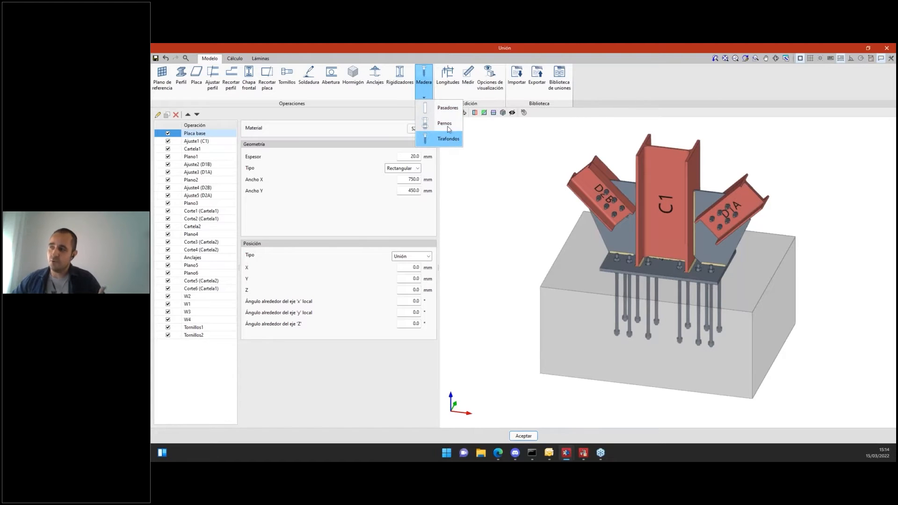
pyautogui.click(507, 246)
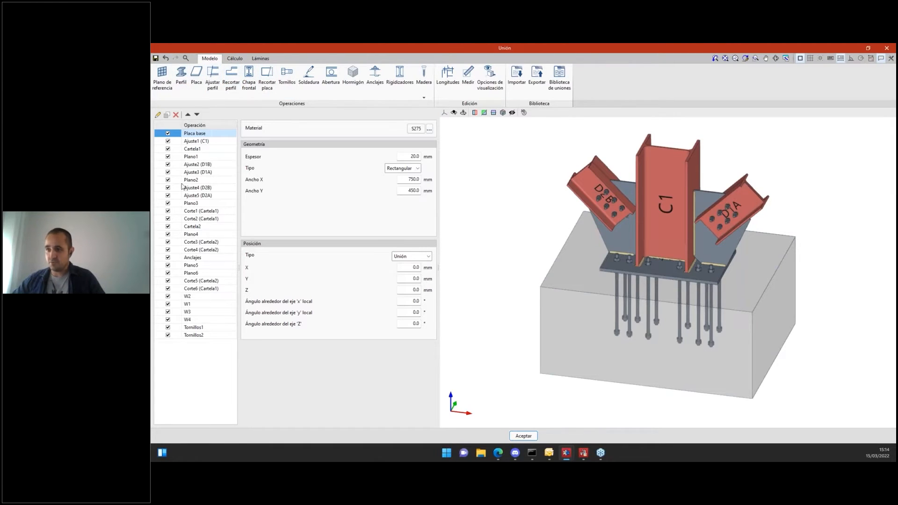
# - Deactivate all operations of the base plate connection and examine the bare column and diagonals
pyautogui.rightClick(171, 127)
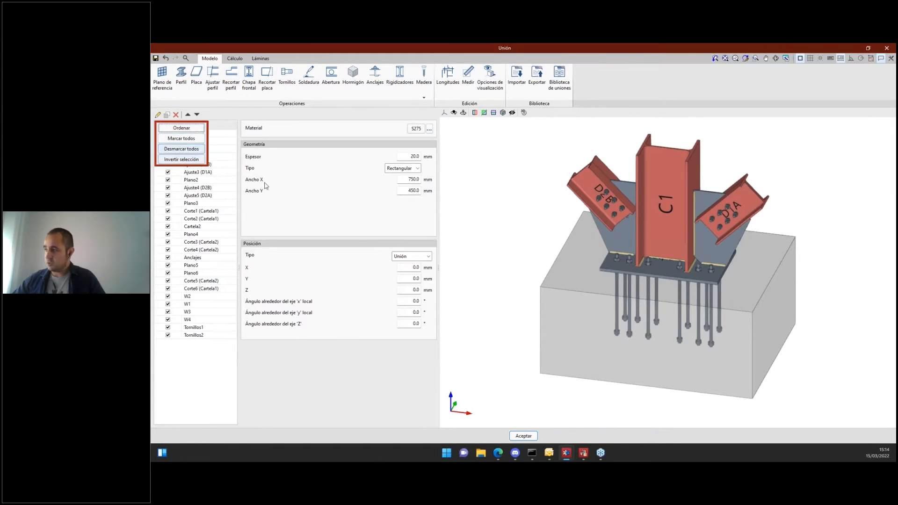
pyautogui.click(182, 149)
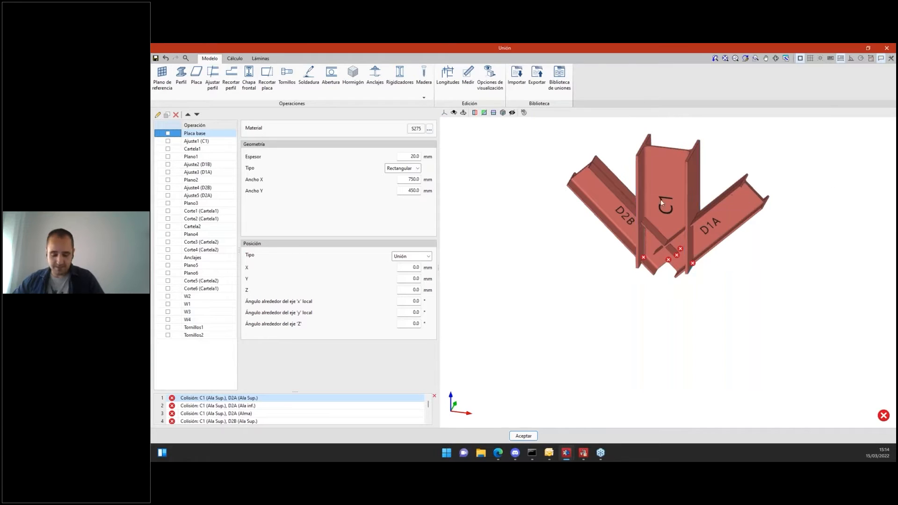
pyautogui.moveTo(606, 290)
pyautogui.mouseDown(button='middle')
pyautogui.moveTo(705, 271)
pyautogui.moveTo(596, 262)
pyautogui.moveTo(598, 294)
pyautogui.moveTo(619, 307)
pyautogui.moveTo(622, 333)
pyautogui.mouseUp(button='middle')
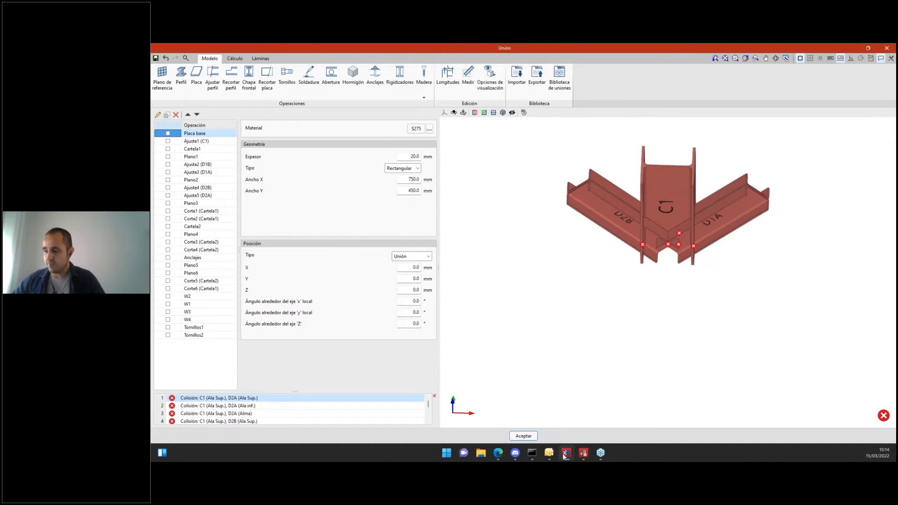
pyautogui.moveTo(565, 454)
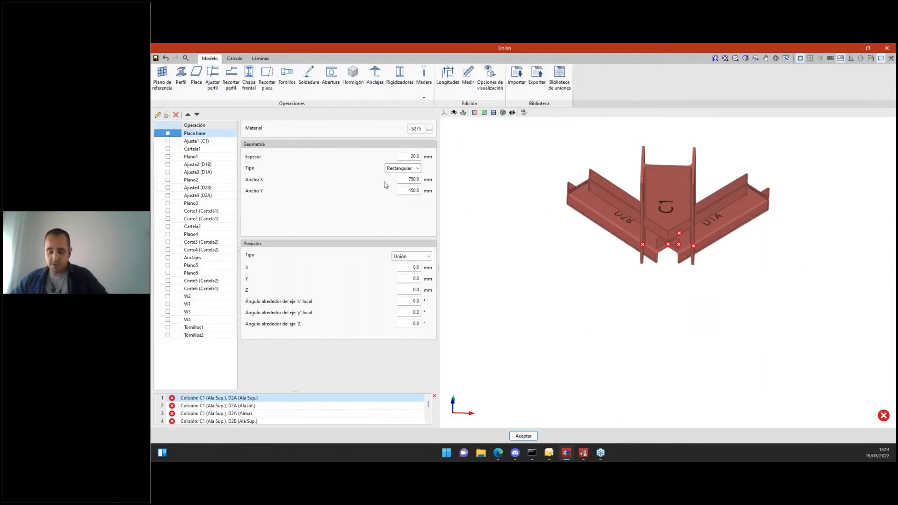
pyautogui.moveTo(577, 276); pyautogui.dragTo(577, 264, button='middle')
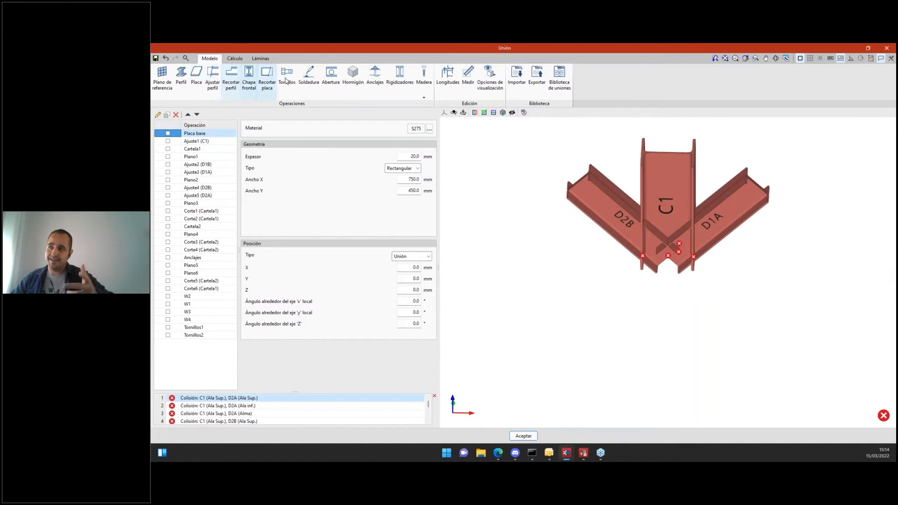
# - Reactivate the Placa base and Ajuste1 (C1) operations and examine the welds at the foot of the column
pyautogui.click(168, 134)
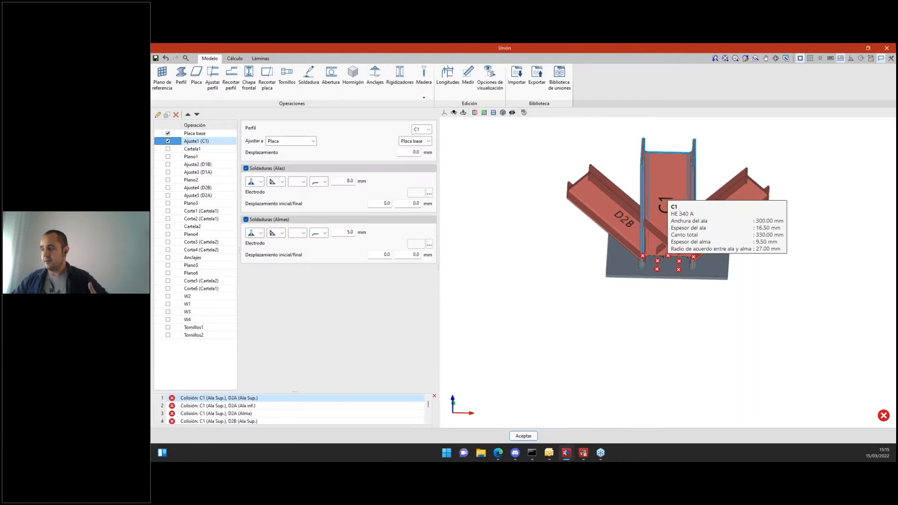
pyautogui.scroll(3, 678, 225)
pyautogui.scroll(3, 701, 331)
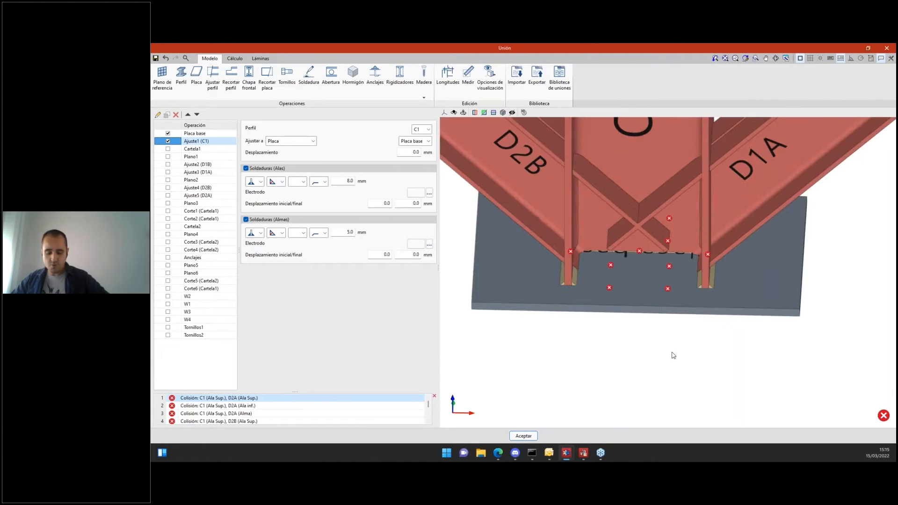
pyautogui.keyDown('shift'); pyautogui.moveTo(671, 355); pyautogui.dragTo(582, 267, button='middle'); pyautogui.keyUp('shift')
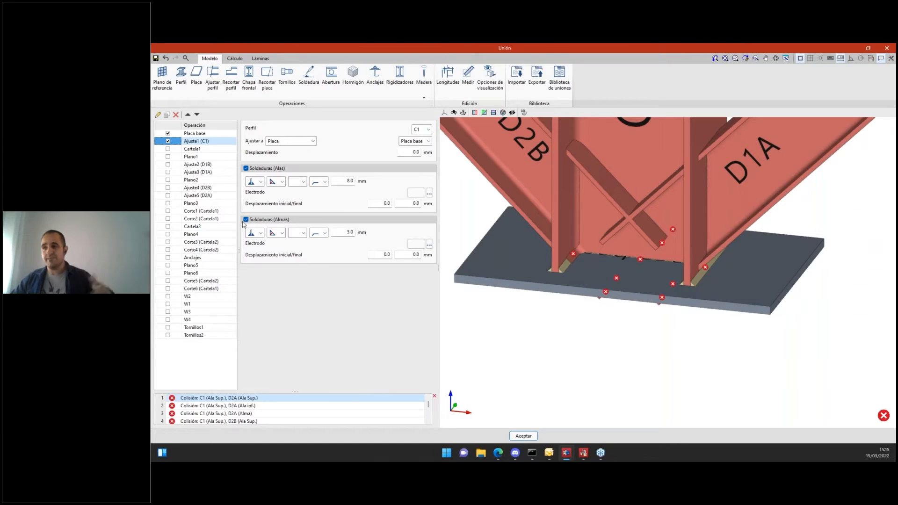
# - Try a one-sided flange weld in the Ajuste1 (C1) operation, review the weld types and restore the two-sided weld
pyautogui.click(261, 182)
pyautogui.click(283, 182)
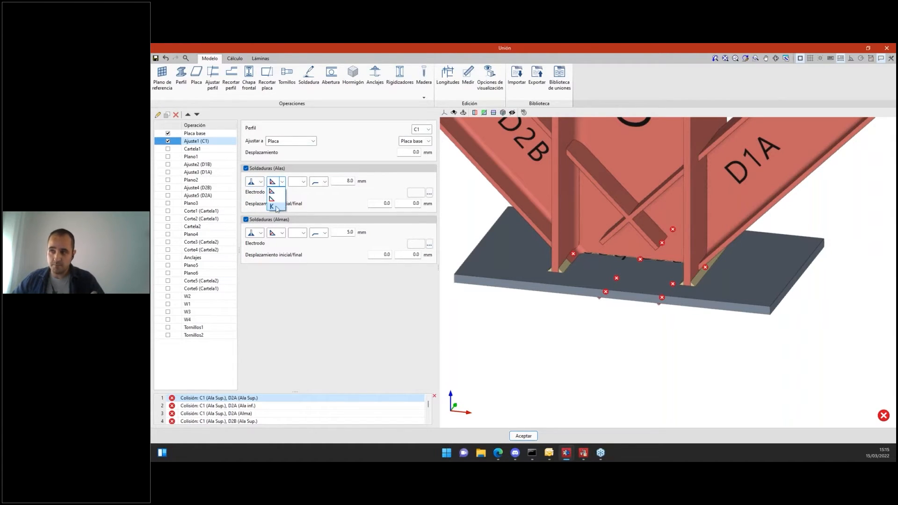
pyautogui.click(260, 183)
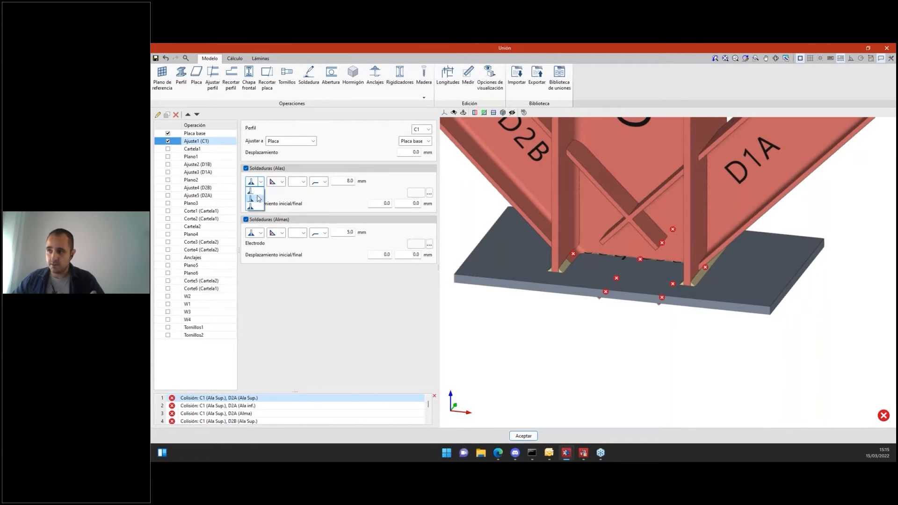
pyautogui.click(259, 199)
pyautogui.click(283, 183)
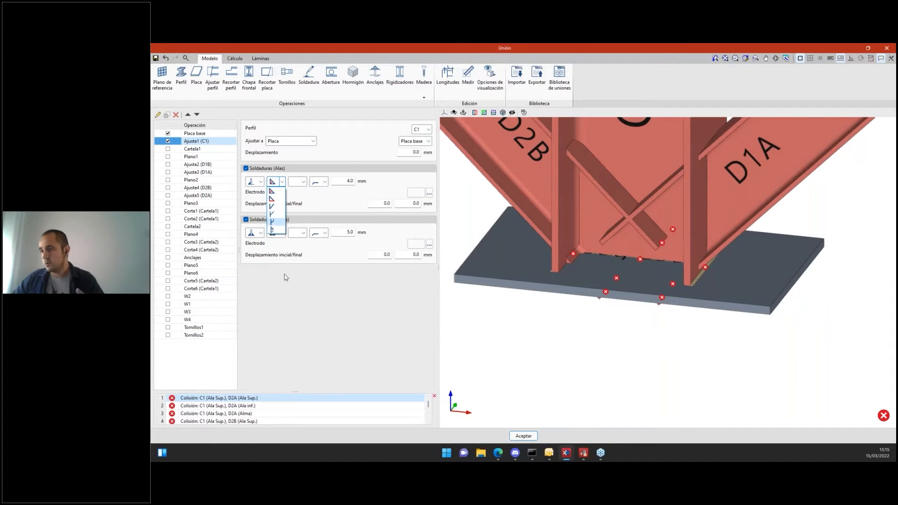
pyautogui.click(261, 182)
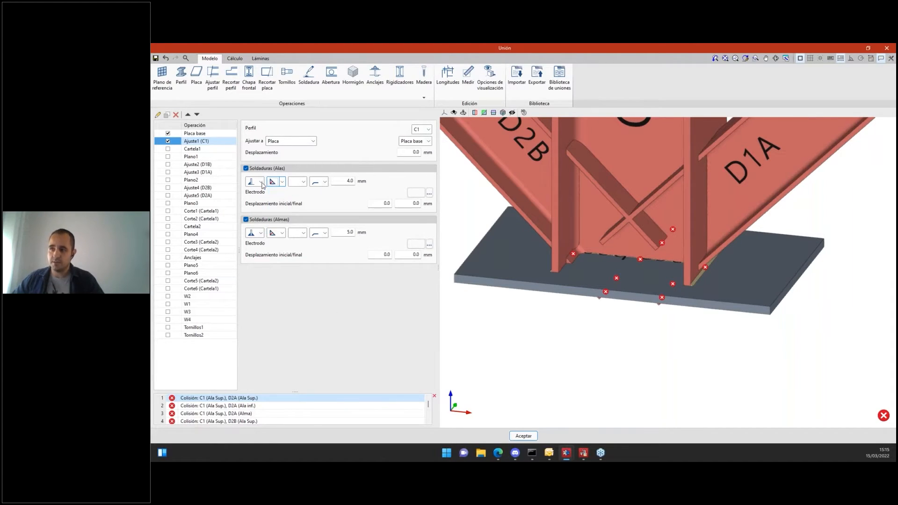
pyautogui.click(260, 182)
pyautogui.click(259, 208)
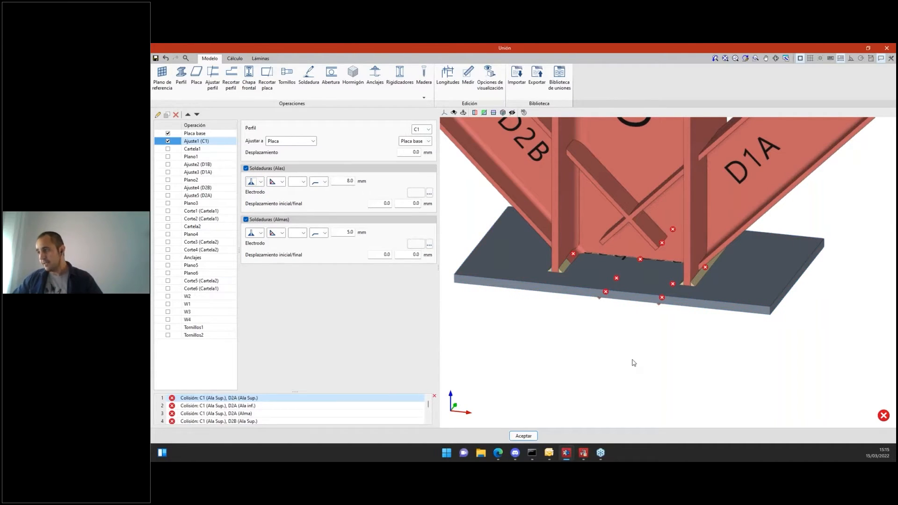
# - Reactivate the Cartela1 plate operation and examine the gusset's position relative to diagonal D1A and the column
pyautogui.moveTo(633, 360); pyautogui.dragTo(583, 354, button='middle')
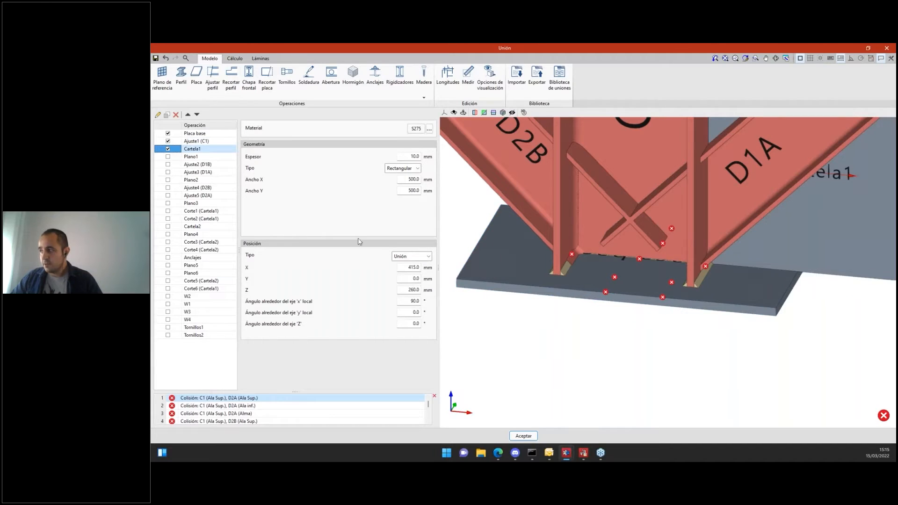
pyautogui.scroll(-5, 560, 308)
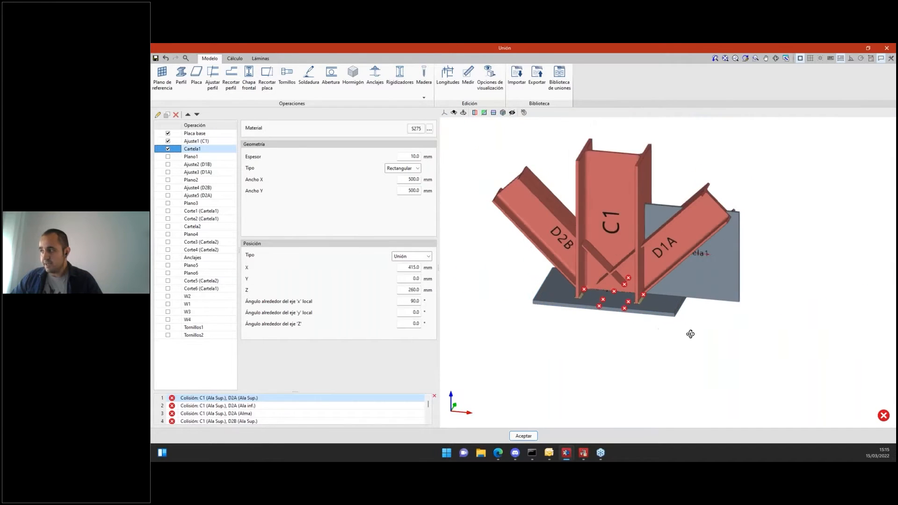
pyautogui.keyDown('shift'); pyautogui.moveTo(691, 334); pyautogui.dragTo(682, 335, button='middle'); pyautogui.keyUp('shift')
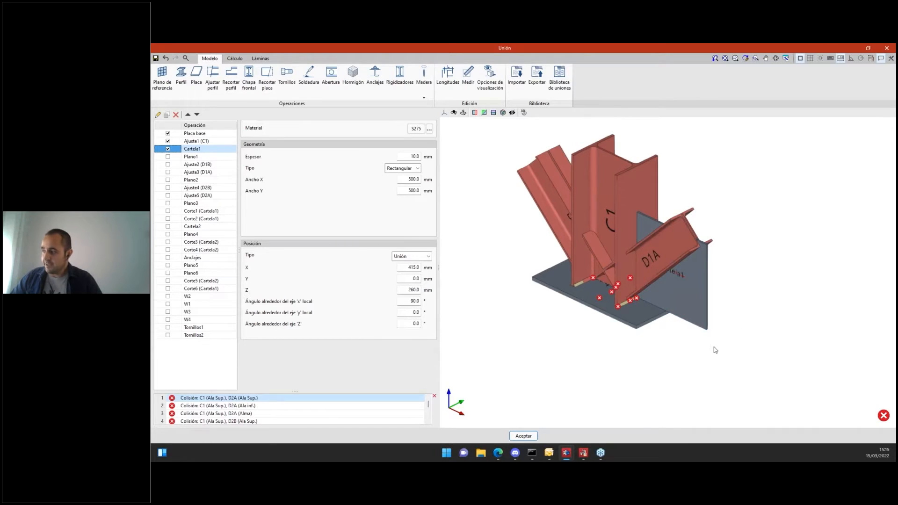
pyautogui.keyDown('shift'); pyautogui.moveTo(742, 350); pyautogui.dragTo(755, 345, button='middle'); pyautogui.keyUp('shift')
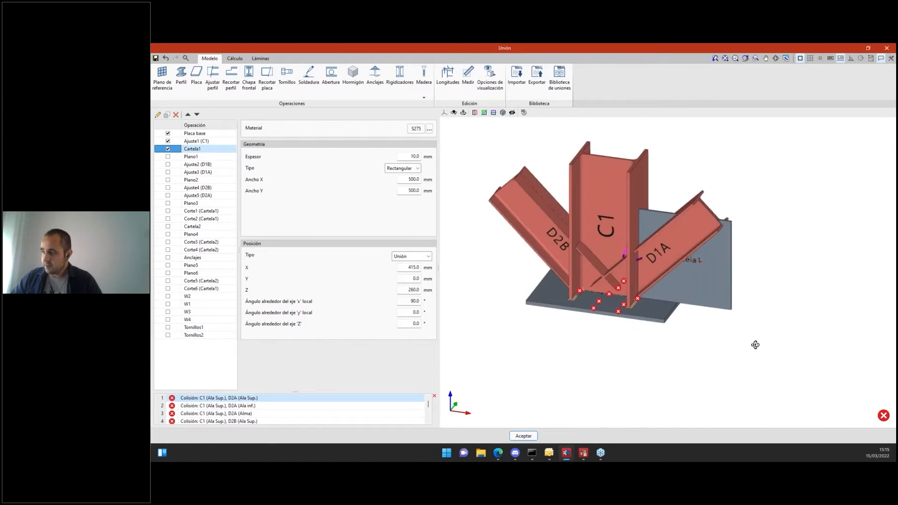
# - Reactivate reference planes Plano1 and Plano2 and the Ajuste2 to Ajuste5 operations that trim diagonals D1B, D1A, D2B and D2A
pyautogui.click(168, 157)
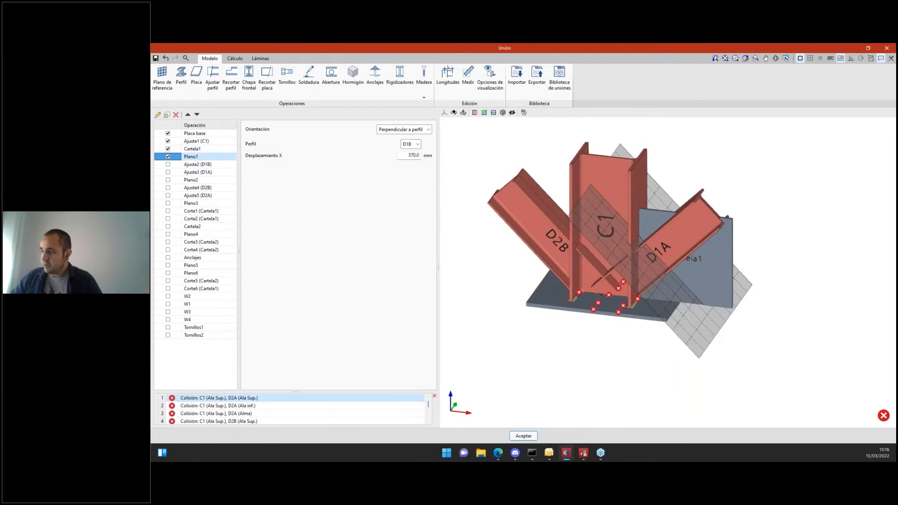
pyautogui.click(168, 165)
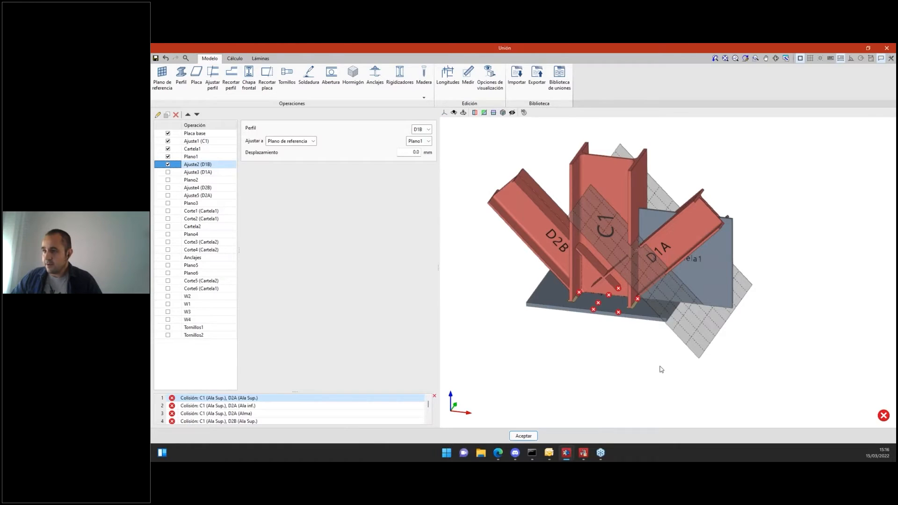
pyautogui.keyDown('shift'); pyautogui.moveTo(570, 373); pyautogui.dragTo(369, 372, button='middle'); pyautogui.keyUp('shift')
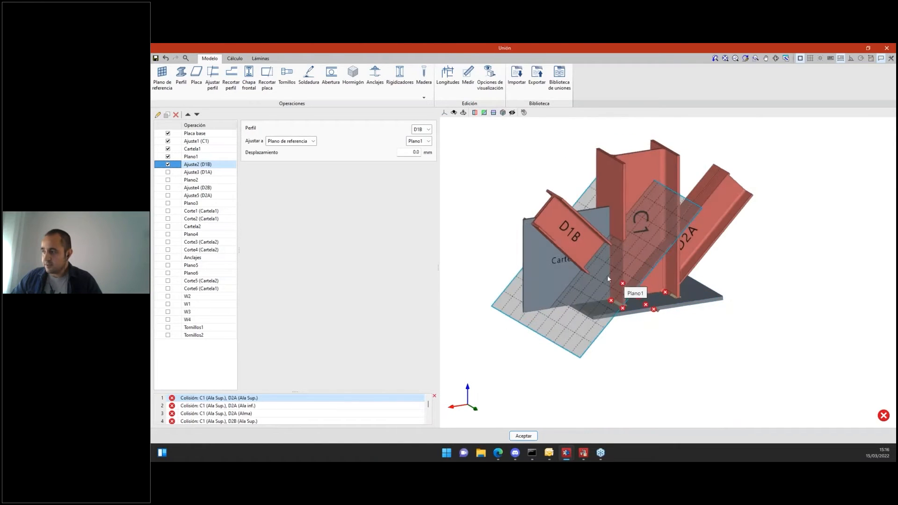
pyautogui.click(168, 172)
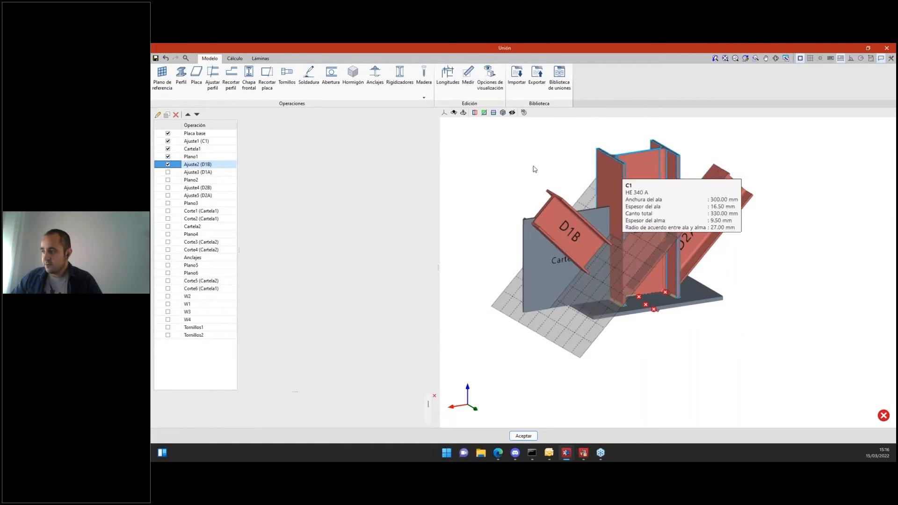
pyautogui.keyDown('shift'); pyautogui.moveTo(533, 178); pyautogui.dragTo(685, 169, button='middle'); pyautogui.keyUp('shift')
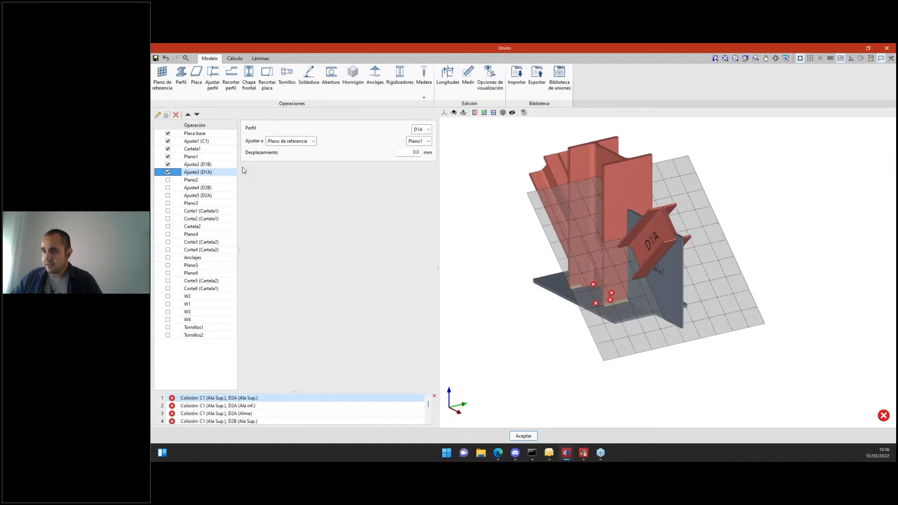
pyautogui.click(168, 180)
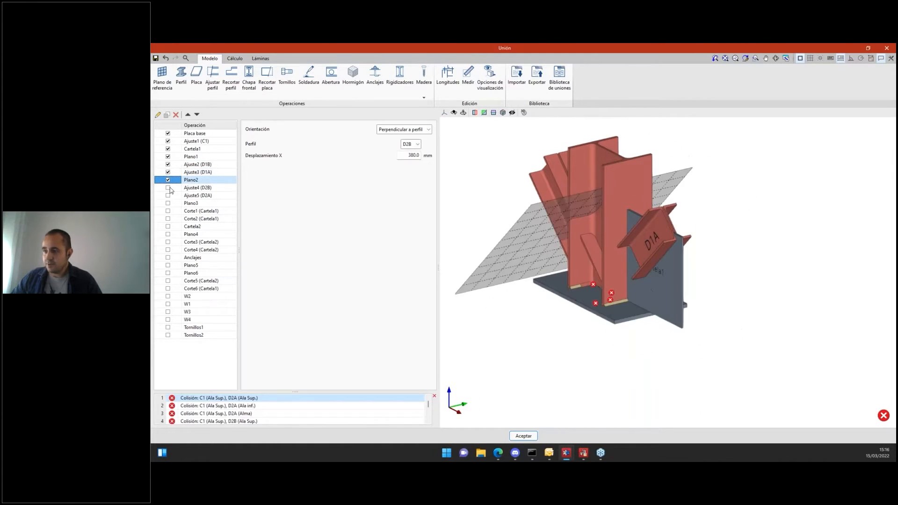
pyautogui.click(168, 188)
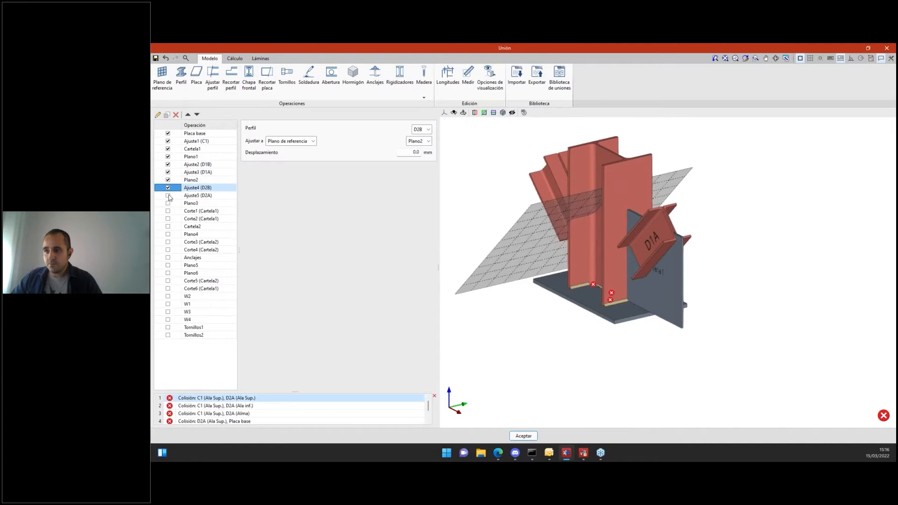
# - Reactivate reference plane Plano3 and the Corte1 and Corte2 operations that trim gusset Cartela1
pyautogui.click(168, 203)
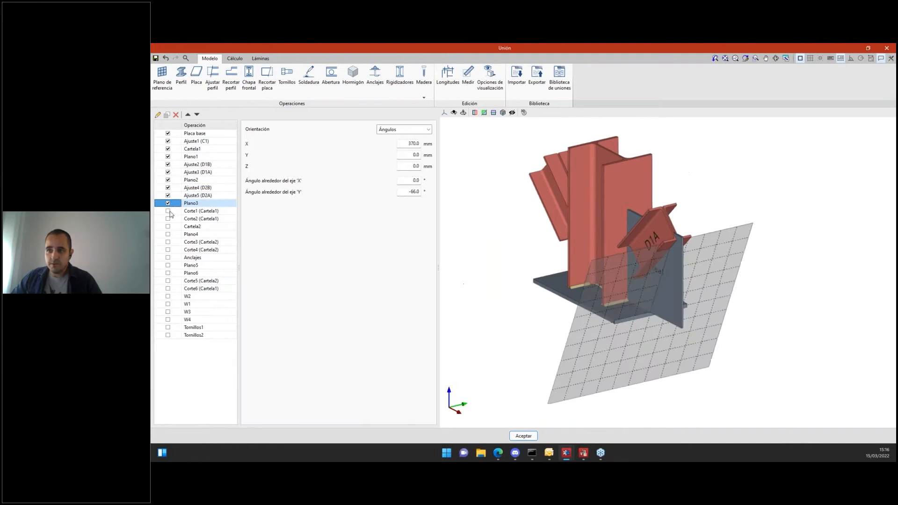
pyautogui.click(168, 211)
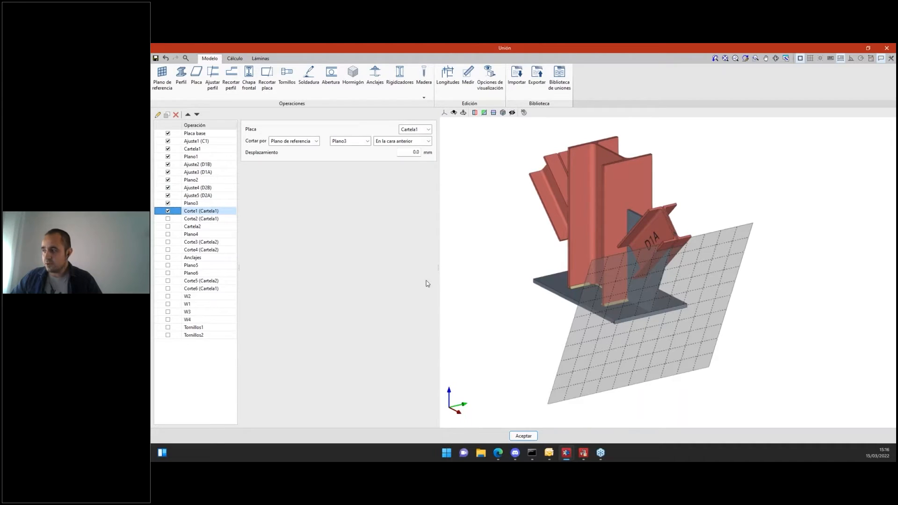
pyautogui.keyDown('shift'); pyautogui.moveTo(651, 239); pyautogui.dragTo(527, 216, button='middle'); pyautogui.keyUp('shift')
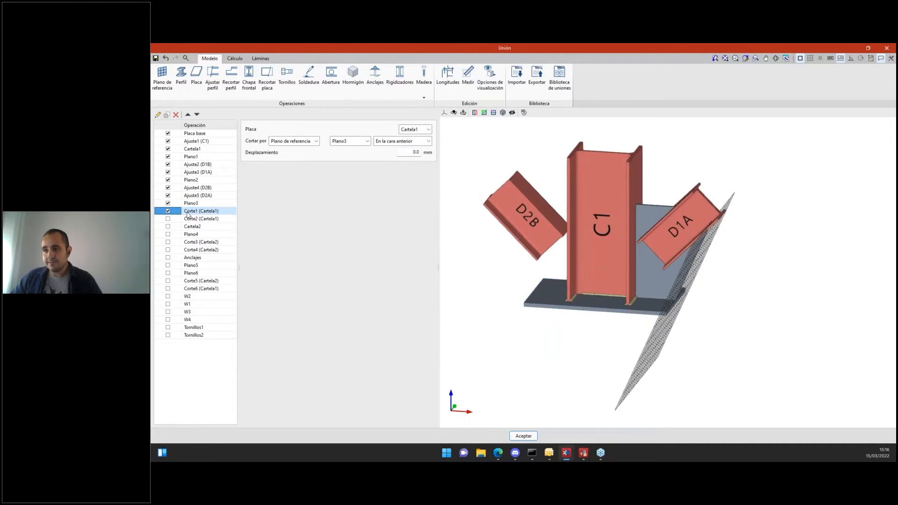
pyautogui.click(168, 219)
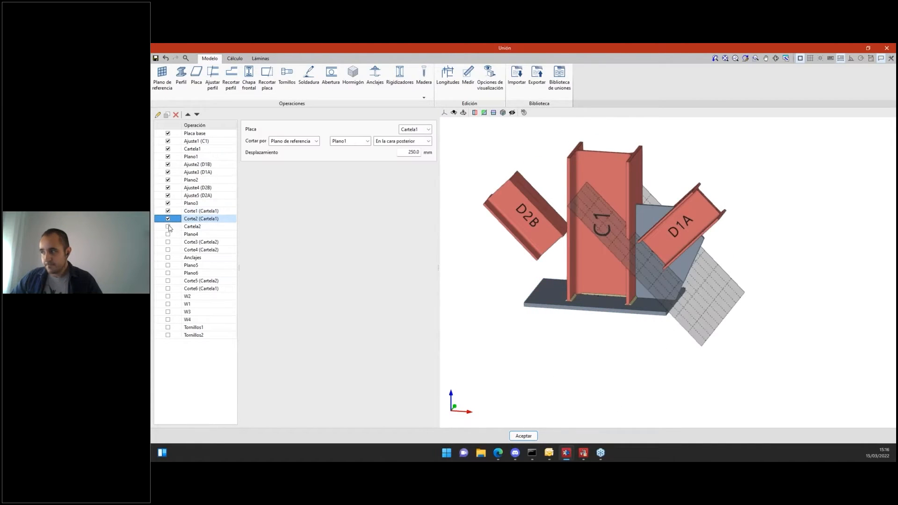
# - Reactivate gusset Cartela2, reference plane Plano4 and the Corte3 and Corte4 operations that trim this gusset
pyautogui.click(168, 227)
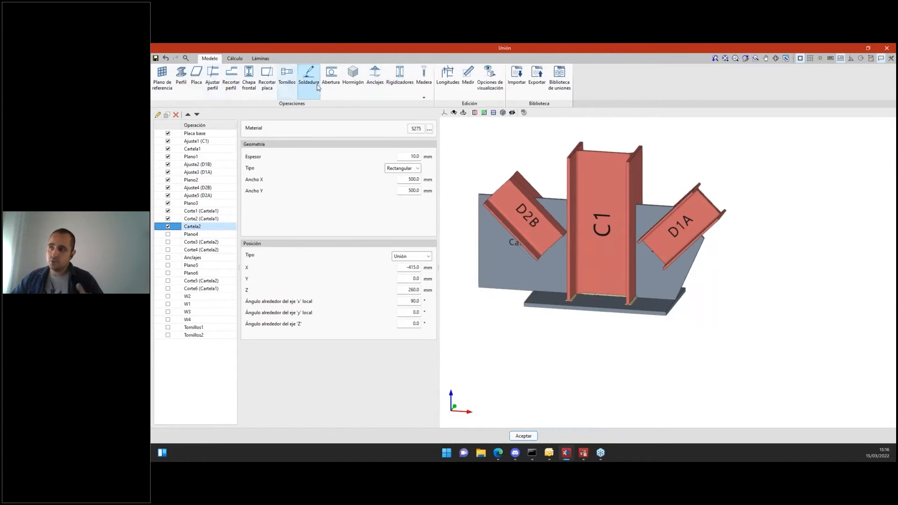
pyautogui.click(168, 234)
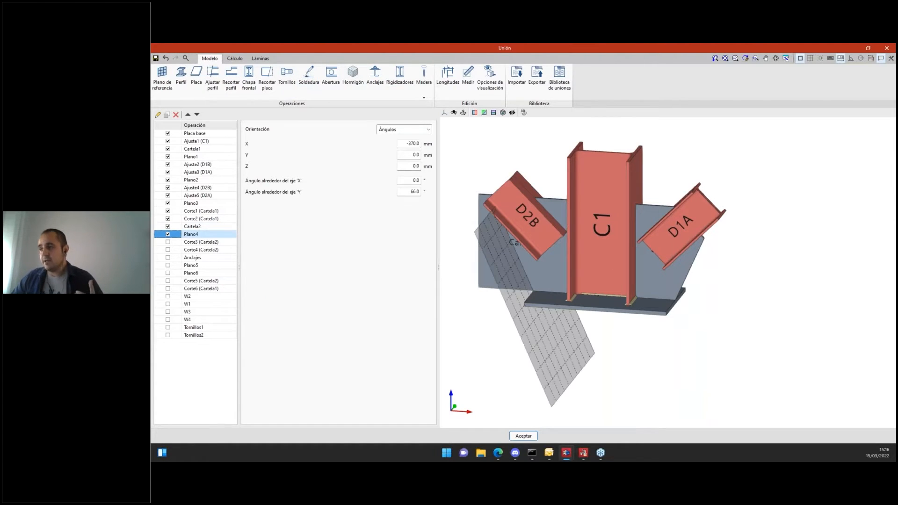
pyautogui.click(168, 241)
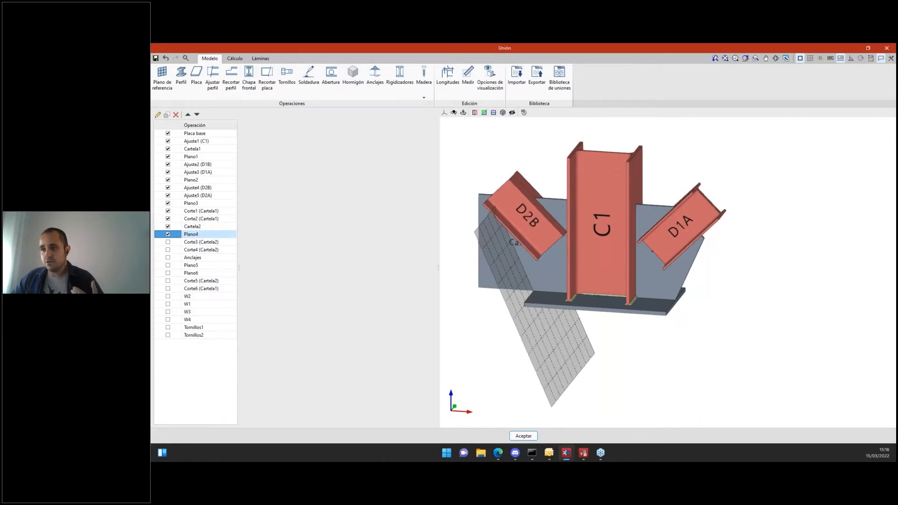
pyautogui.click(167, 250)
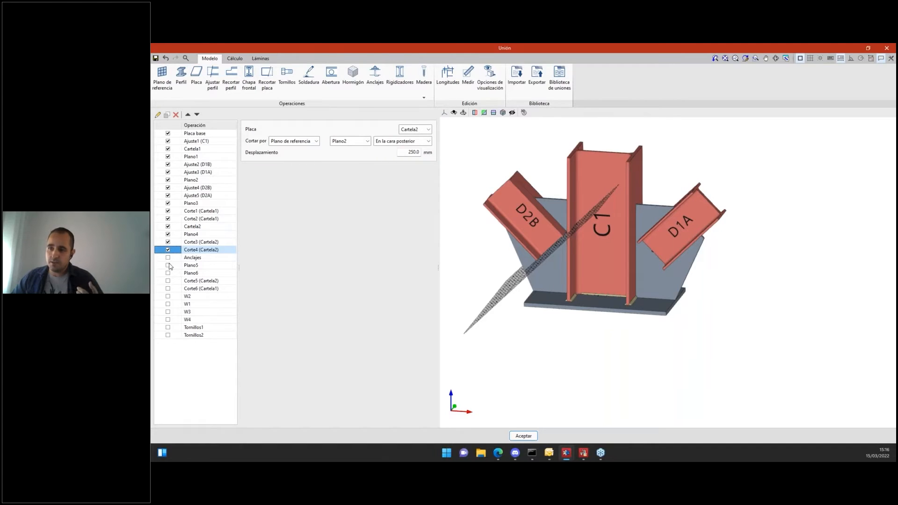
# - Reactivate the Anclajes operation of the base plate and review the available anchor head and anchor end types
pyautogui.click(168, 258)
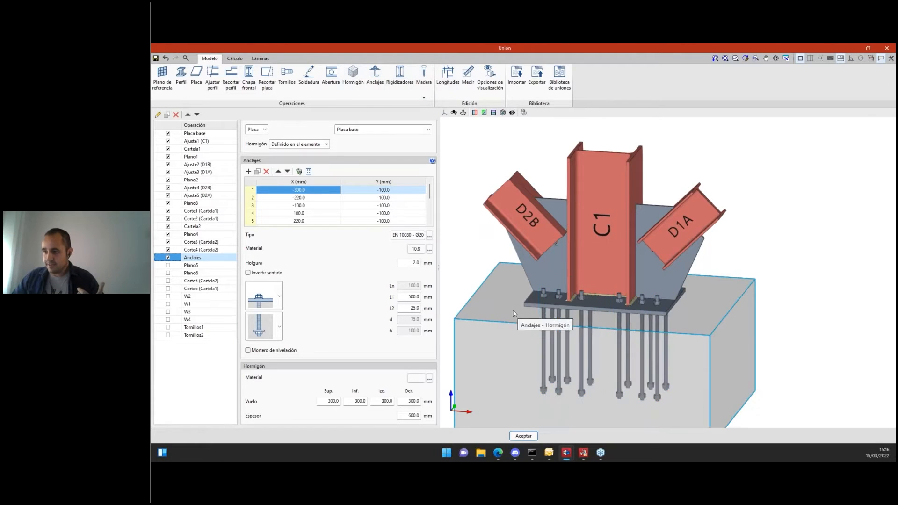
pyautogui.click(281, 297)
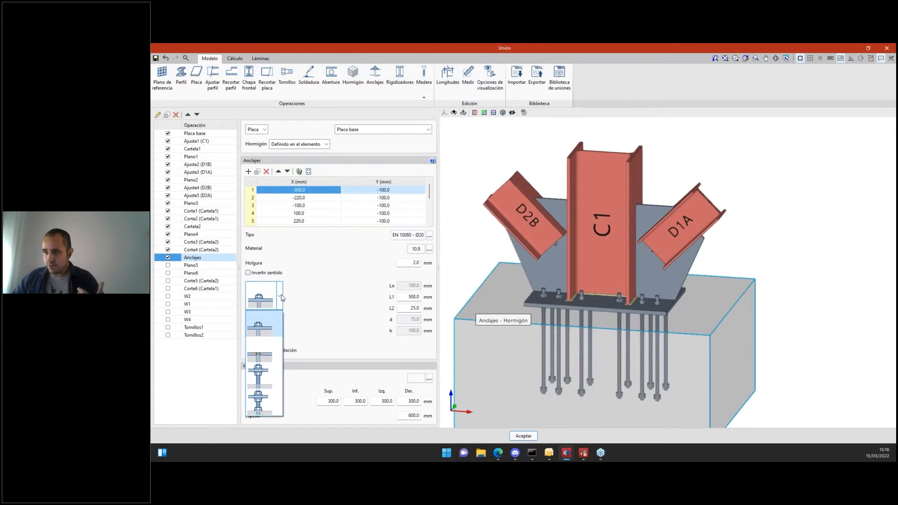
pyautogui.click(269, 353)
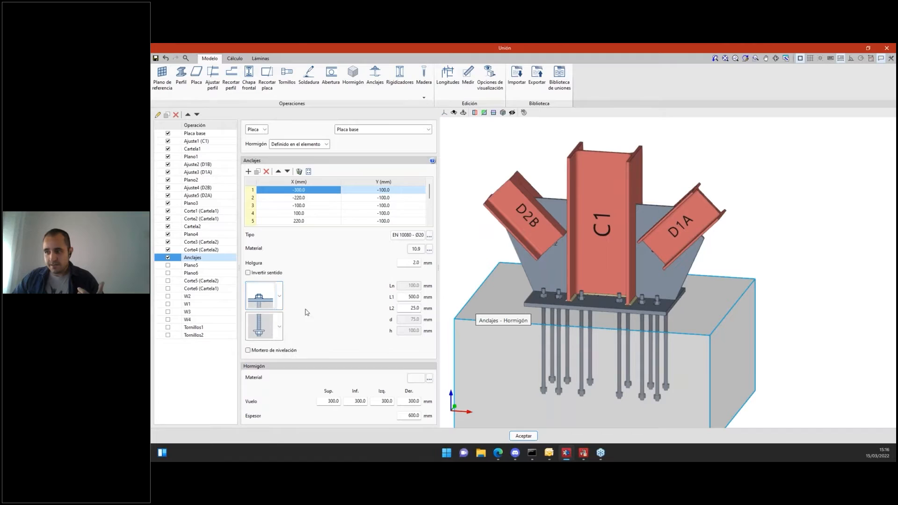
pyautogui.click(280, 325)
pyautogui.click(280, 322)
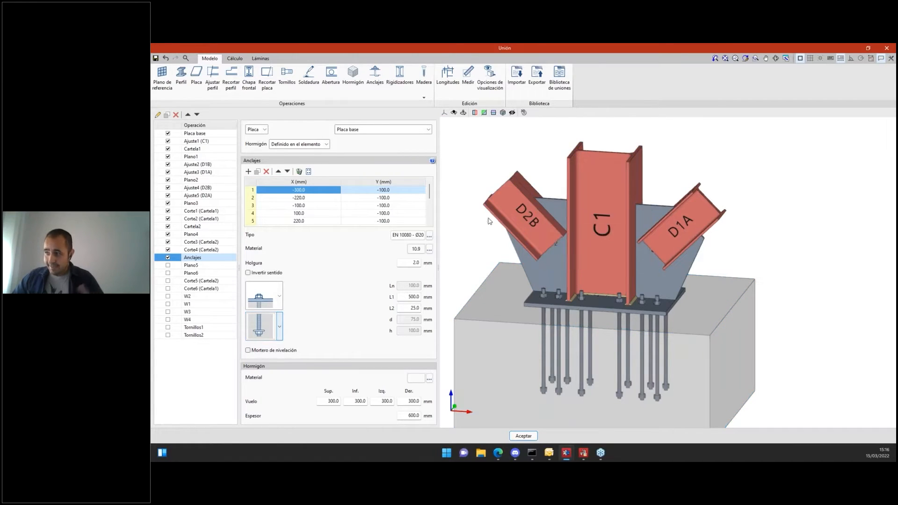
pyautogui.moveTo(482, 238); pyautogui.dragTo(539, 180, button='middle')
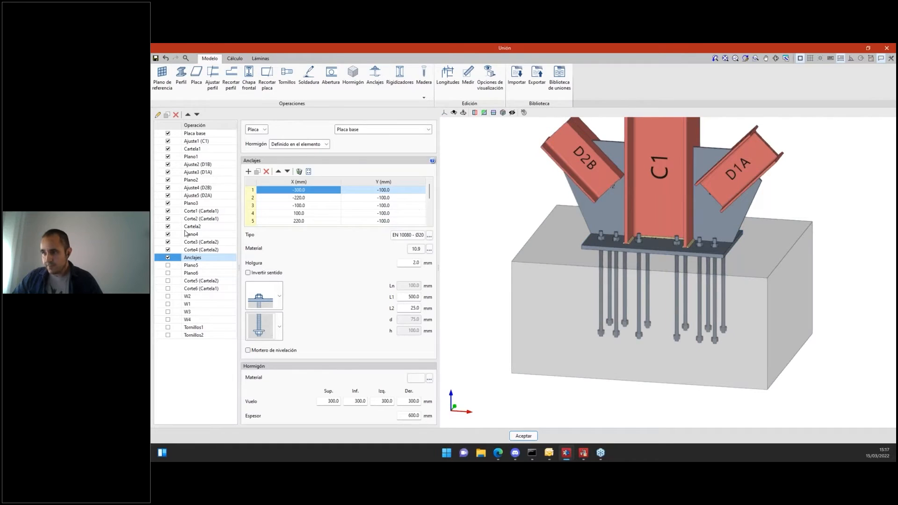
# - Reactivate Plano5, Plano6, Corte5 (Cartela2) and Corte6 (Cartela1), and examine the gusset corner cuts at the column foot
pyautogui.click(168, 265)
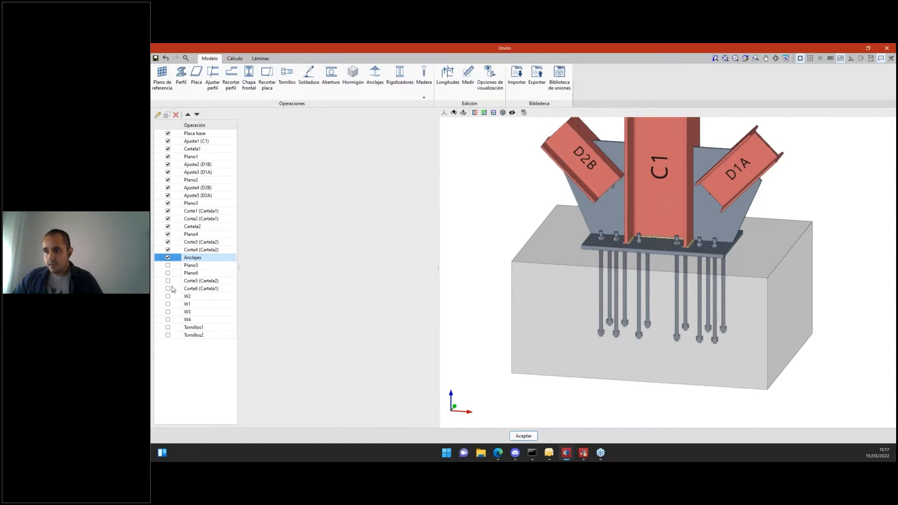
pyautogui.click(168, 274)
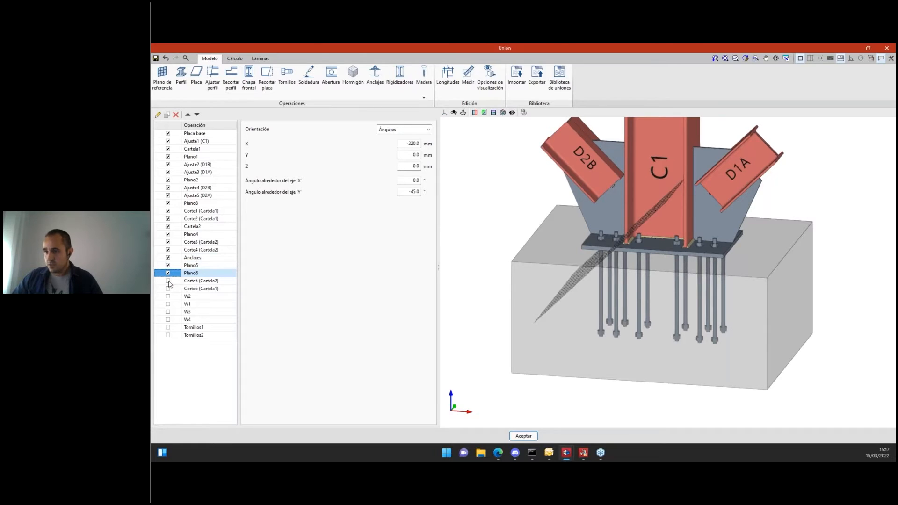
pyautogui.click(168, 281)
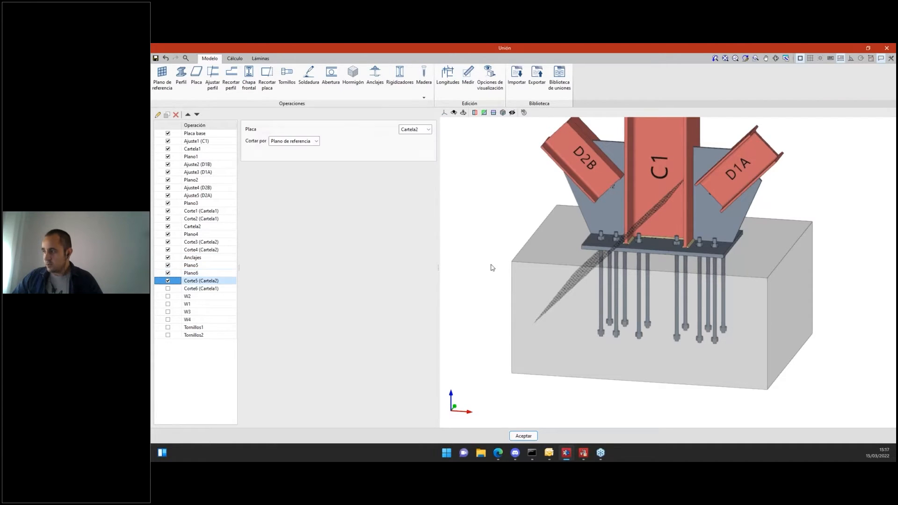
pyautogui.scroll(6, 604, 241)
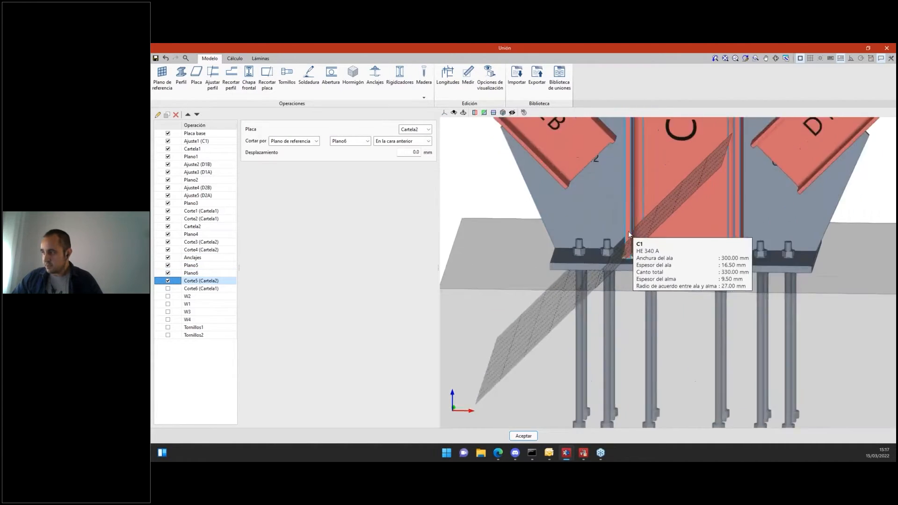
pyautogui.keyDown('shift'); pyautogui.moveTo(615, 257); pyautogui.dragTo(603, 254, button='middle'); pyautogui.keyUp('shift')
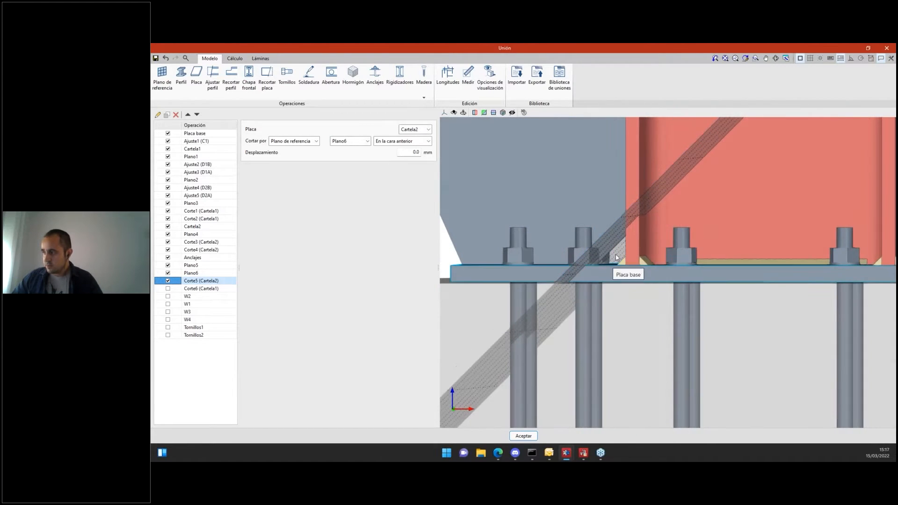
pyautogui.click(167, 288)
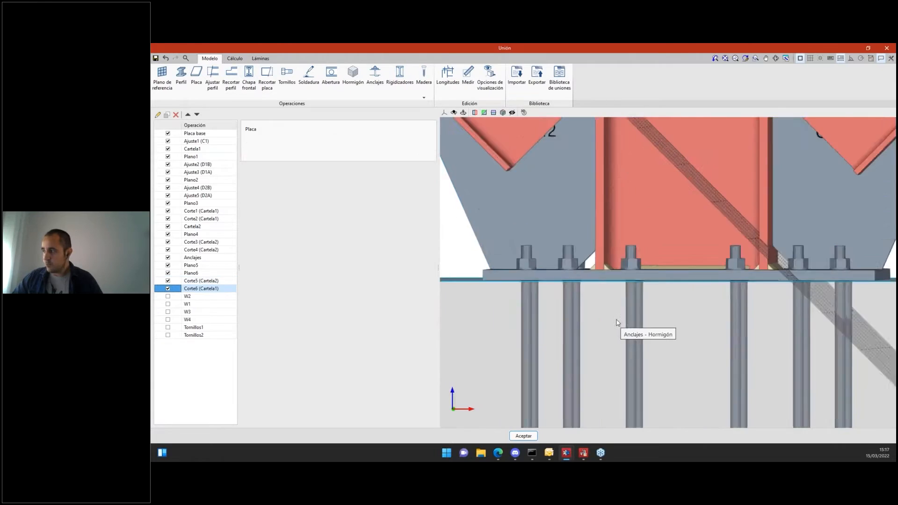
# - Reactivate welds W2 and W1 joining Cartela2 and Cartela1 to the base plate, and examine them from several sides
pyautogui.click(168, 296)
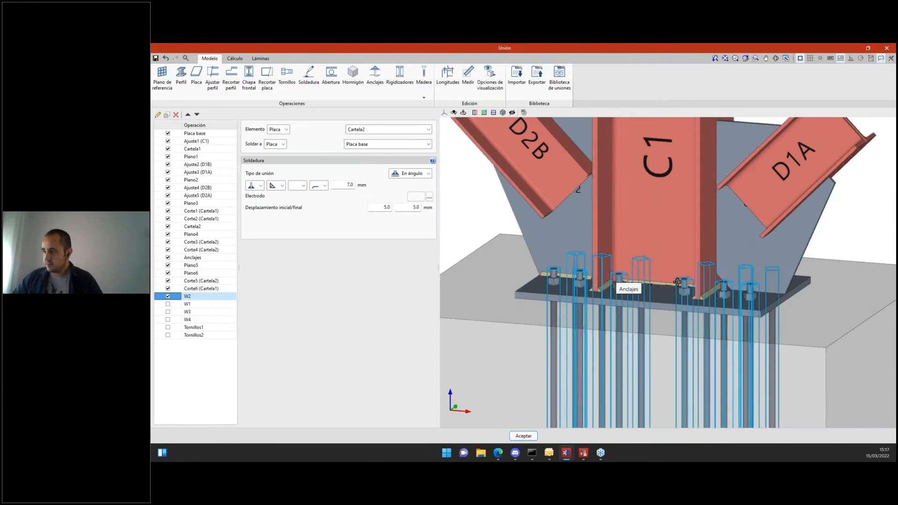
pyautogui.moveTo(626, 283); pyautogui.dragTo(687, 282, button='middle')
pyautogui.scroll(5, 583, 315)
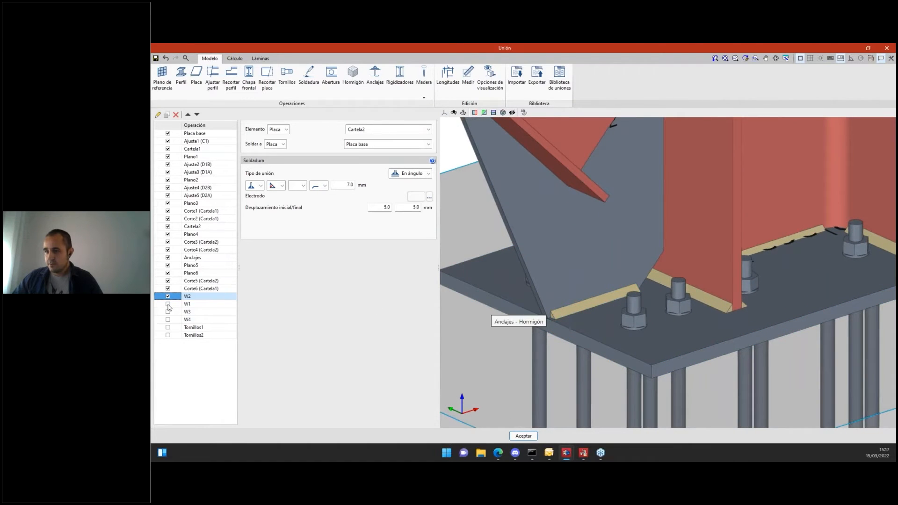
pyautogui.press('Down')
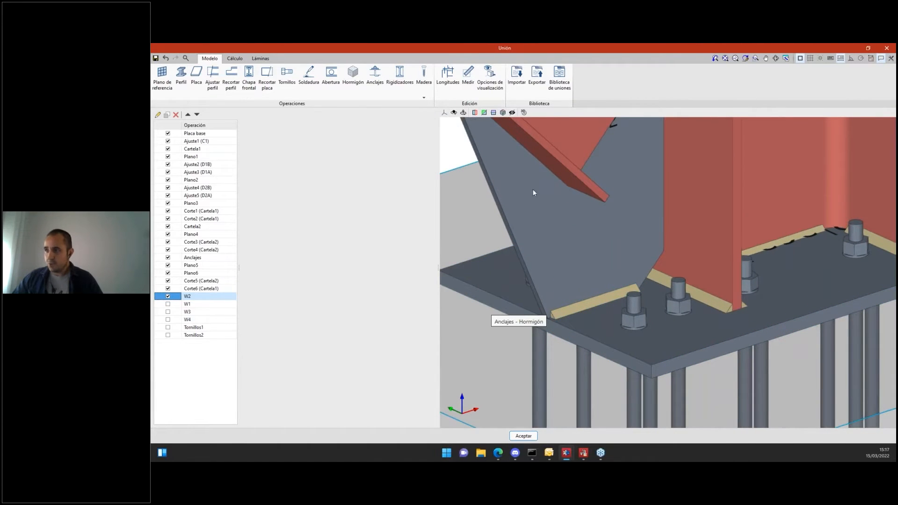
pyautogui.scroll(-4, 545, 206)
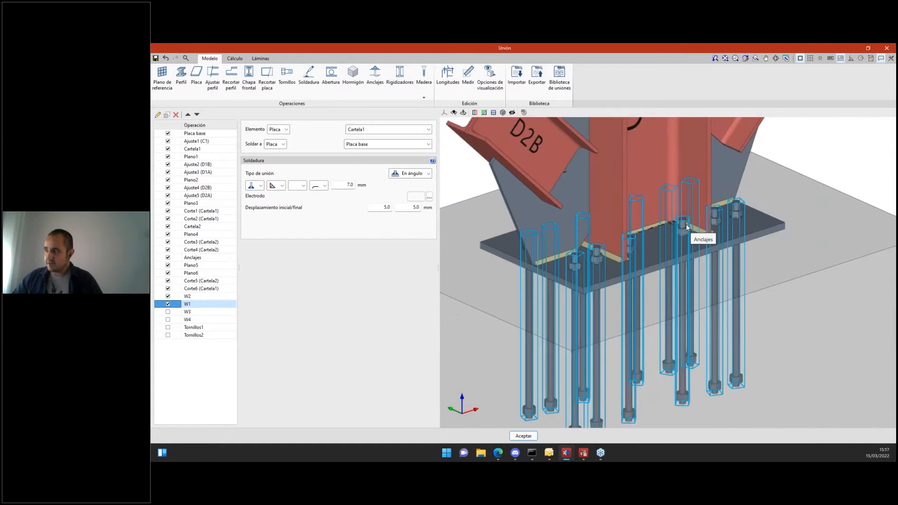
pyautogui.keyDown('shift'); pyautogui.moveTo(630, 223); pyautogui.dragTo(486, 229, button='middle'); pyautogui.keyUp('shift')
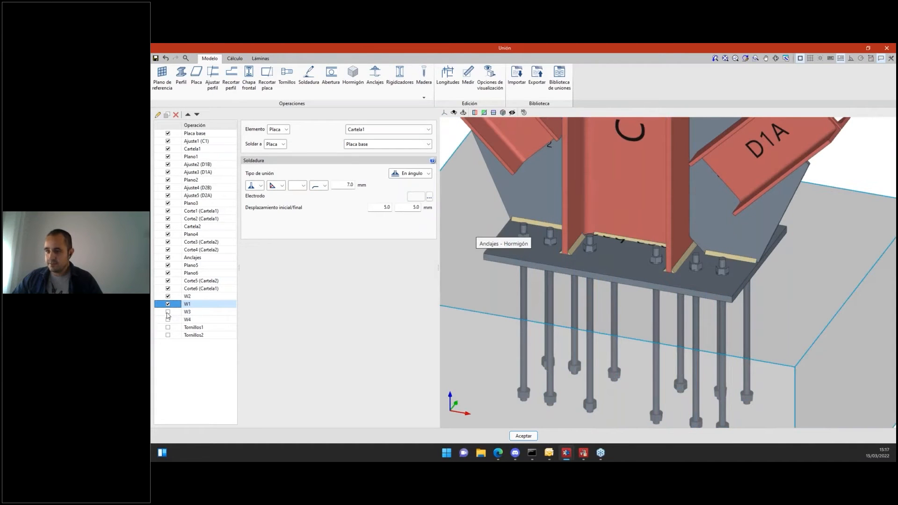
# - Reactivate welds W3 and W4 and bolt groups Tornillos1 and Tornillos2, and examine the complete connection from several sides
pyautogui.click(168, 321)
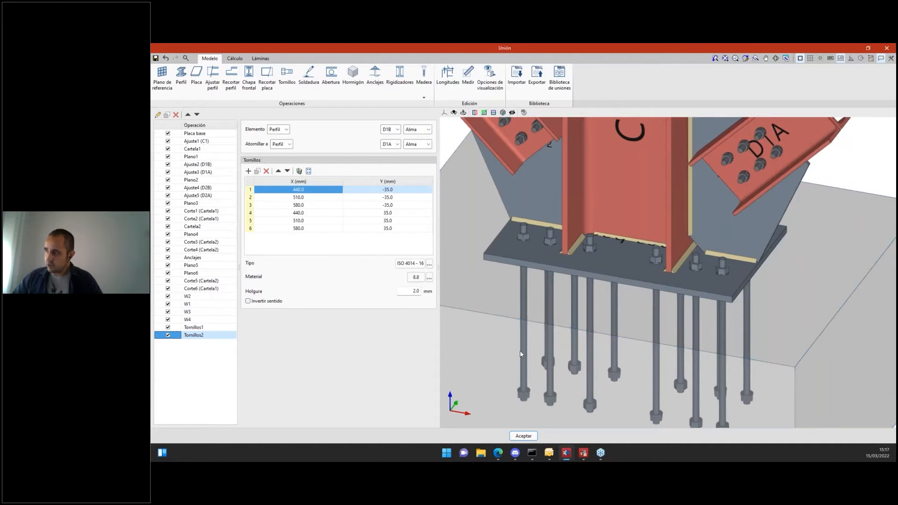
pyautogui.scroll(-4, 521, 354)
pyautogui.scroll(5, 682, 244)
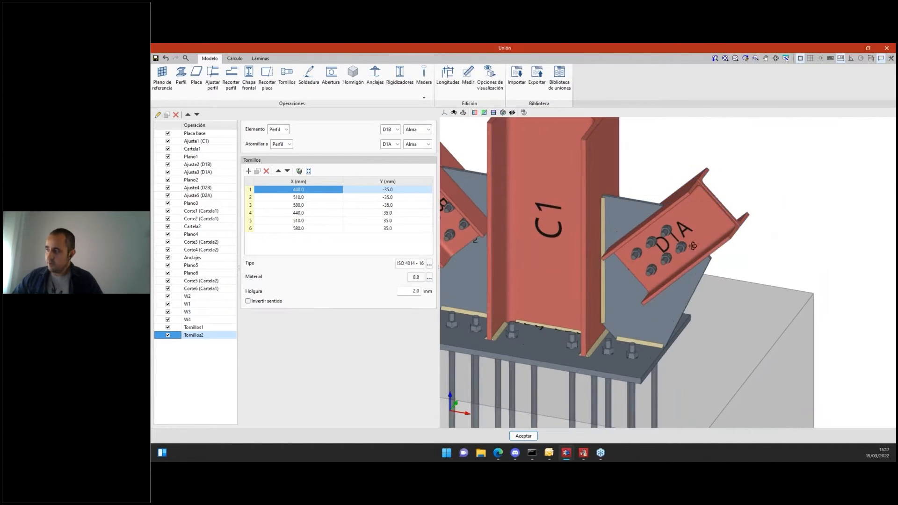
pyautogui.keyDown('shift'); pyautogui.moveTo(693, 246); pyautogui.dragTo(589, 269, button='middle'); pyautogui.keyUp('shift')
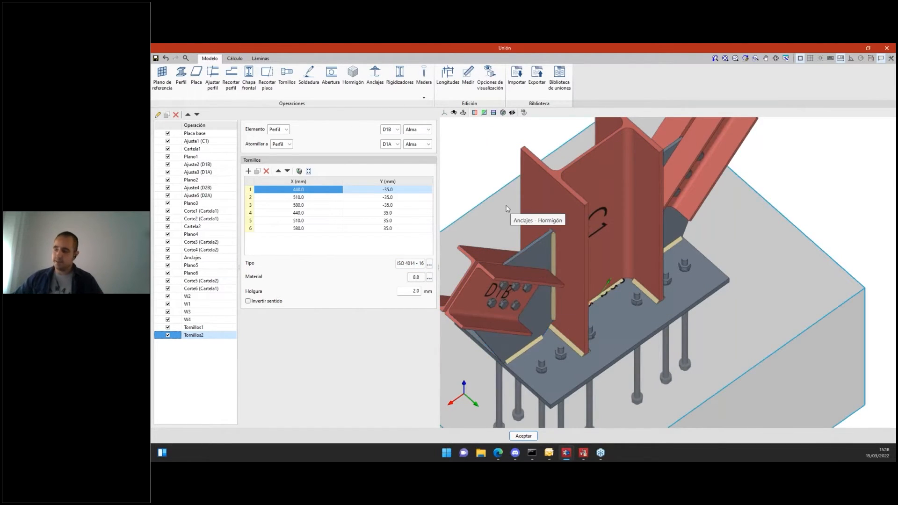
pyautogui.keyDown('shift'); pyautogui.moveTo(507, 209); pyautogui.dragTo(624, 158, button='middle'); pyautogui.keyUp('shift')
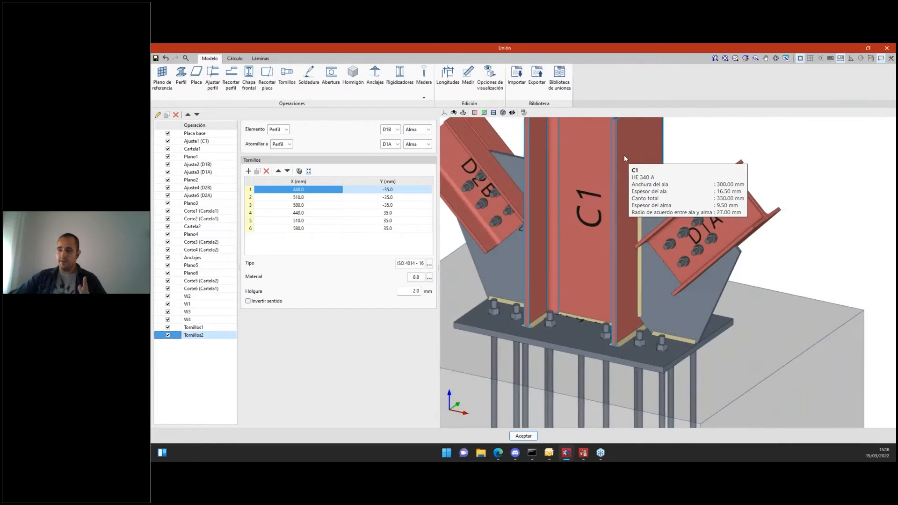
# - View the complete base plate connection with its concrete block, and bring up the connection's calculation environment
pyautogui.scroll(-5, 716, 327)
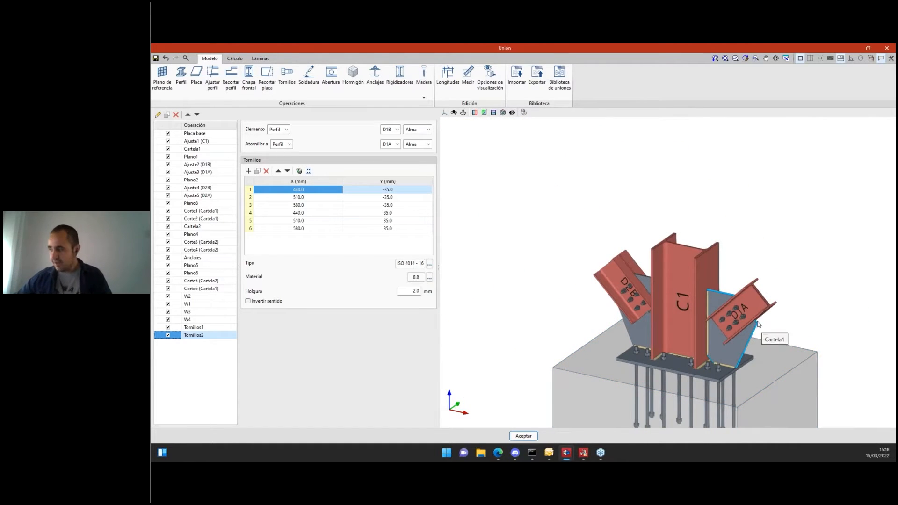
pyautogui.moveTo(787, 296); pyautogui.dragTo(712, 197, button='middle')
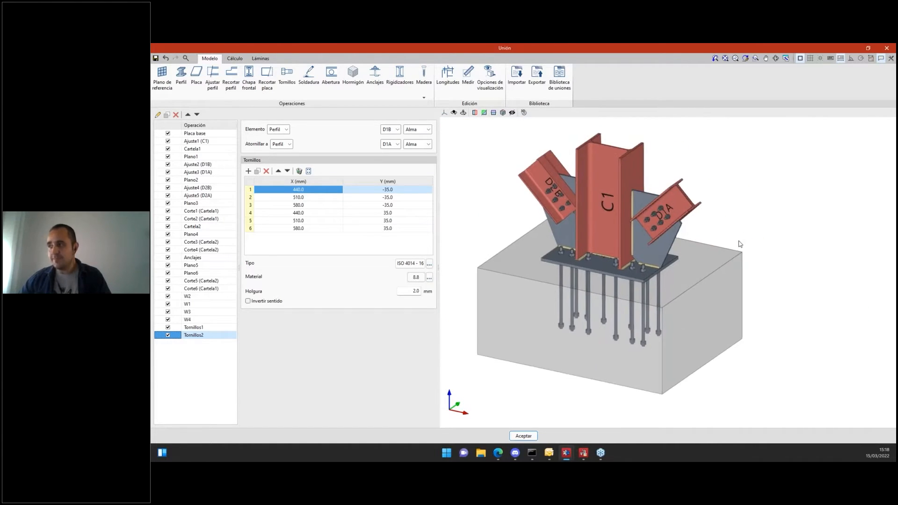
pyautogui.moveTo(574, 391)
pyautogui.keyDown('shift'); pyautogui.mouseDown(button='middle')
pyautogui.moveTo(595, 389)
pyautogui.moveTo(542, 381)
pyautogui.mouseUp(button='middle'); pyautogui.keyUp('shift')
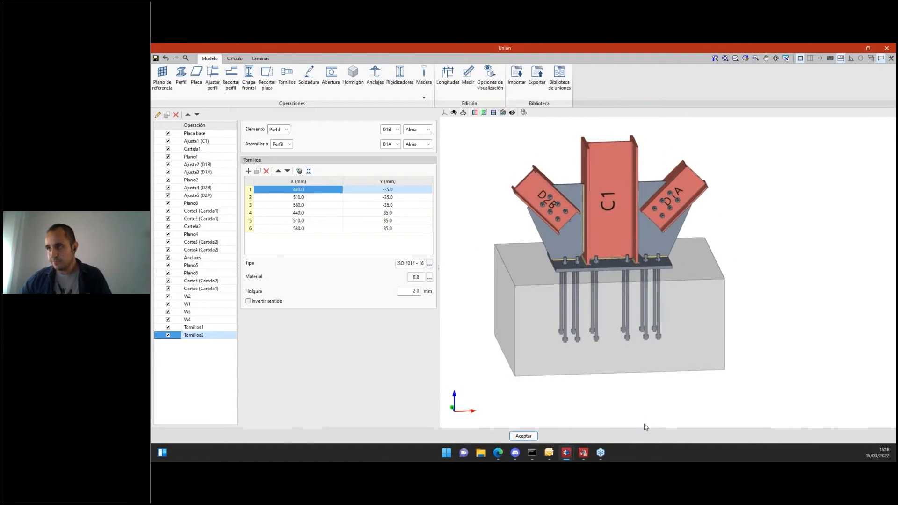
pyautogui.click(234, 59)
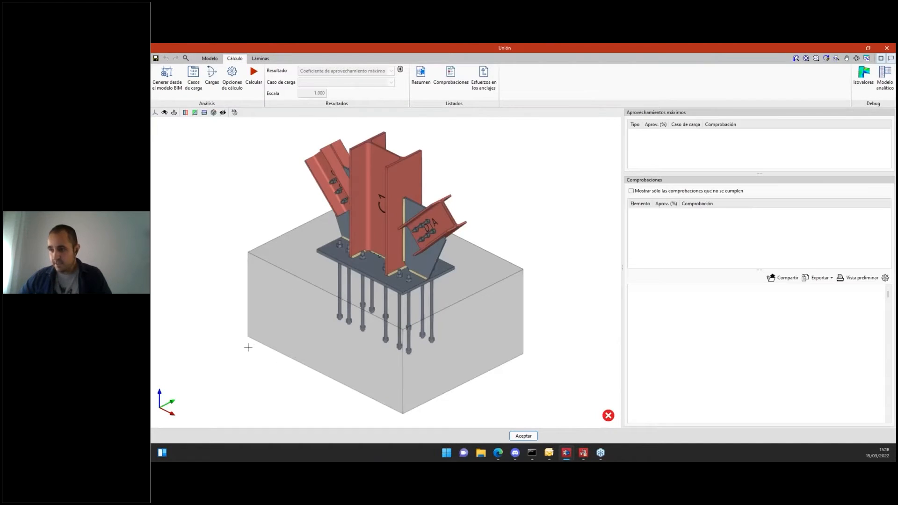
pyautogui.moveTo(293, 337)
pyautogui.keyDown('shift'); pyautogui.mouseDown(button='middle')
pyautogui.moveTo(304, 336)
pyautogui.moveTo(278, 343)
pyautogui.moveTo(319, 321)
pyautogui.mouseUp(button='middle'); pyautogui.keyUp('shift')
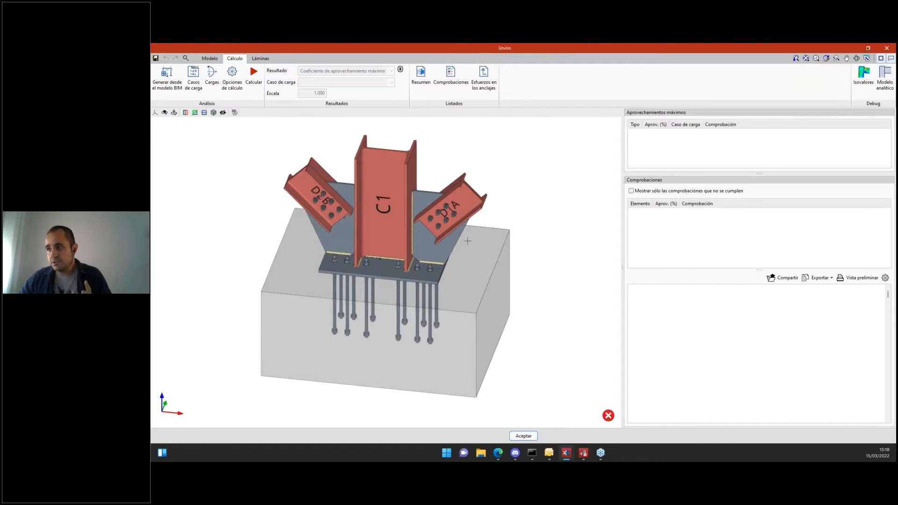
# - Look at the node model in the EJ 1707 project window and return to the Example 1 connection
pyautogui.moveTo(574, 456)
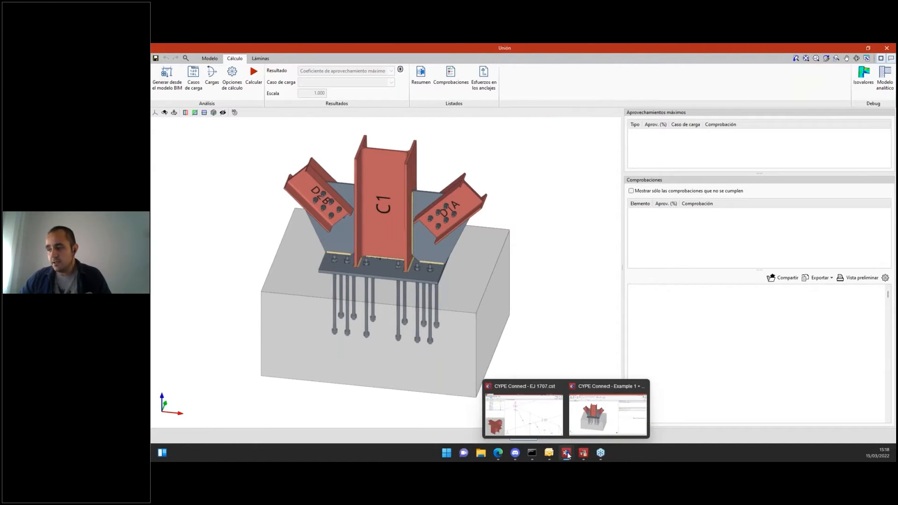
pyautogui.click(547, 433)
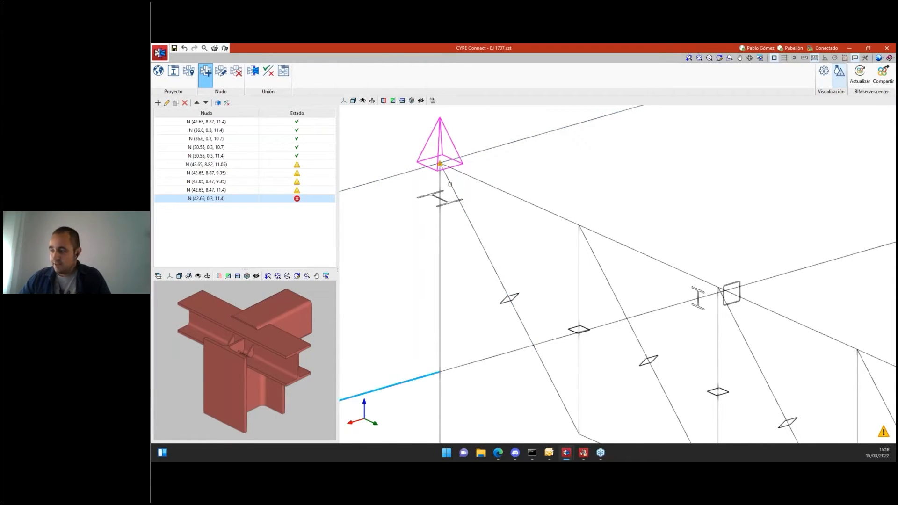
pyautogui.moveTo(584, 460)
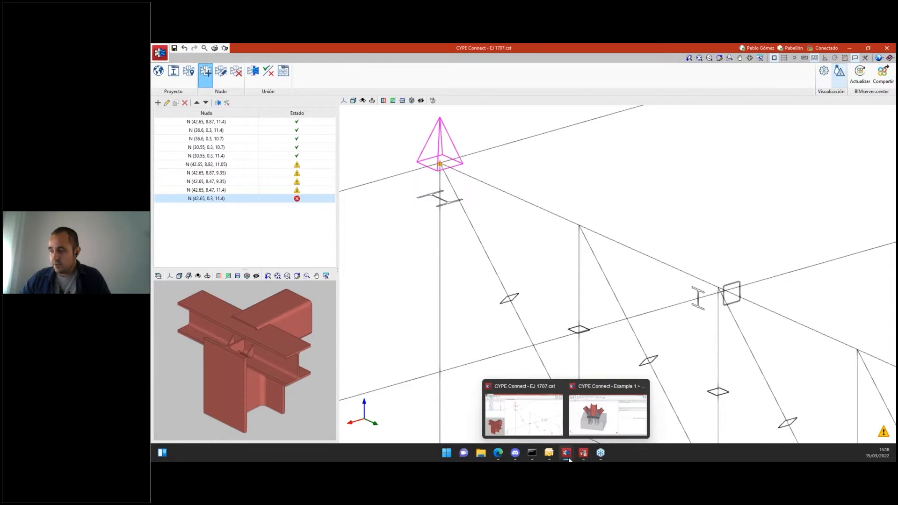
pyautogui.click(590, 387)
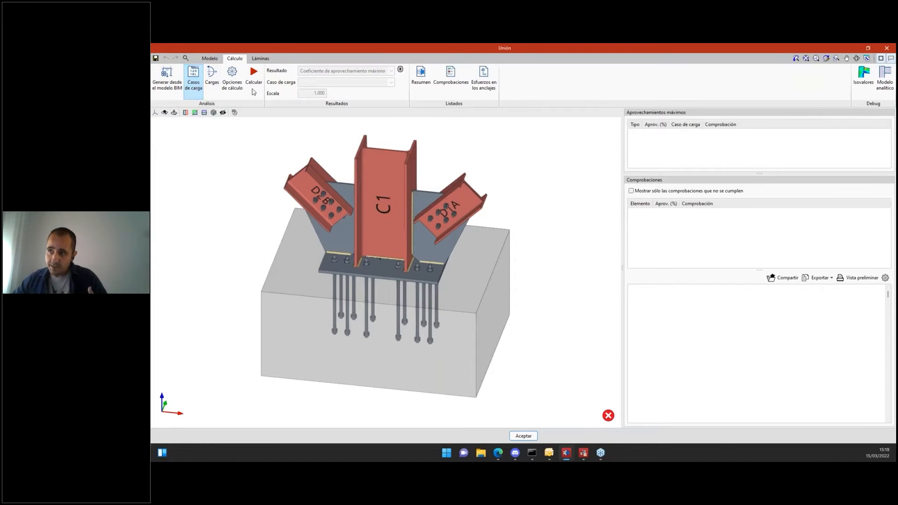
# - Open the connection's load cases and switch load case LC1's Actúa setting off and on again
pyautogui.click(193, 79)
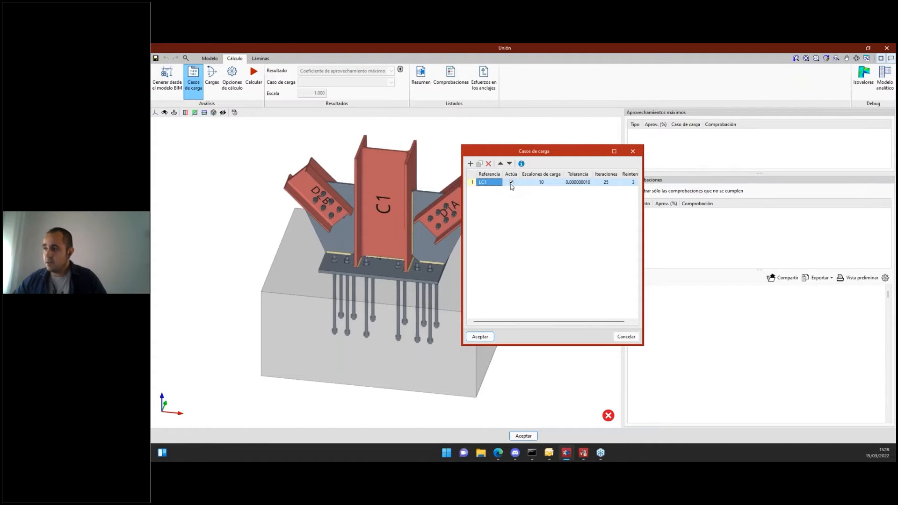
pyautogui.click(512, 186)
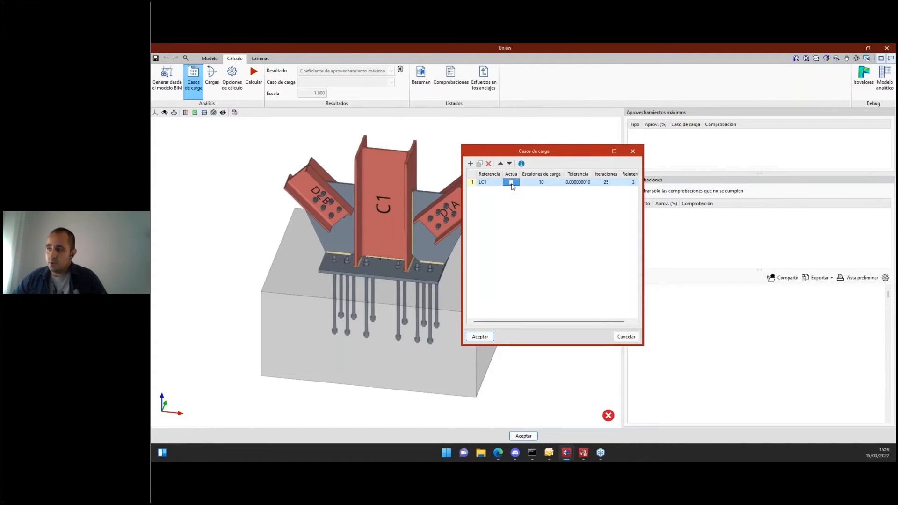
pyautogui.click(512, 185)
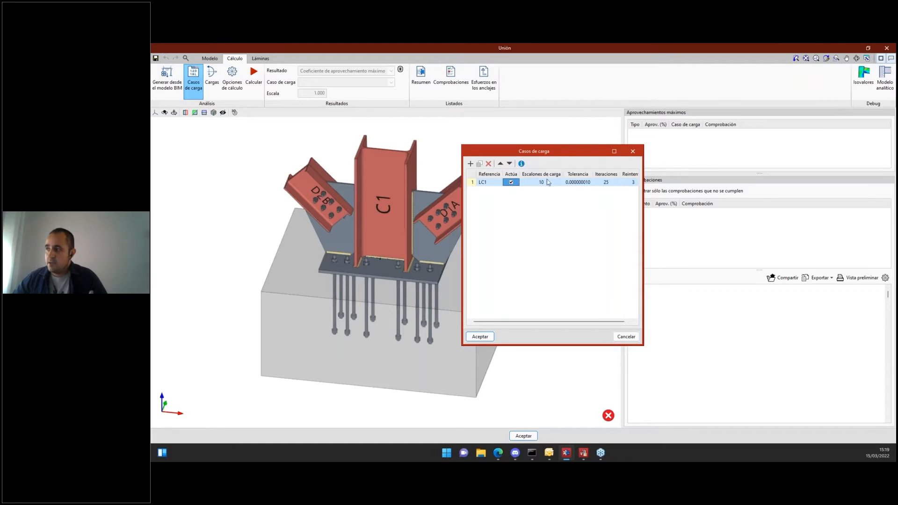
# - Widen the load cases dialog, read the help on load steps, tolerance, iterations and retries, and accept the load cases
pyautogui.moveTo(642, 203); pyautogui.dragTo(694, 203)
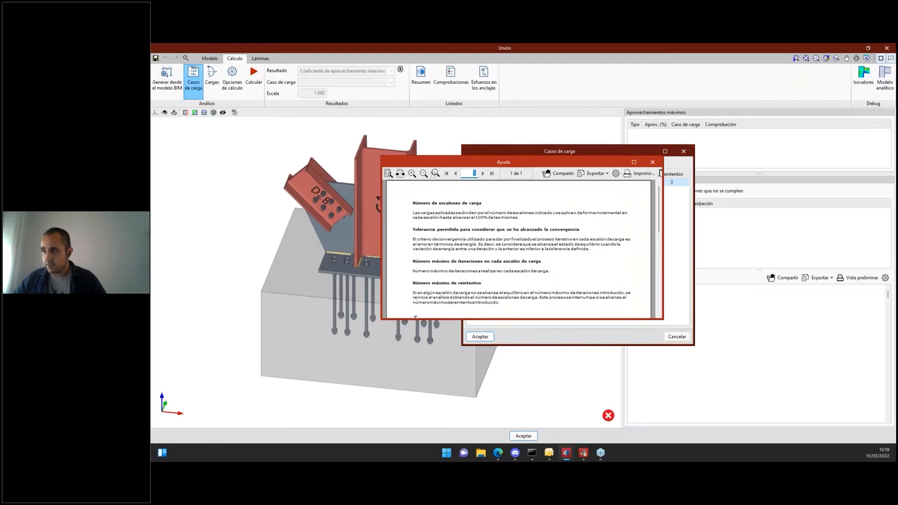
pyautogui.scroll(-2, 543, 271)
pyautogui.scroll(2, 543, 270)
pyautogui.click(653, 162)
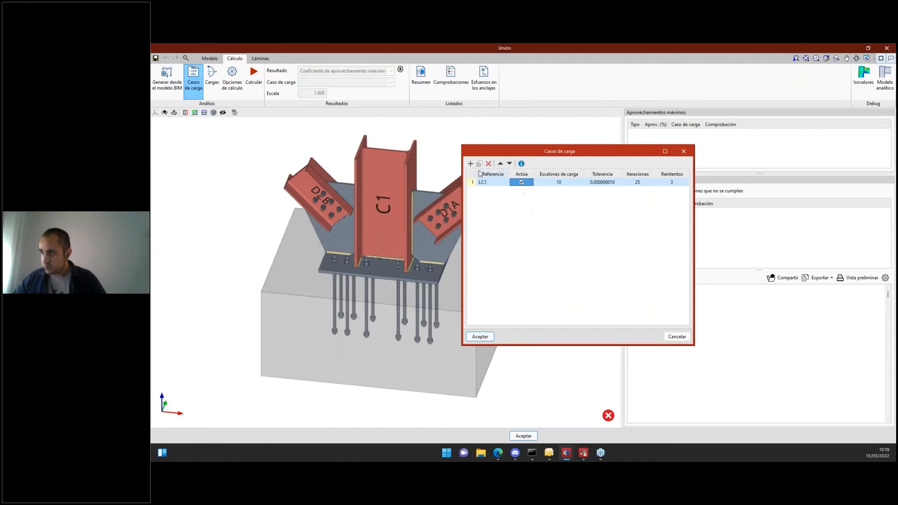
pyautogui.click(480, 337)
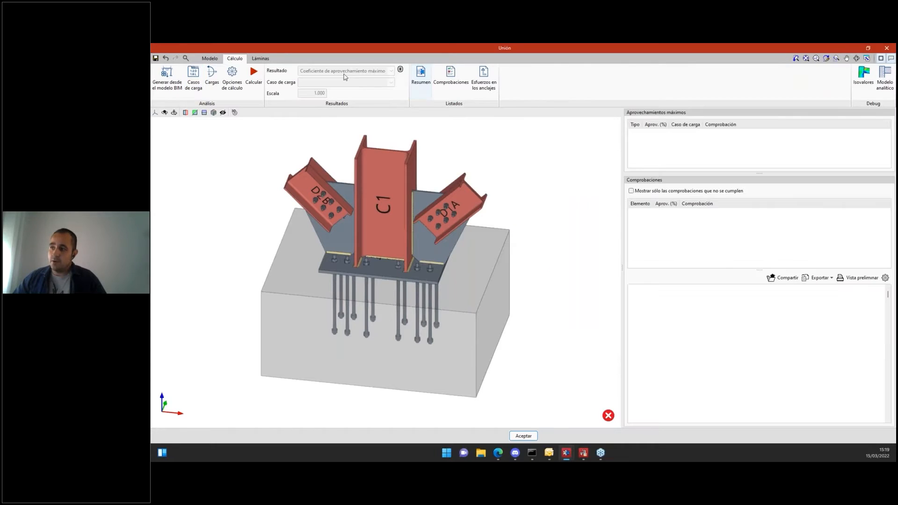
# - Review the LC1 bar end forces of profiles C1, D2A, D1B and D1A and the table's copy and paste options, and accept the loads
pyautogui.click(210, 78)
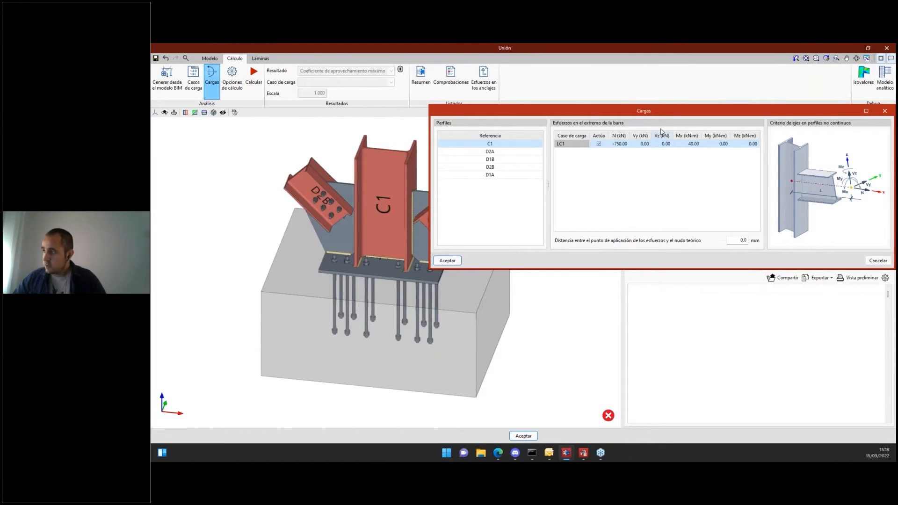
pyautogui.moveTo(660, 112); pyautogui.dragTo(554, 129)
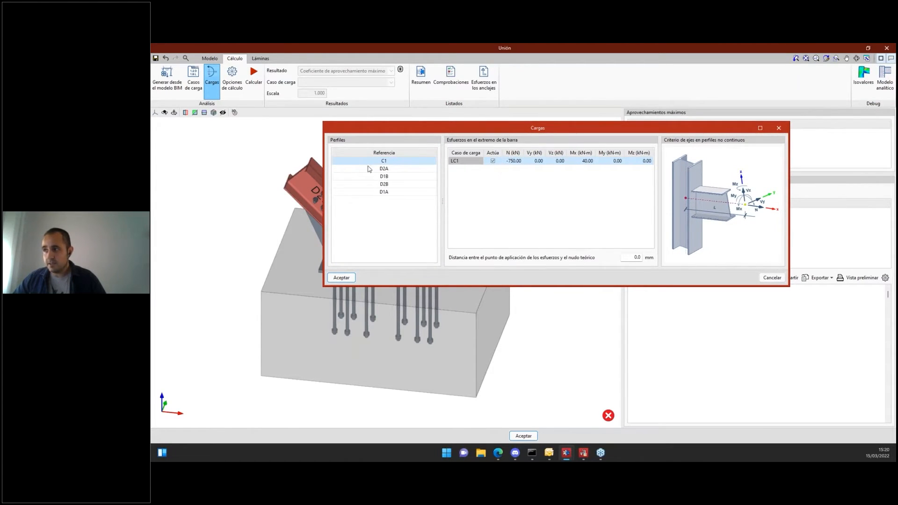
pyautogui.rightClick(509, 163)
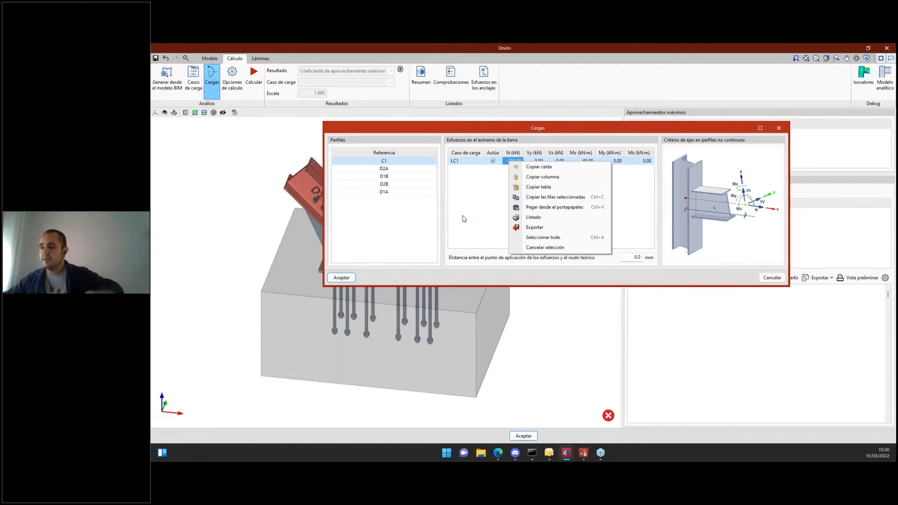
pyautogui.click(487, 197)
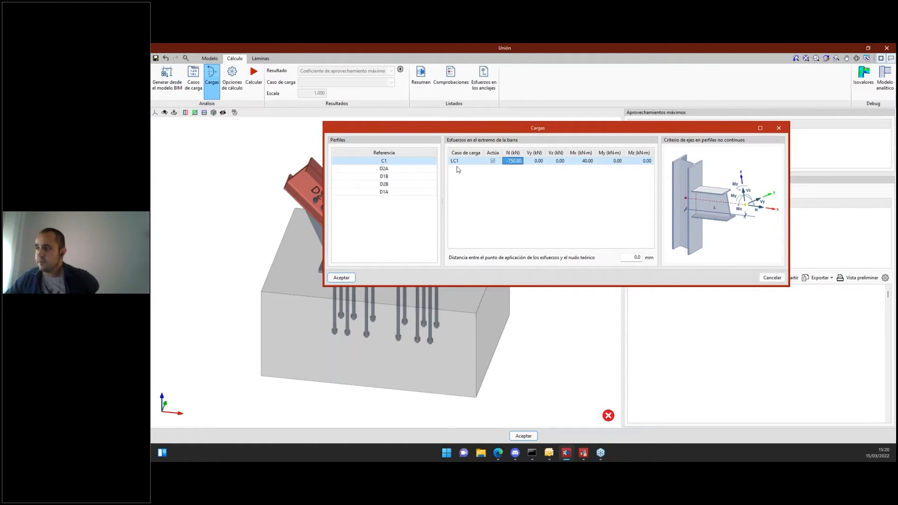
pyautogui.click(417, 169)
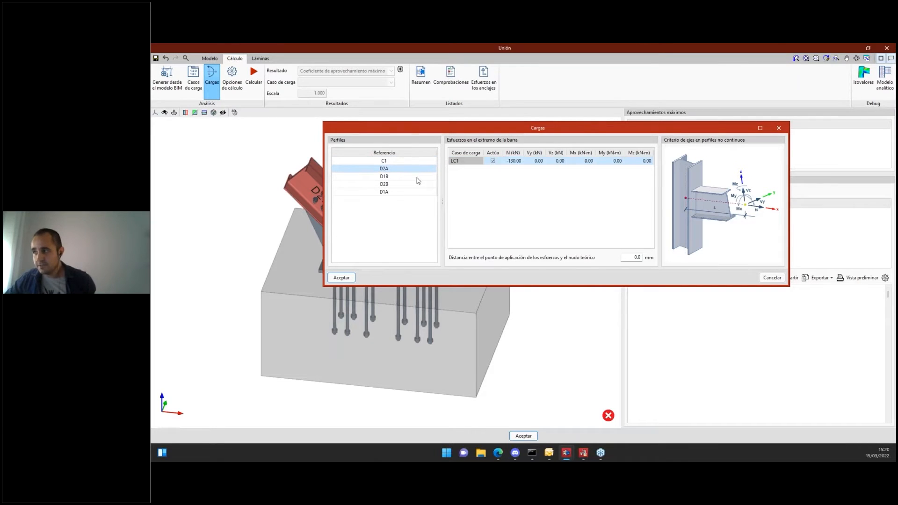
pyautogui.click(414, 178)
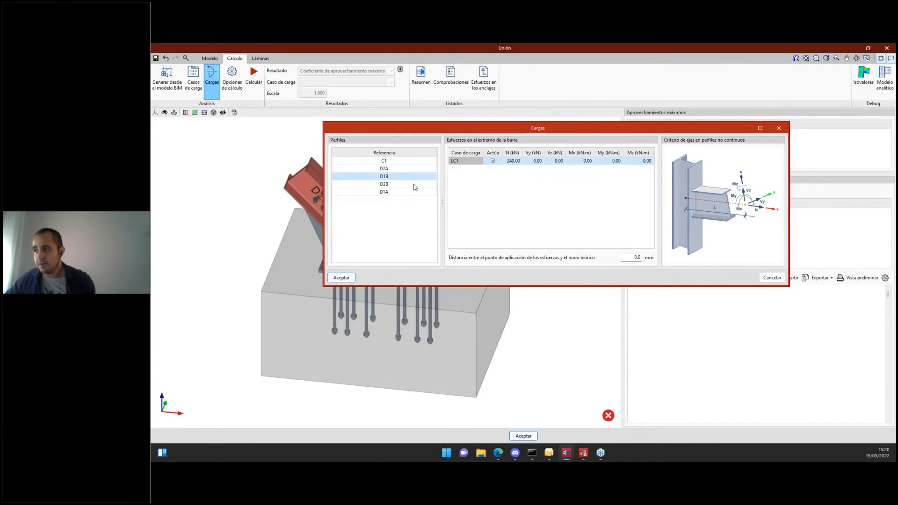
pyautogui.click(416, 192)
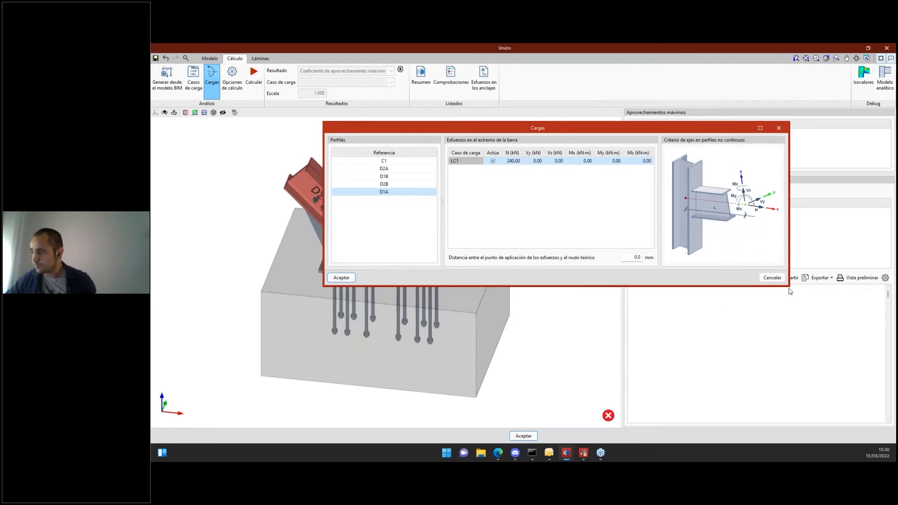
pyautogui.click(341, 278)
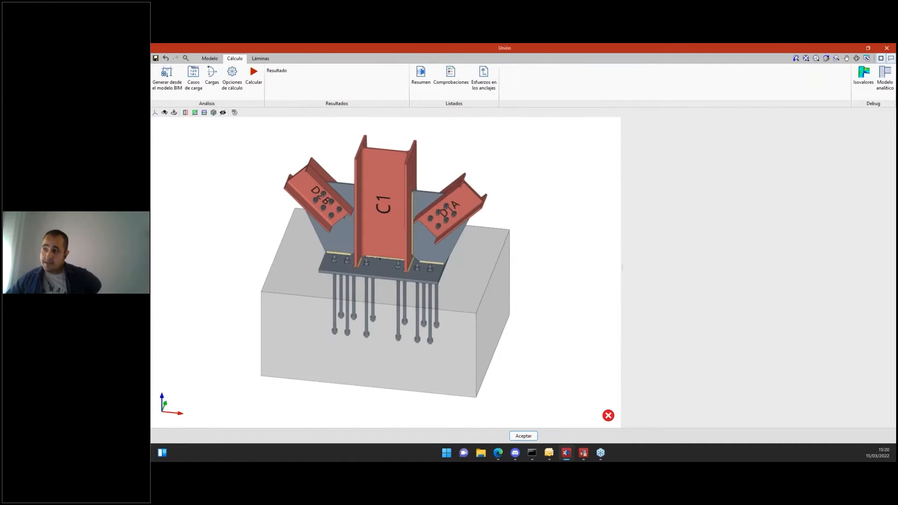
# - Open the calculation options, and consult the Placas slide about triangular shell elements in the browser presentation before returning
pyautogui.click(233, 79)
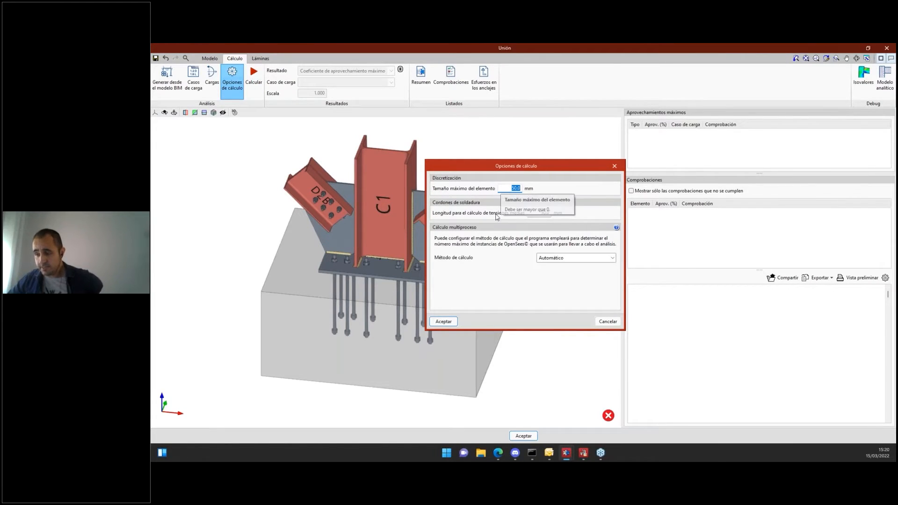
pyautogui.moveTo(497, 459)
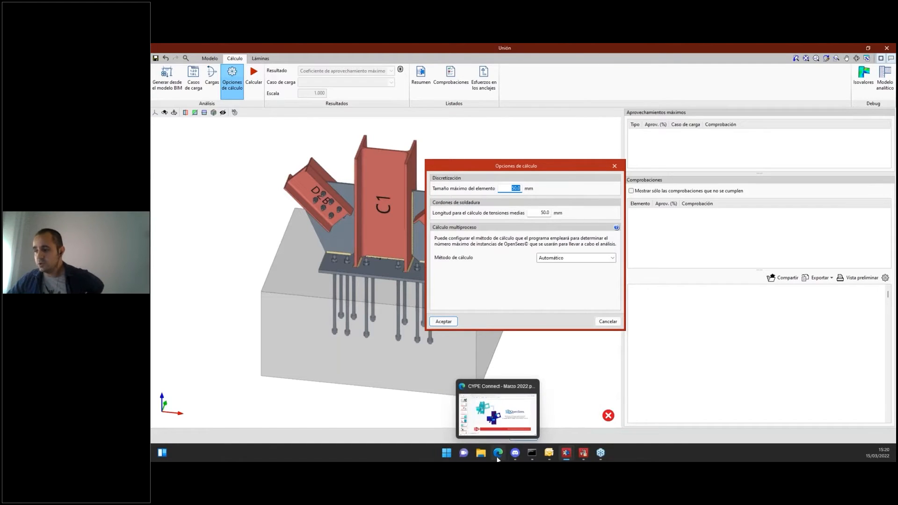
pyautogui.click(497, 414)
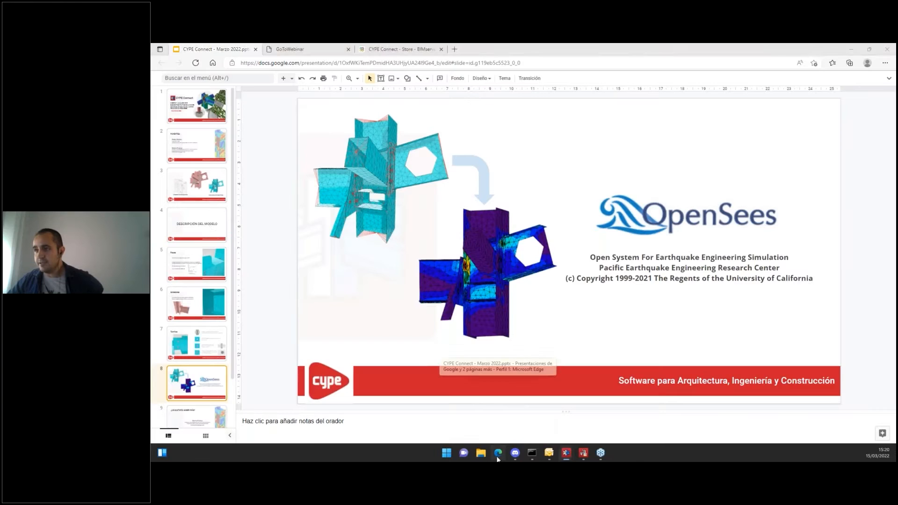
pyautogui.click(203, 265)
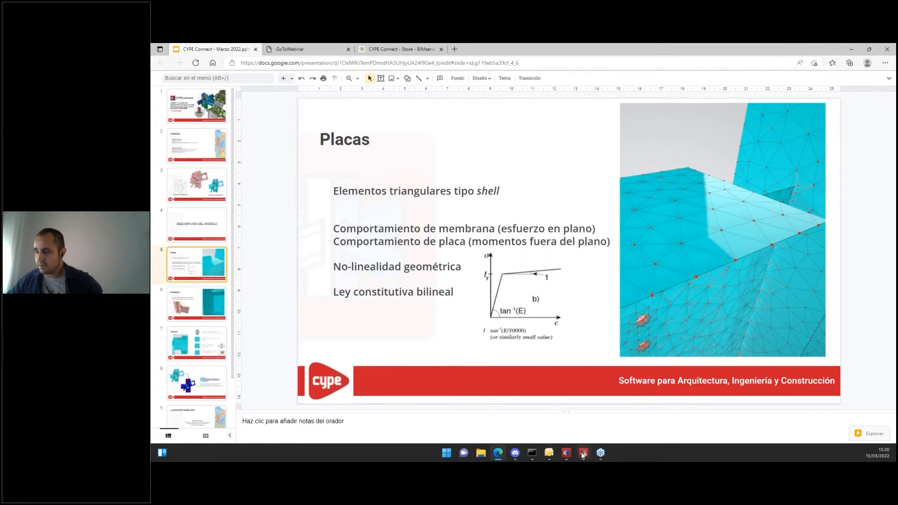
pyautogui.moveTo(584, 453)
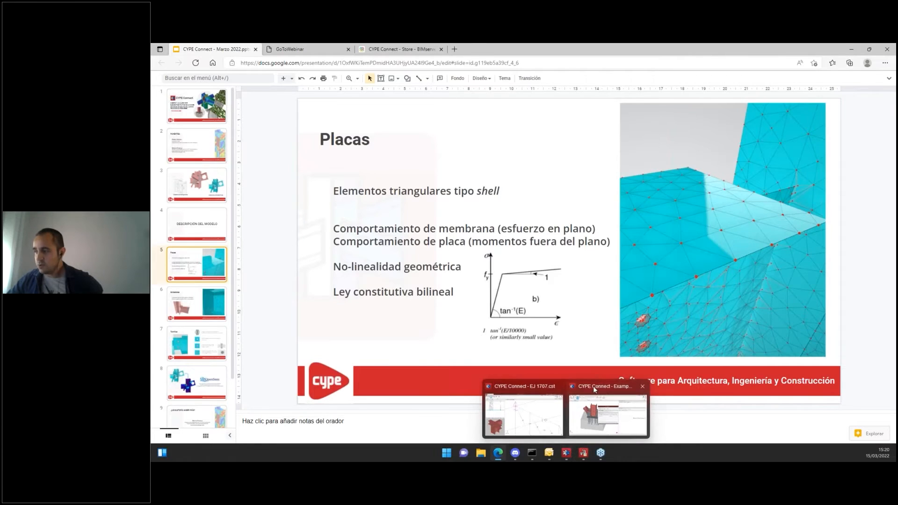
pyautogui.click(594, 391)
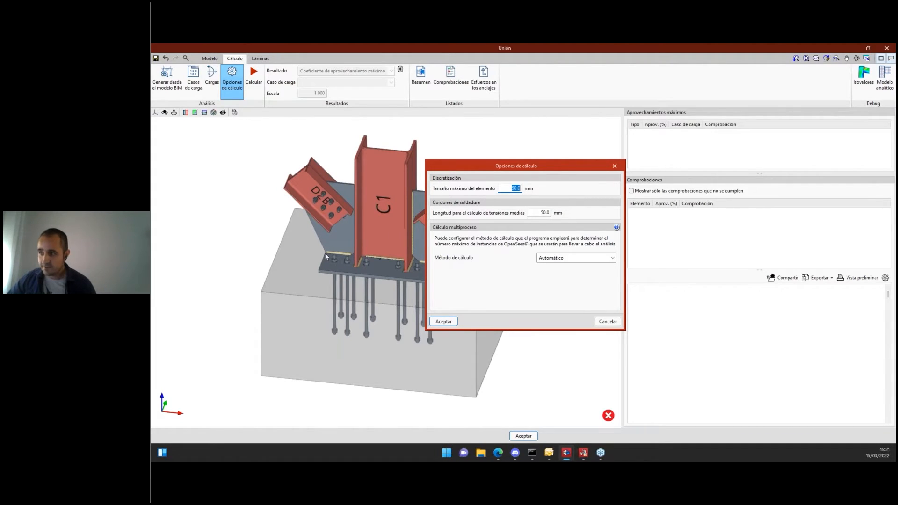
# - Review the weld average stress length and the available calculation methods, and leave the calculation options without changes
pyautogui.click(534, 213)
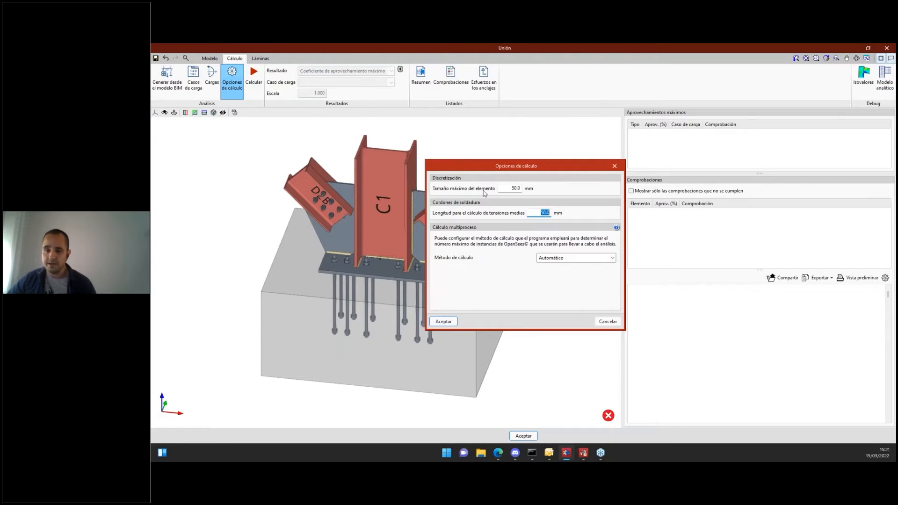
pyautogui.click(561, 258)
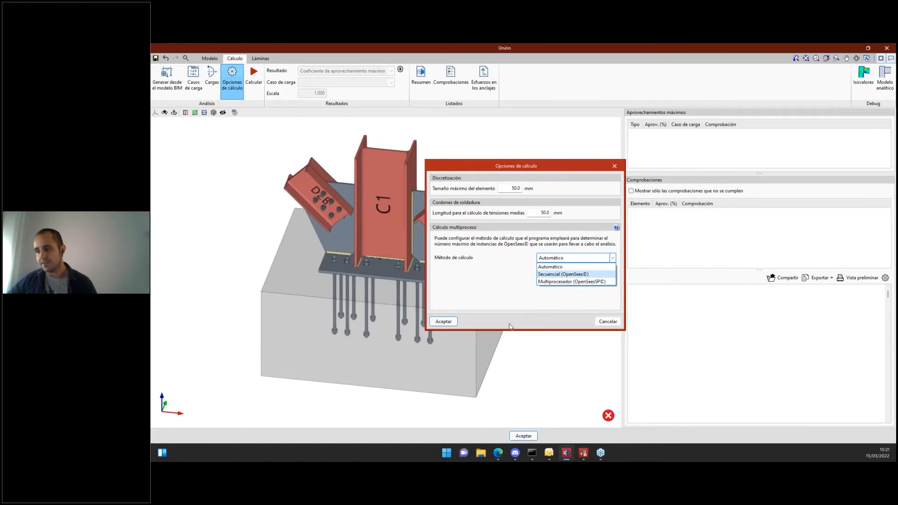
pyautogui.click(604, 326)
pyautogui.click(606, 321)
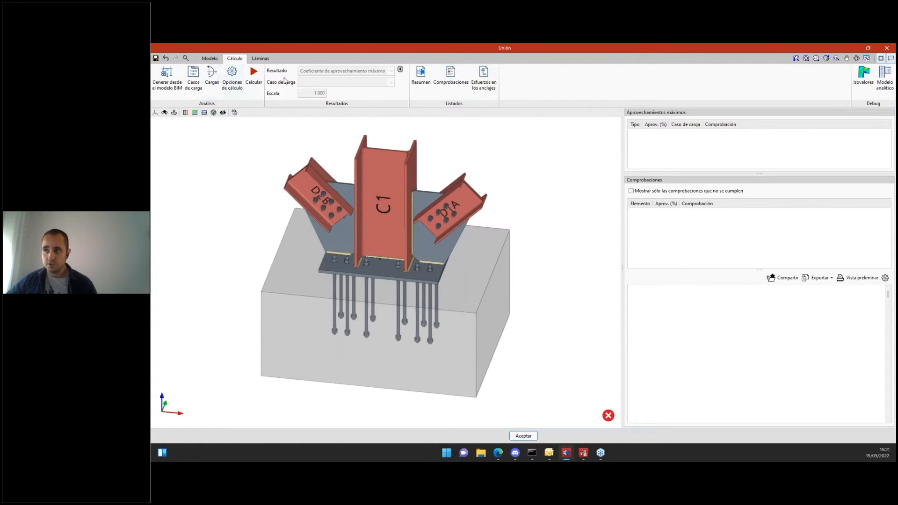
# - Accept and close the connection of node N13 PA B, and select node N13 PA in the node list
pyautogui.click(254, 76)
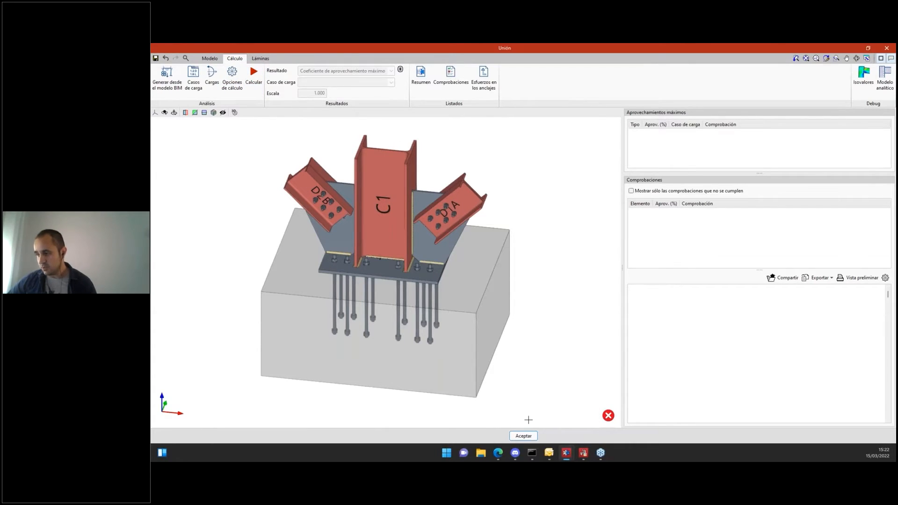
pyautogui.click(523, 436)
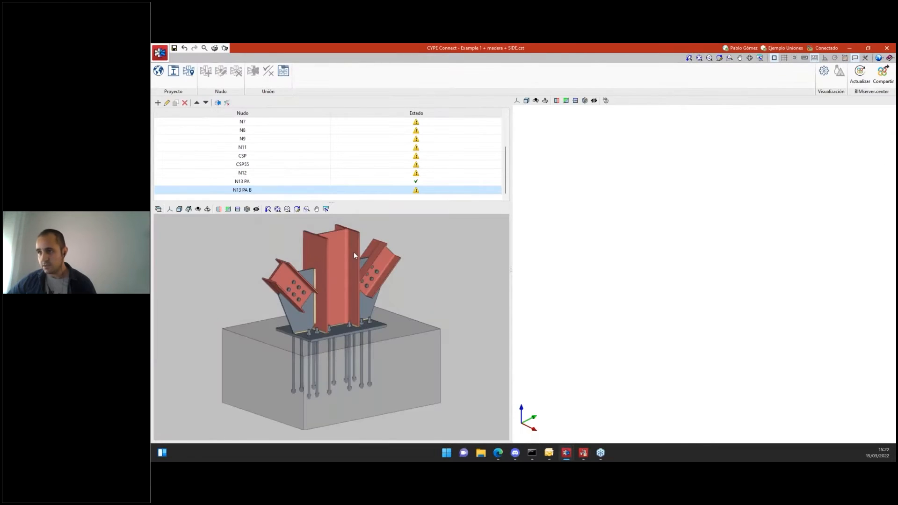
pyautogui.click(239, 183)
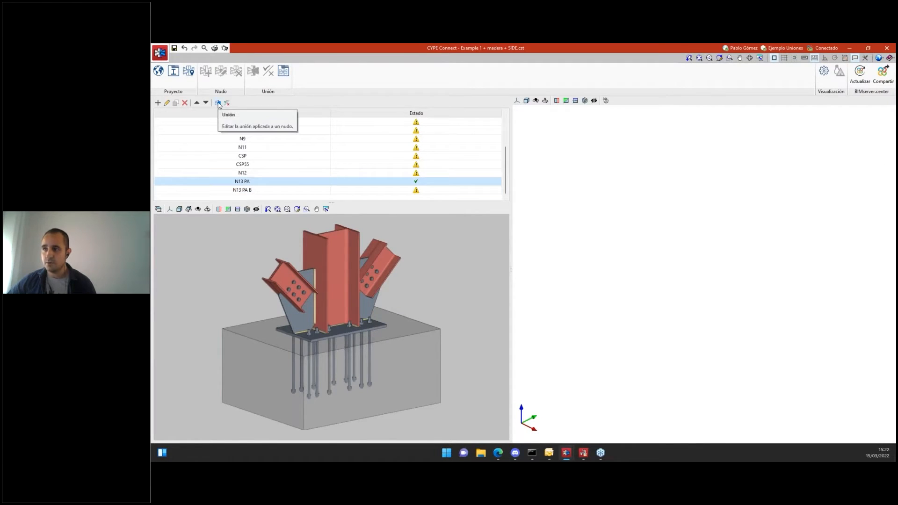
# - Open the connection of node N13 PA and review its maximum utilization results in the calculation section
pyautogui.click(218, 103)
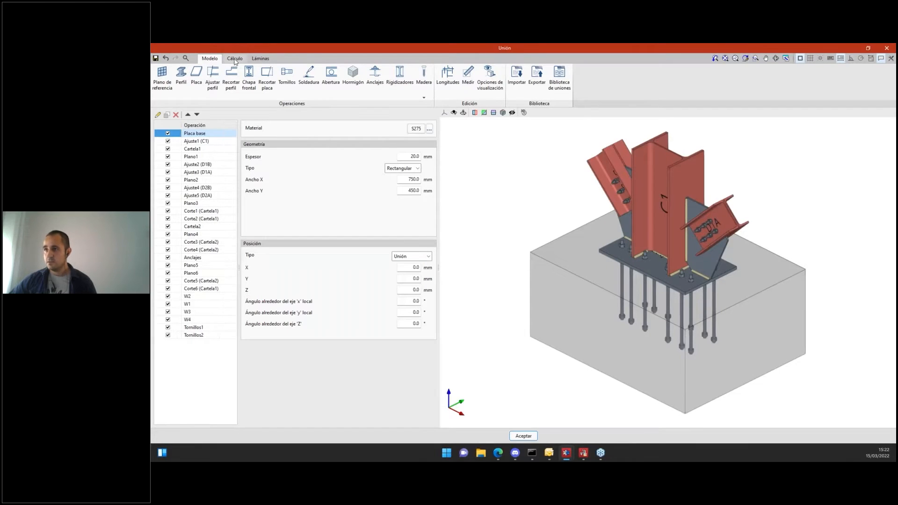
pyautogui.click(235, 59)
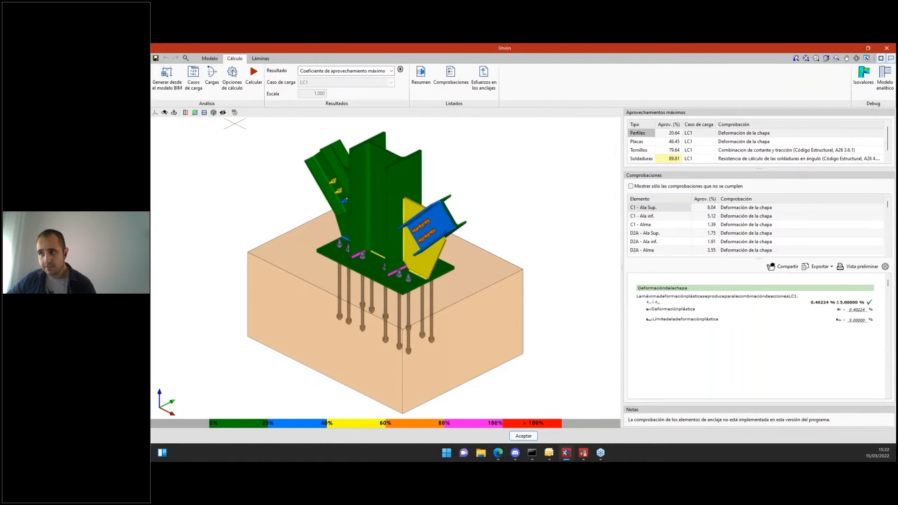
pyautogui.click(204, 113)
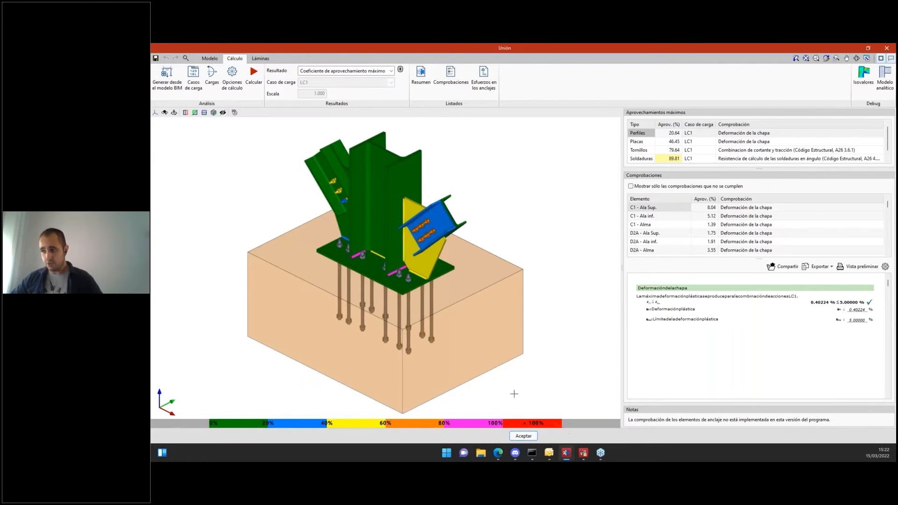
pyautogui.moveTo(292, 337)
pyautogui.keyDown('shift'); pyautogui.mouseDown(button='middle')
pyautogui.moveTo(390, 329)
pyautogui.moveTo(372, 330)
pyautogui.mouseUp(button='middle'); pyautogui.keyUp('shift')
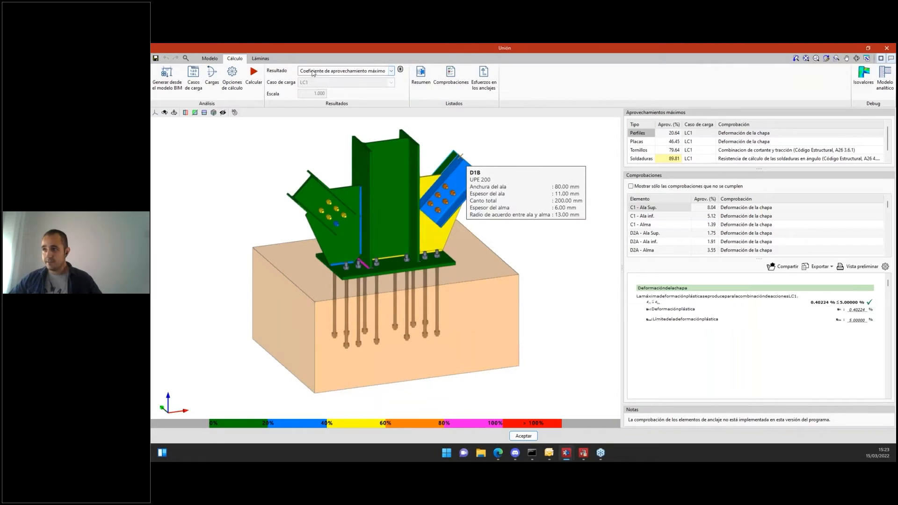
# - Display the Von Mises stress results (Tensión de Von Mises) for LC1 and inspect them on the meshed profiles and gusset plates
pyautogui.click(391, 71)
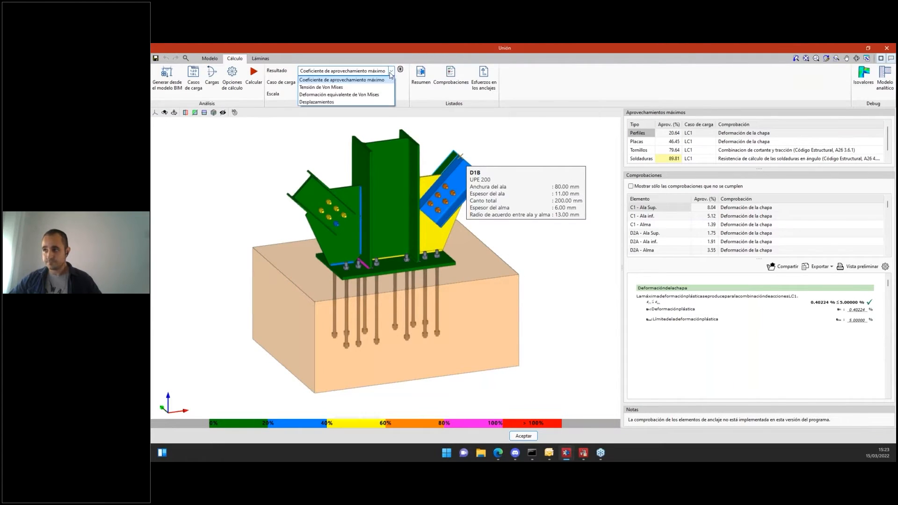
pyautogui.click(370, 87)
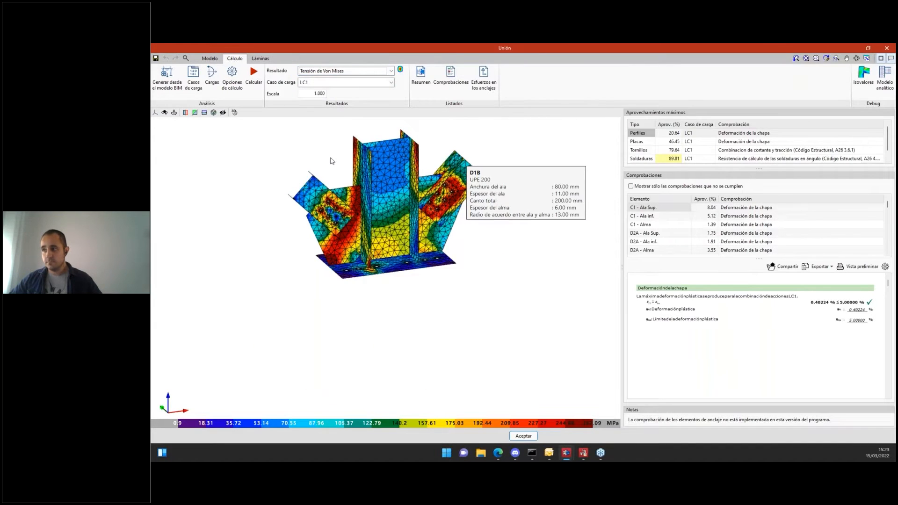
pyautogui.scroll(5, 311, 162)
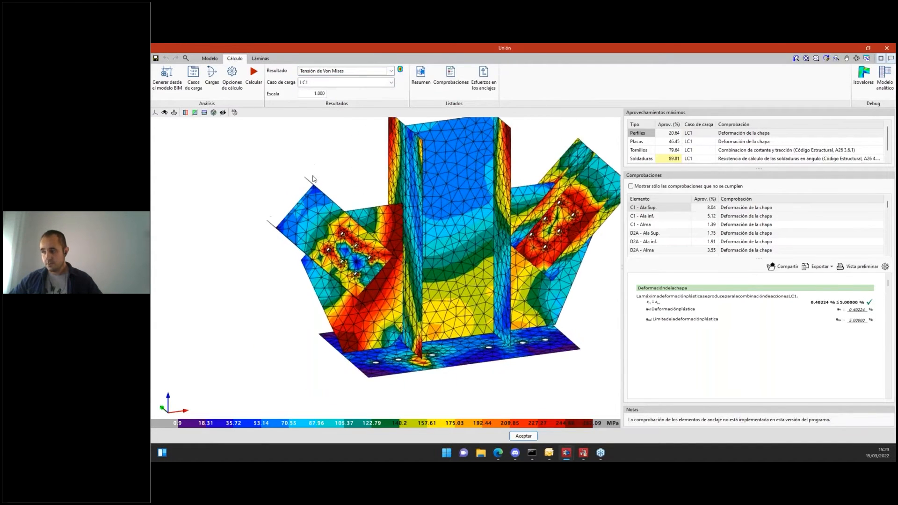
pyautogui.scroll(2, 318, 181)
pyautogui.scroll(3, 281, 169)
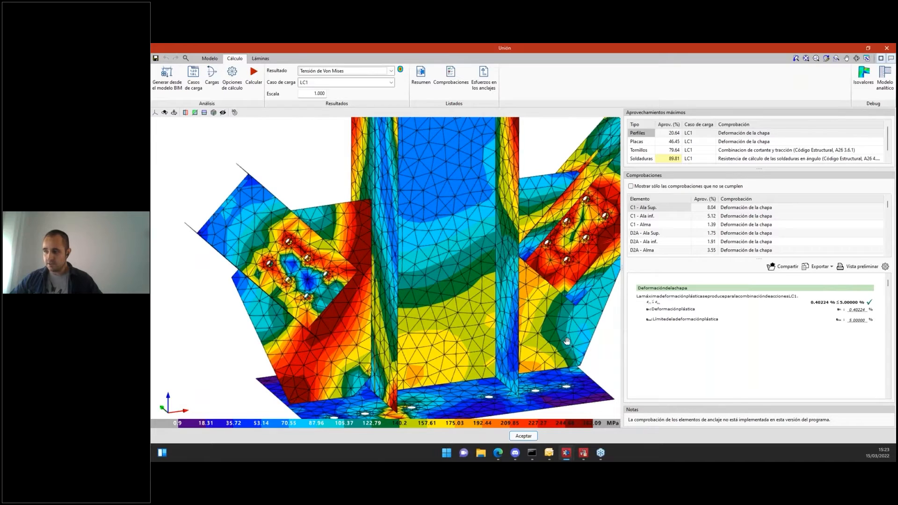
pyautogui.moveTo(566, 341)
pyautogui.mouseDown(button='middle')
pyautogui.moveTo(479, 343)
pyautogui.moveTo(579, 341)
pyautogui.mouseUp(button='middle')
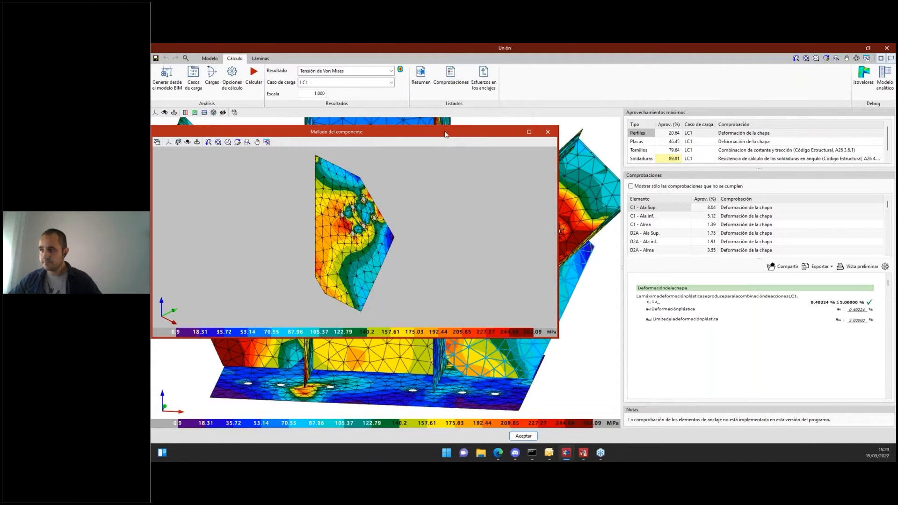
# - Maximize the gusset plate's component mesh view, examine the stresses around its bolt holes, and close the view
pyautogui.doubleClick(445, 134)
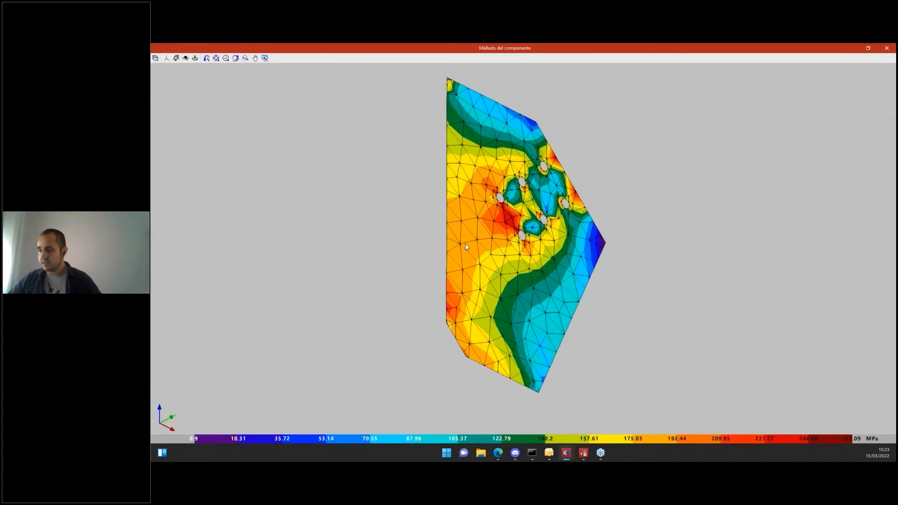
pyautogui.scroll(5, 465, 243)
pyautogui.scroll(5, 512, 236)
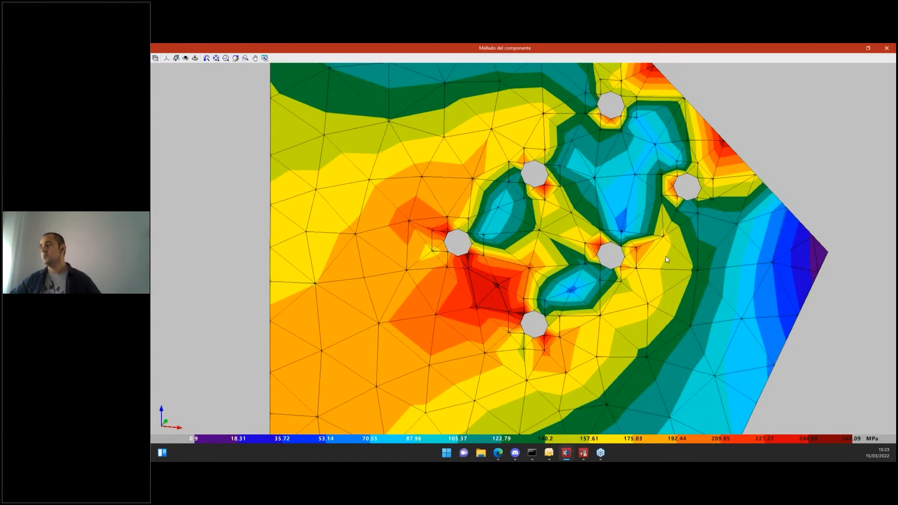
pyautogui.scroll(-4, 667, 257)
pyautogui.scroll(-1, 681, 249)
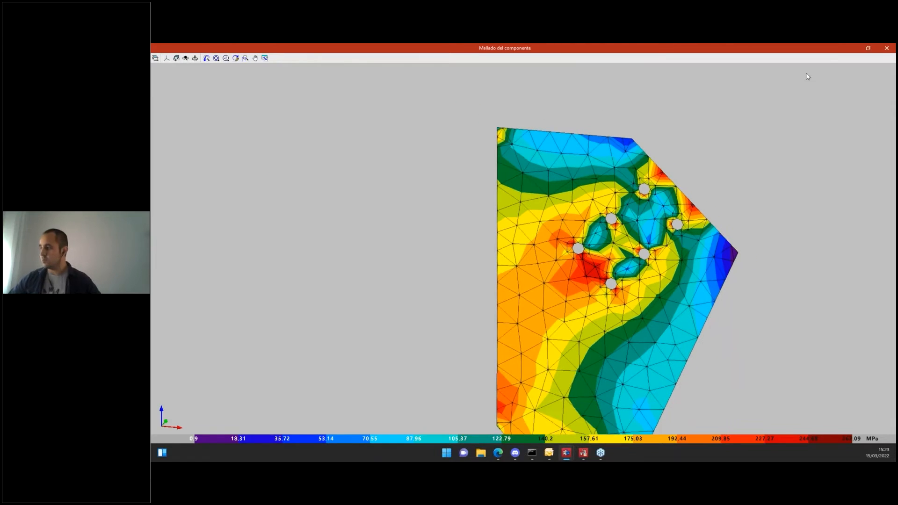
pyautogui.click(888, 49)
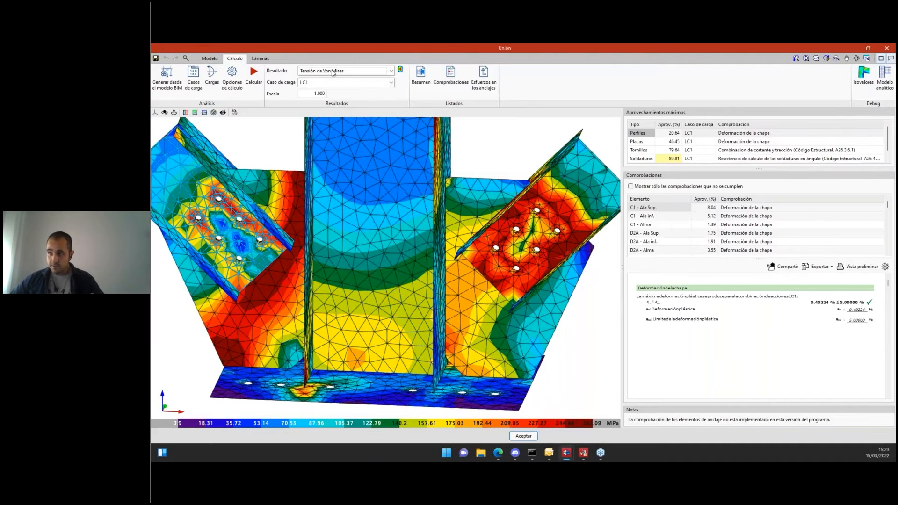
# - Set the deformation scale of the Von Mises stress results to 10 and inspect the deformed connection
pyautogui.click(306, 95)
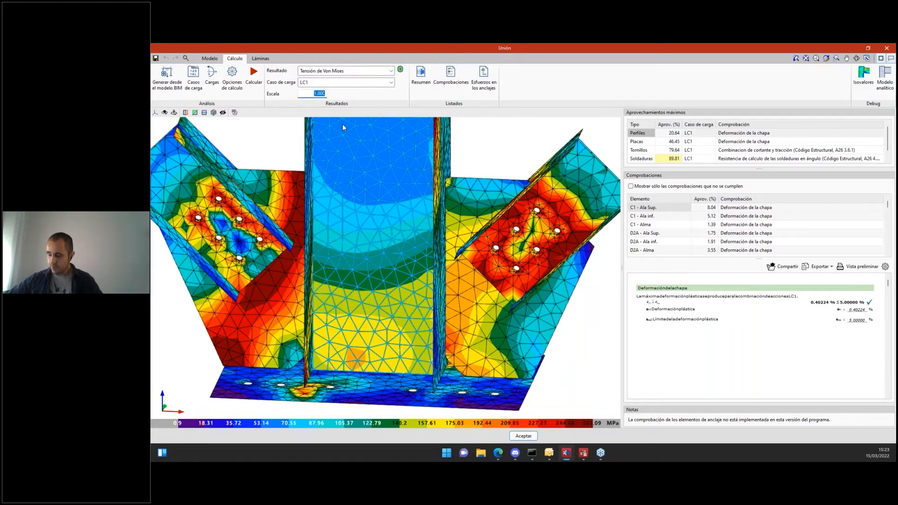
pyautogui.write('10')
pyautogui.press('Tab')
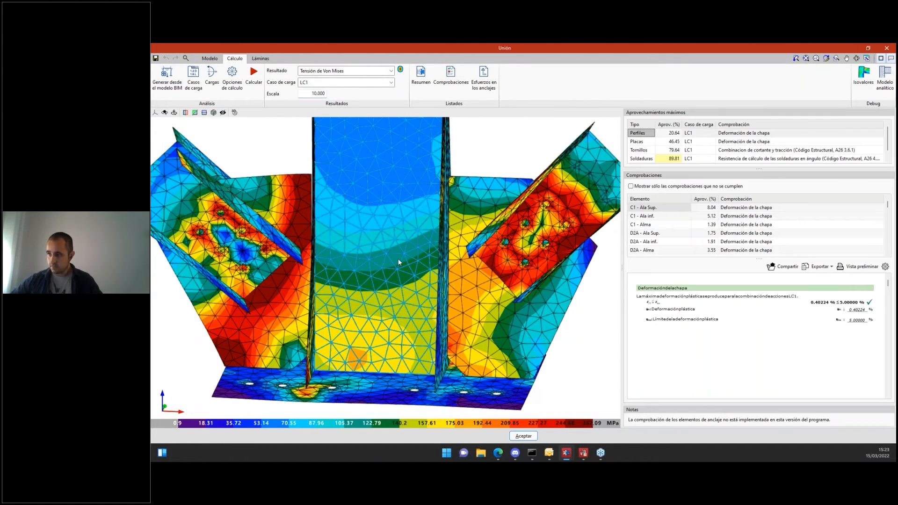
pyautogui.scroll(-3, 398, 262)
pyautogui.keyDown('shift'); pyautogui.moveTo(476, 282); pyautogui.dragTo(557, 302, button='middle'); pyautogui.keyUp('shift')
pyautogui.keyDown('shift'); pyautogui.moveTo(423, 307); pyautogui.dragTo(449, 321, button='middle'); pyautogui.keyUp('shift')
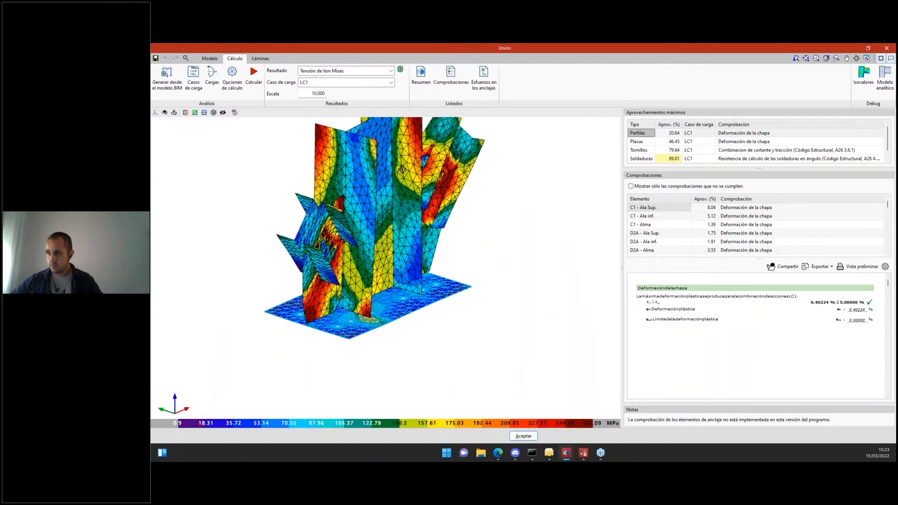
# - Set the deformation scale to 50 and inspect the exaggerated deformed shape from above and from the side
pyautogui.keyDown('shift'); pyautogui.moveTo(359, 95); pyautogui.dragTo(339, 126, button='middle'); pyautogui.keyUp('shift')
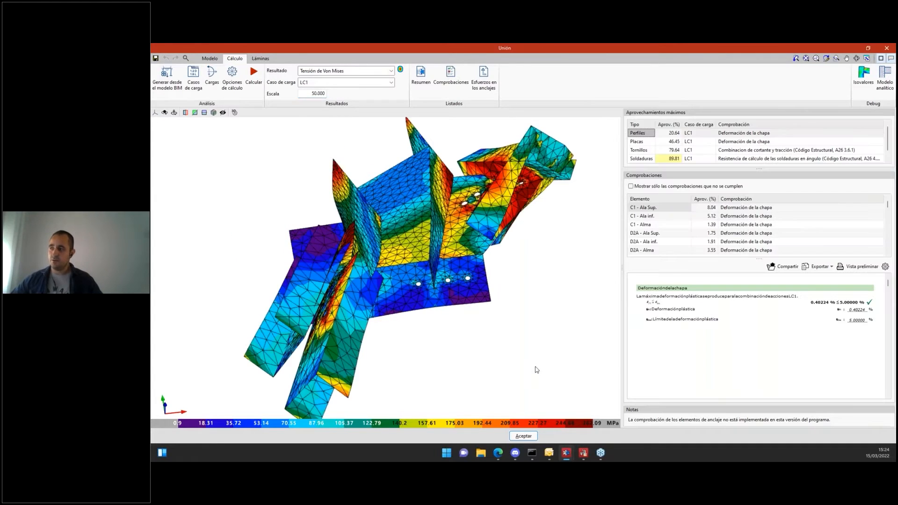
pyautogui.moveTo(507, 343)
pyautogui.keyDown('shift'); pyautogui.mouseDown(button='middle')
pyautogui.moveTo(512, 305)
pyautogui.moveTo(335, 164)
pyautogui.mouseUp(button='middle'); pyautogui.keyUp('shift')
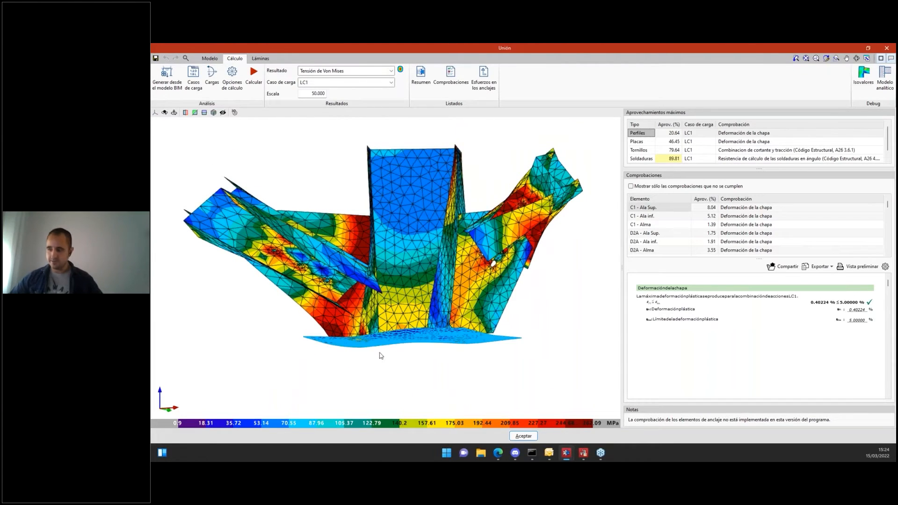
pyautogui.keyDown('shift'); pyautogui.moveTo(399, 368); pyautogui.dragTo(407, 241, button='middle'); pyautogui.keyUp('shift')
# - Set the deformation scale to 20 and check which load cases are available for the stress results
pyautogui.click(311, 93)
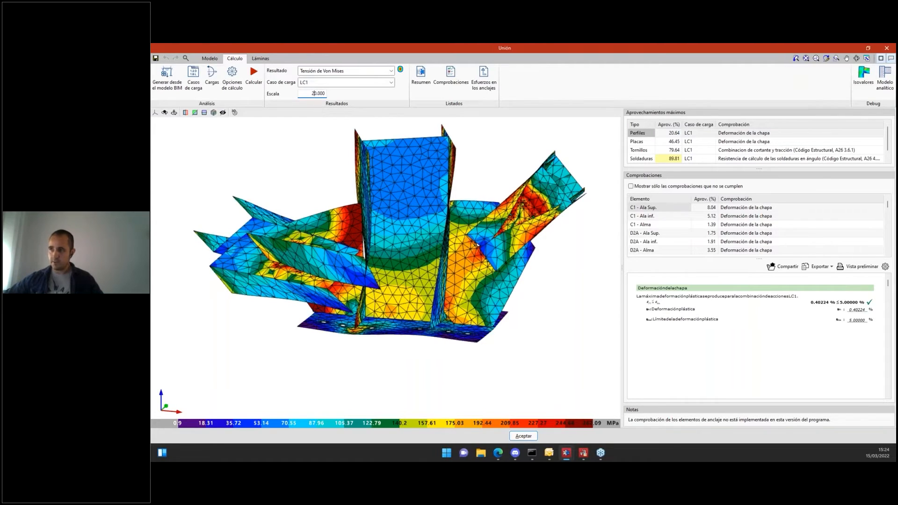
pyautogui.press('Return')
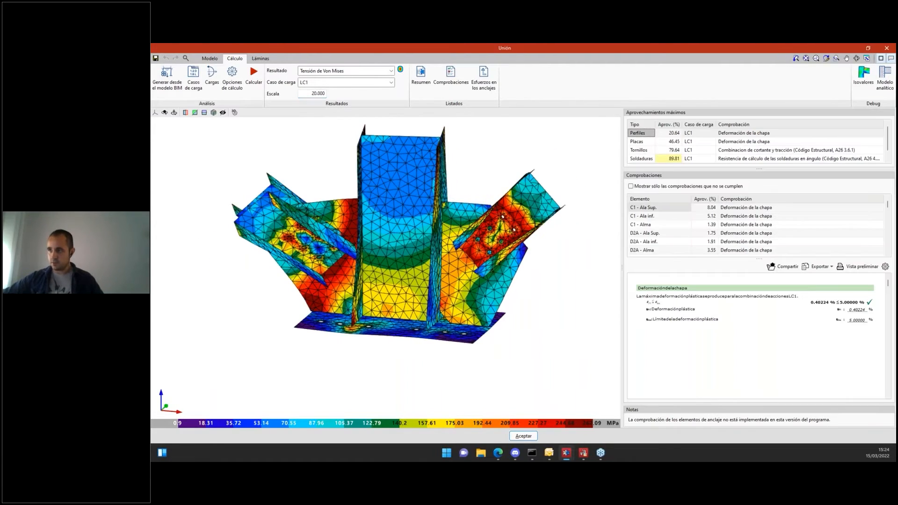
pyautogui.doubleClick(327, 93)
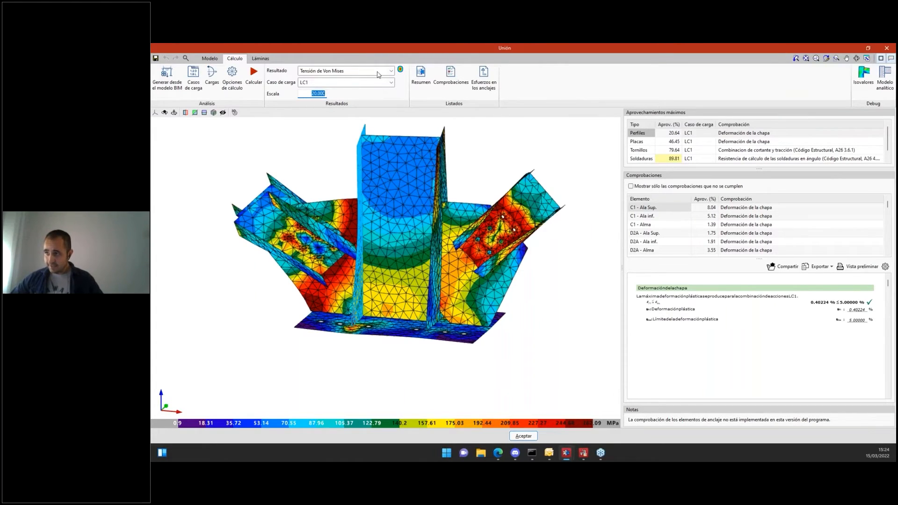
pyautogui.click(327, 84)
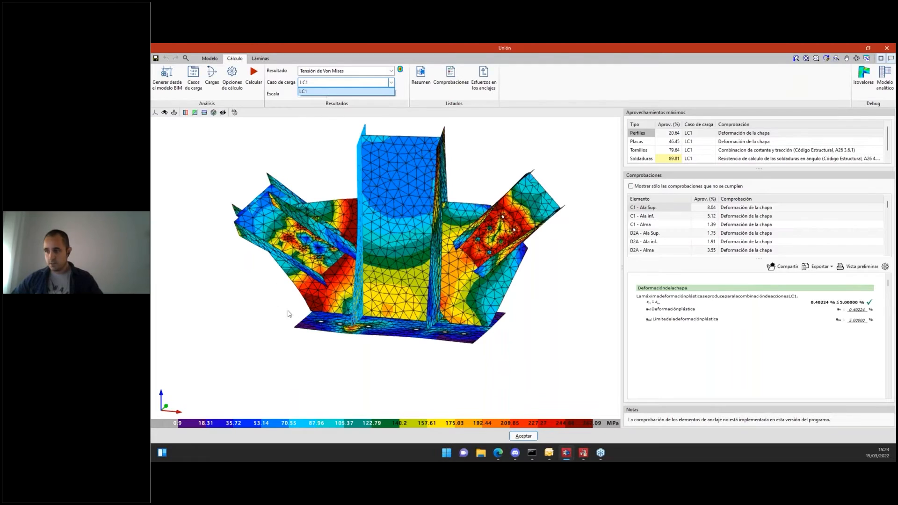
pyautogui.click(392, 72)
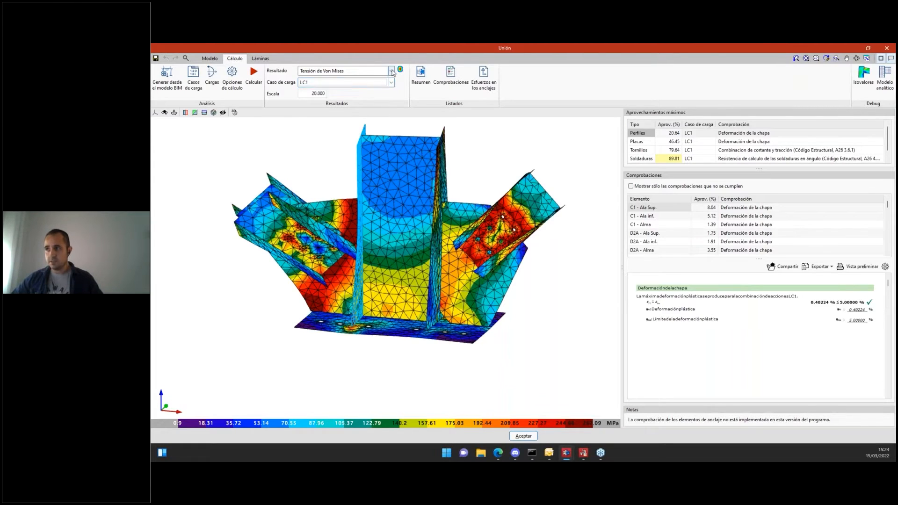
# - Display the Von Mises equivalent strain results (Deformación equivalente de Von Mises) and view the connection from the opposite side
pyautogui.click(392, 72)
pyautogui.click(377, 95)
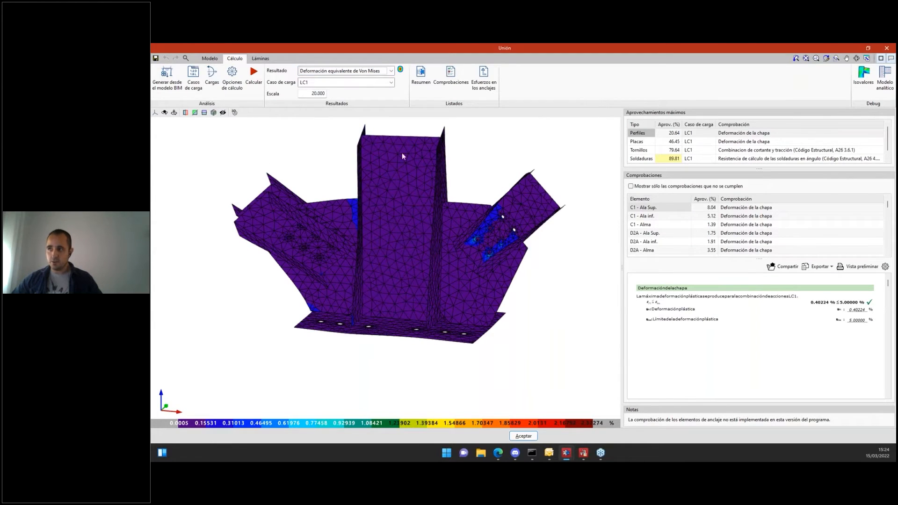
pyautogui.keyDown('shift'); pyautogui.moveTo(532, 288); pyautogui.dragTo(442, 374, button='middle'); pyautogui.keyUp('shift')
pyautogui.keyDown('shift'); pyautogui.moveTo(245, 420); pyautogui.dragTo(181, 431, button='middle'); pyautogui.keyUp('shift')
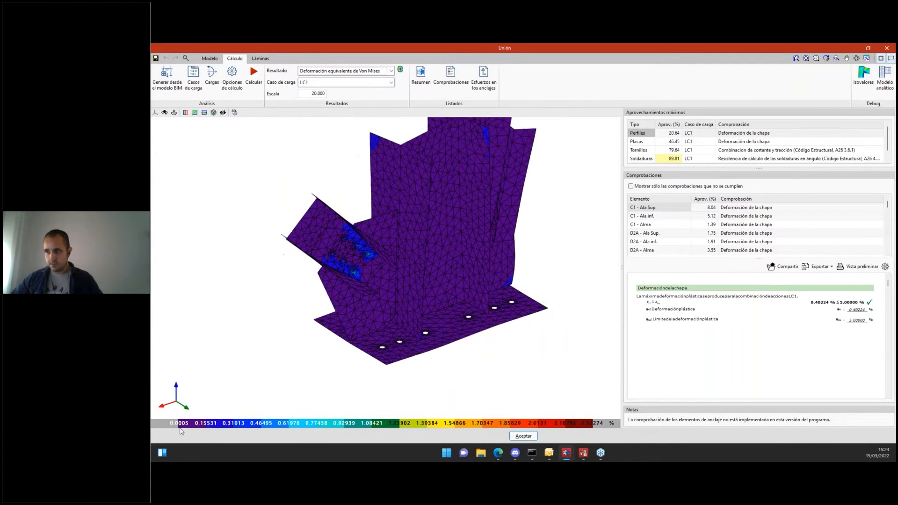
# - Examine the equivalent strains around the brace's bolt holes and on the base plate up close
pyautogui.scroll(5, 162, 420)
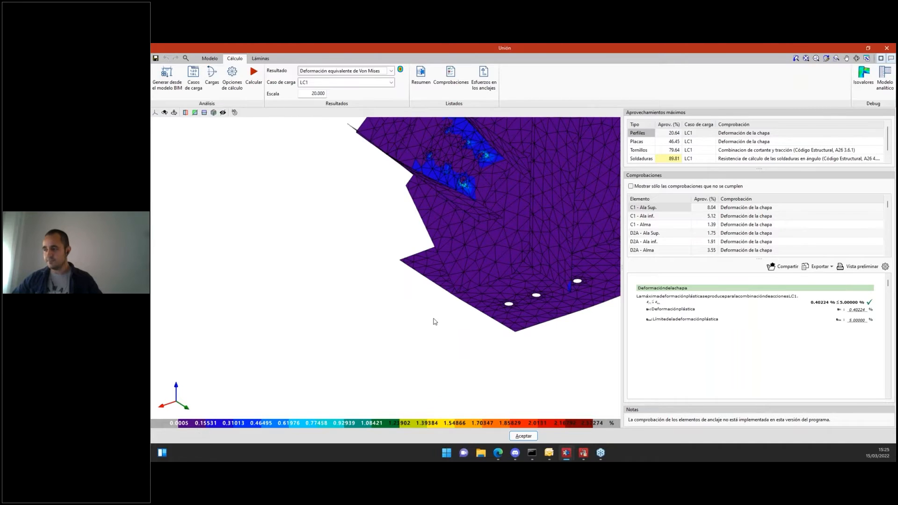
pyautogui.keyDown('shift'); pyautogui.moveTo(432, 321); pyautogui.dragTo(406, 322, button='middle'); pyautogui.keyUp('shift')
pyautogui.scroll(1, 456, 157)
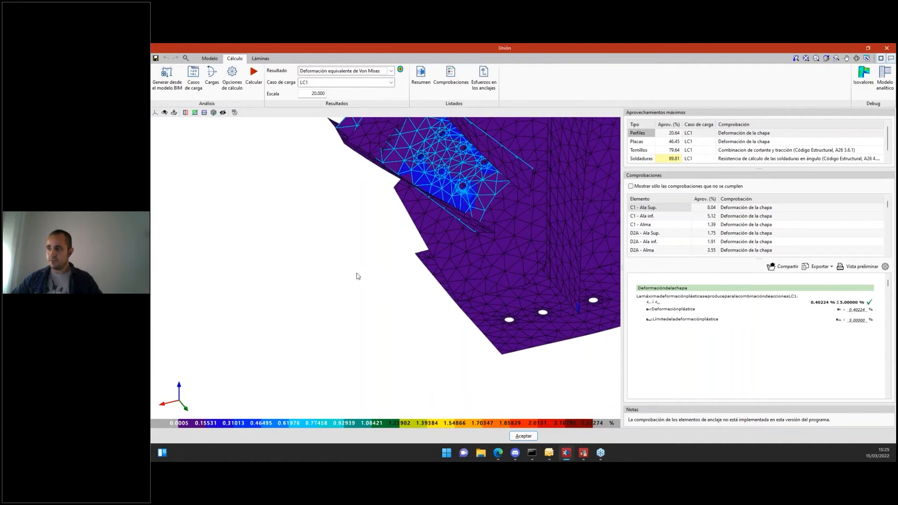
pyautogui.scroll(8, 358, 276)
pyautogui.scroll(2, 344, 279)
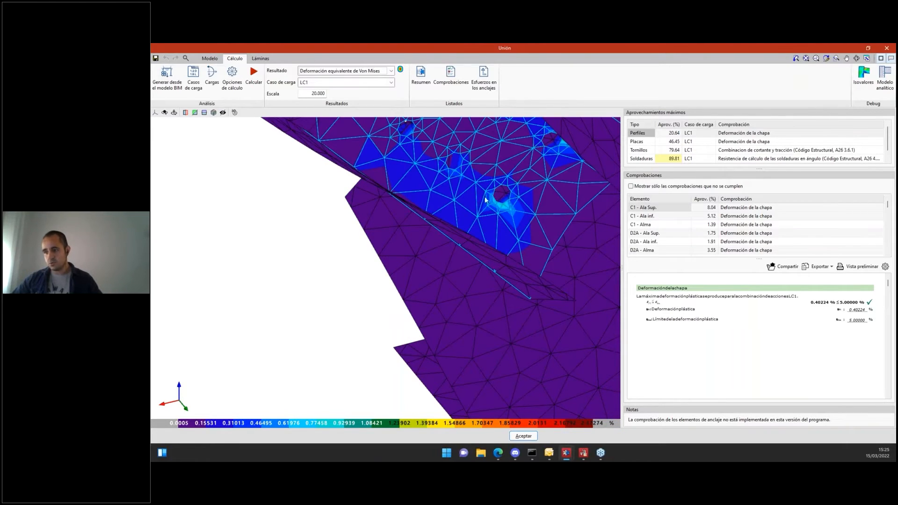
pyautogui.moveTo(341, 330); pyautogui.dragTo(370, 187, button='middle')
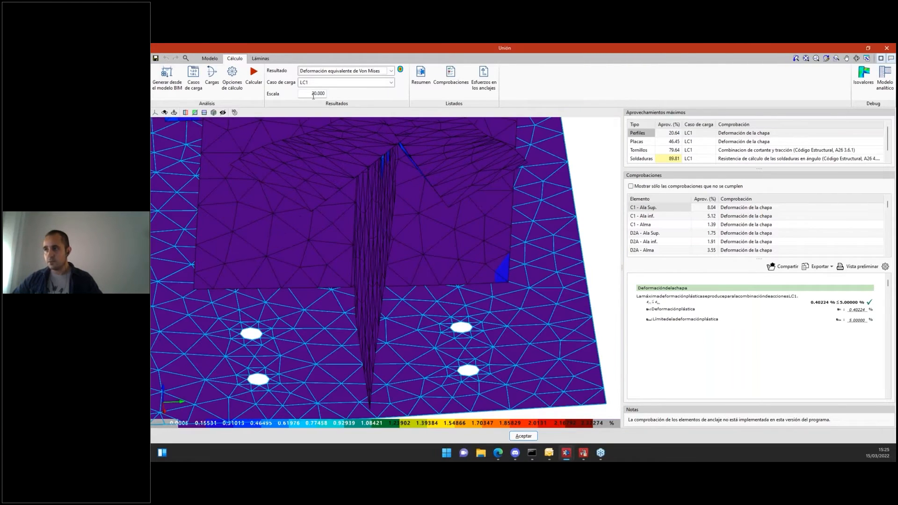
# - Set the deformation scale of the equivalent strain results to 1
pyautogui.press('Delete')
pyautogui.press('Delete')
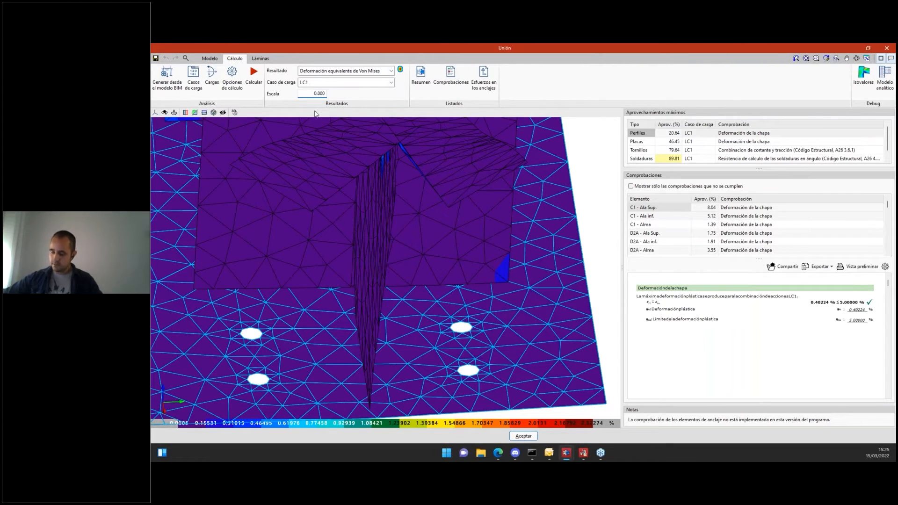
pyautogui.write('1')
pyautogui.press('Return')
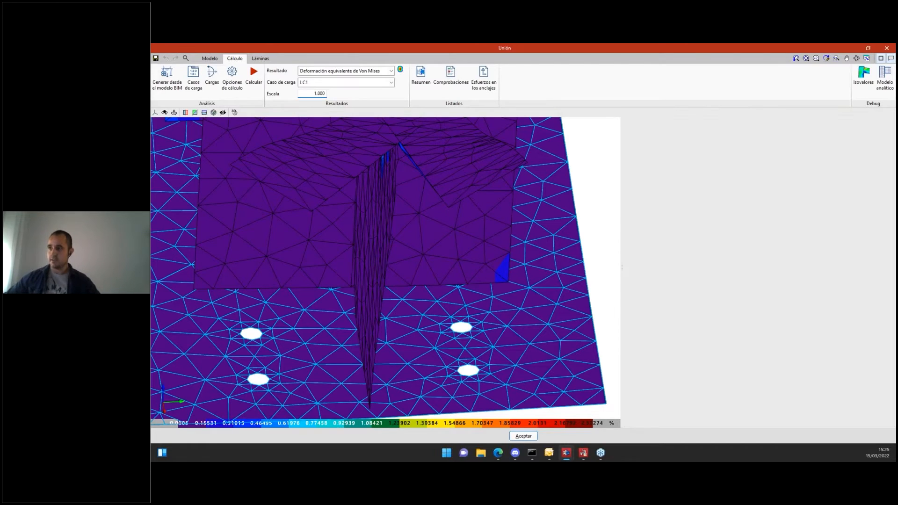
pyautogui.scroll(-5, 395, 197)
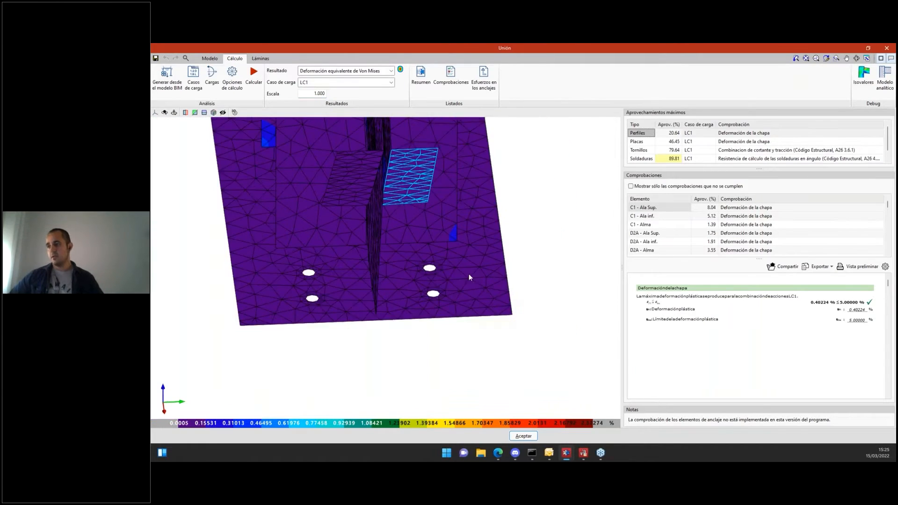
# - Bring the whole connection into view and display its displacement results (Desplazamientos) for LC1
pyautogui.moveTo(401, 309); pyautogui.dragTo(345, 331, button='middle')
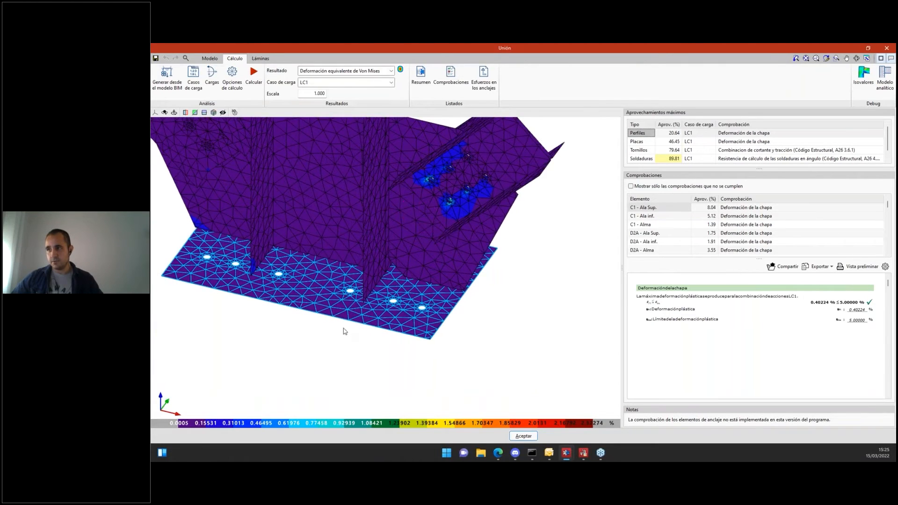
pyautogui.moveTo(340, 297); pyautogui.dragTo(368, 136, button='middle')
pyautogui.click(387, 70)
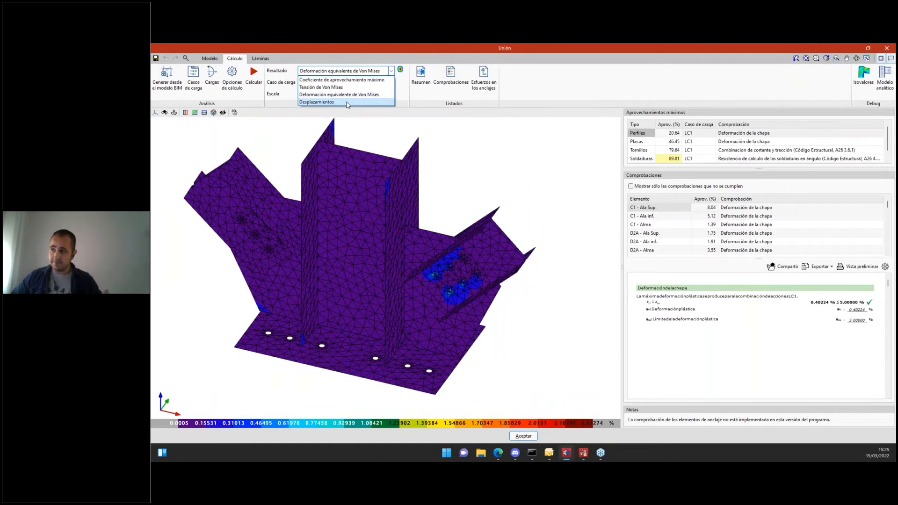
pyautogui.click(348, 103)
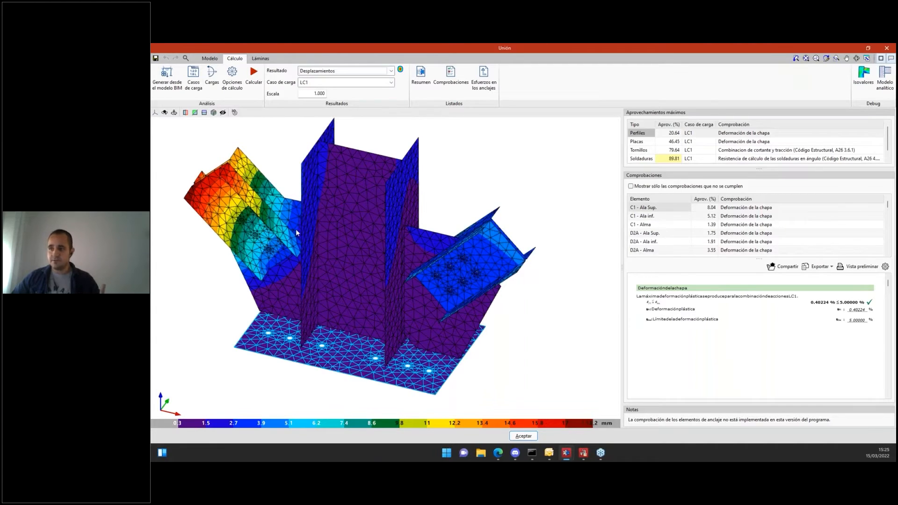
# - Display the maximum utilisation results (Coeficiente de aprovechamiento máximo) for the whole connection
pyautogui.moveTo(238, 326); pyautogui.dragTo(269, 316, button='middle')
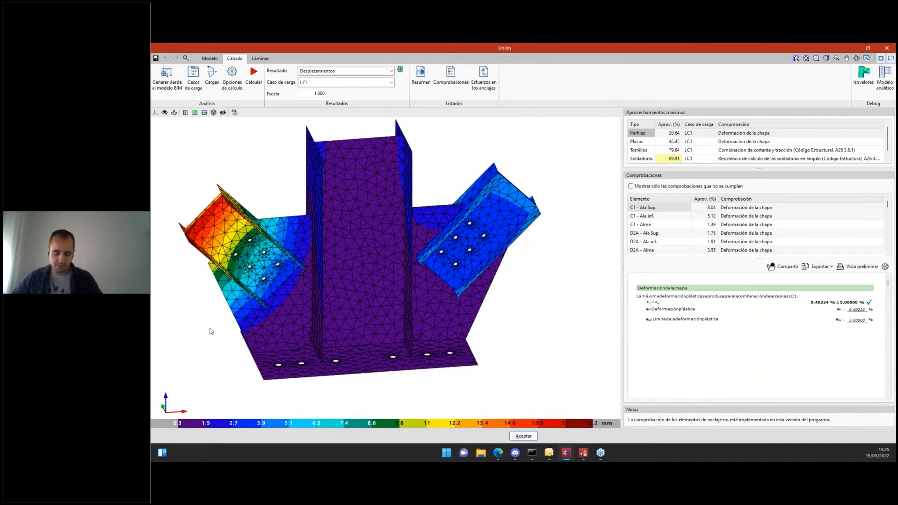
pyautogui.keyDown('shift'); pyautogui.moveTo(210, 331); pyautogui.dragTo(243, 318, button='middle'); pyautogui.keyUp('shift')
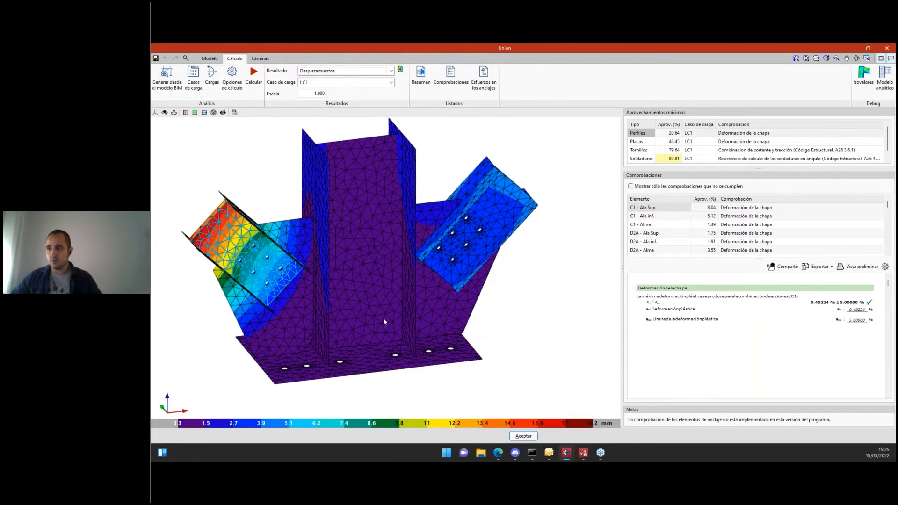
pyautogui.keyDown('shift'); pyautogui.moveTo(543, 302); pyautogui.dragTo(508, 302, button='middle'); pyautogui.keyUp('shift')
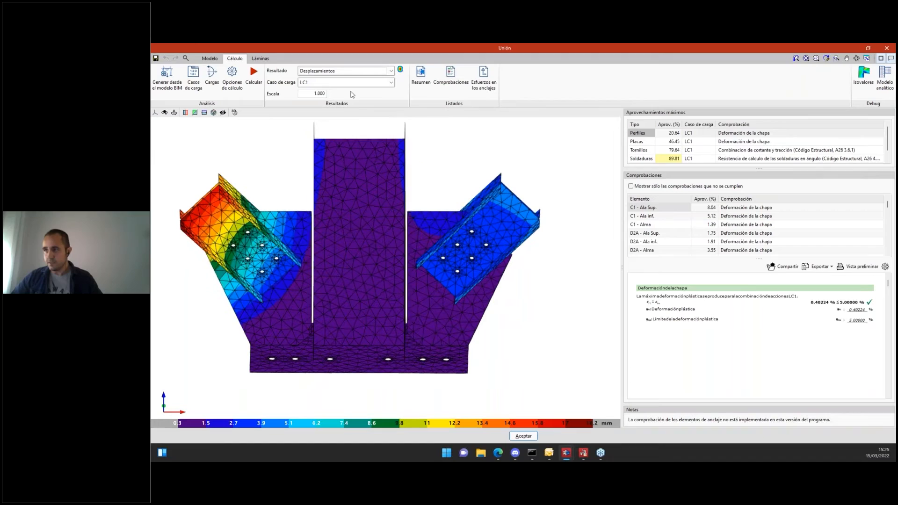
pyautogui.click(379, 73)
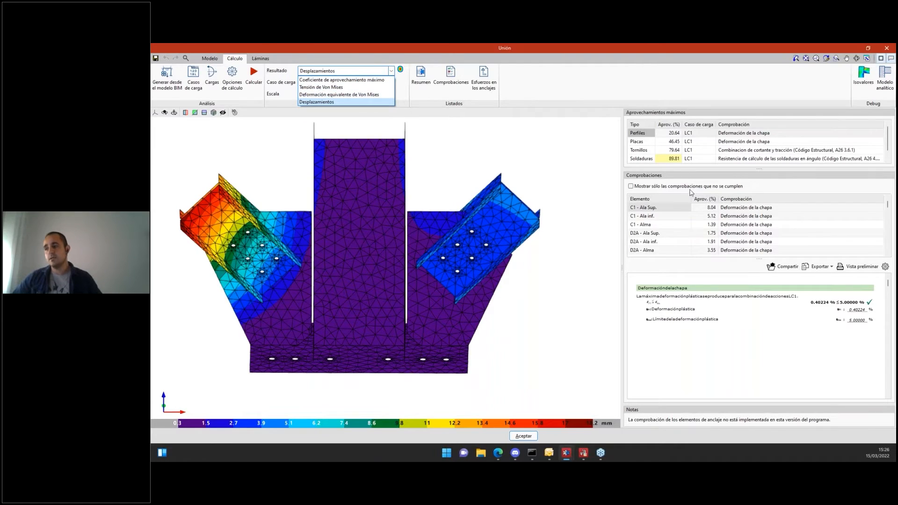
pyautogui.click(338, 80)
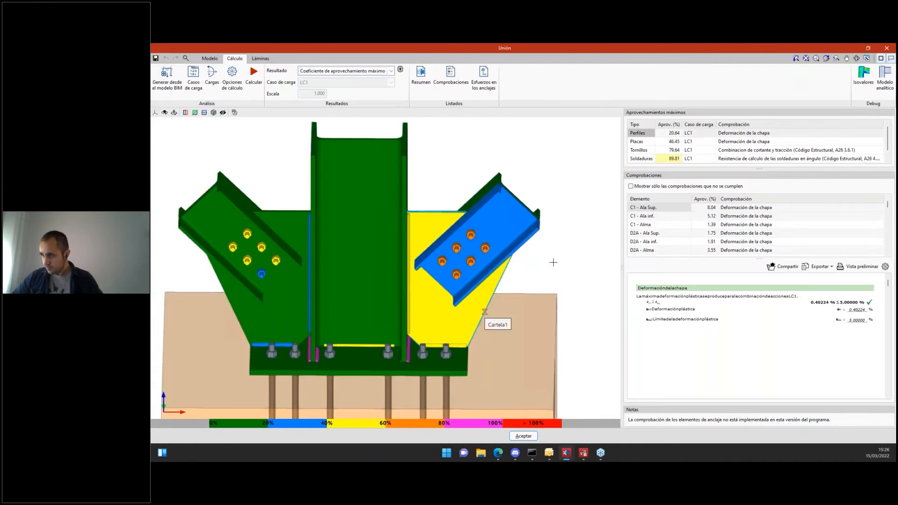
pyautogui.moveTo(580, 269); pyautogui.dragTo(583, 229, button='middle')
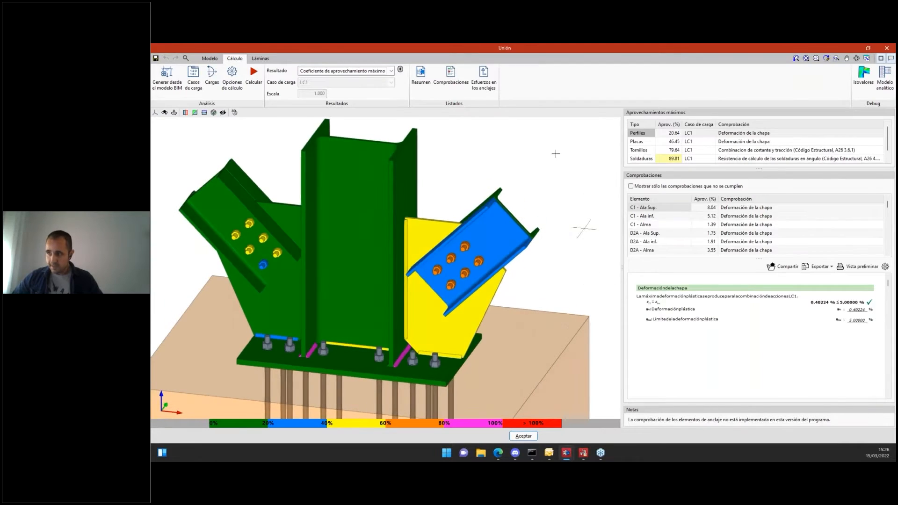
# - Review the checks of gusset plate Cartela1, and the shear, bearing and tension checks of bolt Tornillos2 - 6
pyautogui.click(432, 221)
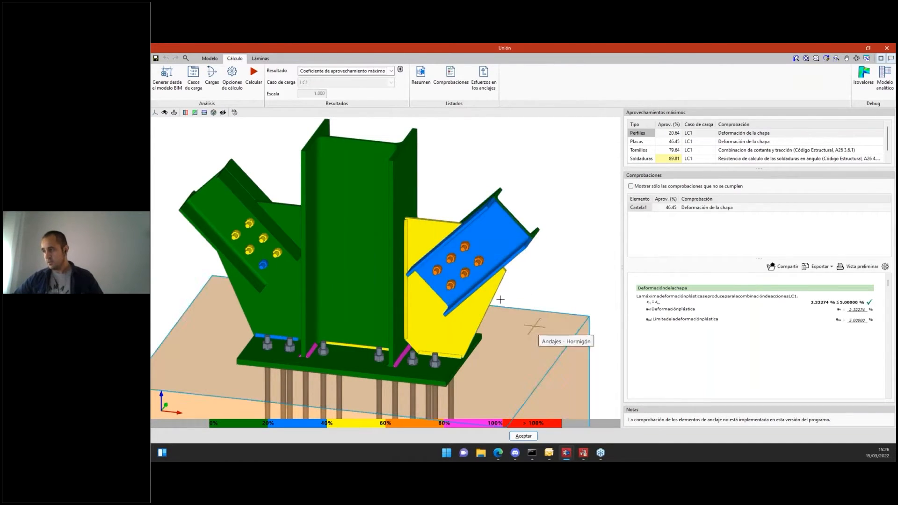
pyautogui.click(463, 251)
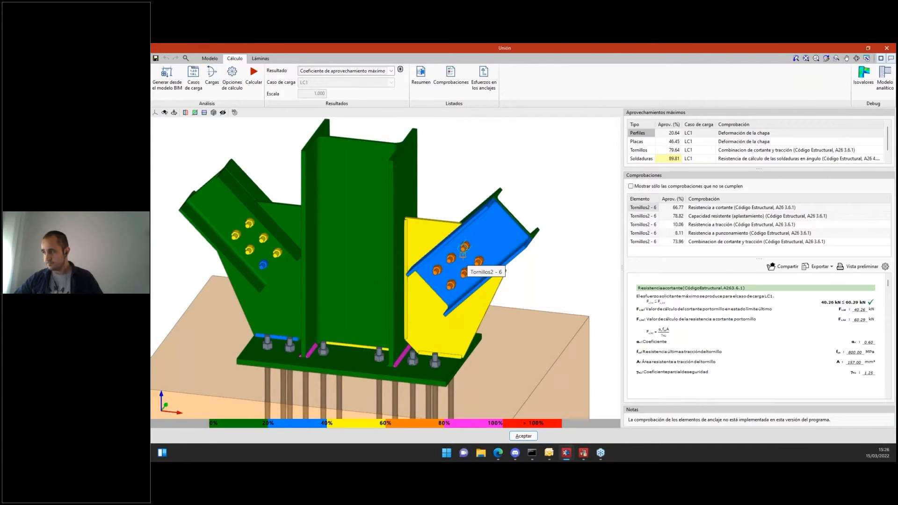
pyautogui.click(711, 209)
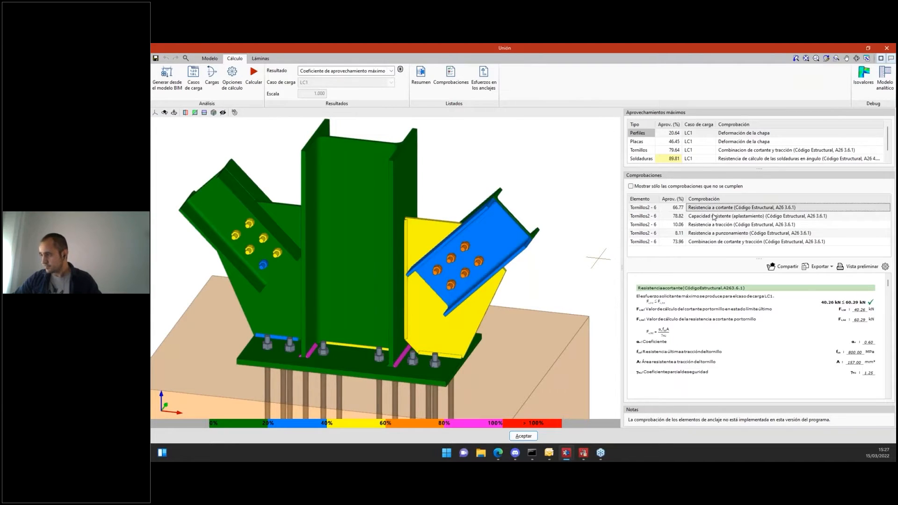
pyautogui.click(714, 217)
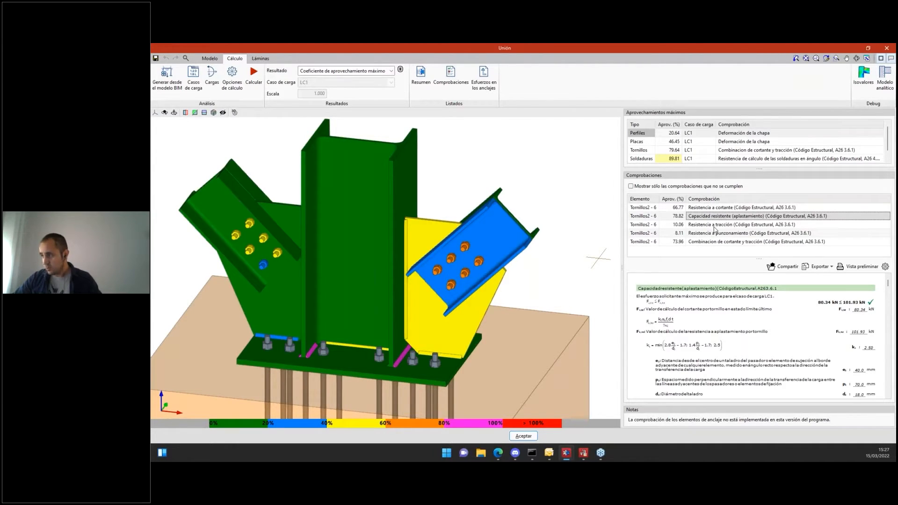
pyautogui.click(713, 225)
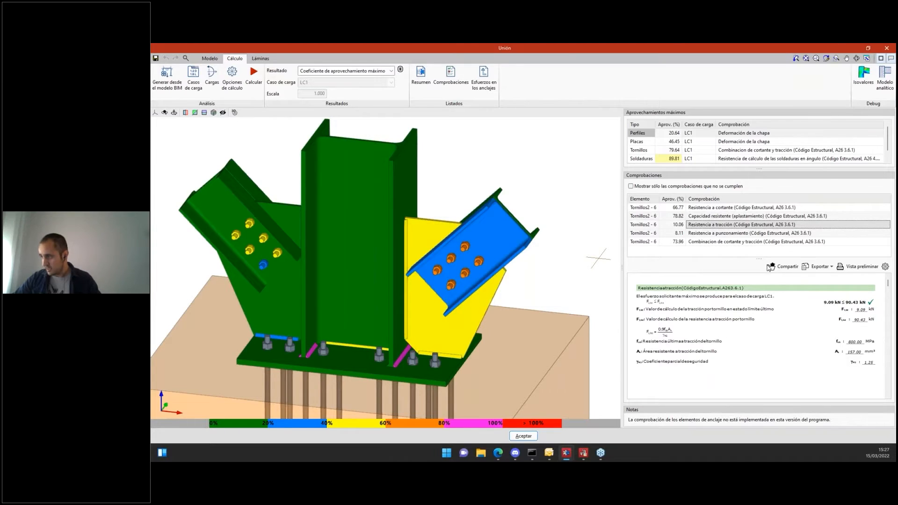
# - Read the bolt's tension resistance check (Resistencia a tracción) enlarged in the report preview, and close the preview
pyautogui.moveTo(768, 259); pyautogui.dragTo(769, 231)
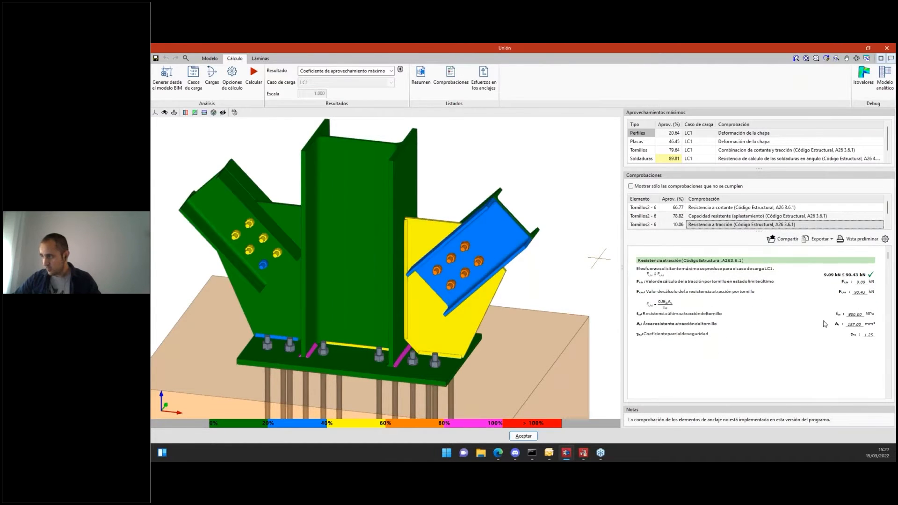
pyautogui.click(857, 239)
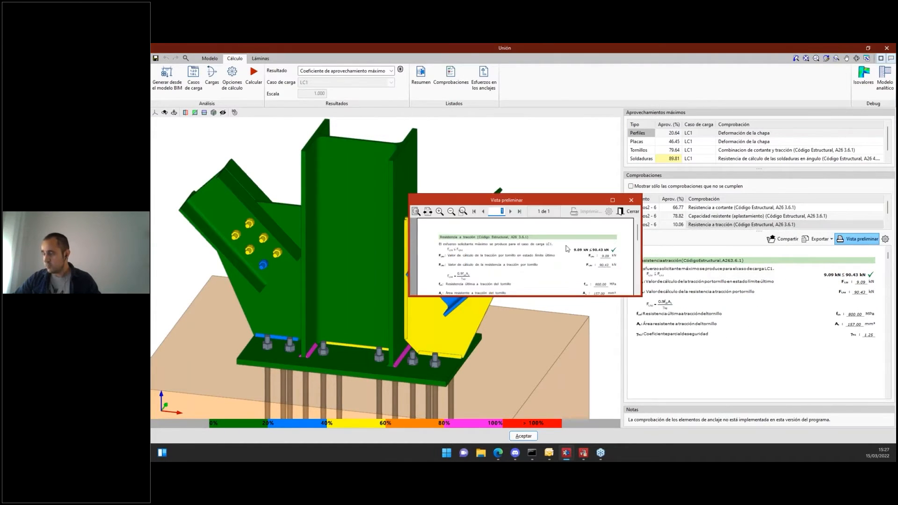
pyautogui.scroll(5, 525, 146)
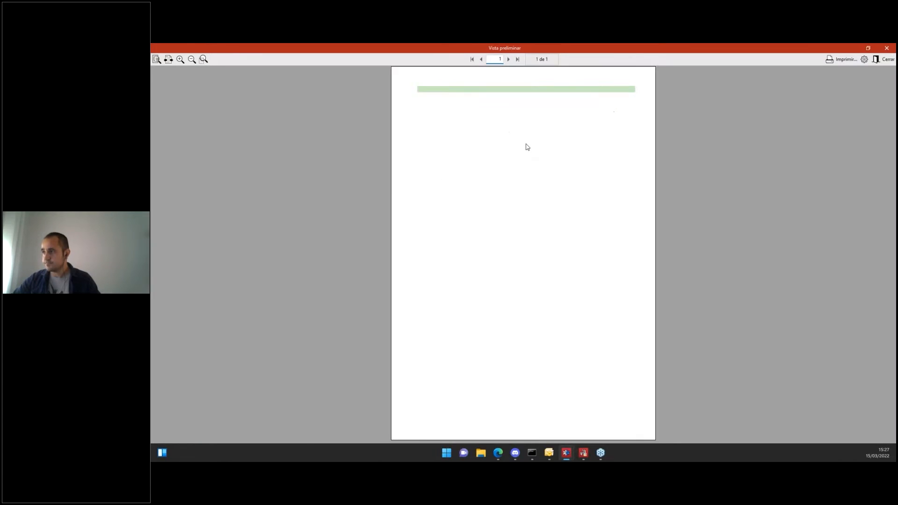
pyautogui.scroll(1, 517, 156)
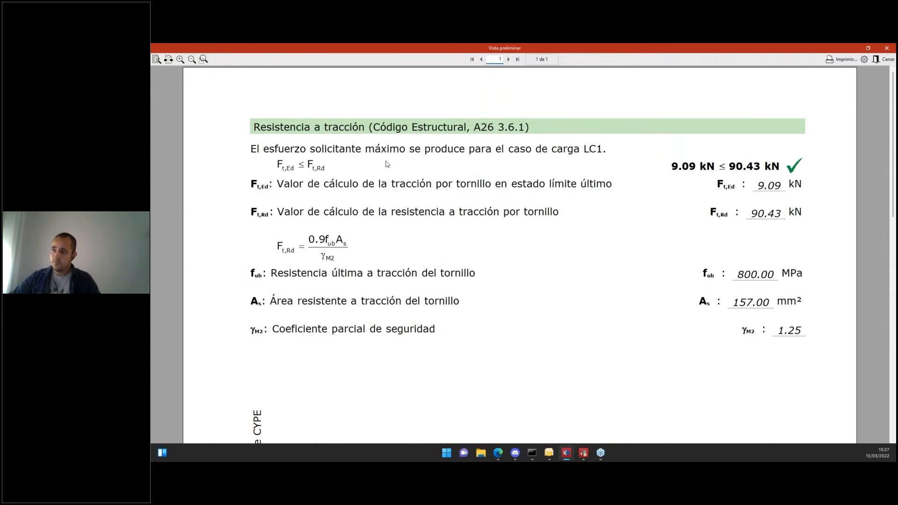
pyautogui.scroll(1, 405, 161)
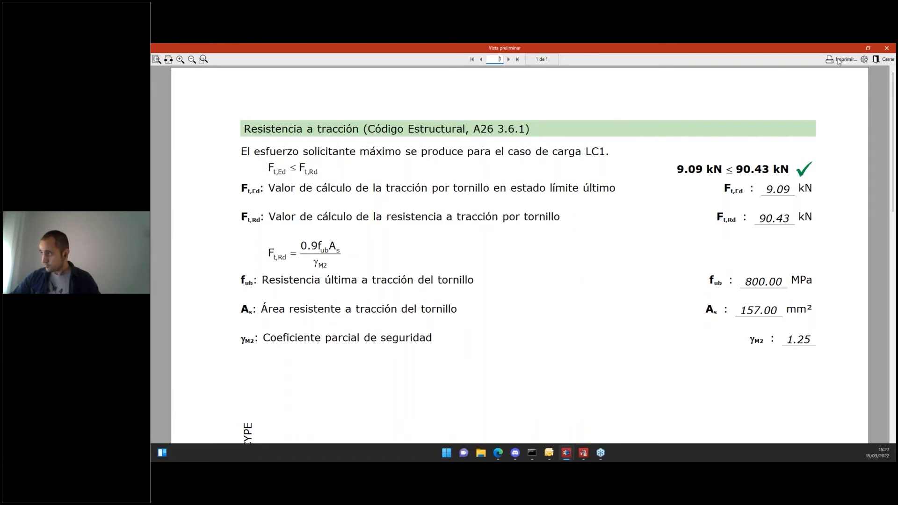
pyautogui.click(886, 59)
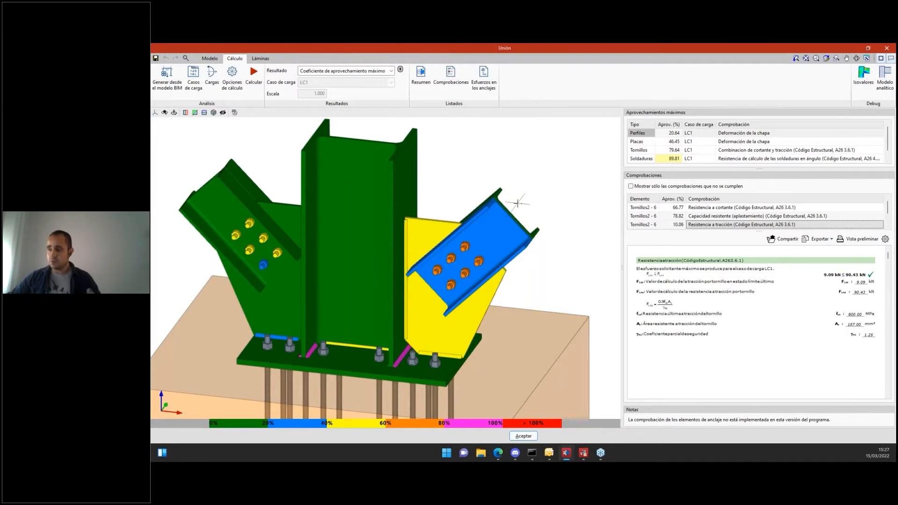
# - Switch to the EJ 1707 project and examine the steel design codes offered in its general options, leaving them without changes
pyautogui.moveTo(567, 454)
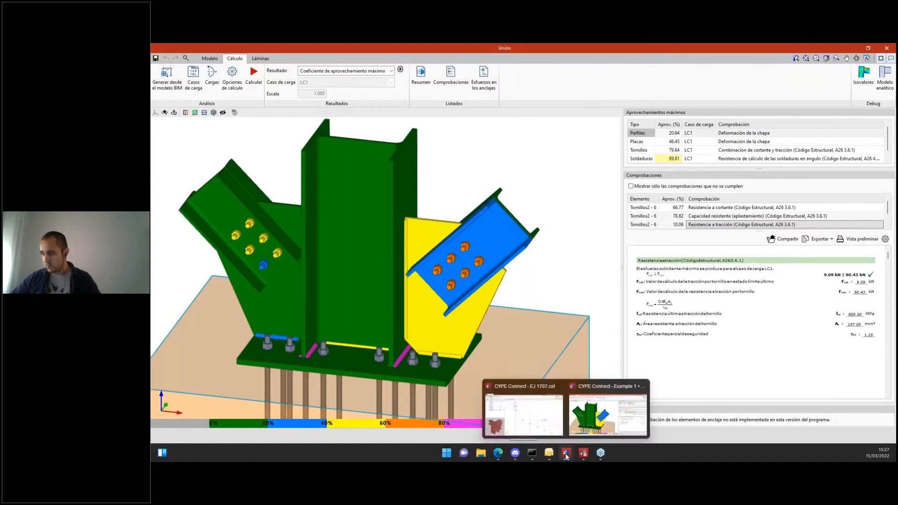
pyautogui.click(530, 396)
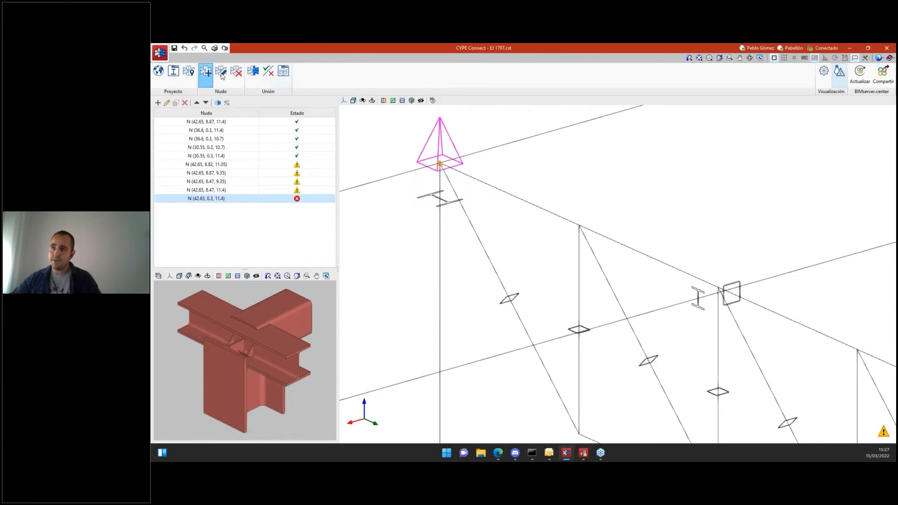
pyautogui.click(158, 72)
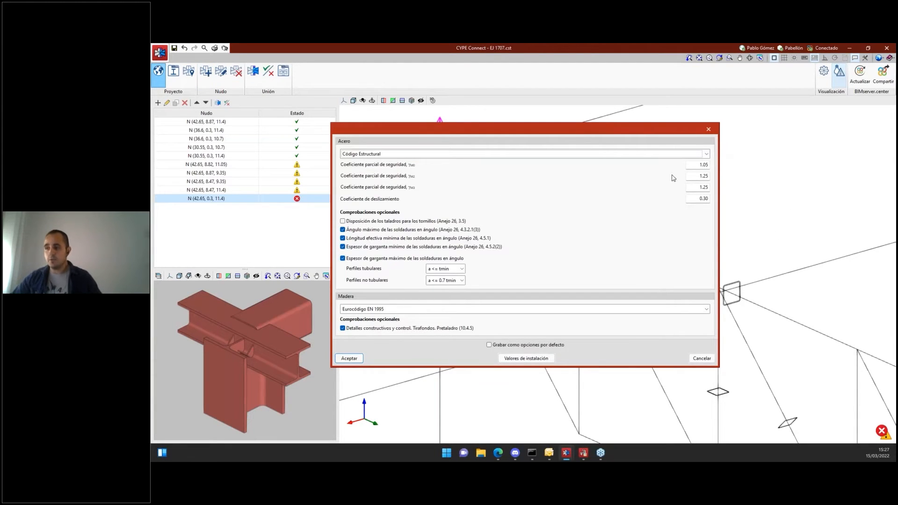
pyautogui.click(706, 156)
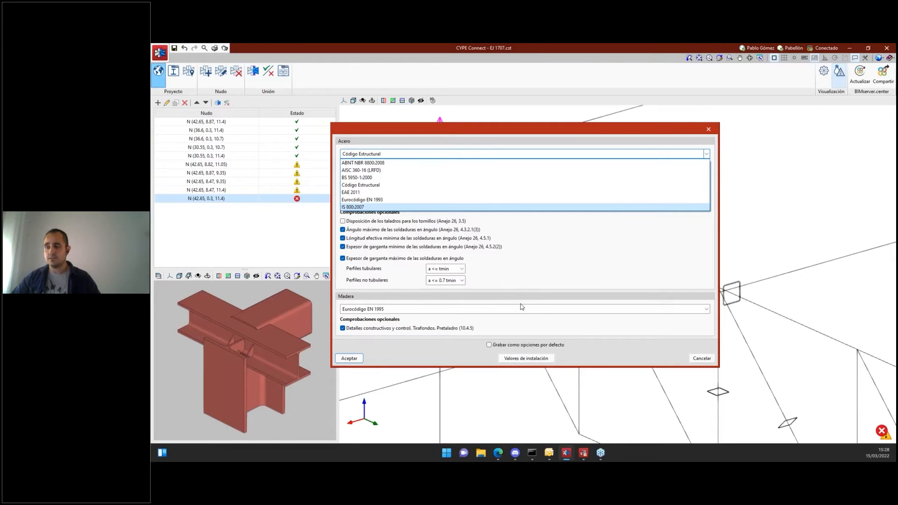
pyautogui.click(540, 223)
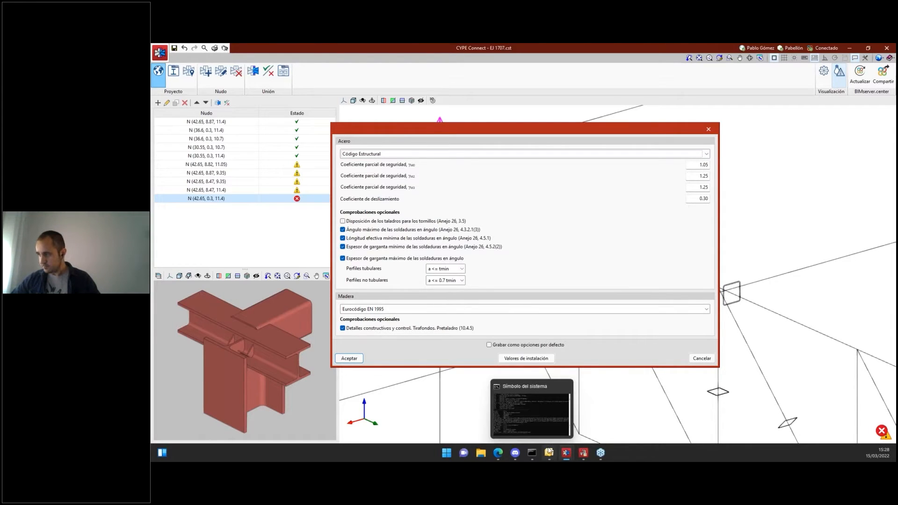
pyautogui.click(696, 358)
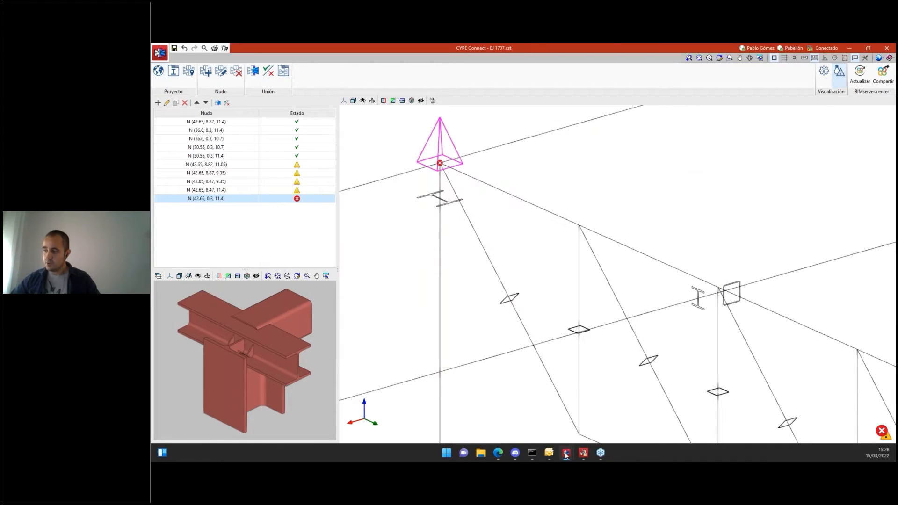
# - Return to the Example 1 connection and review the bolt's bearing check and combined shear and tension check (Combinación de cortante y tracción)
pyautogui.click(566, 454)
pyautogui.click(597, 386)
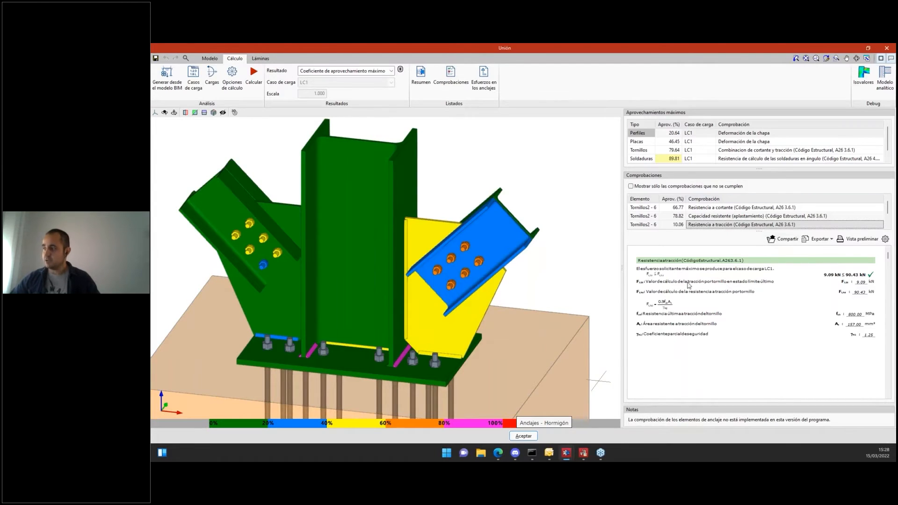
pyautogui.click(723, 216)
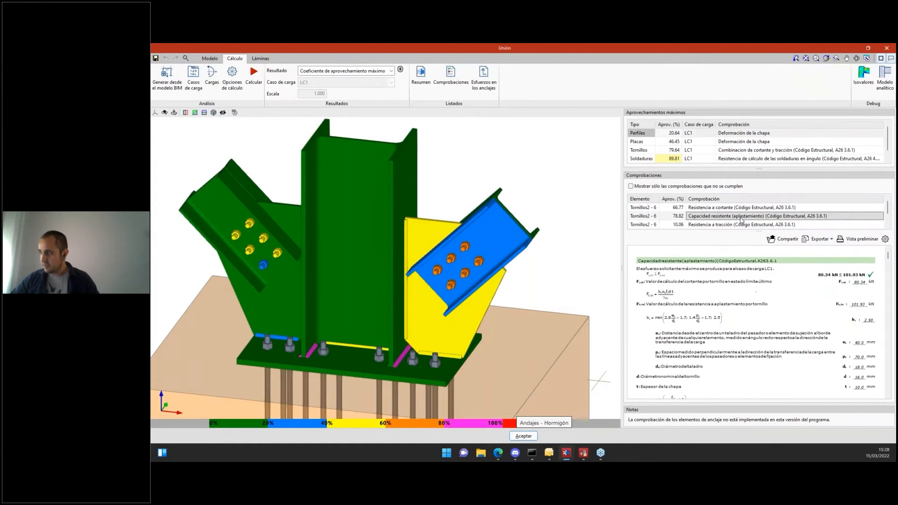
pyautogui.scroll(-1, 718, 228)
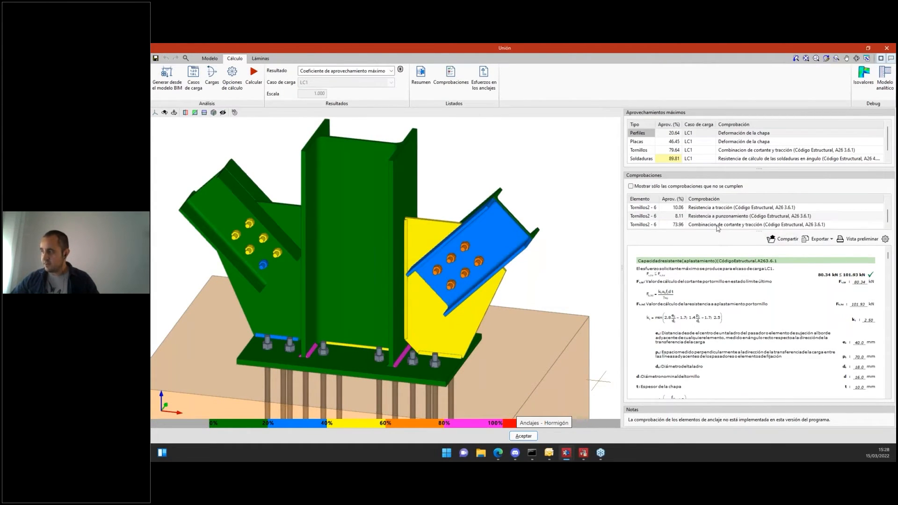
pyautogui.click(718, 227)
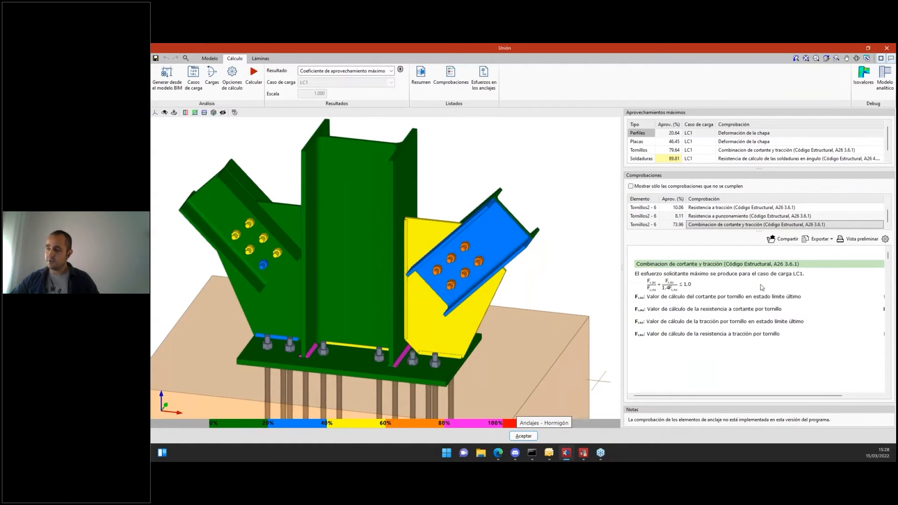
# - Preview the plate deformation check (Deformación de la chapa) of brace D1A's upper flange, and close the preview
pyautogui.moveTo(475, 247)
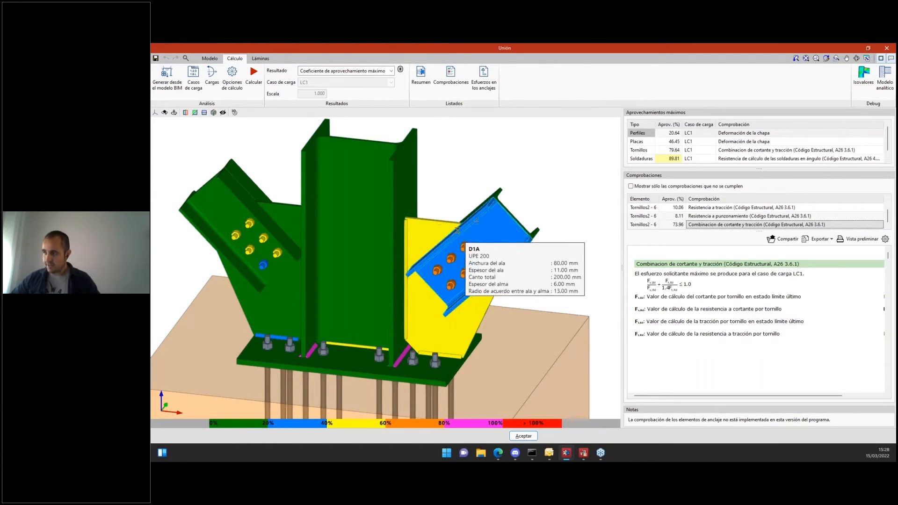
pyautogui.moveTo(476, 216)
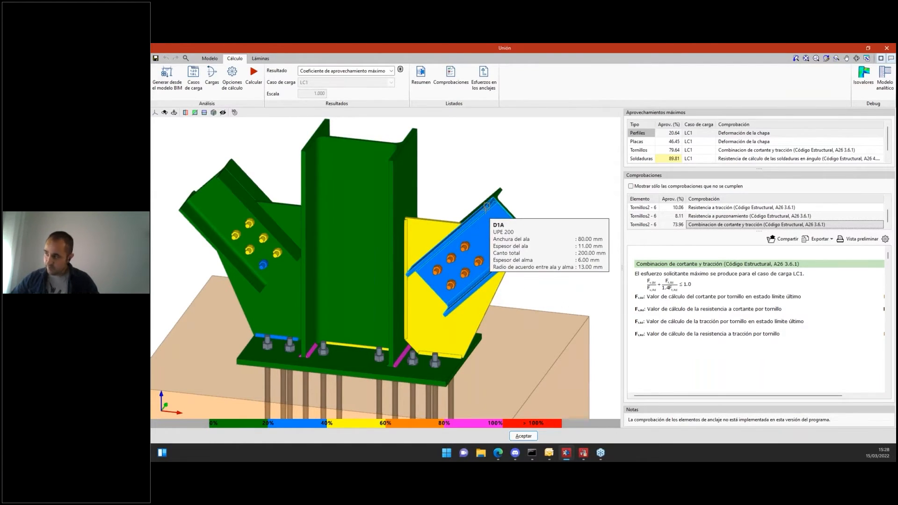
pyautogui.click(487, 206)
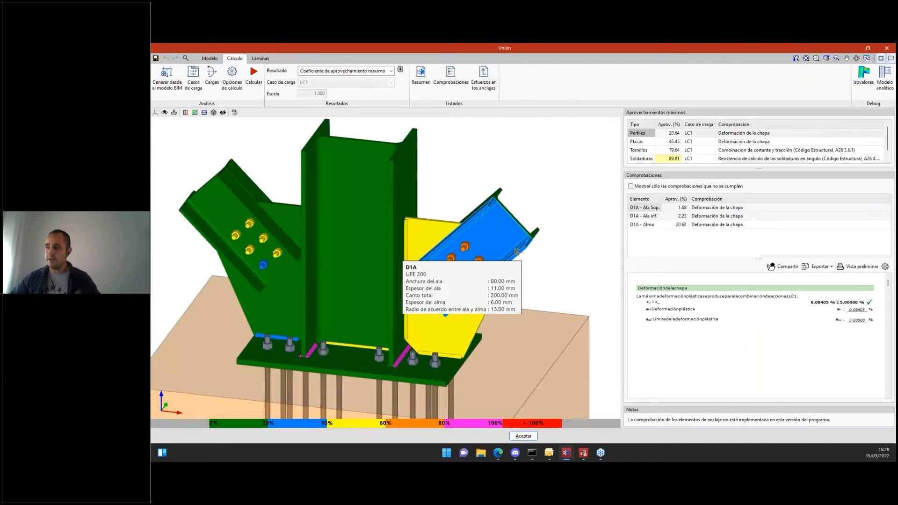
pyautogui.click(702, 210)
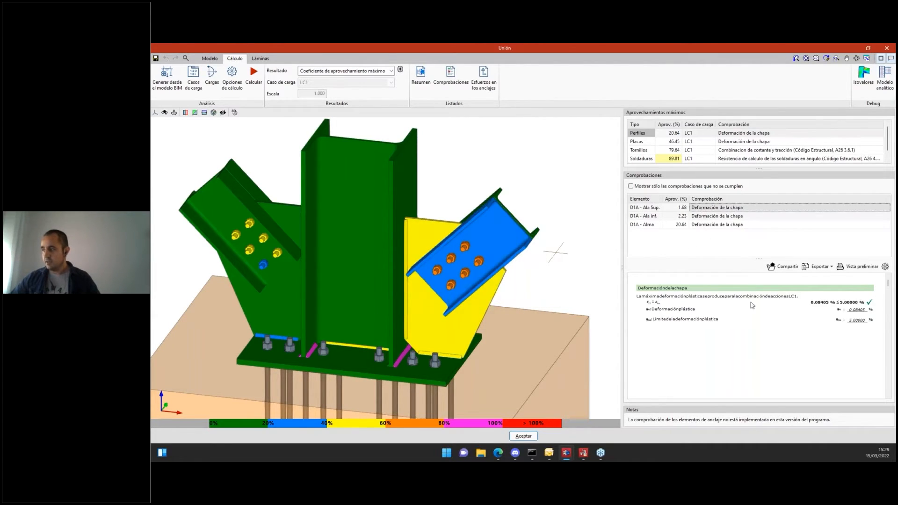
pyautogui.click(847, 268)
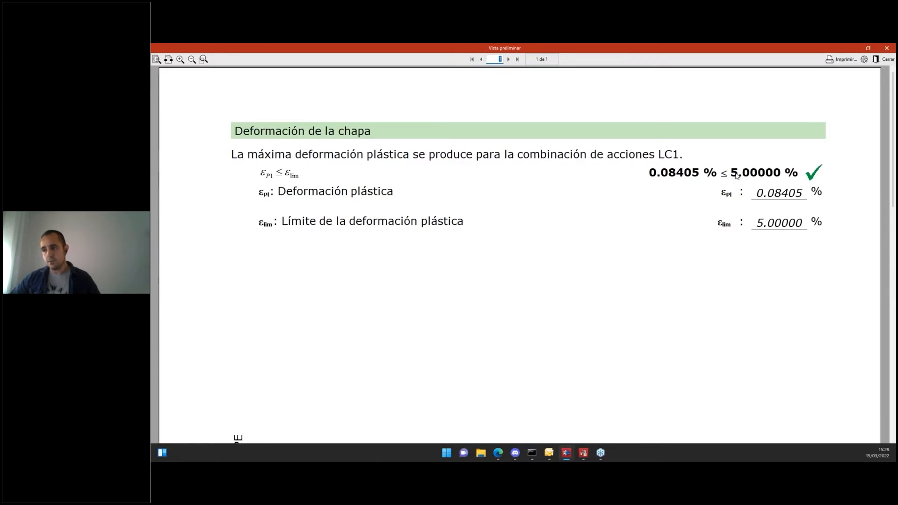
pyautogui.click(882, 60)
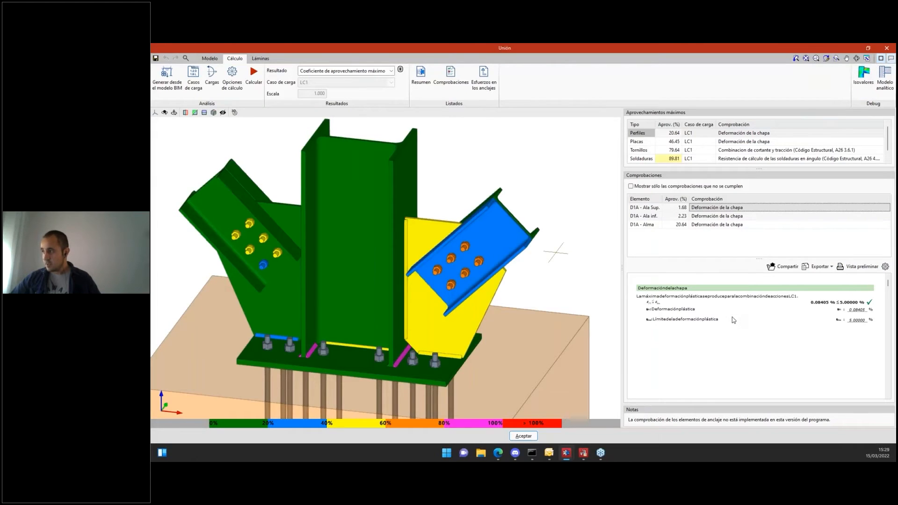
# - Preview the fillet weld design resistance check of weld Ajuste1 - Ala inf. - Trasero 1 at the base plate, and close the preview
pyautogui.click(398, 356)
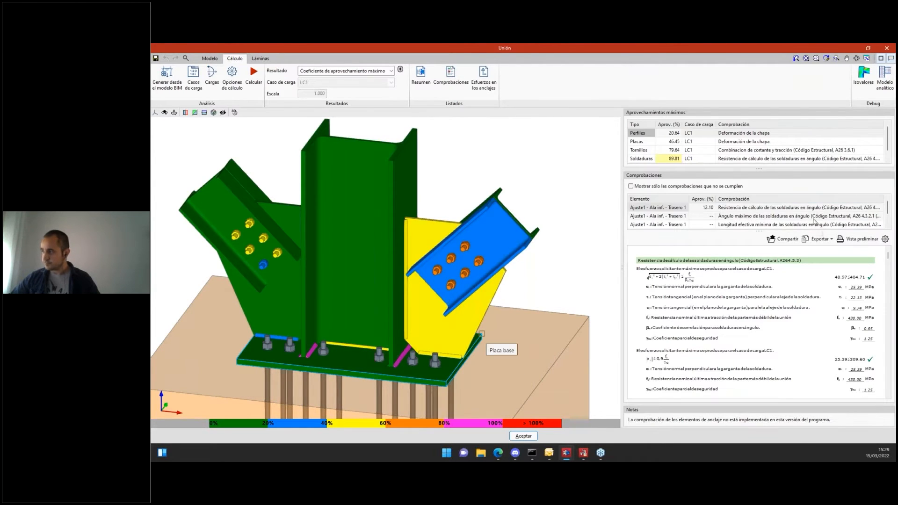
pyautogui.click(783, 211)
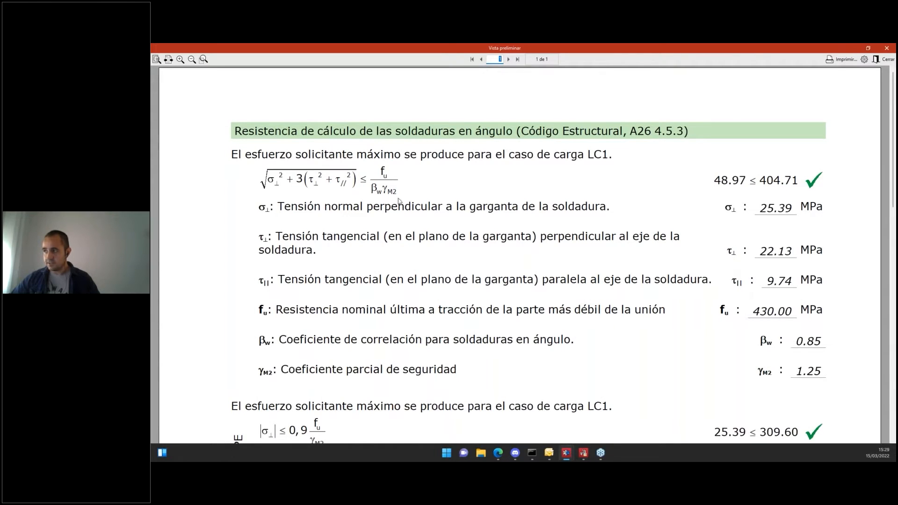
pyautogui.scroll(-3, 595, 215)
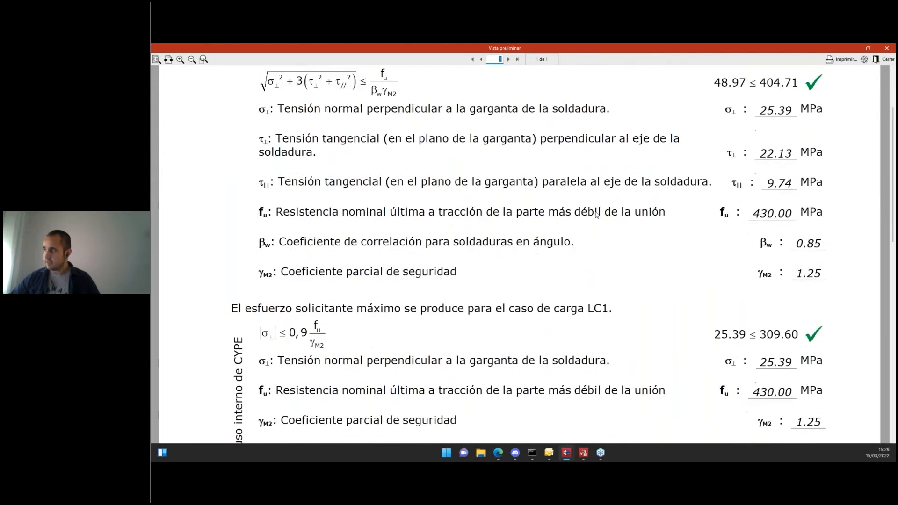
pyautogui.scroll(2, 733, 130)
pyautogui.click(876, 60)
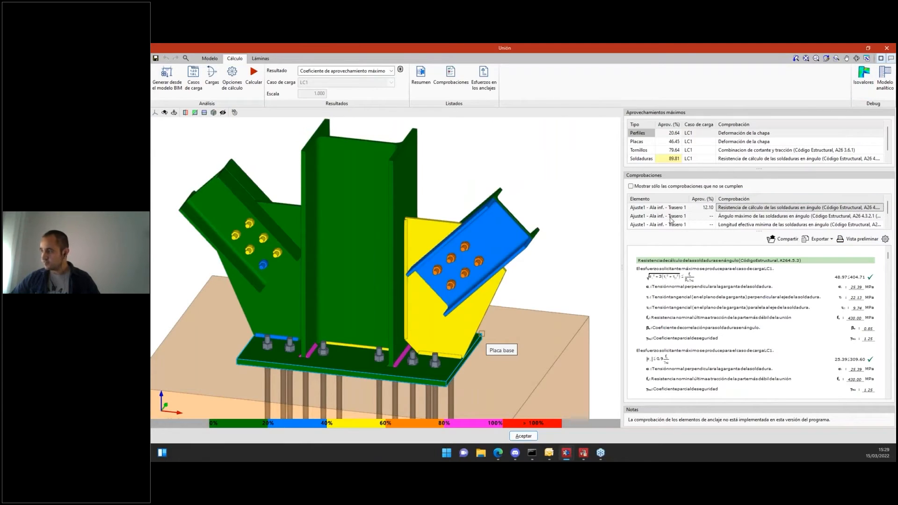
# - Review the same weld's maximum angle, minimum effective length, and minimum and maximum throat thickness checks, enlarging the last one
pyautogui.click(672, 216)
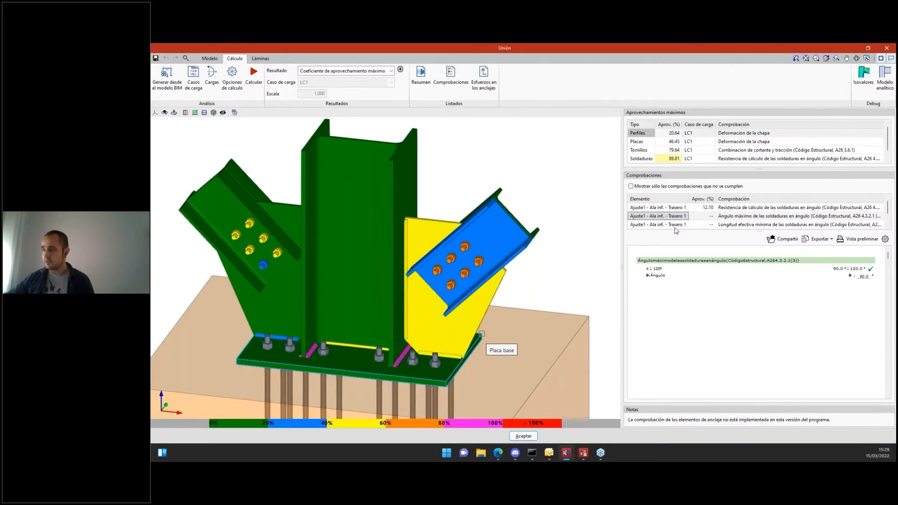
pyautogui.click(733, 225)
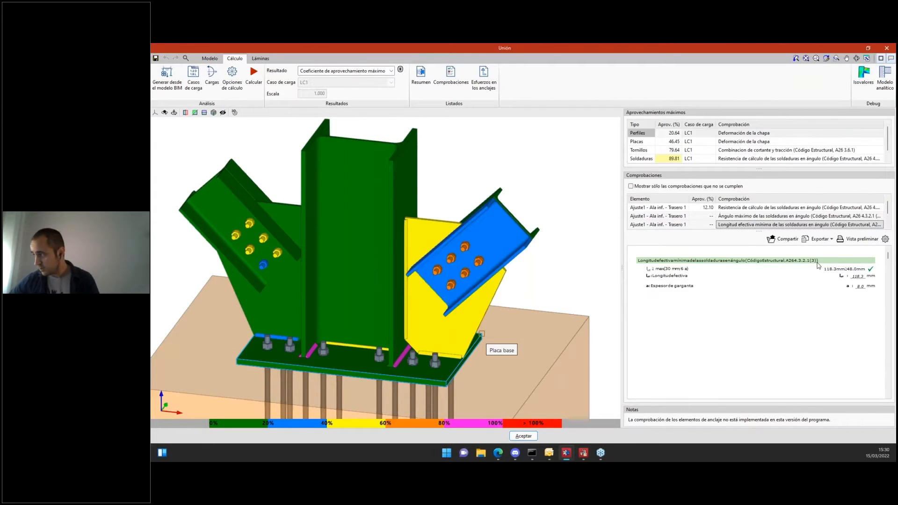
pyautogui.scroll(-1, 736, 227)
pyautogui.click(734, 217)
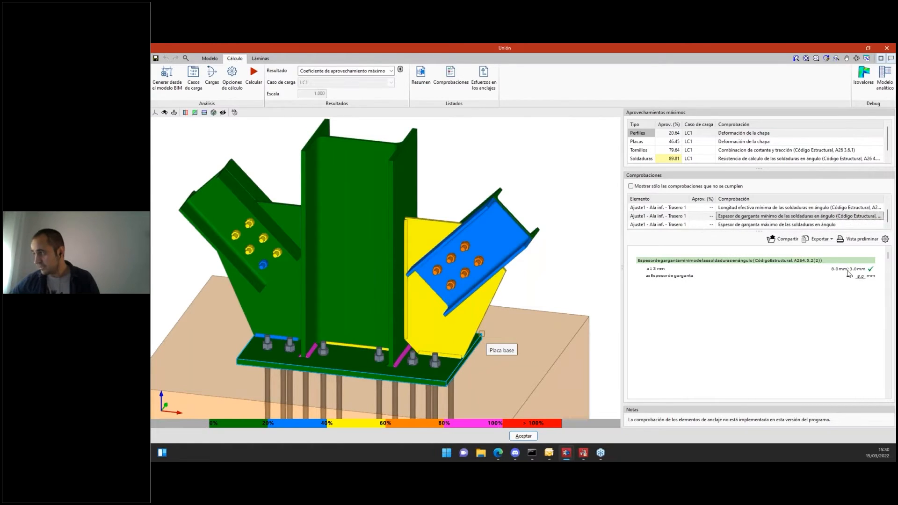
pyautogui.click(760, 225)
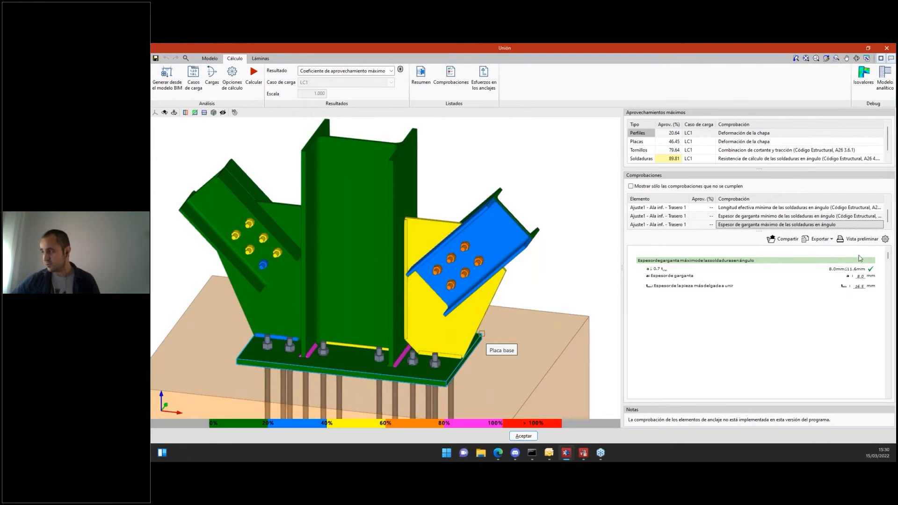
pyautogui.keyDown('ctrl'); pyautogui.scroll(4, 860, 283); pyautogui.keyUp('ctrl')
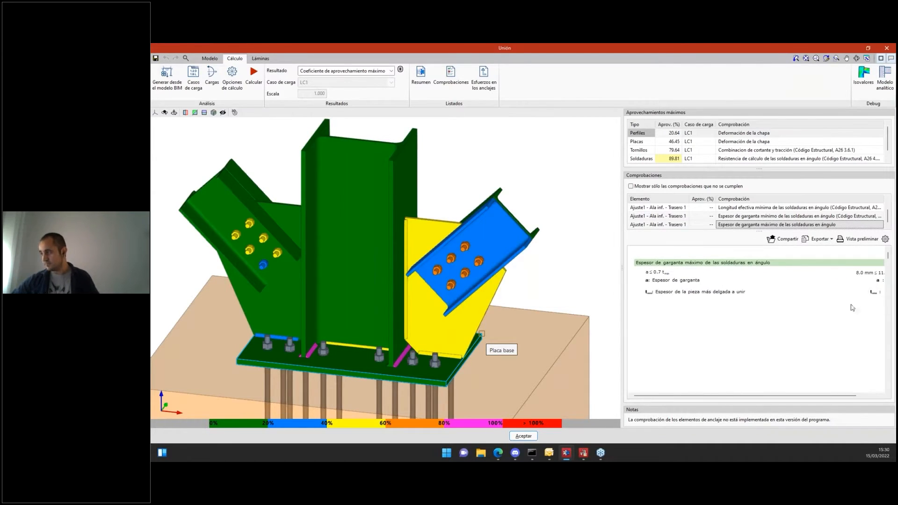
pyautogui.moveTo(750, 395); pyautogui.dragTo(785, 396)
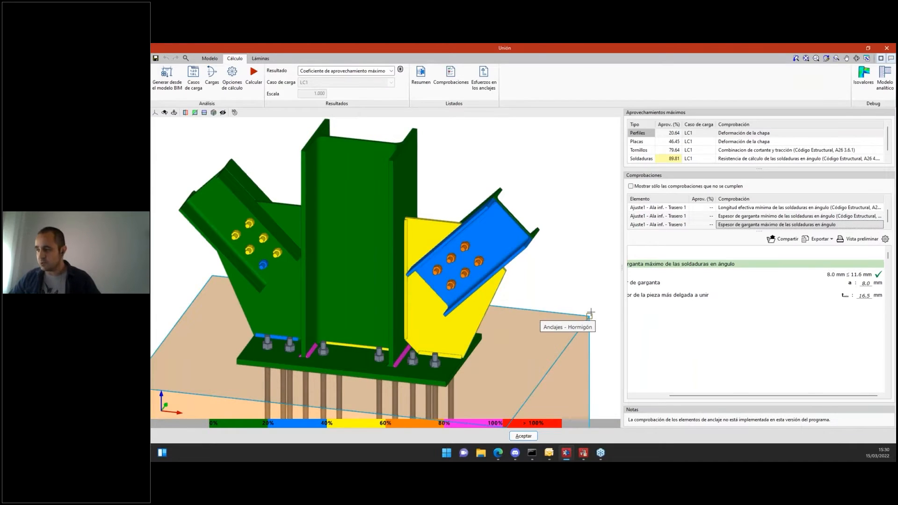
# - Review the concrete compression stress check (Tensión de compresión en el hormigón) of the foundation block under the base plate
pyautogui.scroll(-1, 578, 286)
pyautogui.moveTo(578, 286); pyautogui.dragTo(560, 182, button='middle')
pyautogui.scroll(1, 560, 182)
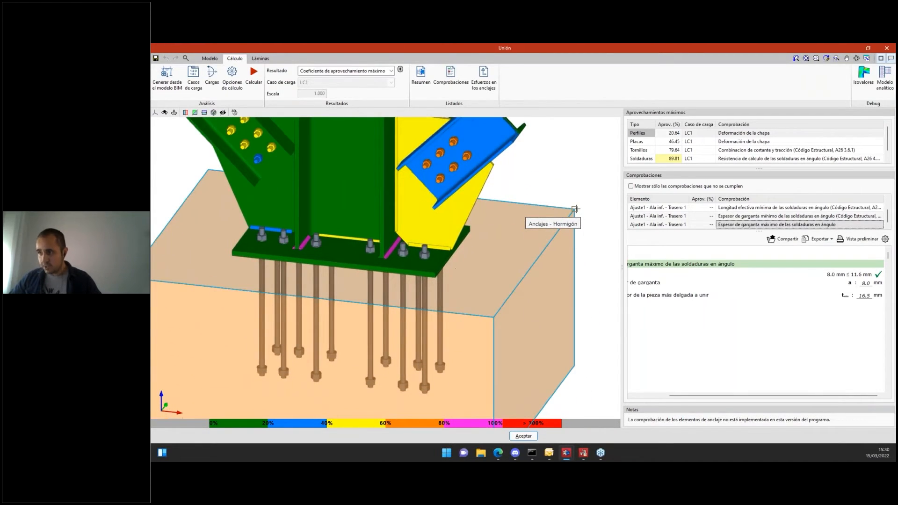
pyautogui.click(575, 345)
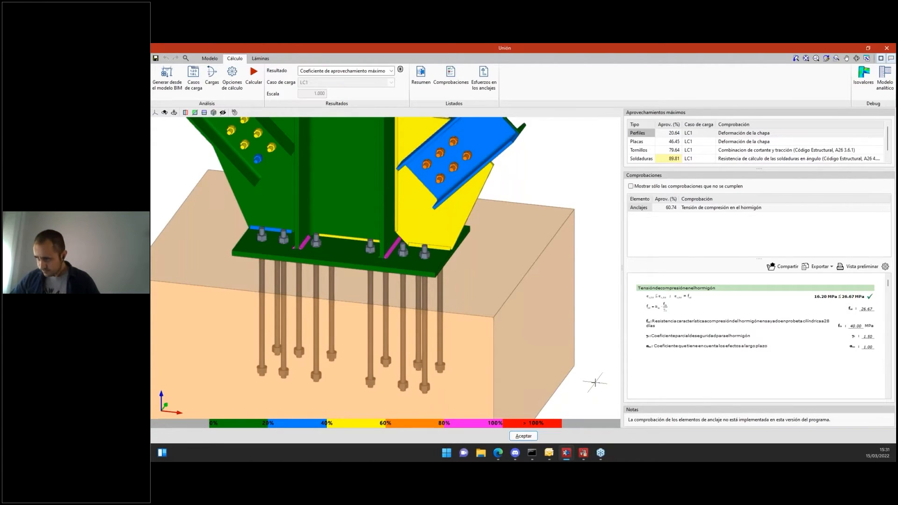
pyautogui.scroll(-3, 595, 383)
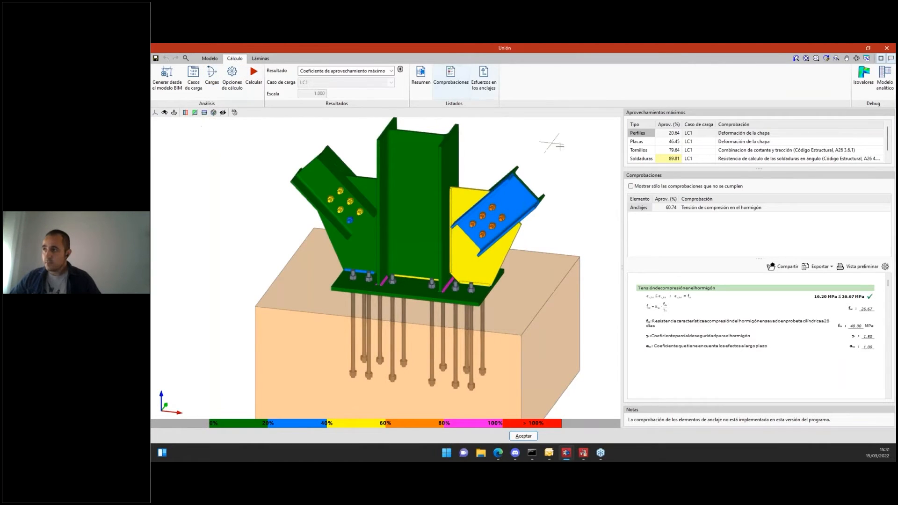
pyautogui.keyDown('shift'); pyautogui.moveTo(540, 144); pyautogui.dragTo(521, 143, button='middle'); pyautogui.keyUp('shift')
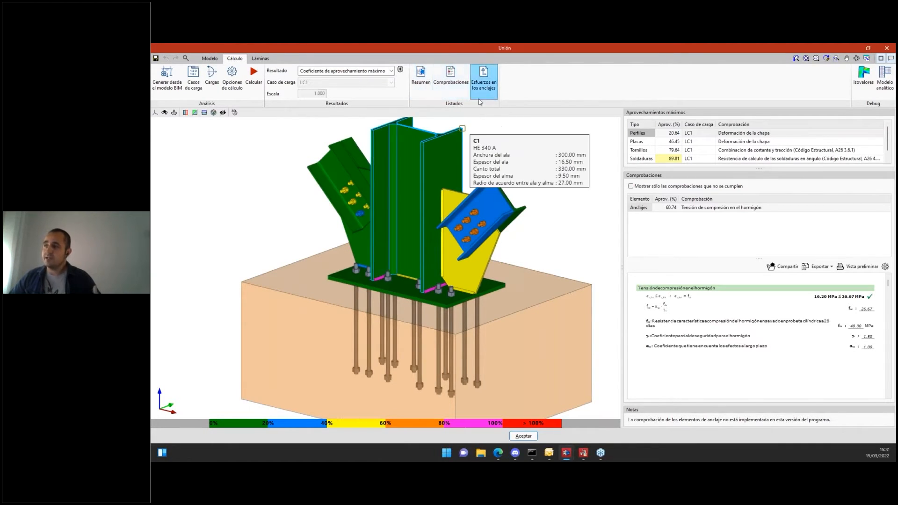
# - Generate the summary report (Resumen) with loads (Cargas) and notation (Notación) included, and maximize its window
pyautogui.click(427, 97)
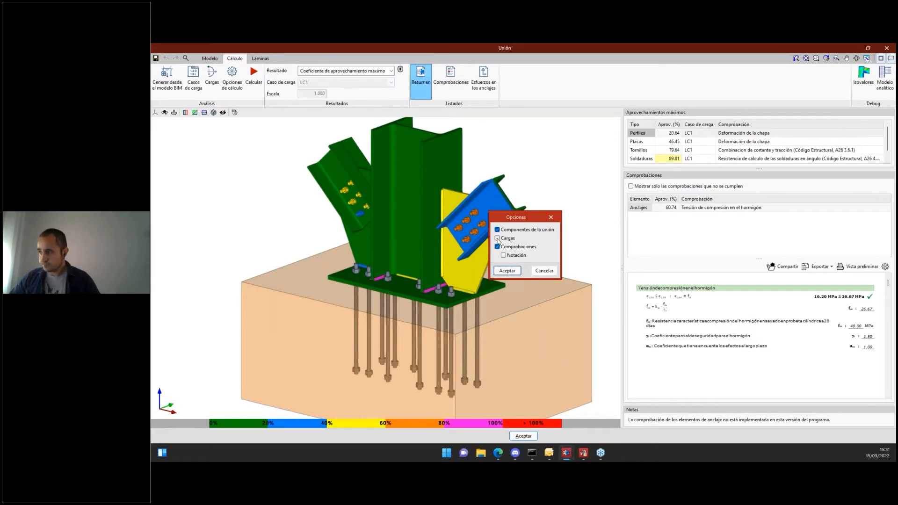
pyautogui.click(497, 239)
pyautogui.click(503, 256)
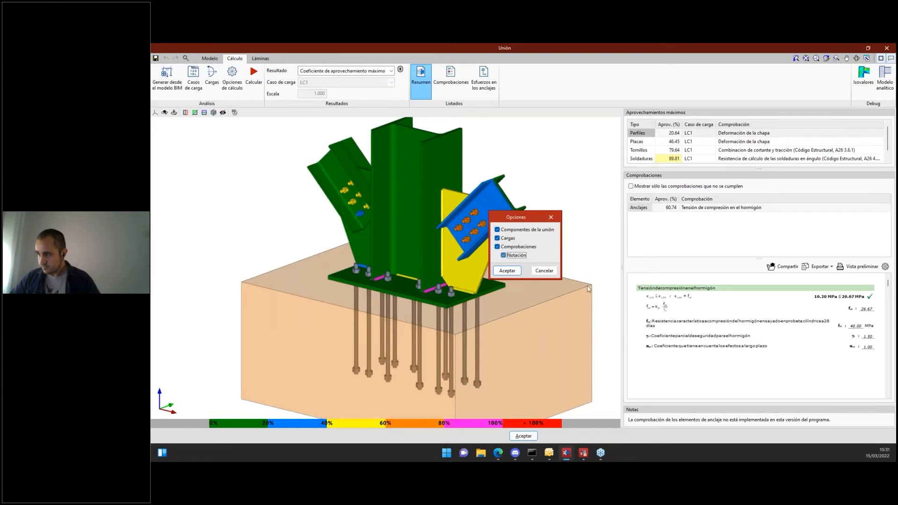
pyautogui.click(507, 271)
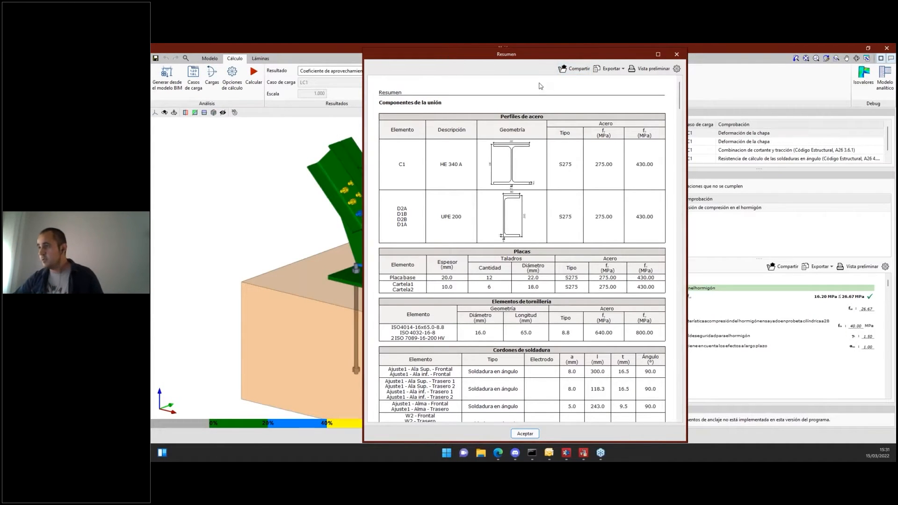
pyautogui.click(526, 57)
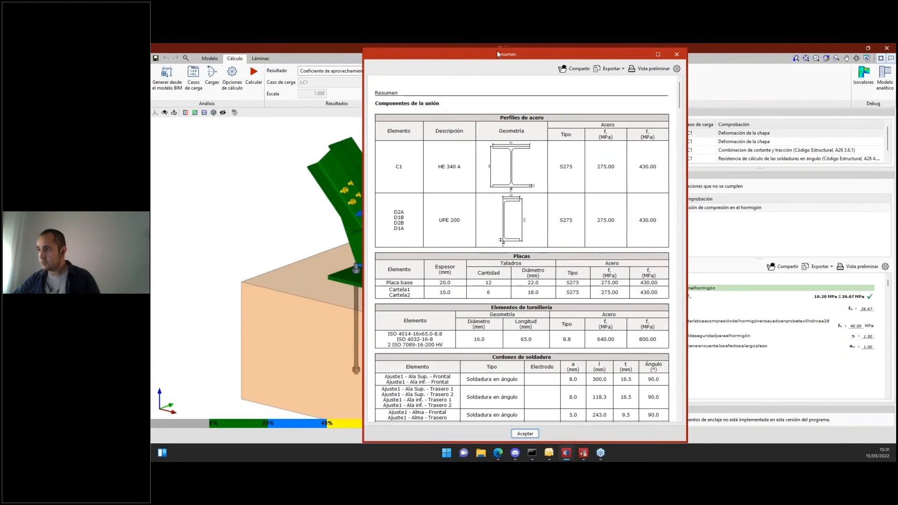
pyautogui.doubleClick(498, 54)
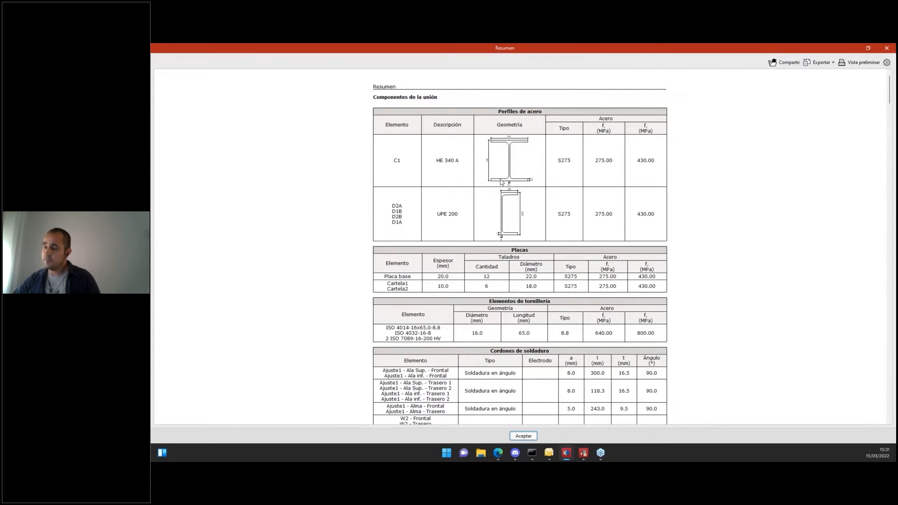
# - Read the summary's joint component tables: steel profiles, plates, bolts, weld beads and anchors
pyautogui.scroll(-2, 499, 162)
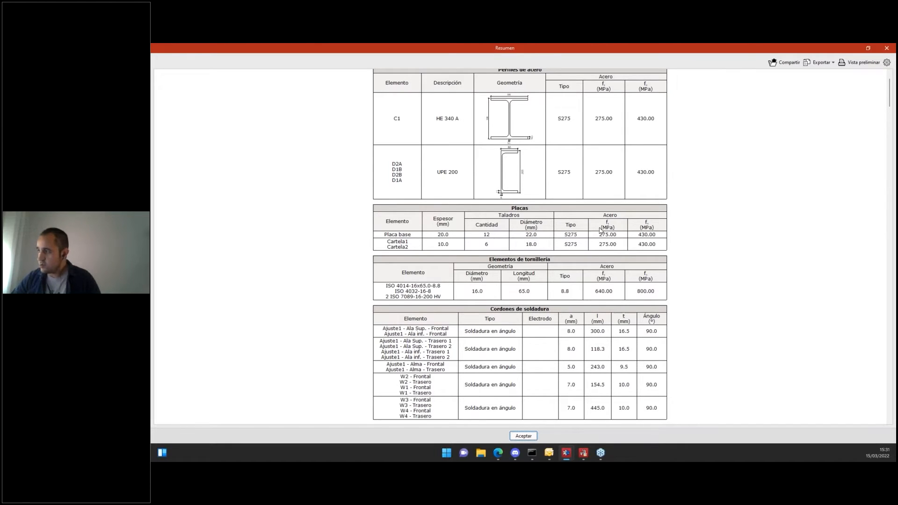
pyautogui.scroll(-3, 473, 278)
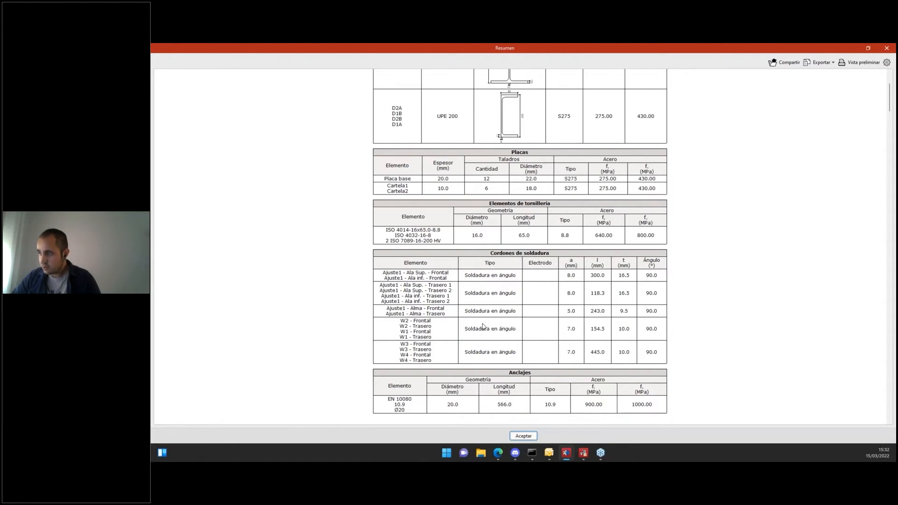
pyautogui.scroll(-3, 483, 326)
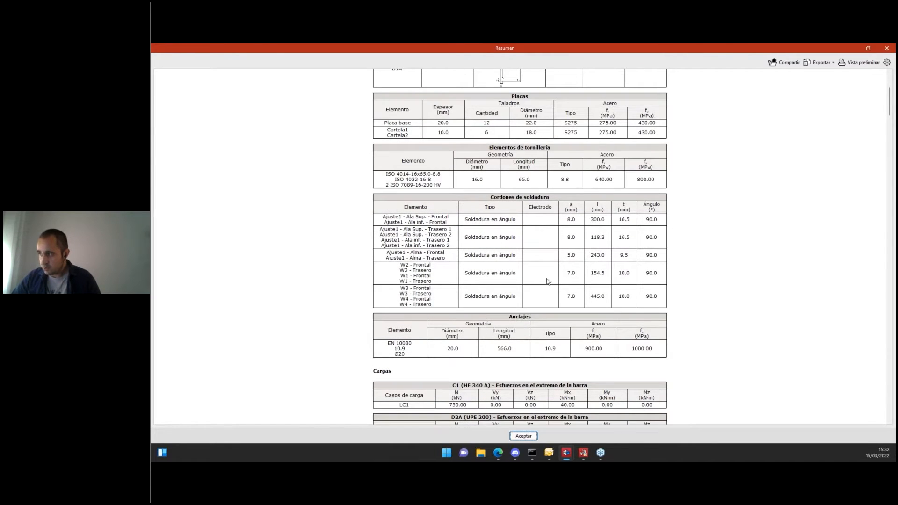
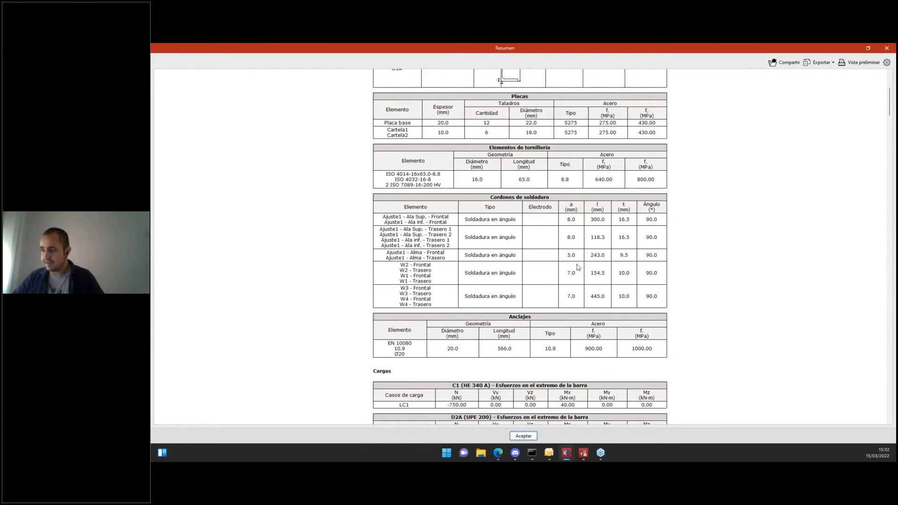
pyautogui.scroll(-1, 566, 269)
pyautogui.scroll(-2, 499, 285)
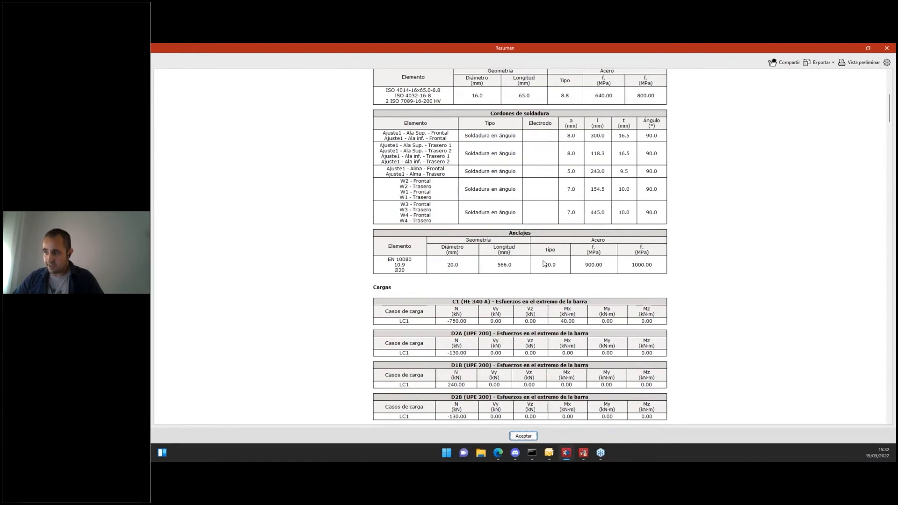
# - Examine the summary's load section, covering the member end forces and the forces in the anchors
pyautogui.scroll(-2, 544, 263)
pyautogui.scroll(-2, 544, 264)
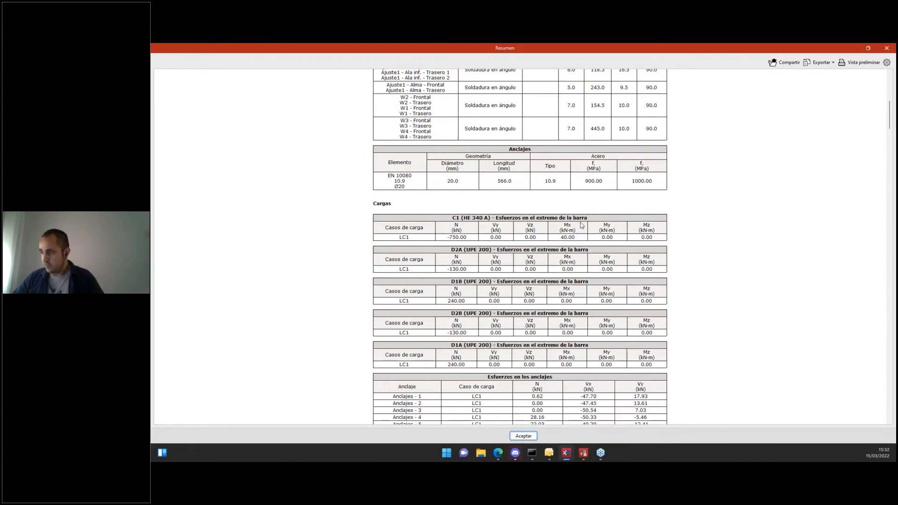
pyautogui.scroll(-2, 582, 225)
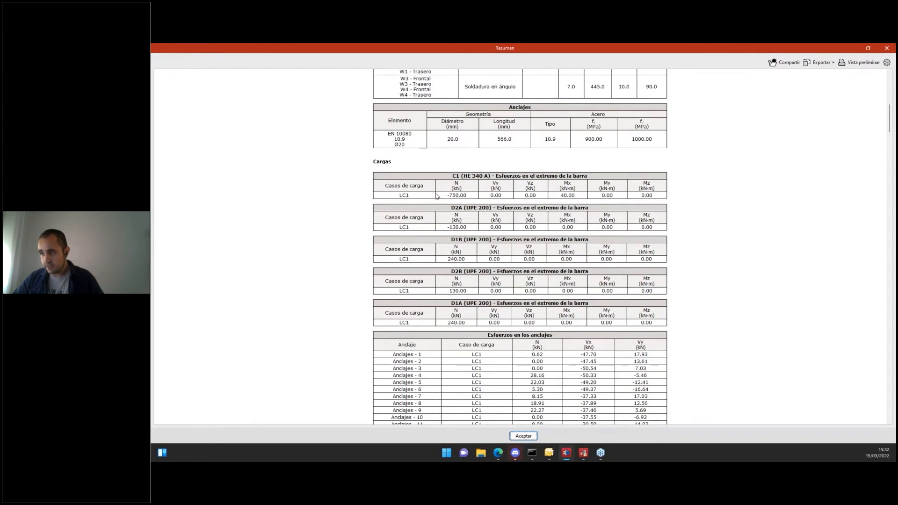
pyautogui.scroll(-2, 435, 239)
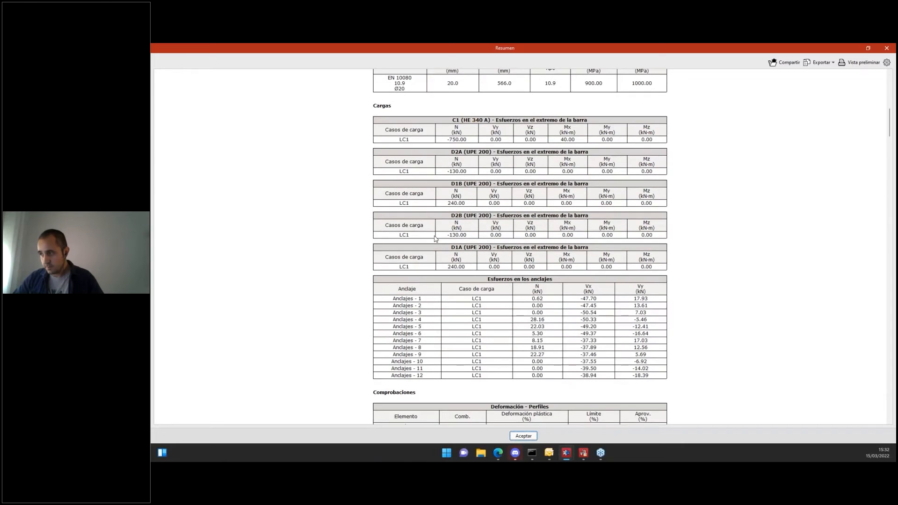
pyautogui.scroll(-3, 435, 238)
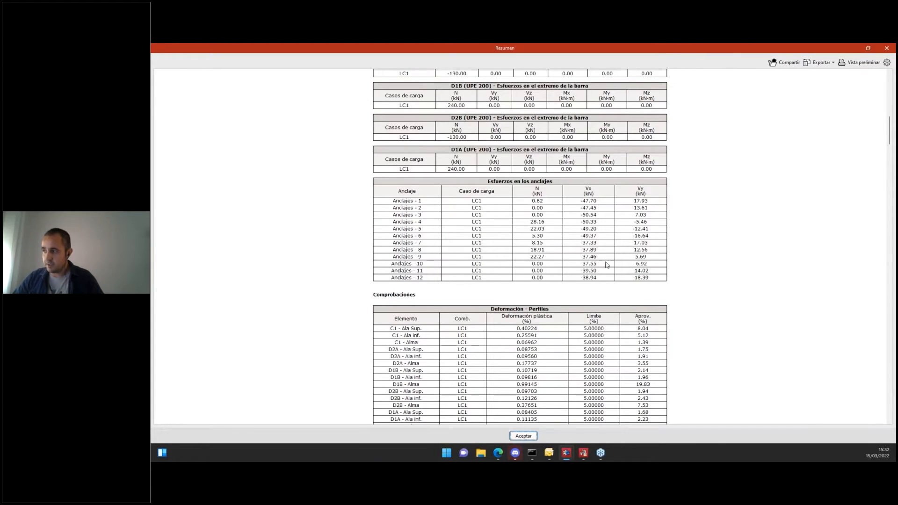
# - Examine the summary's check tables for deformation, concrete compression, welds and bolts through to the notes, and close the report
pyautogui.scroll(-4, 713, 236)
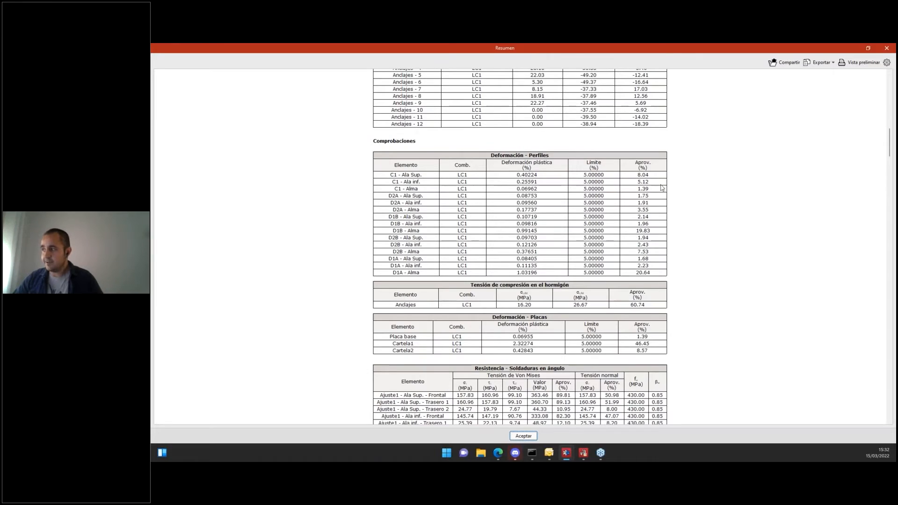
pyautogui.scroll(-3, 654, 274)
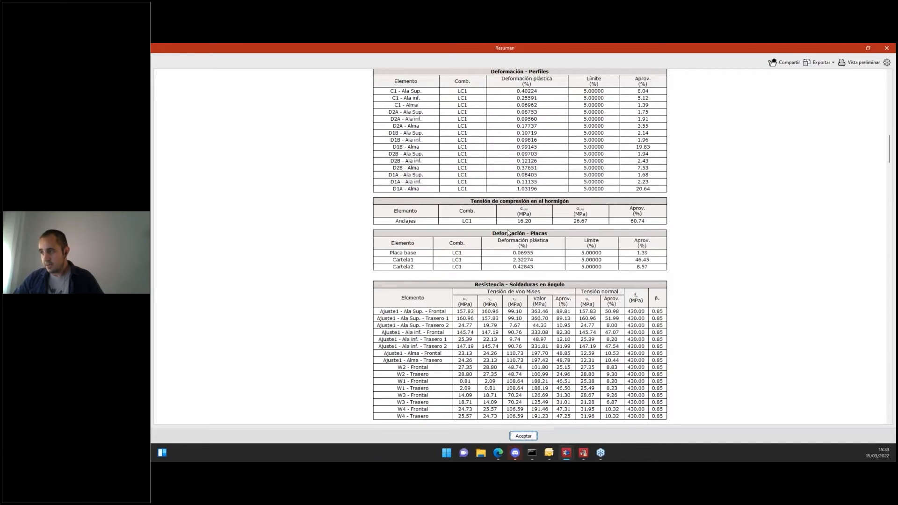
pyautogui.scroll(-4, 485, 168)
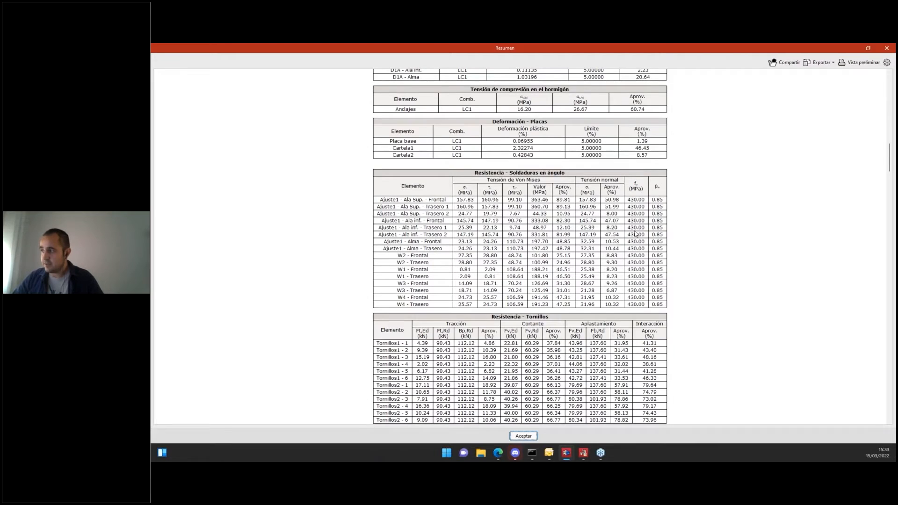
pyautogui.scroll(-3, 577, 279)
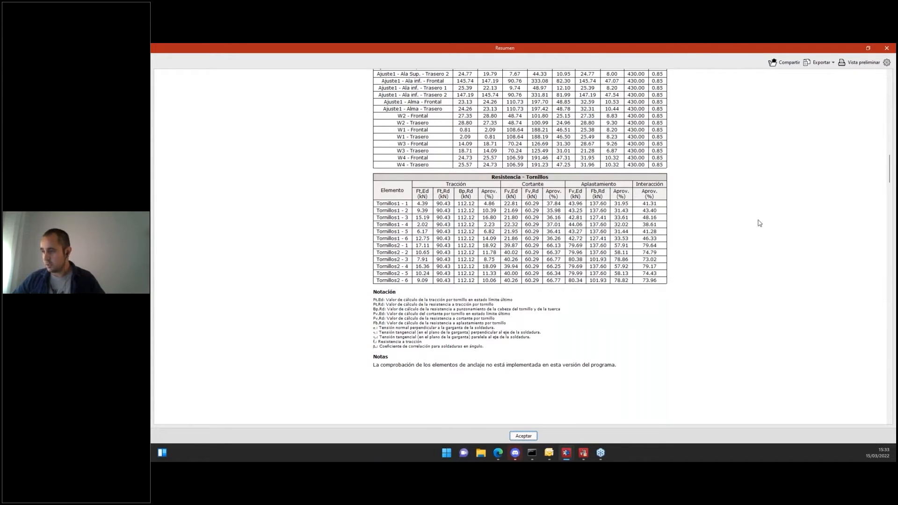
pyautogui.click(887, 48)
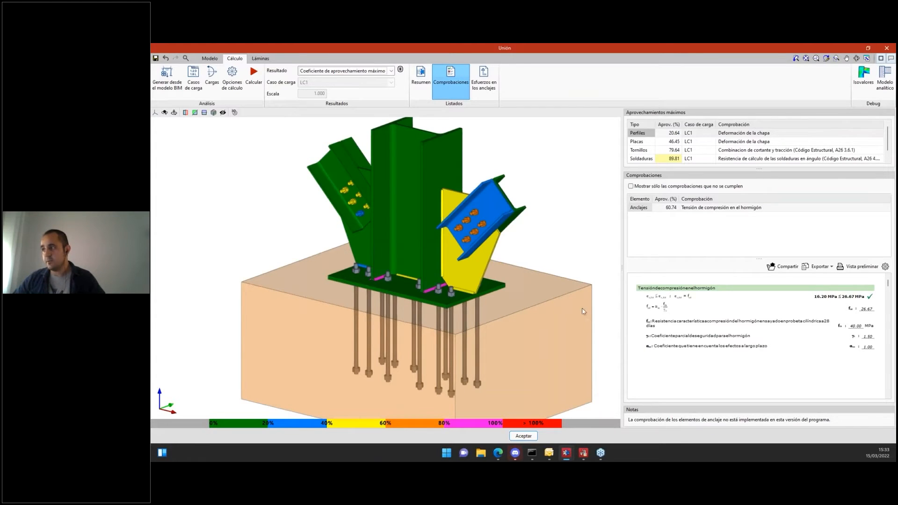
# - Open the full checks report (Comprobaciones), examine the plate deformation checks for profiles, base plate and gussets, and close it
pyautogui.click(452, 99)
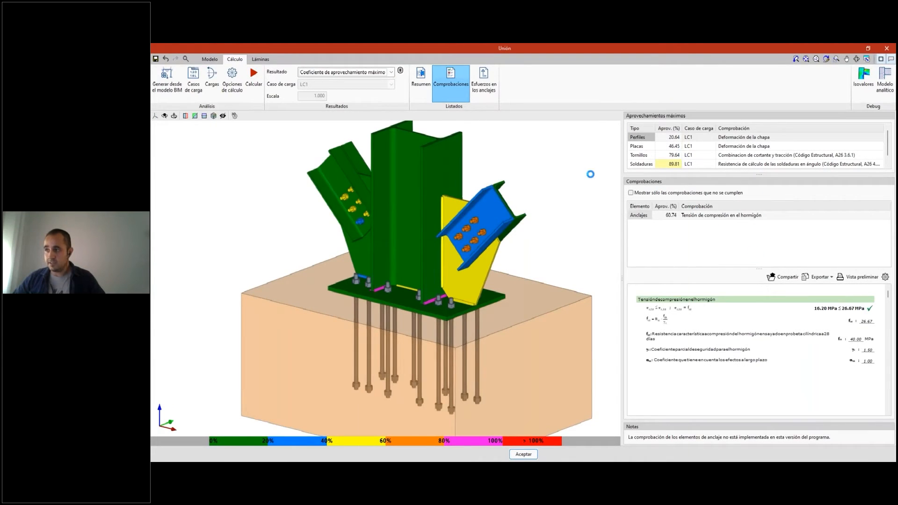
pyautogui.scroll(-5, 517, 352)
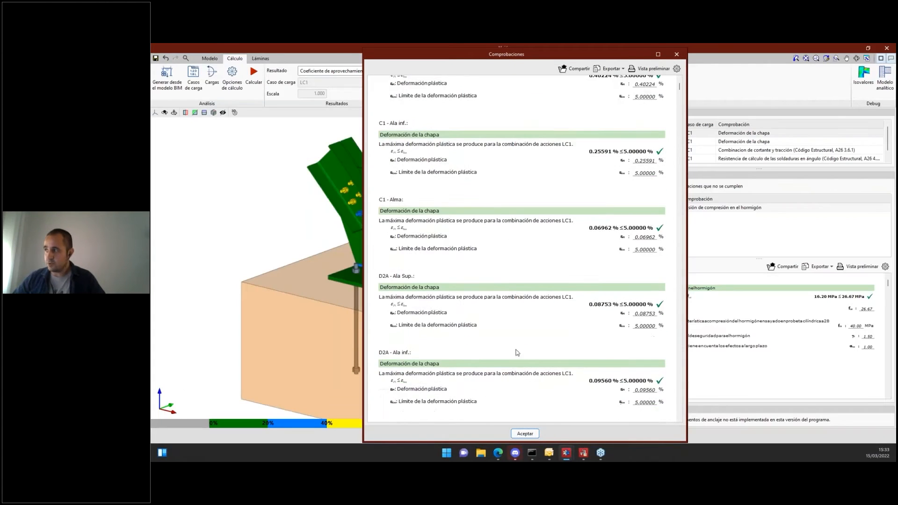
pyautogui.scroll(-10, 510, 288)
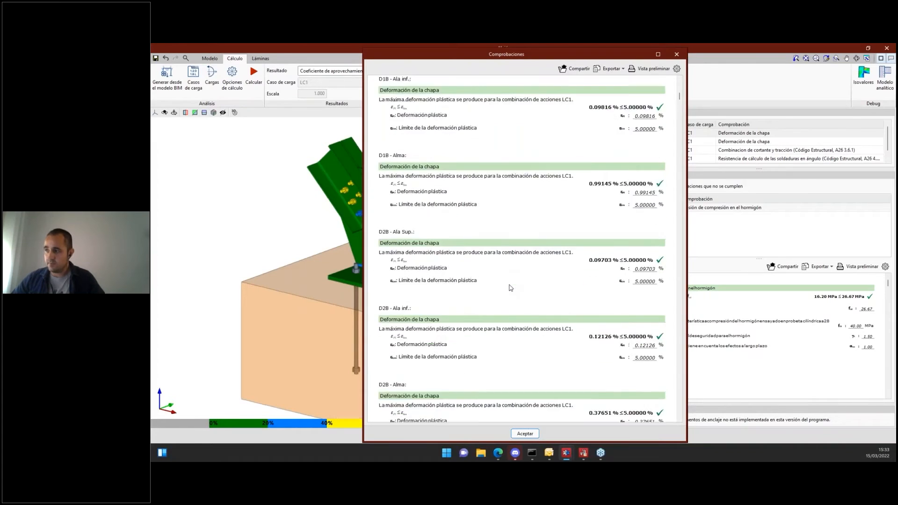
pyautogui.scroll(-8, 510, 287)
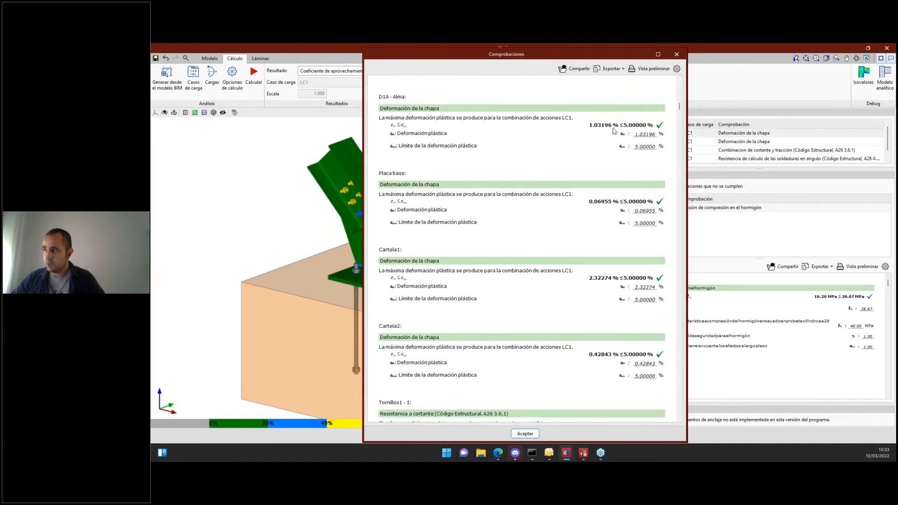
pyautogui.click(678, 55)
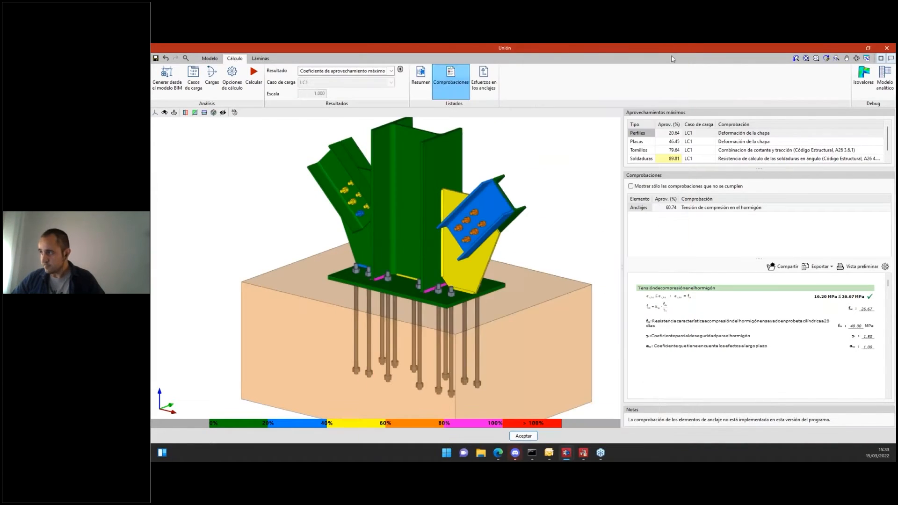
# - Open the anchor forces table (Esfuerzos en los anclajes), widen it, review the forces for Anclajes - 1 to 3, and close it
pyautogui.click(484, 79)
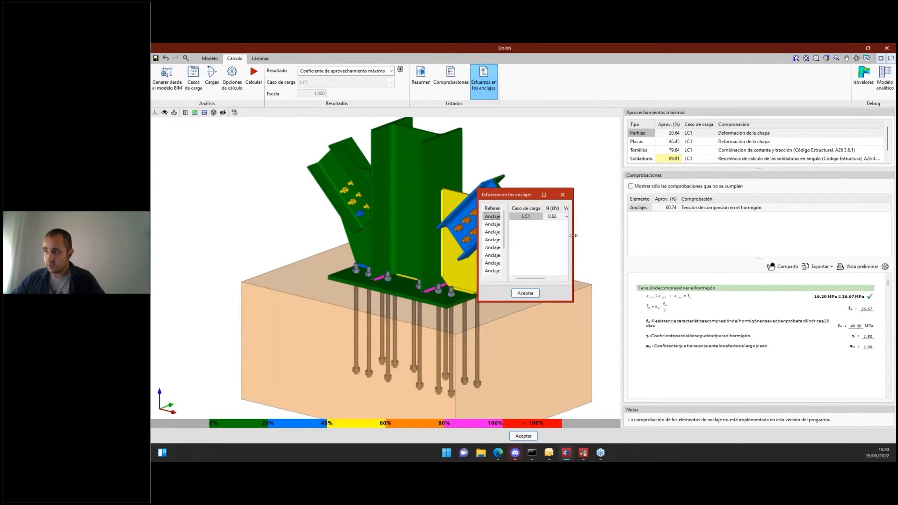
pyautogui.moveTo(573, 236); pyautogui.dragTo(812, 235)
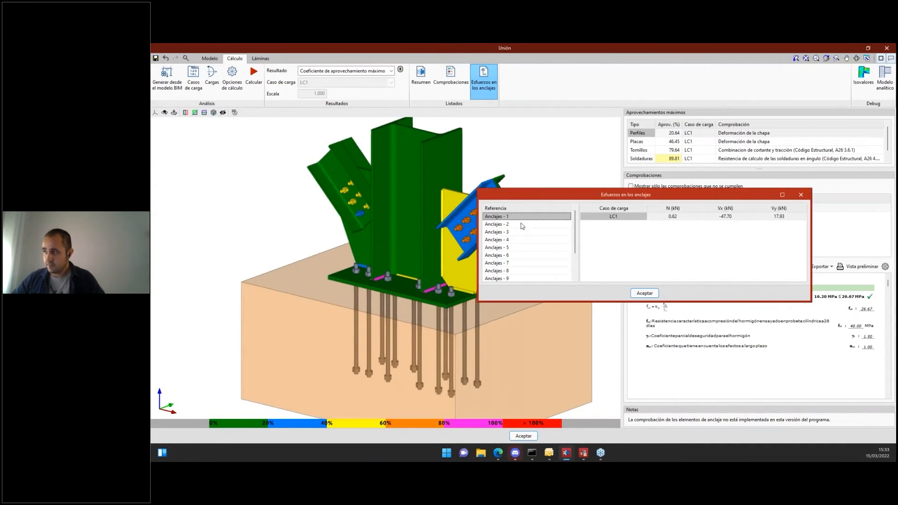
pyautogui.click(523, 225)
pyautogui.rightClick(678, 217)
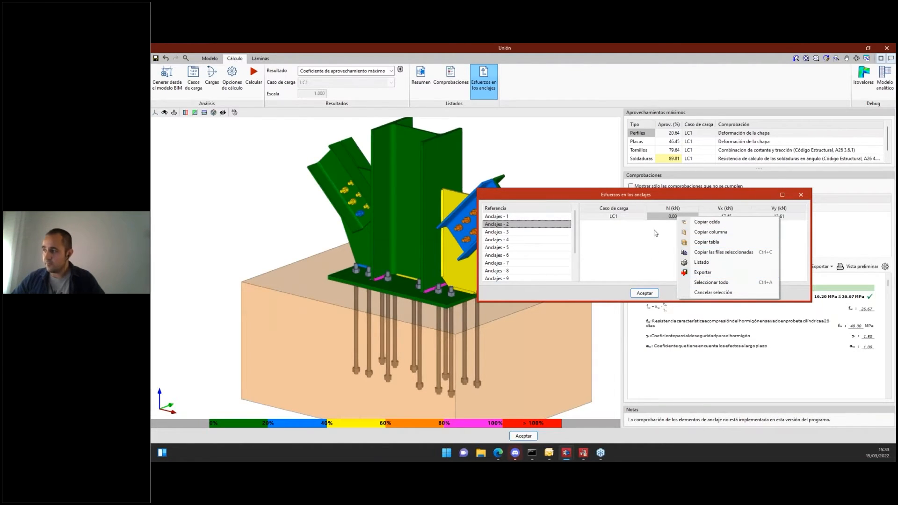
pyautogui.click(527, 233)
pyautogui.click(526, 232)
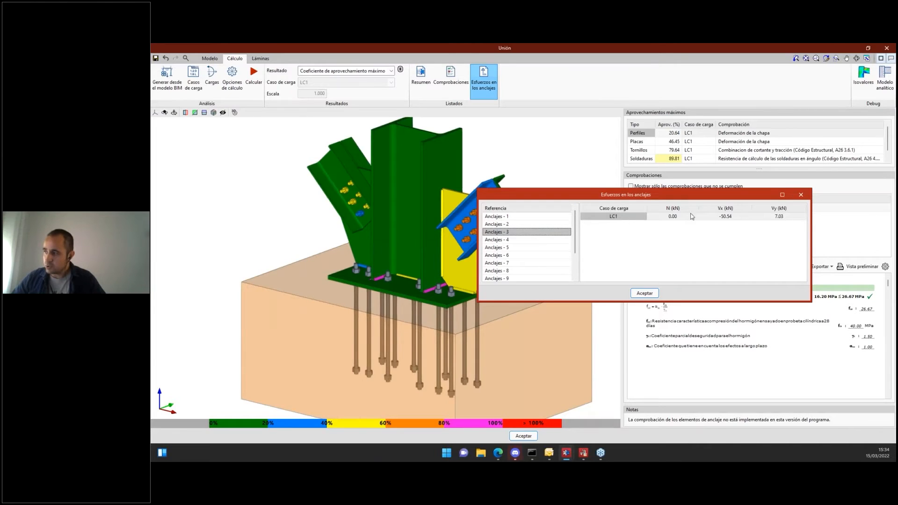
pyautogui.click(646, 293)
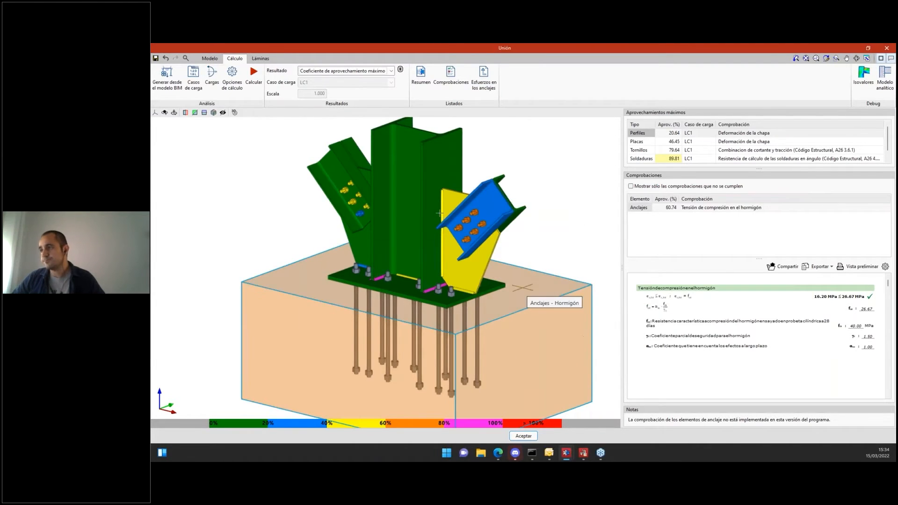
pyautogui.scroll(-3, 387, 288)
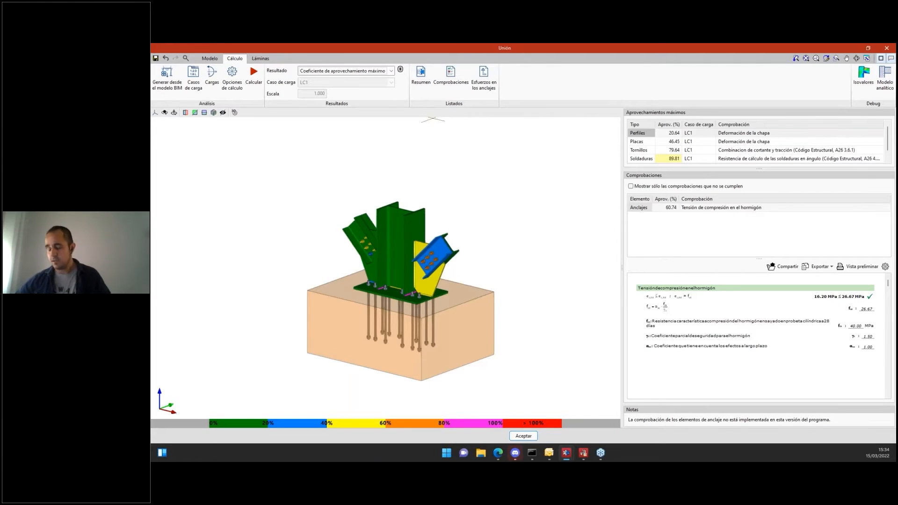
pyautogui.moveTo(294, 257); pyautogui.dragTo(395, 247, button='middle')
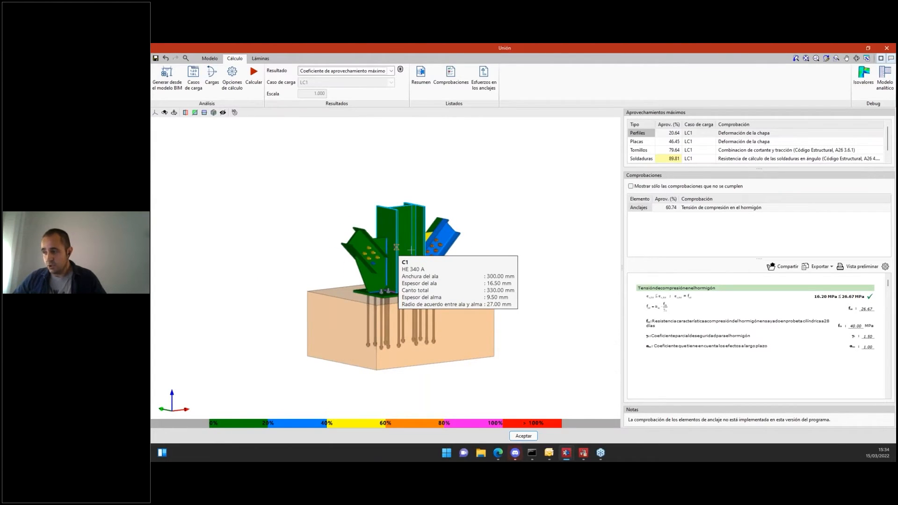
pyautogui.moveTo(555, 457)
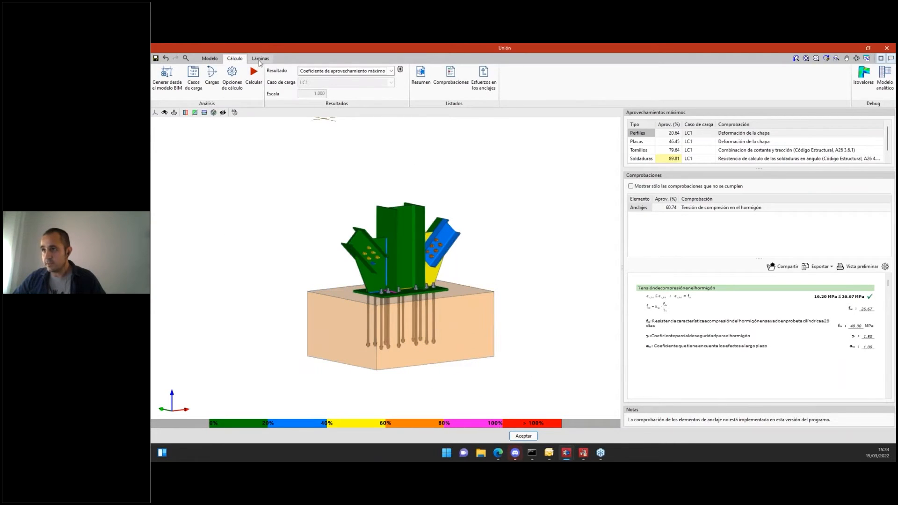
# - Open the connection's drawing sheets (Láminas) and examine the 3D view, elevation, section A-A, base plate and gusset details
pyautogui.click(258, 61)
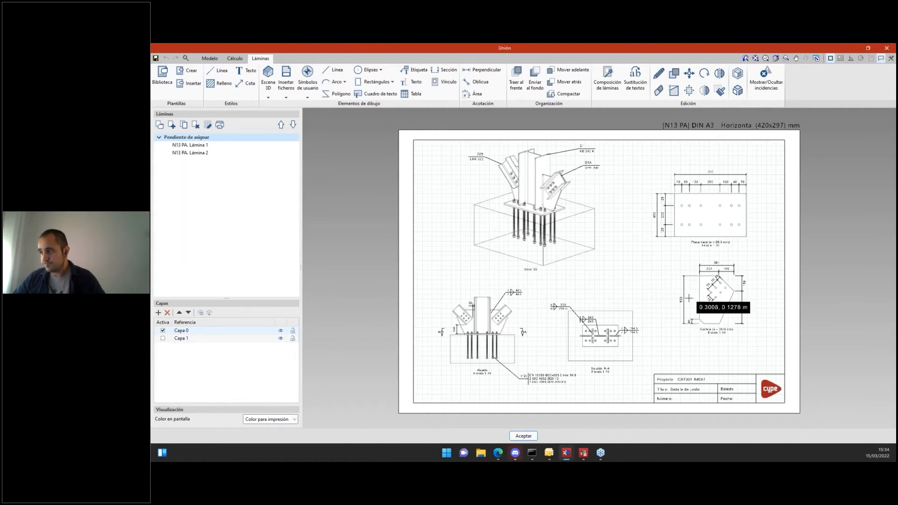
pyautogui.scroll(6, 557, 244)
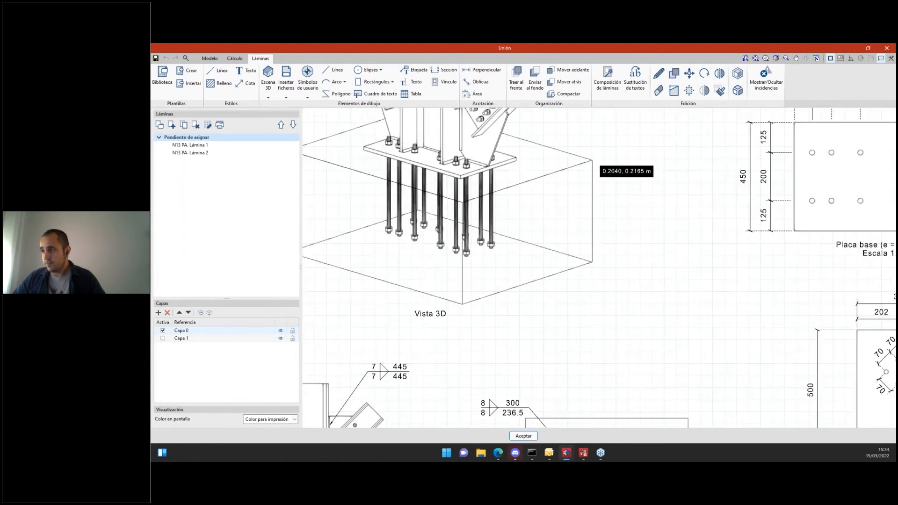
pyautogui.scroll(-3, 562, 281)
pyautogui.scroll(-3, 547, 240)
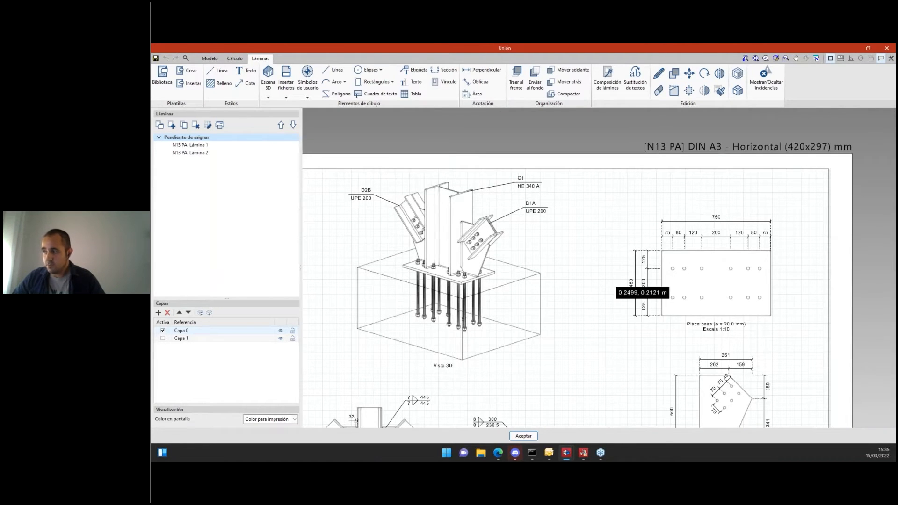
pyautogui.moveTo(622, 290); pyautogui.dragTo(496, 227, button='middle')
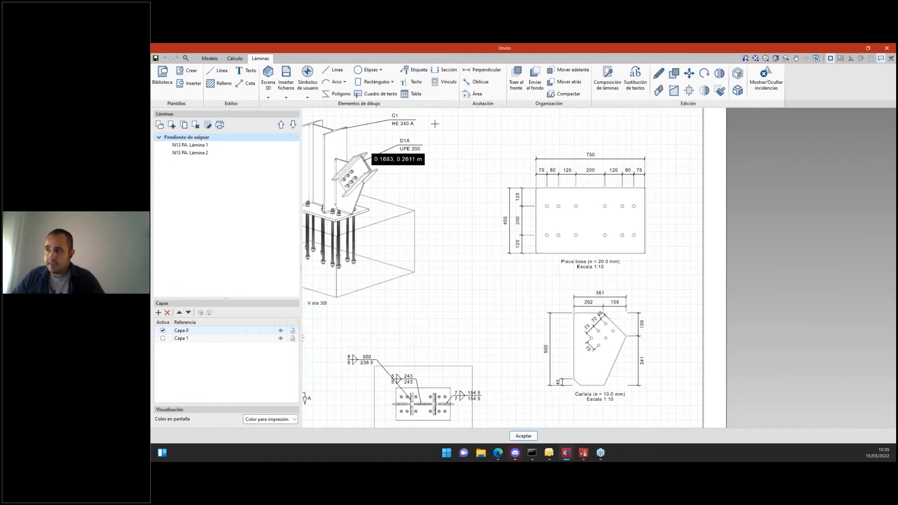
pyautogui.scroll(-4, 487, 318)
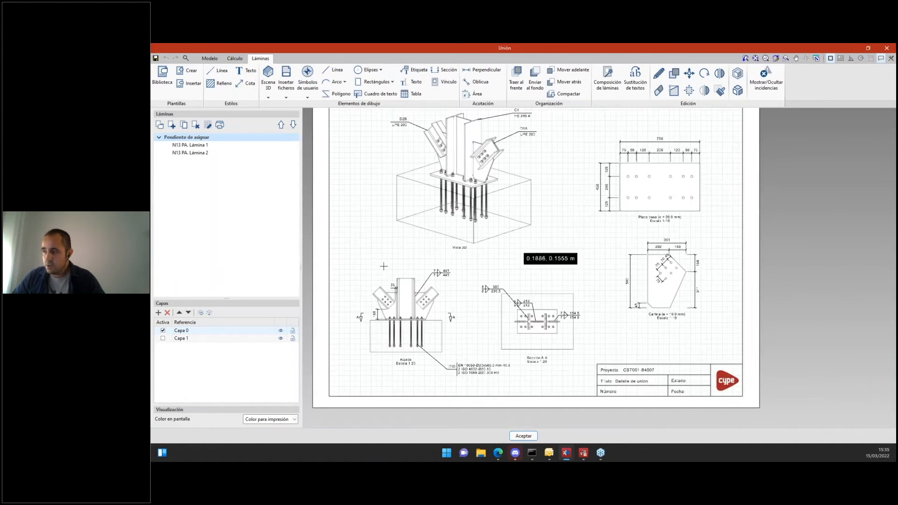
pyautogui.scroll(1, 383, 276)
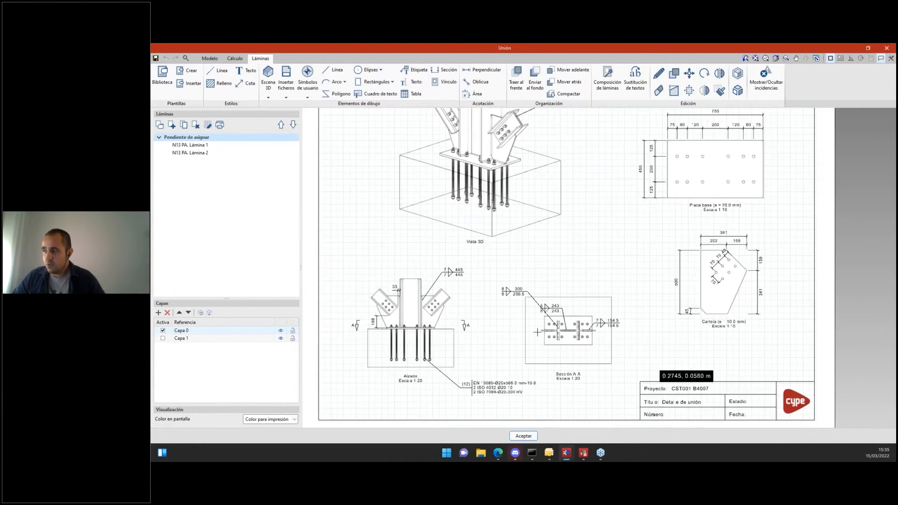
pyautogui.scroll(1, 531, 362)
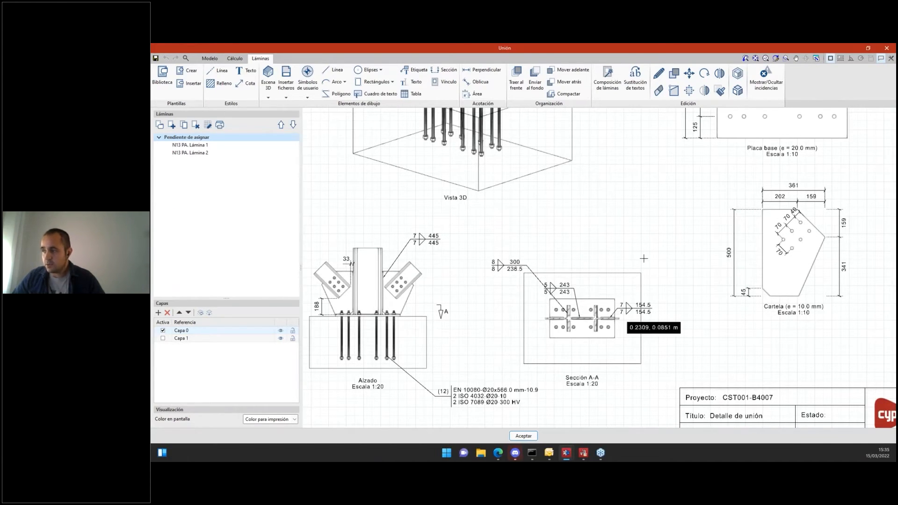
pyautogui.scroll(-2, 744, 290)
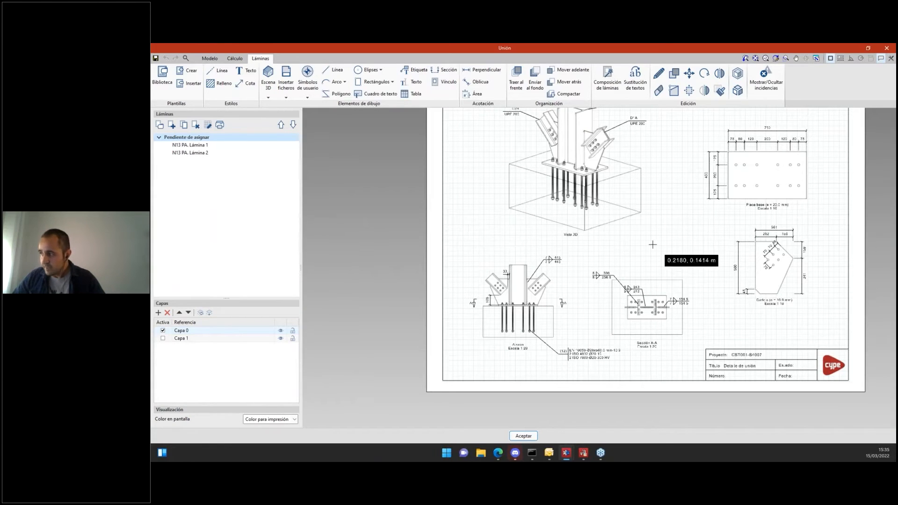
pyautogui.moveTo(652, 244)
pyautogui.mouseDown(button='middle')
pyautogui.moveTo(590, 263)
pyautogui.moveTo(589, 276)
pyautogui.mouseUp(button='middle')
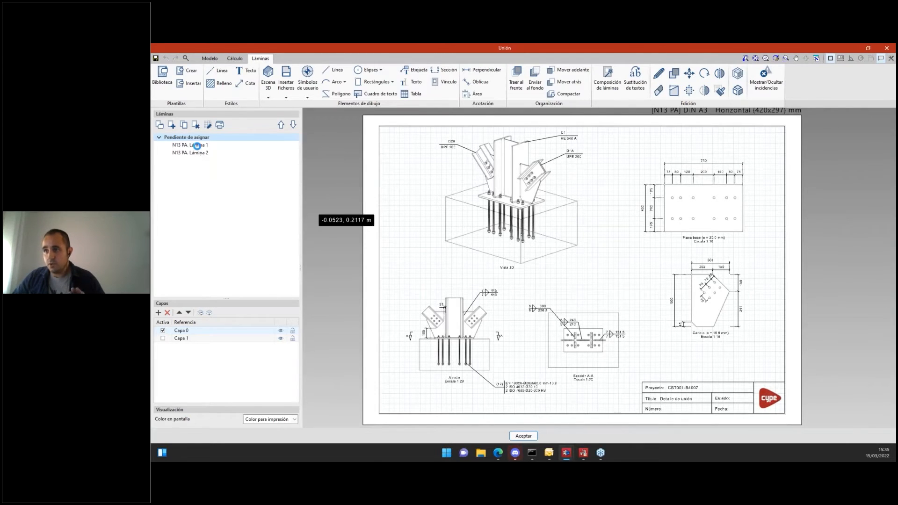
# - View the sheet N13 PA. Lámina 2, then return to Lámina 1 and look over its details
pyautogui.click(198, 153)
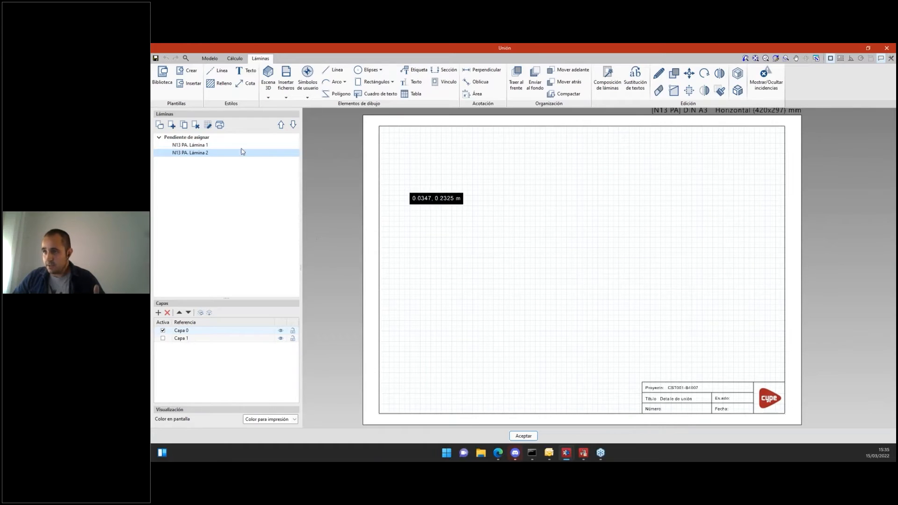
pyautogui.click(204, 145)
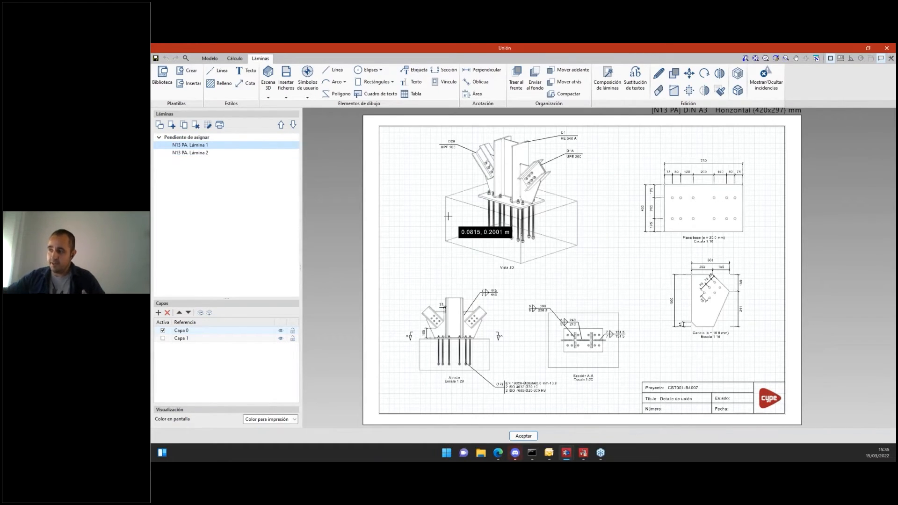
pyautogui.scroll(-1, 431, 356)
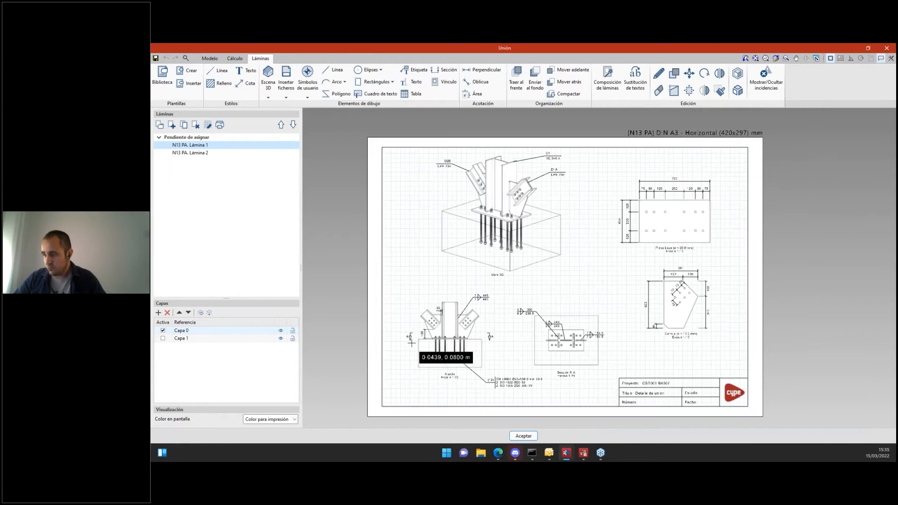
pyautogui.scroll(1, 697, 129)
pyautogui.scroll(1, 697, 128)
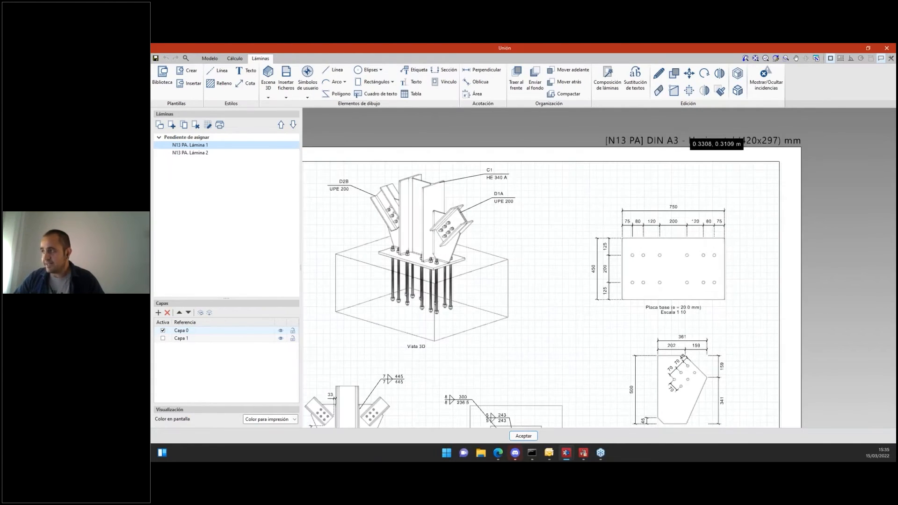
# - Create a new DIN A3 horizontal (420x297) sheet using the template Mi plantilla A3 on Capa 0
pyautogui.click(198, 153)
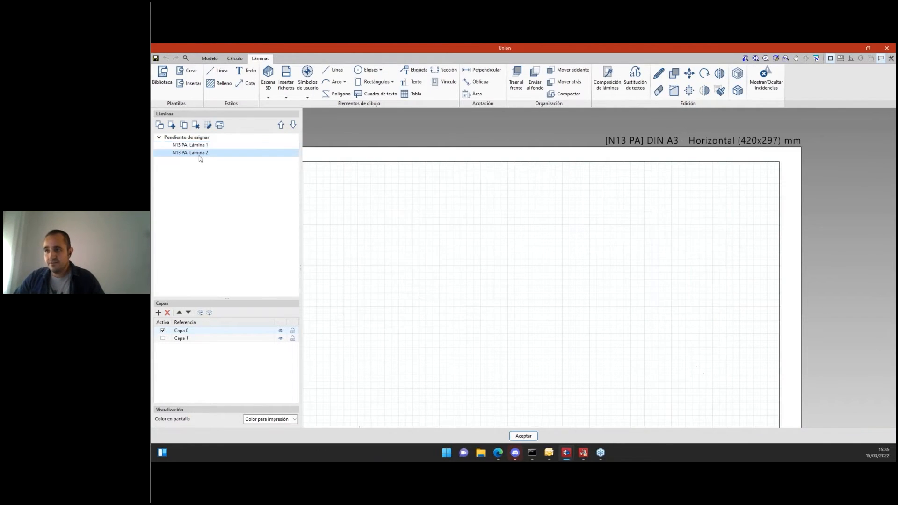
pyautogui.click(171, 126)
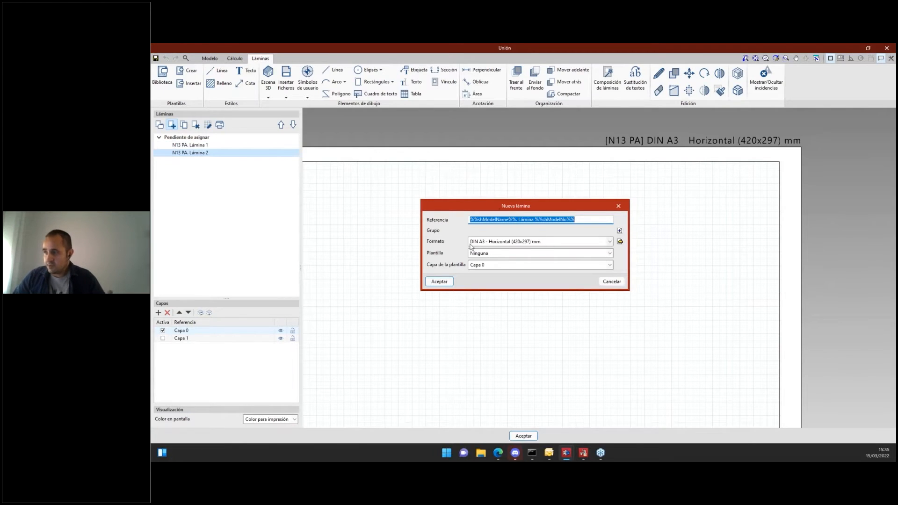
pyautogui.click(501, 254)
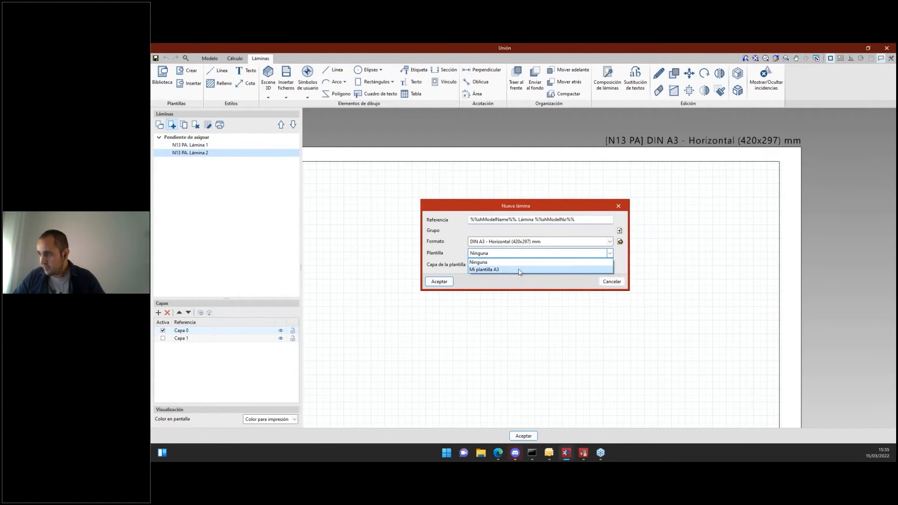
pyautogui.click(490, 271)
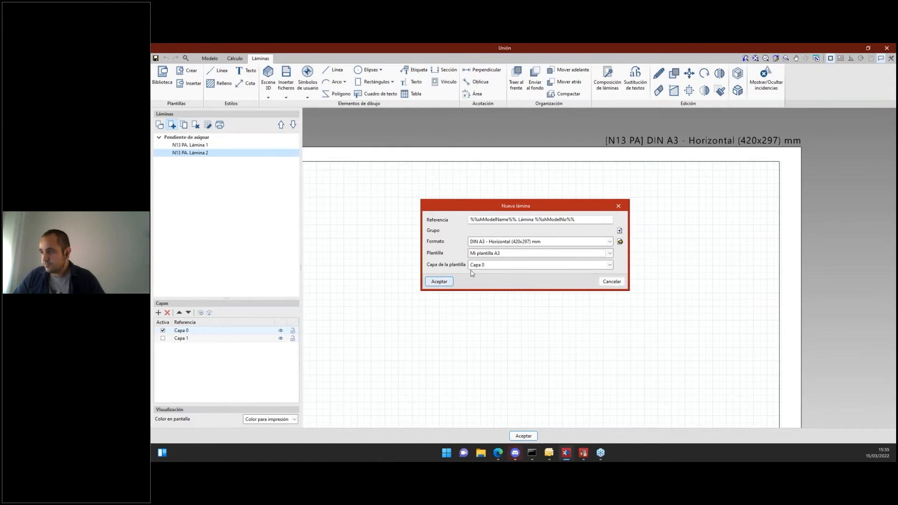
pyautogui.click(442, 282)
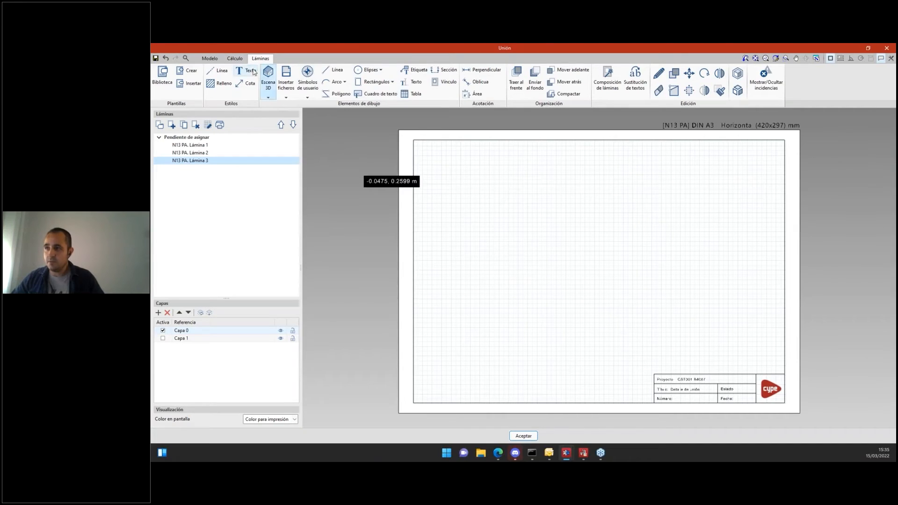
# - Start inserting predefined views on the sheet, choosing only Vista 3D, Alzado, Placa base and Cartela1 for generation
pyautogui.click(269, 95)
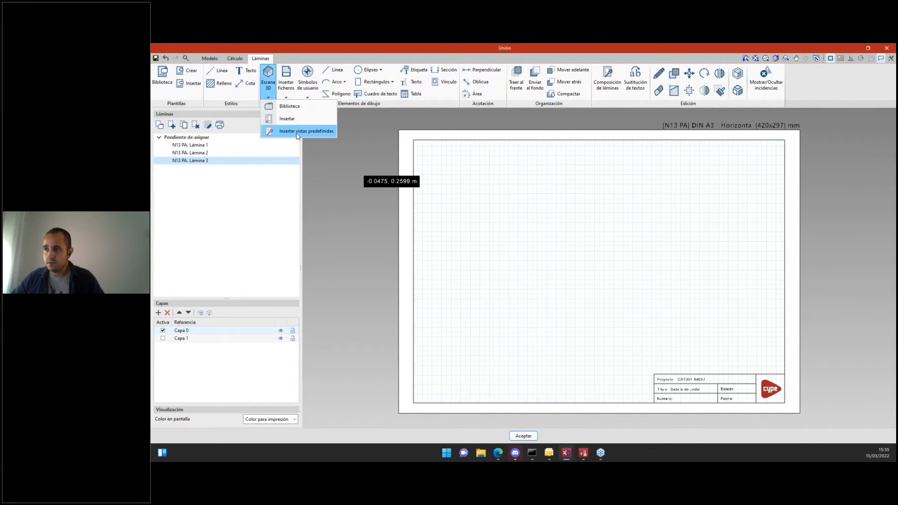
pyautogui.click(298, 131)
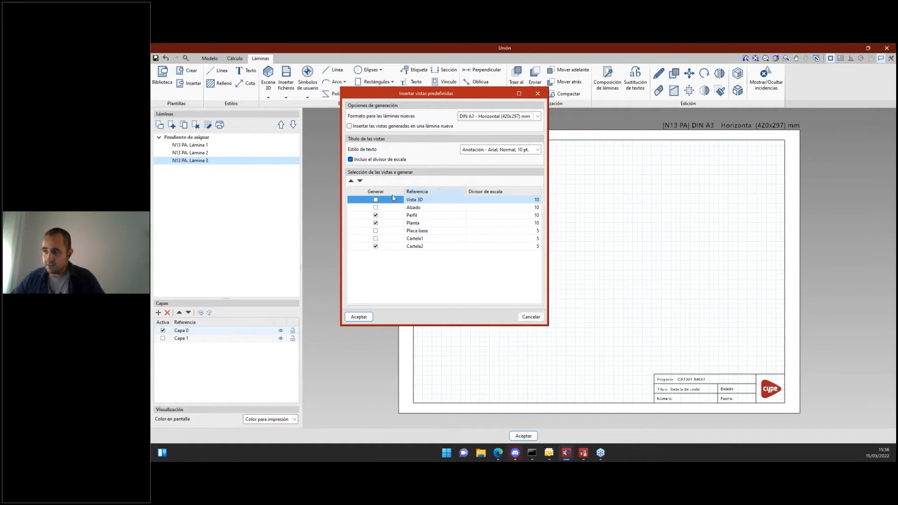
pyautogui.click(375, 215)
pyautogui.click(375, 222)
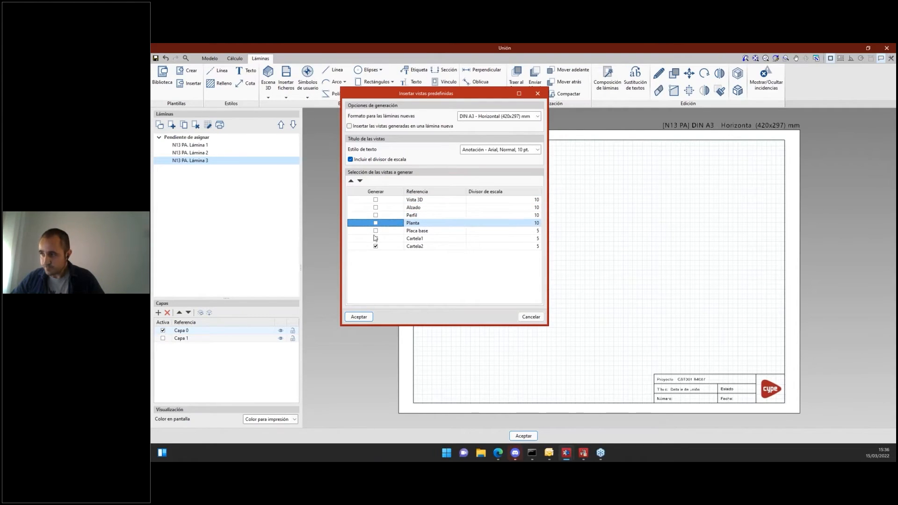
pyautogui.click(375, 246)
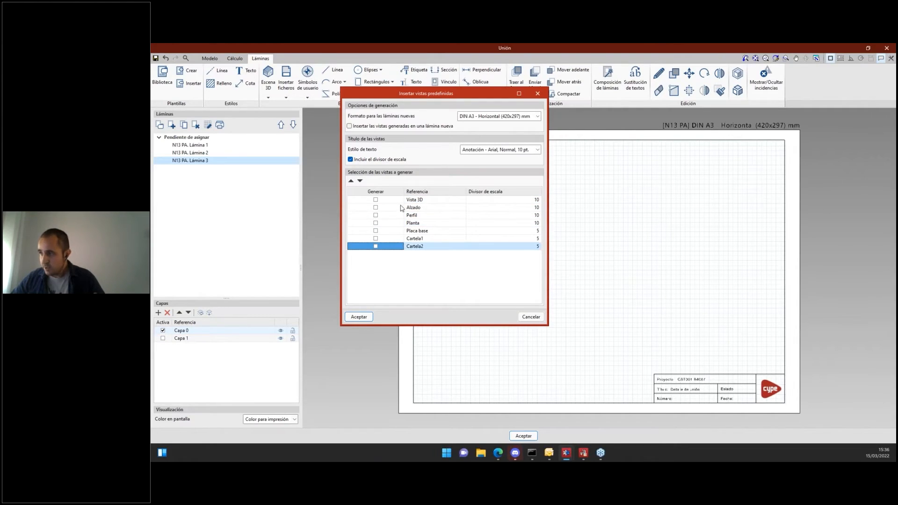
pyautogui.click(376, 200)
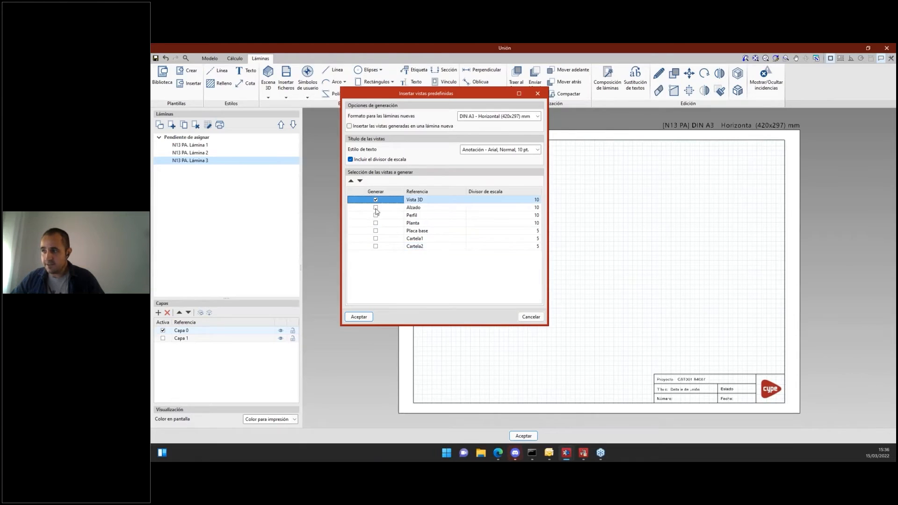
pyautogui.click(375, 207)
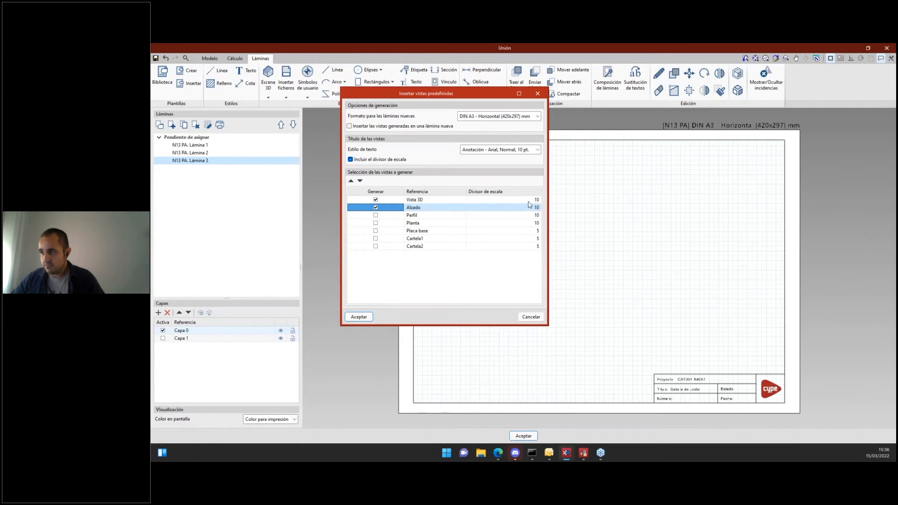
pyautogui.click(376, 231)
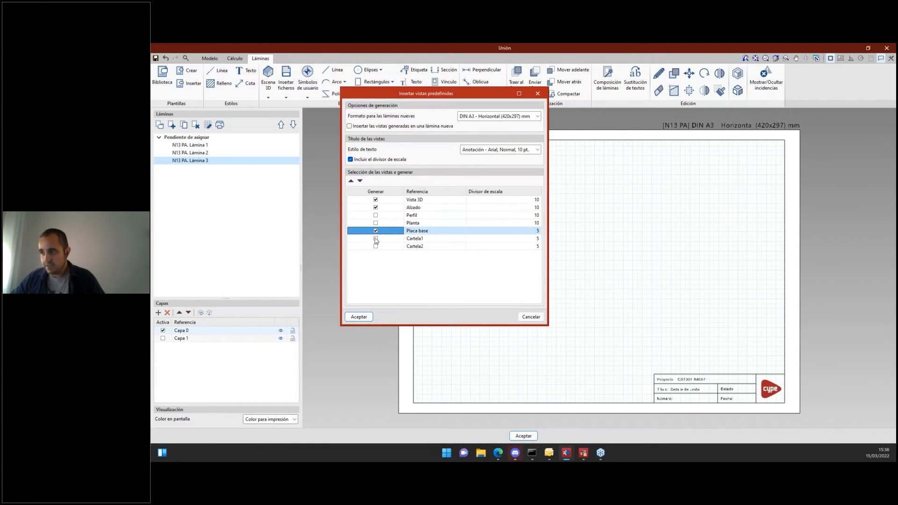
pyautogui.click(376, 238)
# - Set the scale divisor of all listed views to 10 and generate the chosen views
pyautogui.click(512, 201)
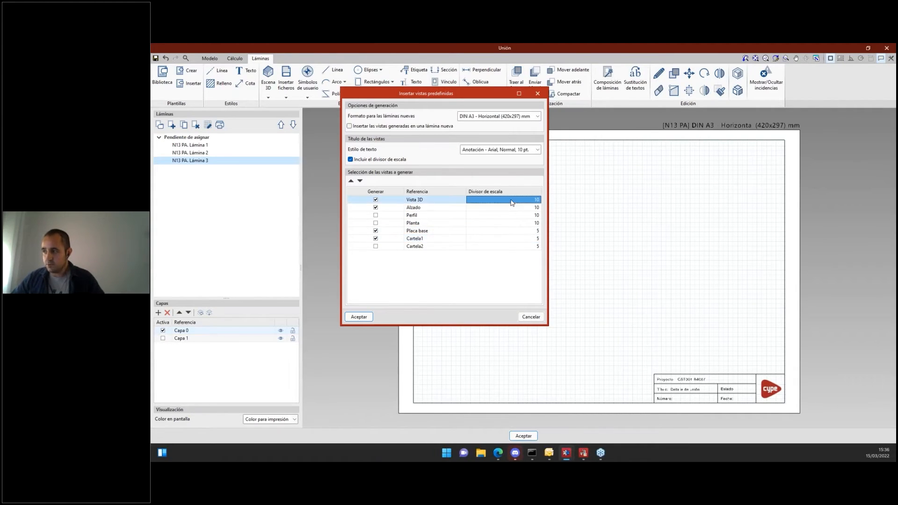
pyautogui.moveTo(512, 202); pyautogui.dragTo(516, 250)
pyautogui.write('1')
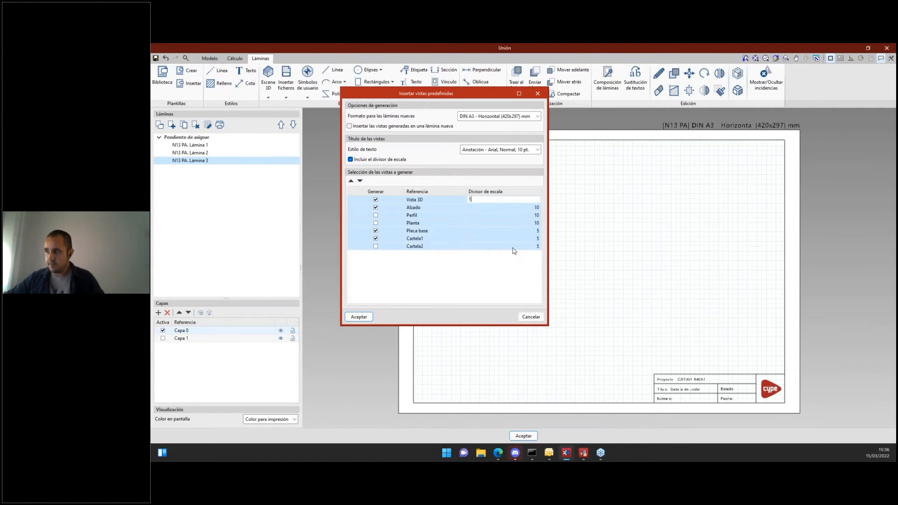
pyautogui.write('0')
pyautogui.press('Return')
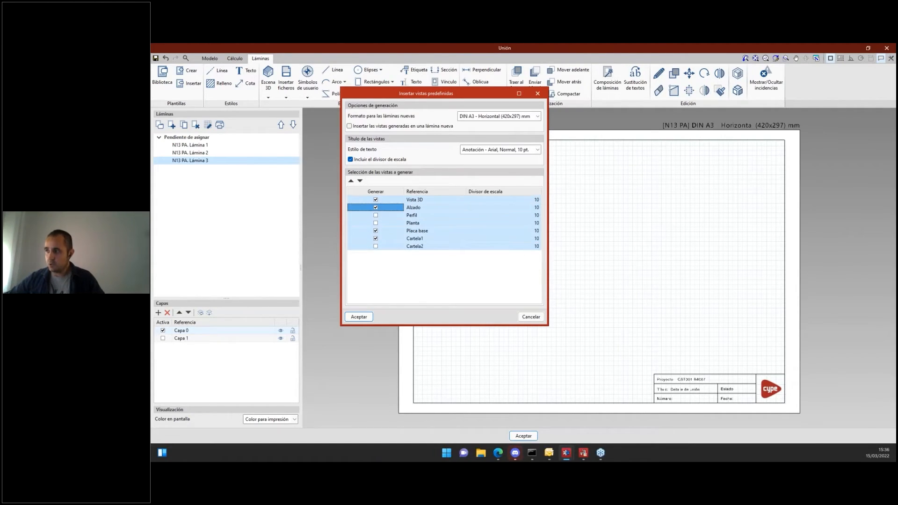
pyautogui.click(360, 320)
pyautogui.click(359, 318)
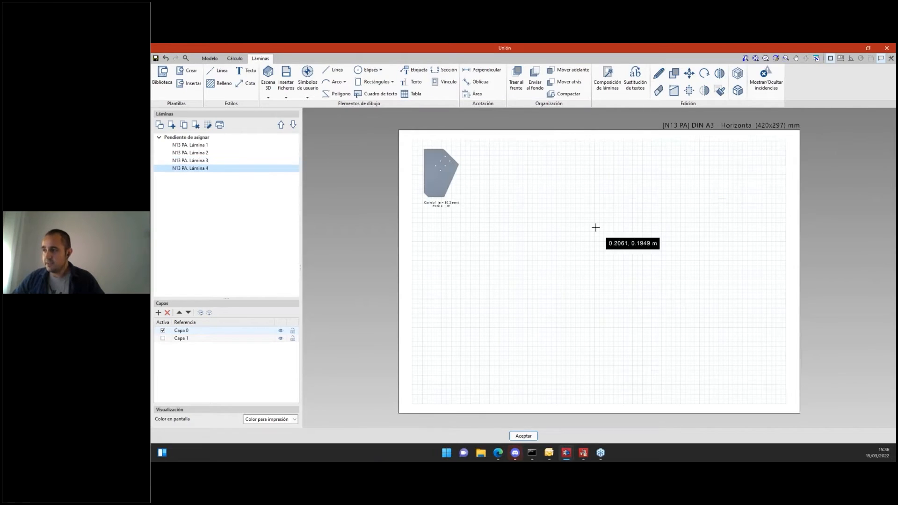
# - Return to N13 PA. Lámina 3, check the inserted views and their scale titles, and erase them all from the sheet
pyautogui.click(190, 161)
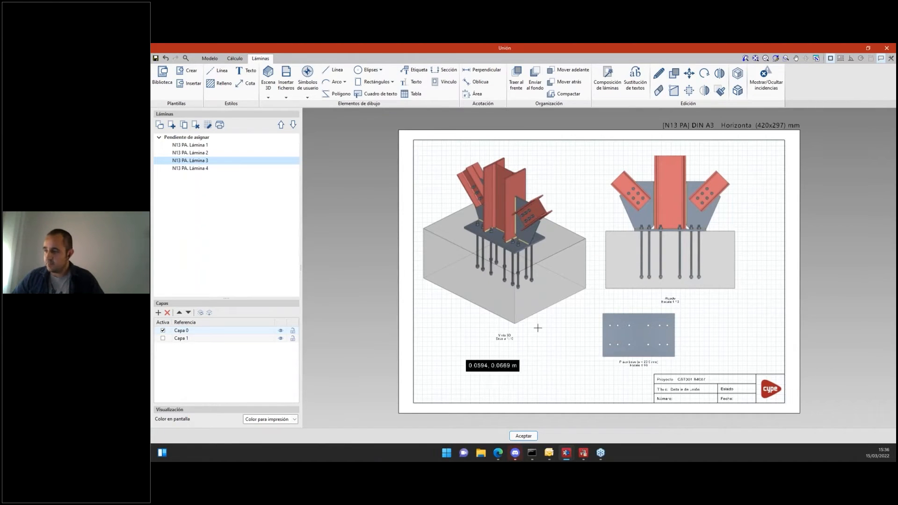
pyautogui.scroll(3, 503, 346)
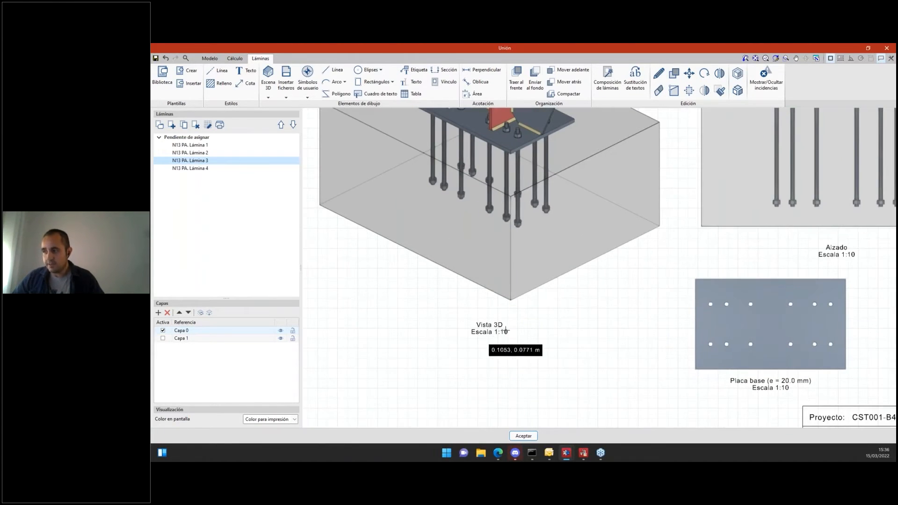
pyautogui.scroll(-3, 491, 323)
pyautogui.scroll(-2, 491, 322)
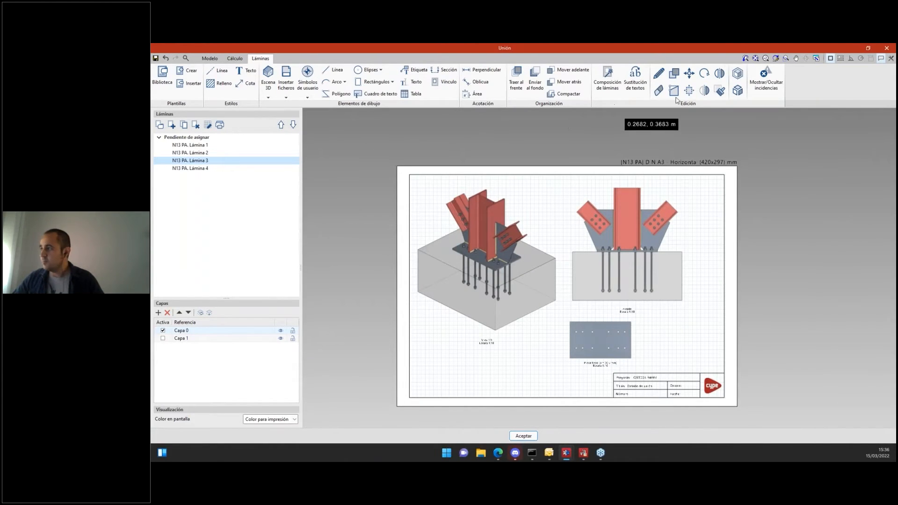
pyautogui.click(659, 92)
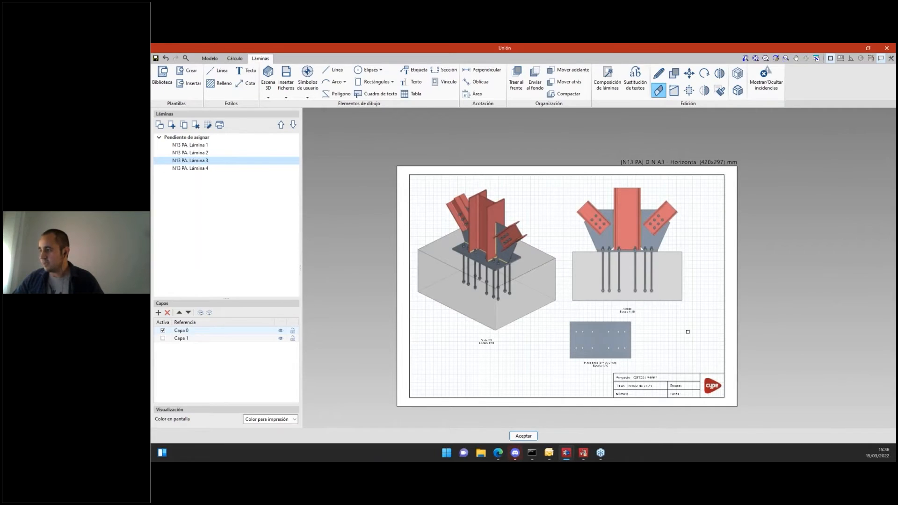
pyautogui.moveTo(701, 359); pyautogui.dragTo(411, 182)
# - Insert all seven predefined views, from Vista 3D to Cartela2, on Lámina 3 with a scale divisor of 20
pyautogui.click(268, 94)
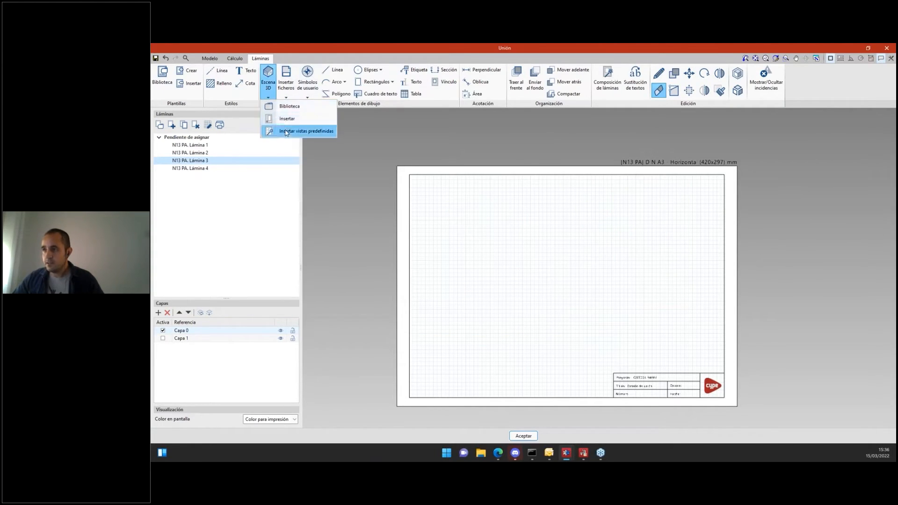
pyautogui.click(301, 131)
pyautogui.moveTo(508, 203); pyautogui.dragTo(523, 245)
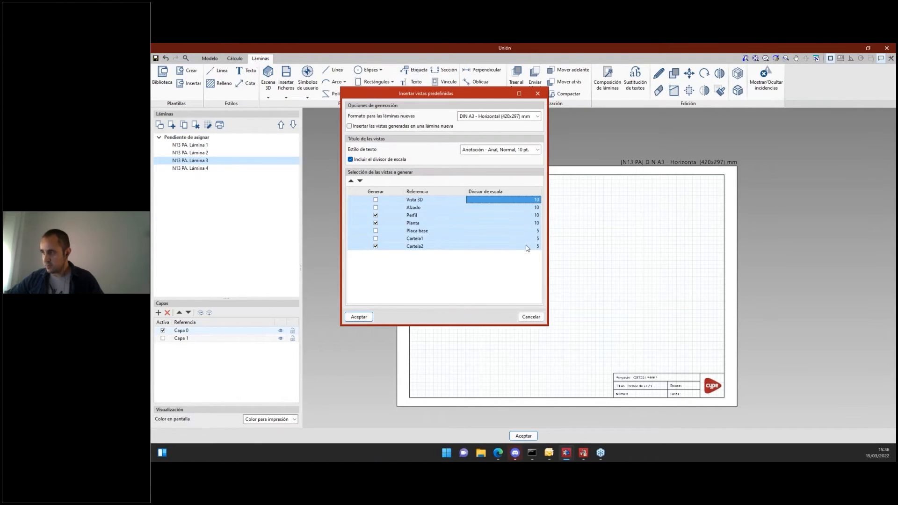
pyautogui.write('2')
pyautogui.press('Return')
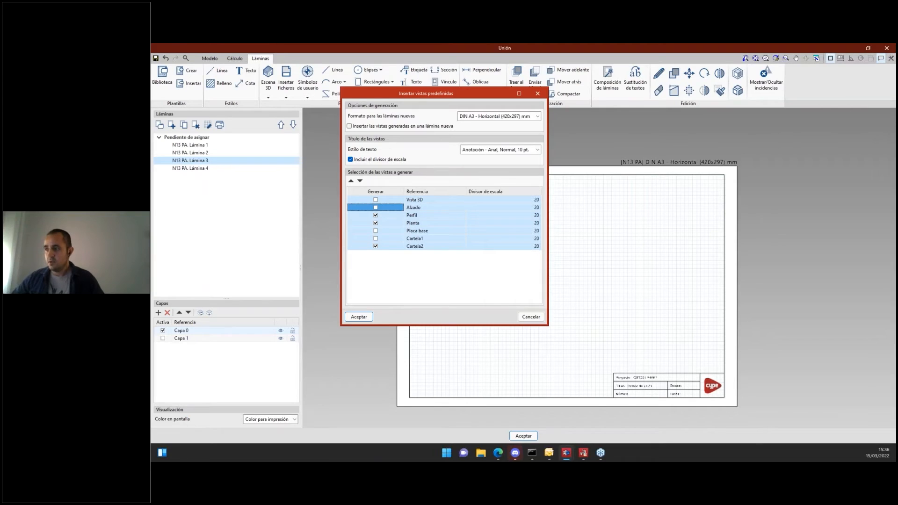
pyautogui.click(523, 247)
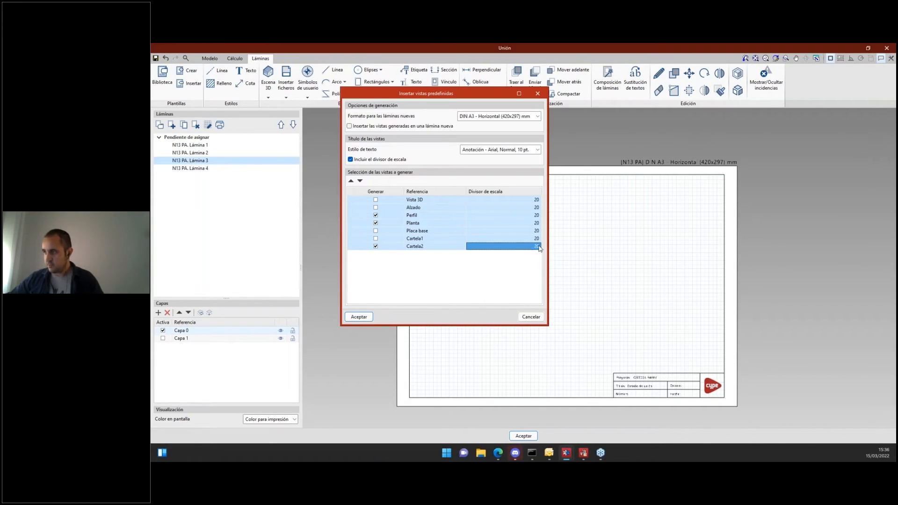
pyautogui.click(464, 240)
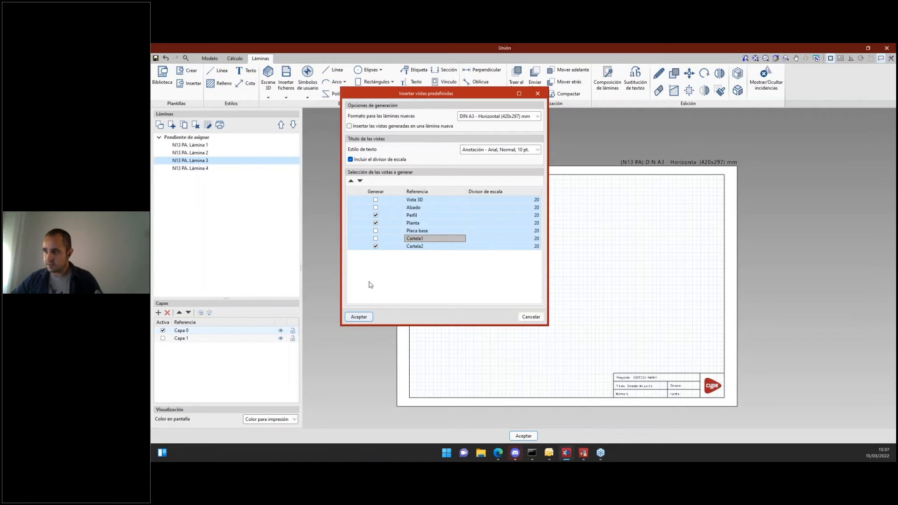
pyautogui.click(375, 208)
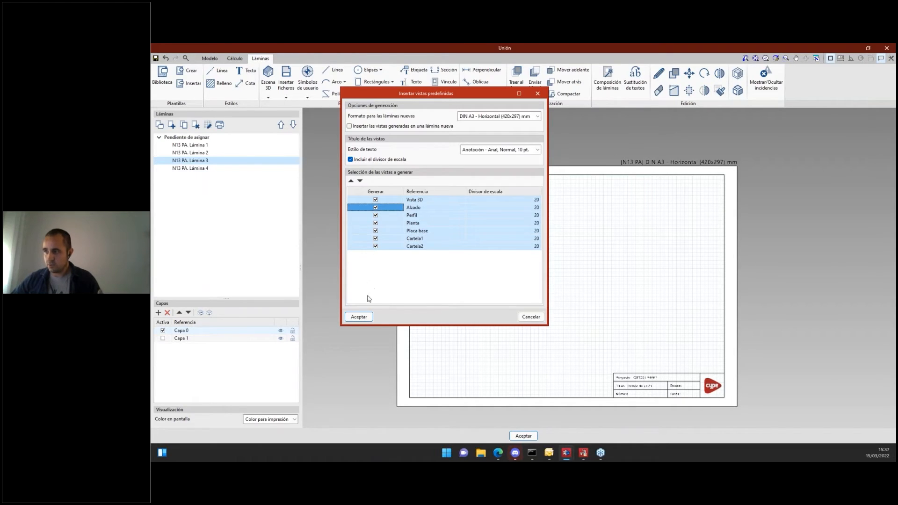
pyautogui.click(359, 317)
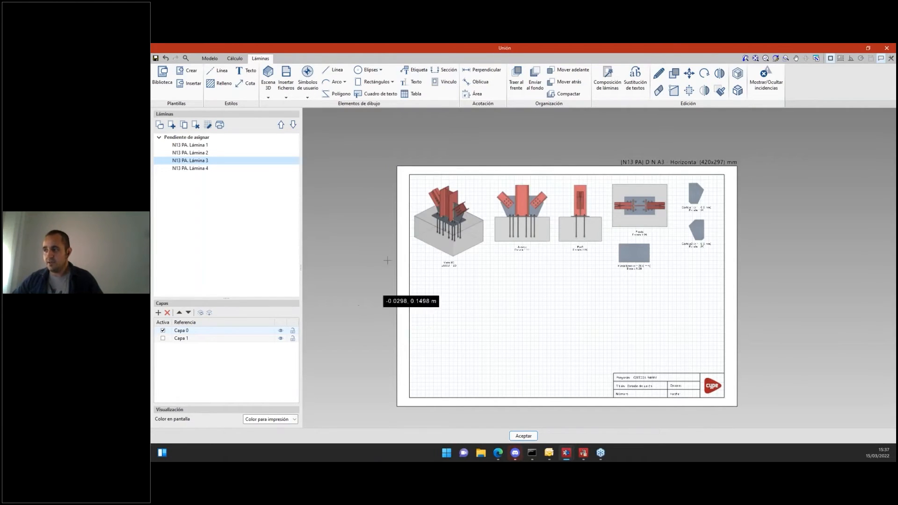
# - Move the Alzado view with its title to the empty area of the sheet below Vista 3D
pyautogui.scroll(2, 538, 239)
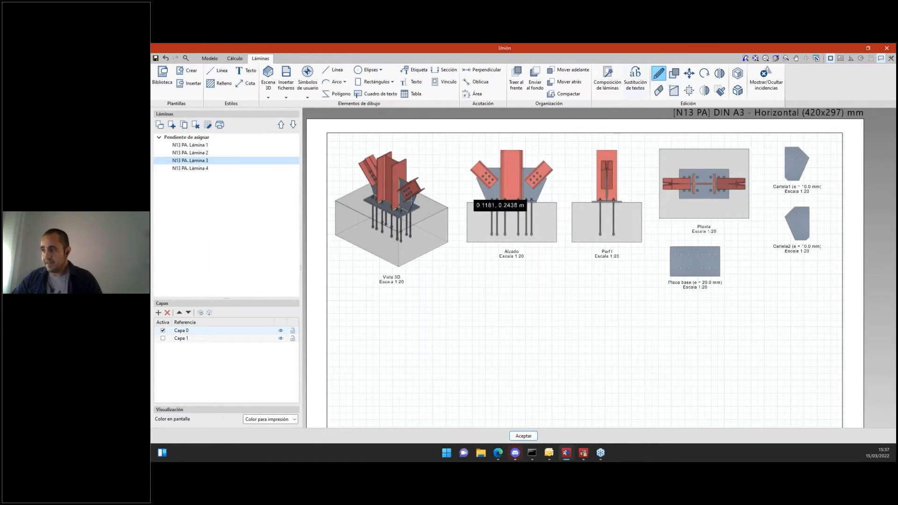
pyautogui.click(689, 75)
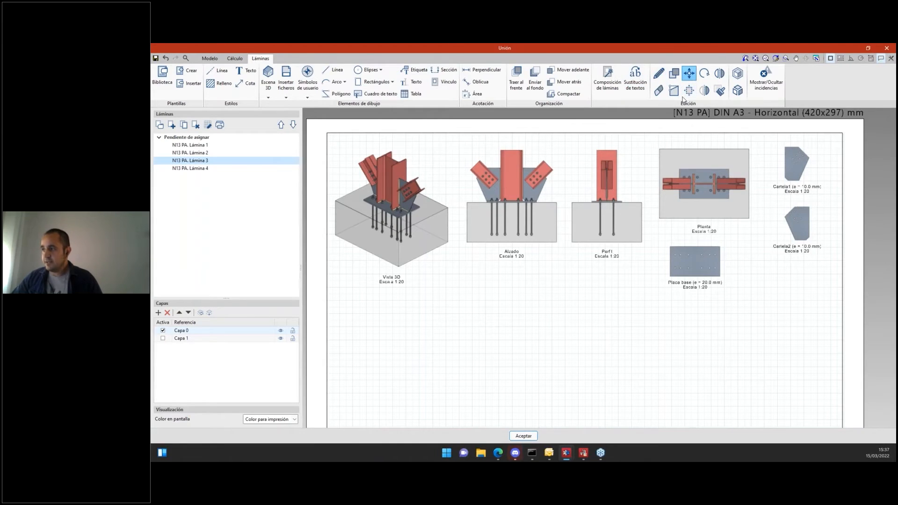
pyautogui.click(514, 206)
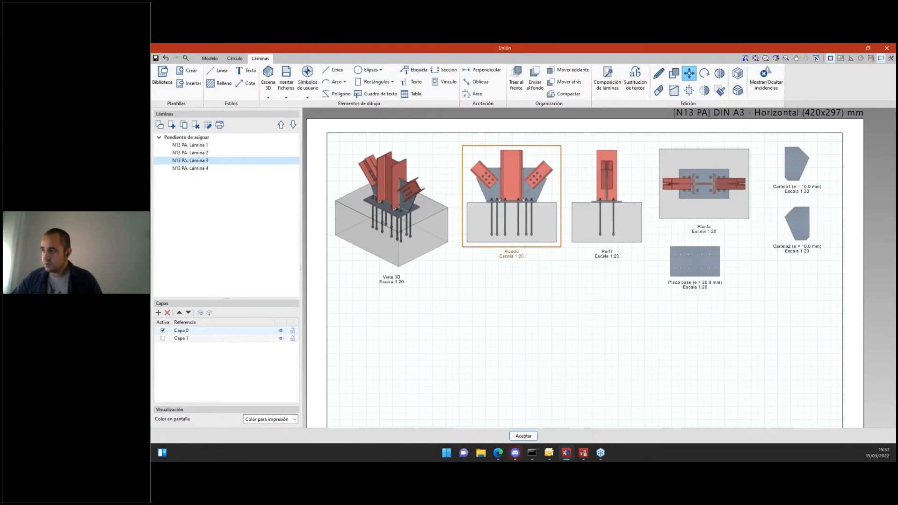
pyautogui.moveTo(477, 371); pyautogui.dragTo(569, 280, button='middle')
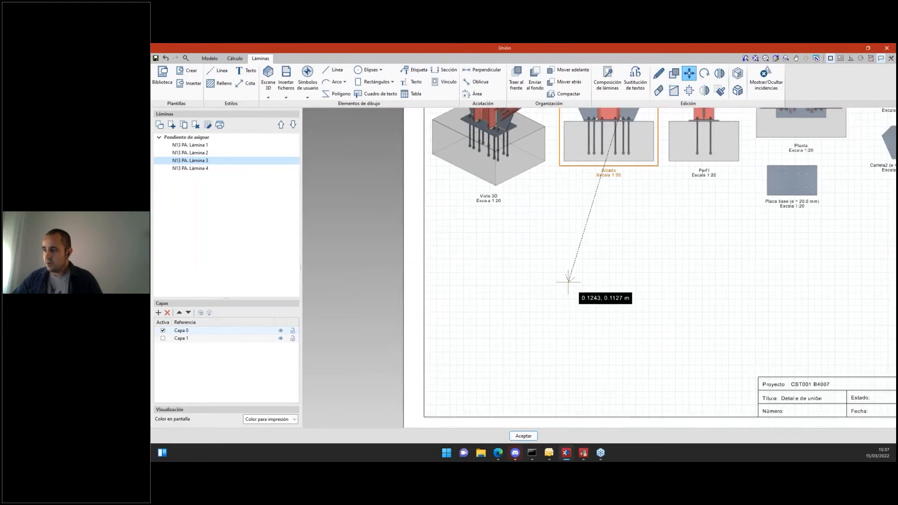
pyautogui.click(554, 303)
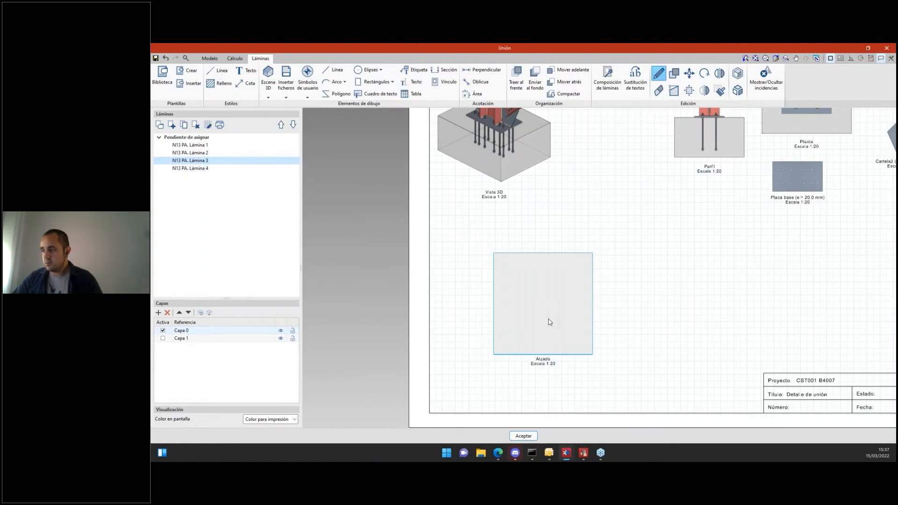
# - Open the properties of the moved Alzado view for editing
pyautogui.click(536, 261)
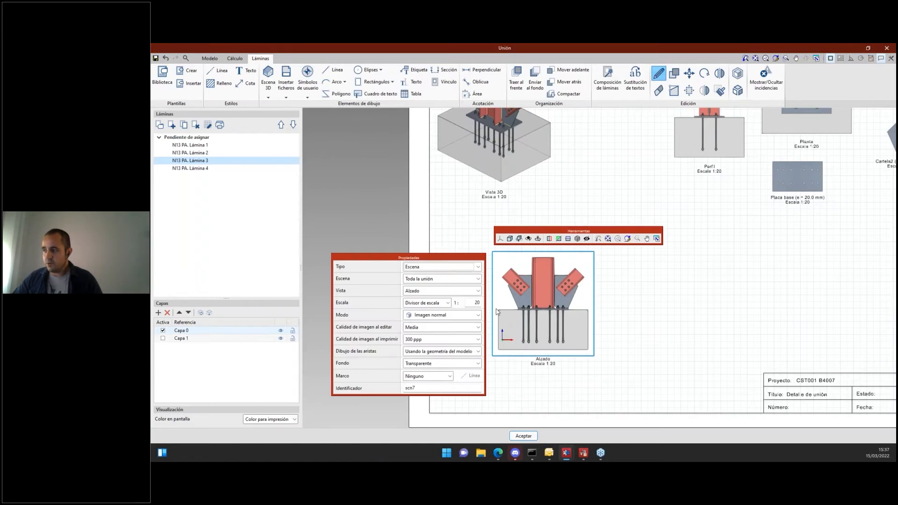
# - Set the Alzado view's display mode to Imagen monocroma and finish editing the view
pyautogui.click(457, 318)
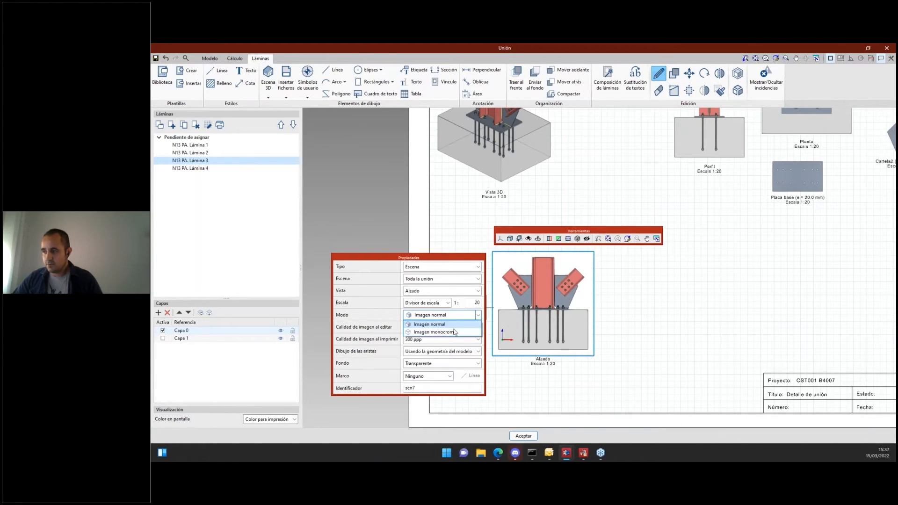
pyautogui.click(435, 332)
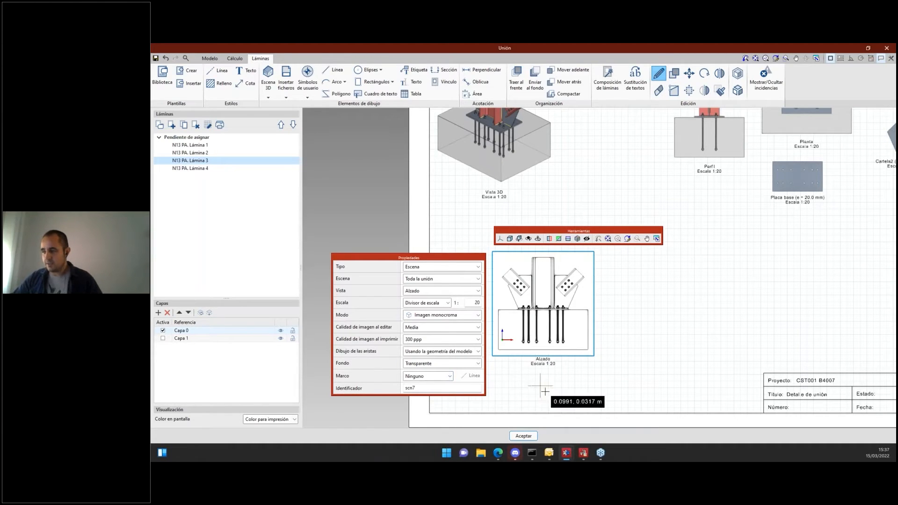
pyautogui.click(669, 298)
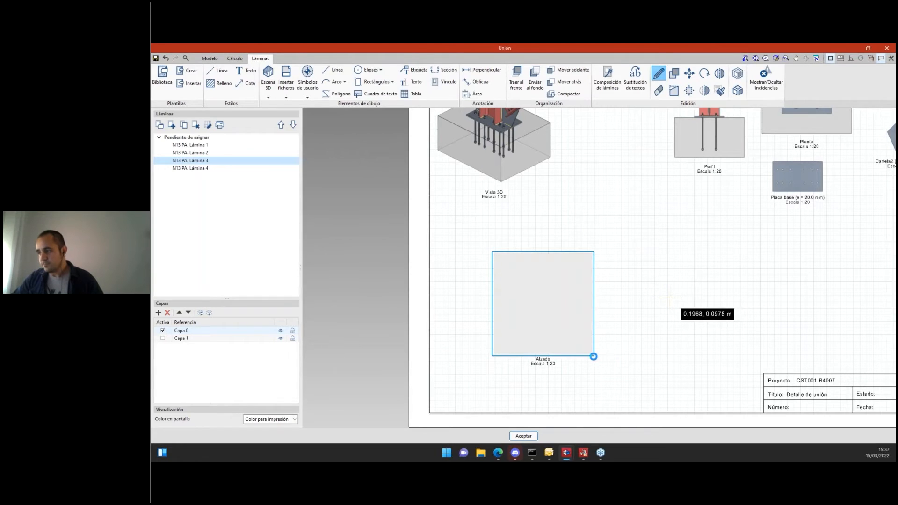
# - Add leader labels to the bolts of the diagonal on the Alzado view's right side and to the central column profile
pyautogui.scroll(3, 671, 295)
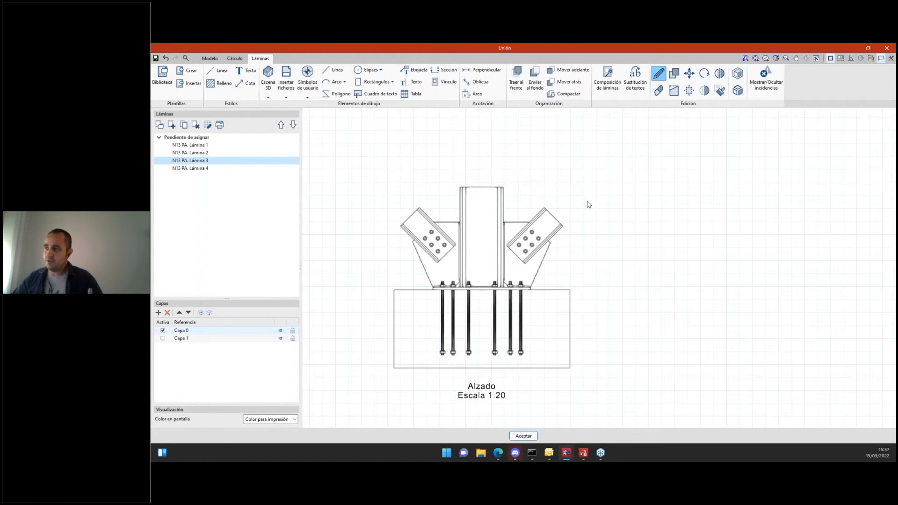
pyautogui.click(414, 70)
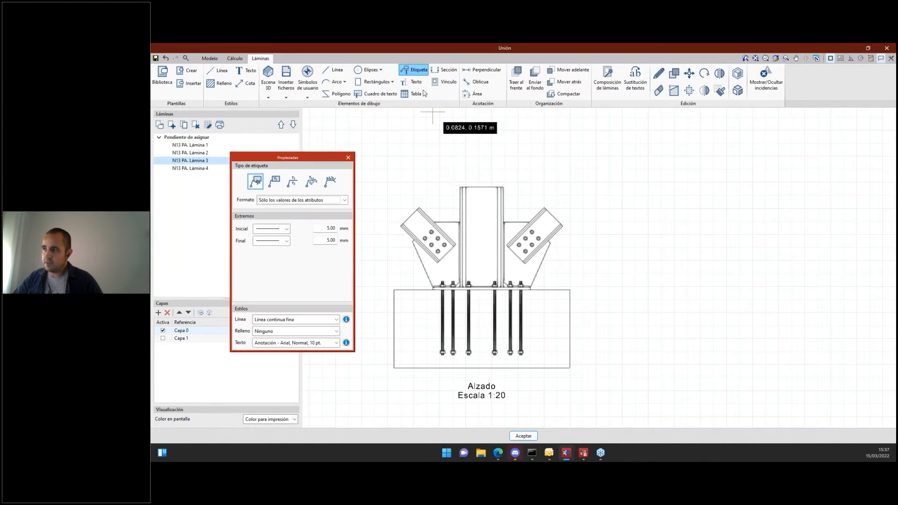
pyautogui.click(532, 233)
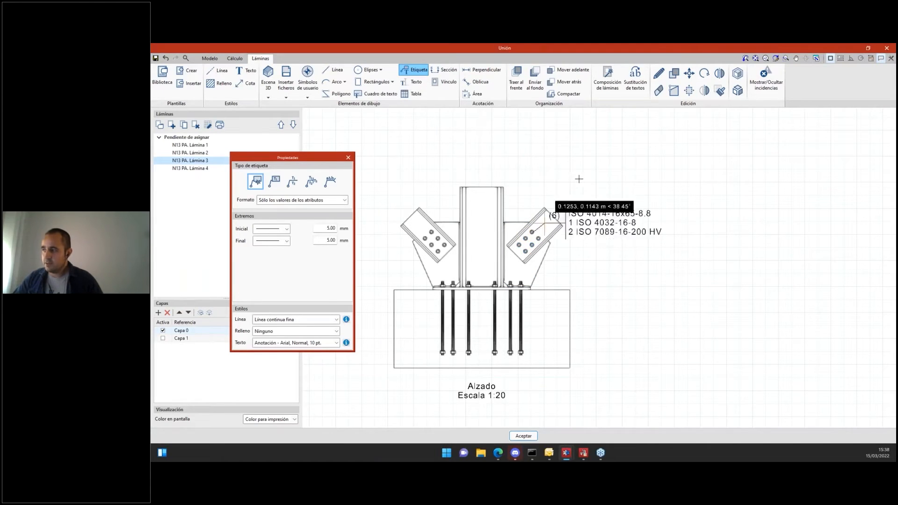
pyautogui.click(605, 178)
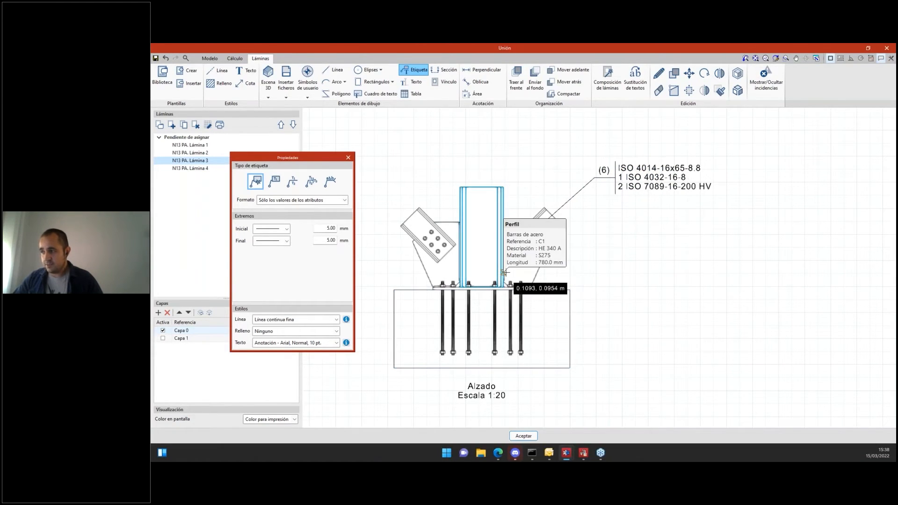
pyautogui.click(503, 187)
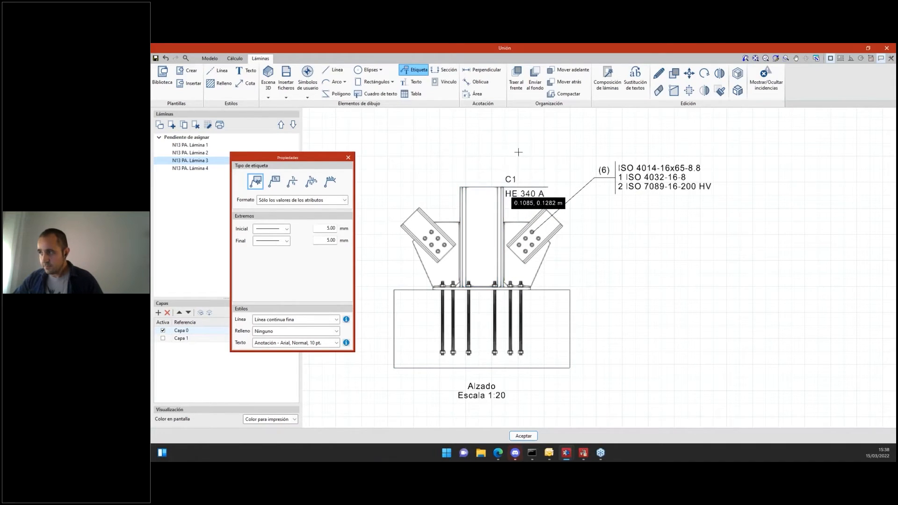
pyautogui.click(535, 141)
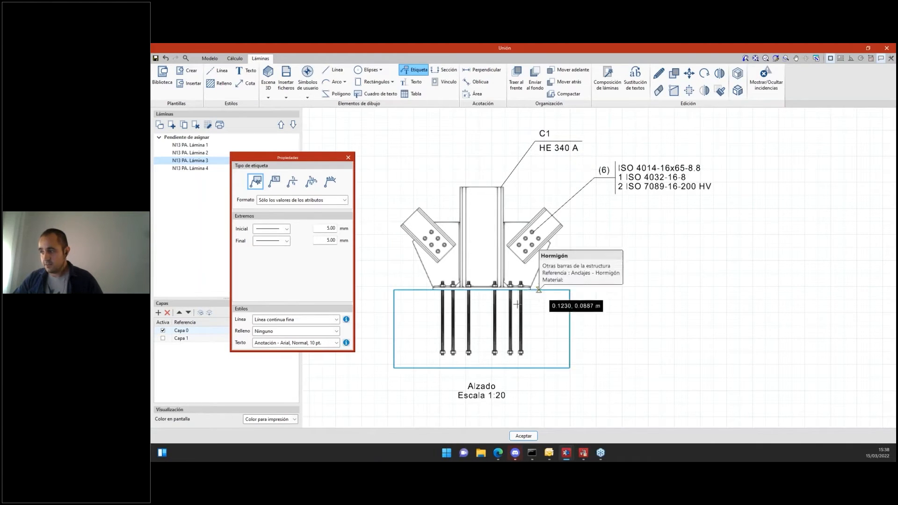
# - Label the anchor bolts and the weld between the column and the right-hand gusset plate in the Alzado view
pyautogui.scroll(2, 521, 285)
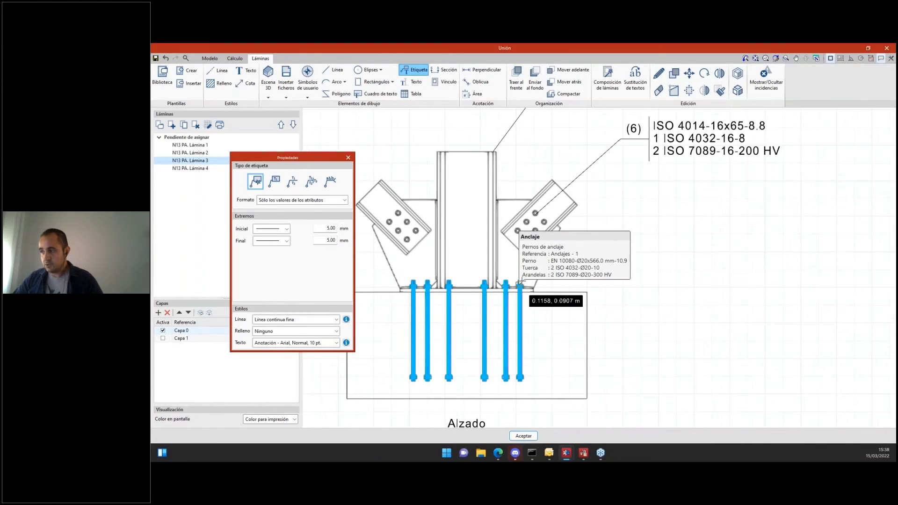
pyautogui.click(521, 282)
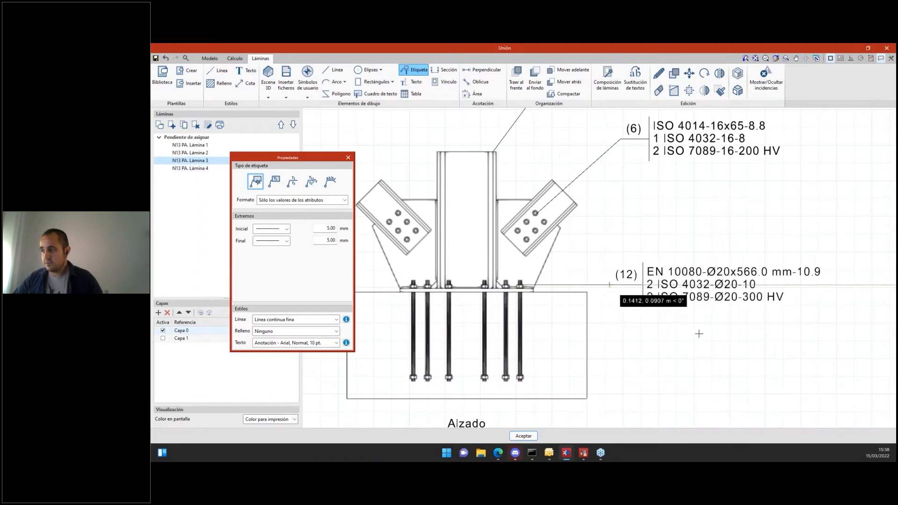
pyautogui.click(692, 373)
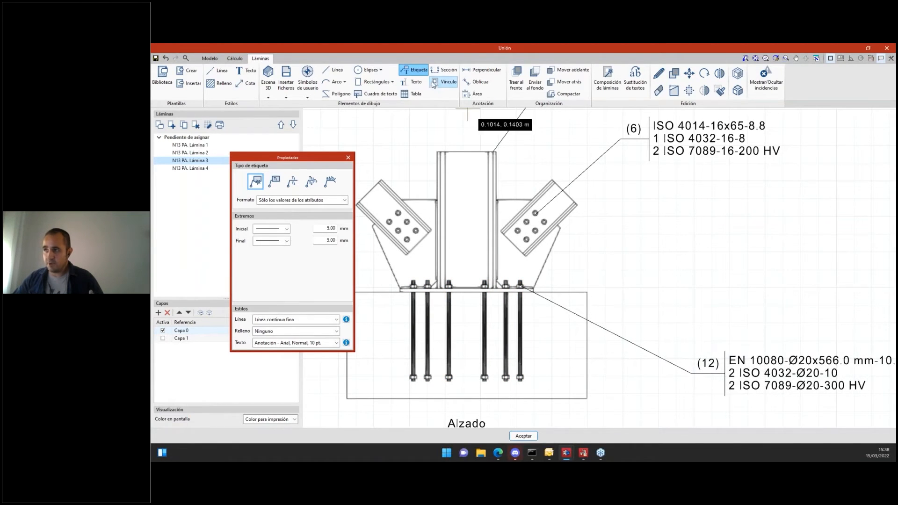
pyautogui.moveTo(709, 315); pyautogui.dragTo(661, 306, button='middle')
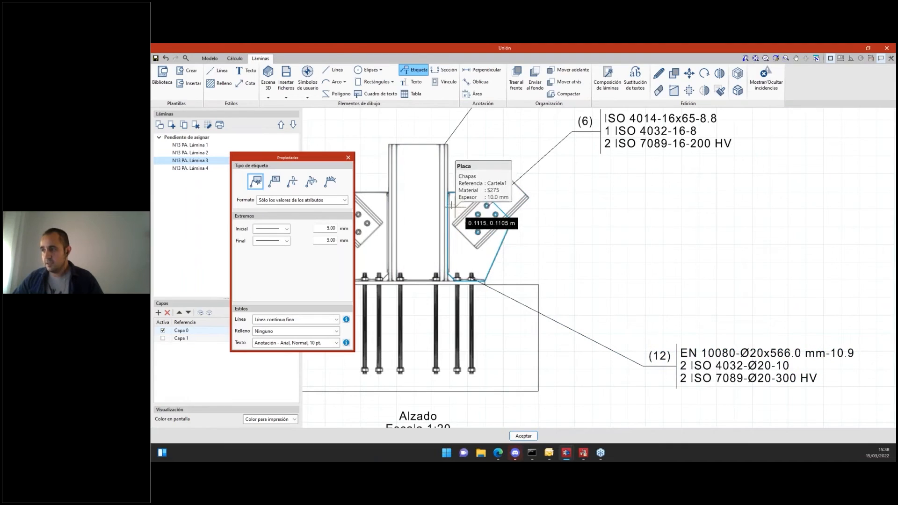
pyautogui.scroll(2, 451, 227)
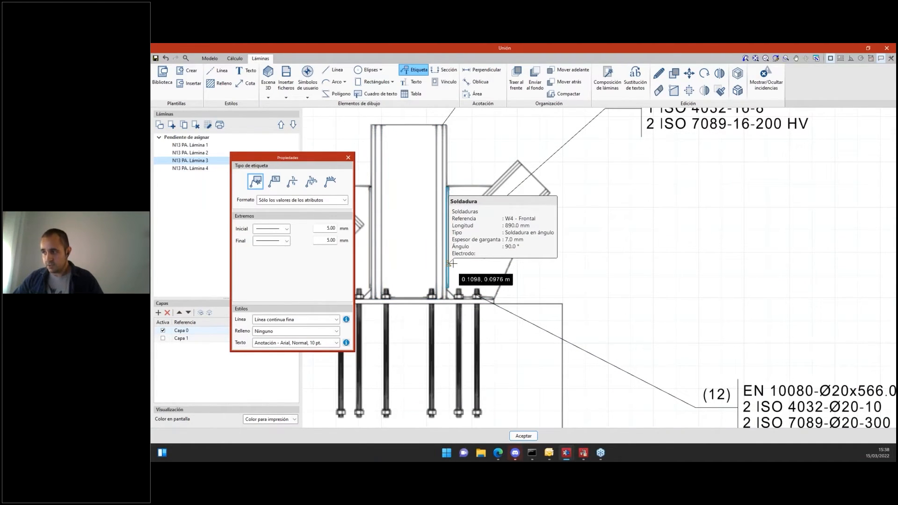
pyautogui.click(452, 263)
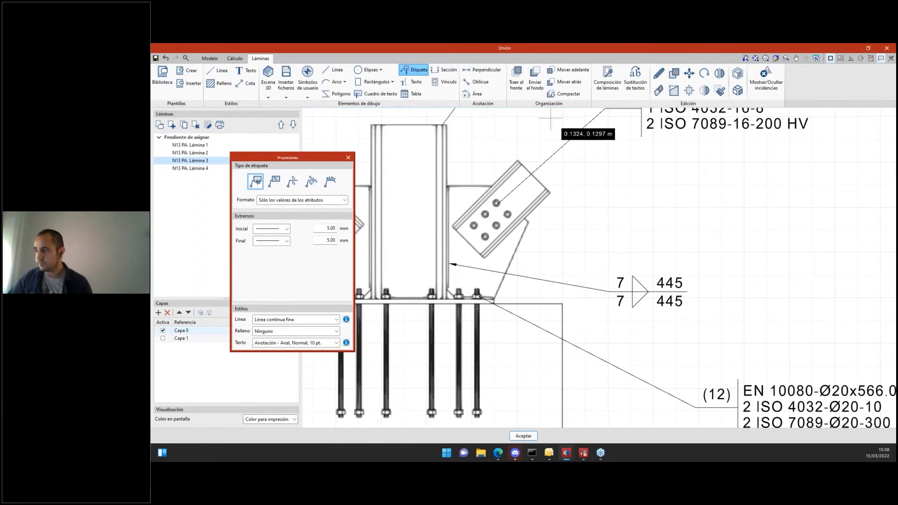
# - Edit the weld label so the length is not drawn above or below the reference line
pyautogui.click(658, 74)
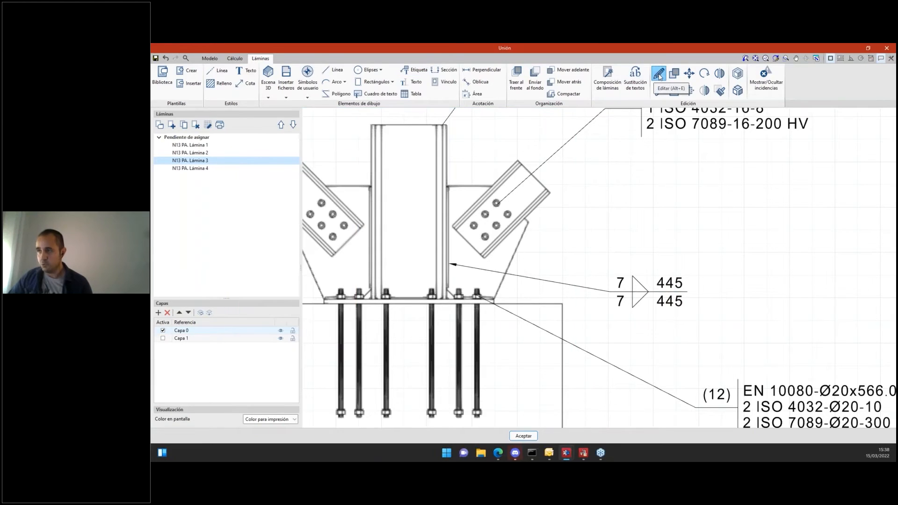
pyautogui.click(618, 291)
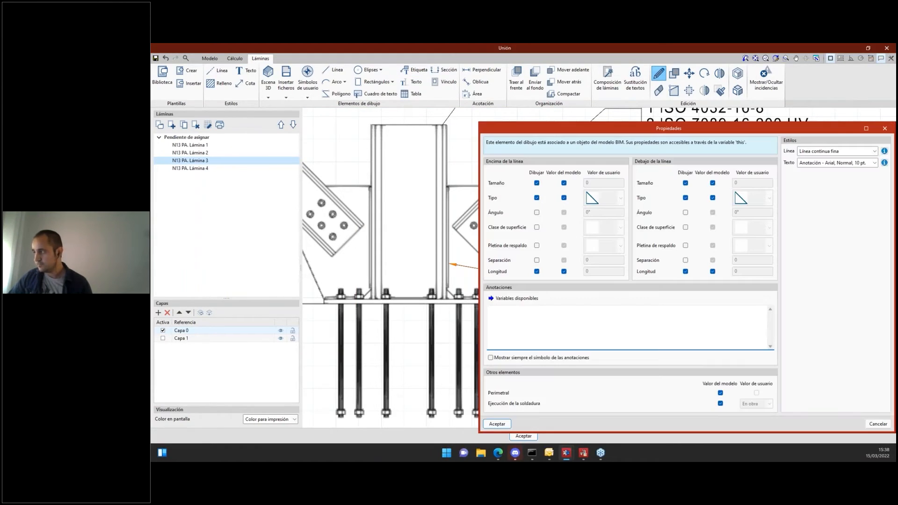
pyautogui.moveTo(634, 143); pyautogui.dragTo(580, 108)
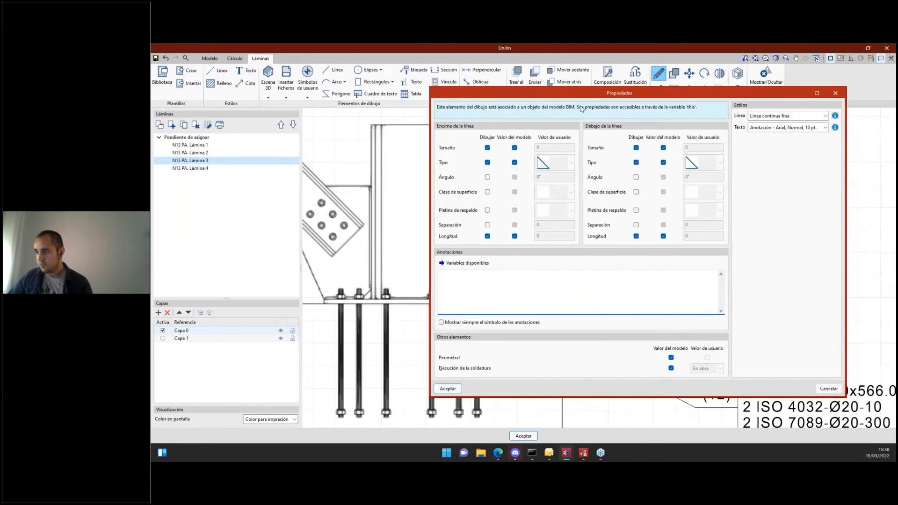
pyautogui.click(487, 236)
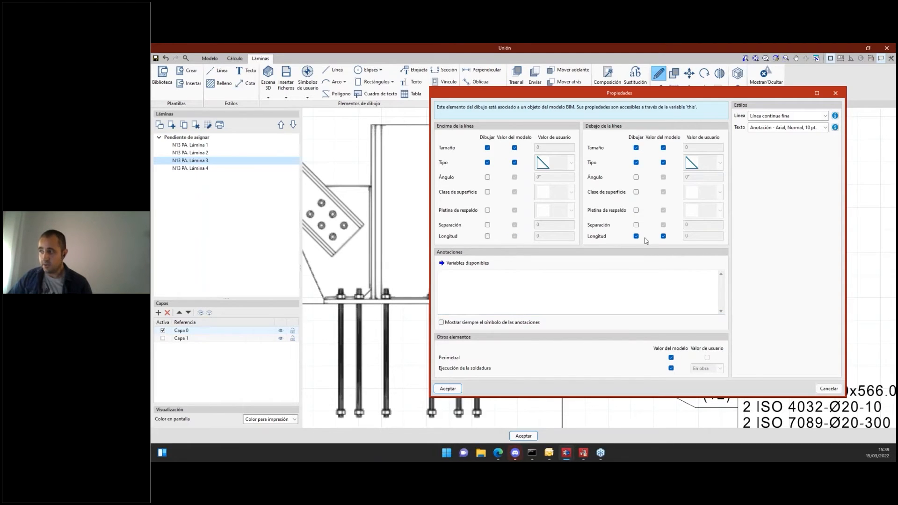
pyautogui.click(456, 389)
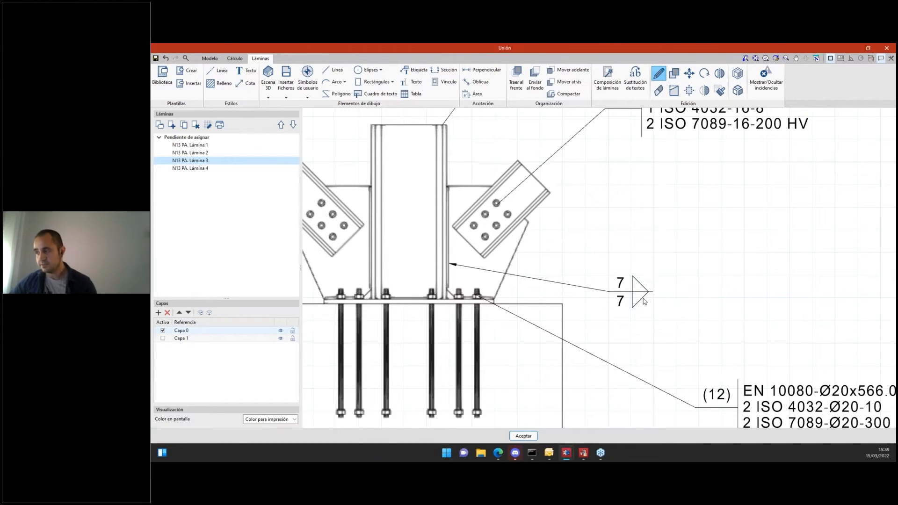
# - Append " - Información de usuario" after the name variable in the upper text of the column's C1 label
pyautogui.scroll(-2, 608, 280)
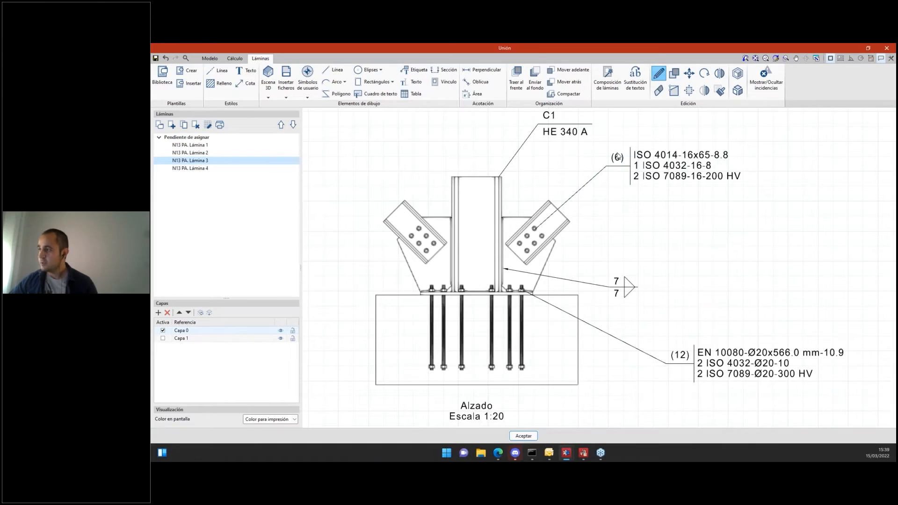
pyautogui.doubleClick(550, 133)
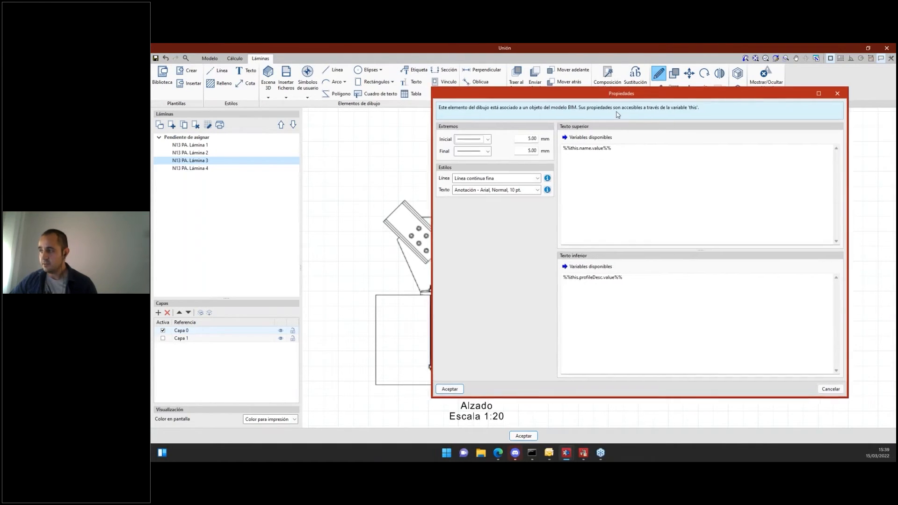
pyautogui.moveTo(608, 99); pyautogui.dragTo(662, 181)
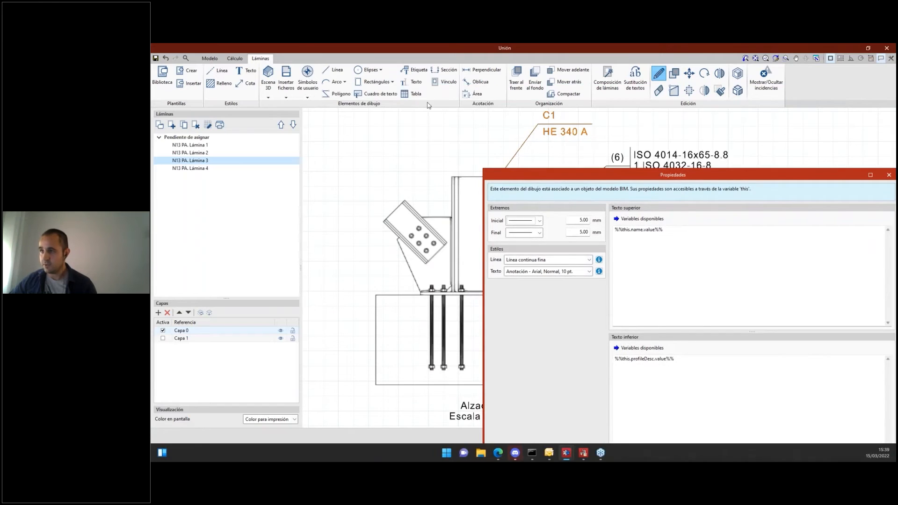
pyautogui.moveTo(666, 233); pyautogui.dragTo(616, 232)
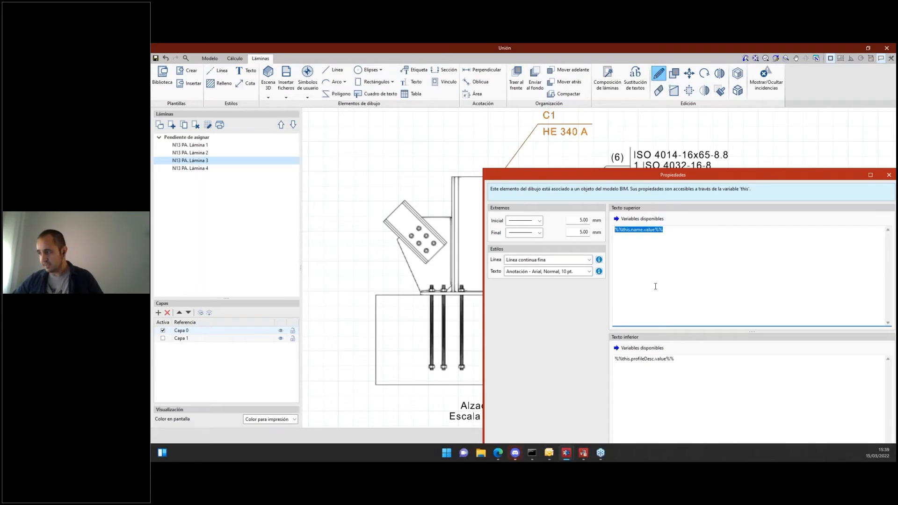
pyautogui.click(675, 230)
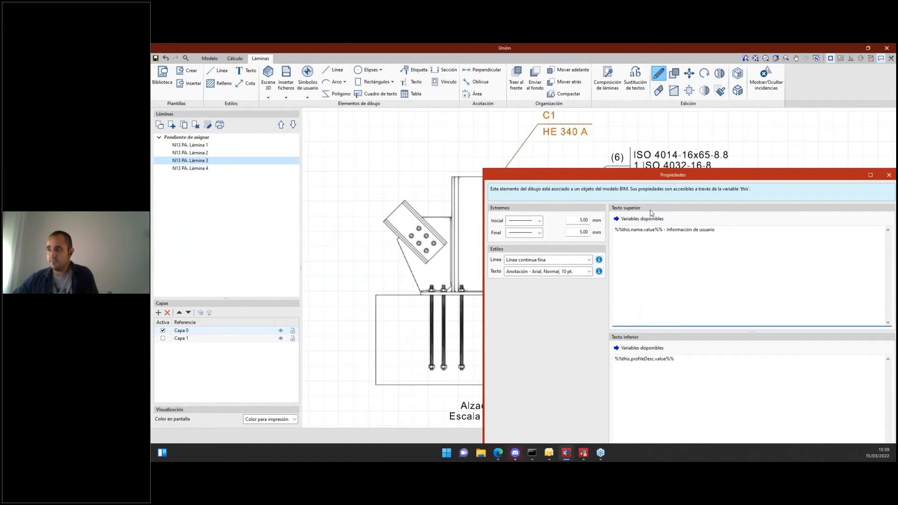
pyautogui.moveTo(621, 174); pyautogui.dragTo(545, 121)
pyautogui.click(426, 417)
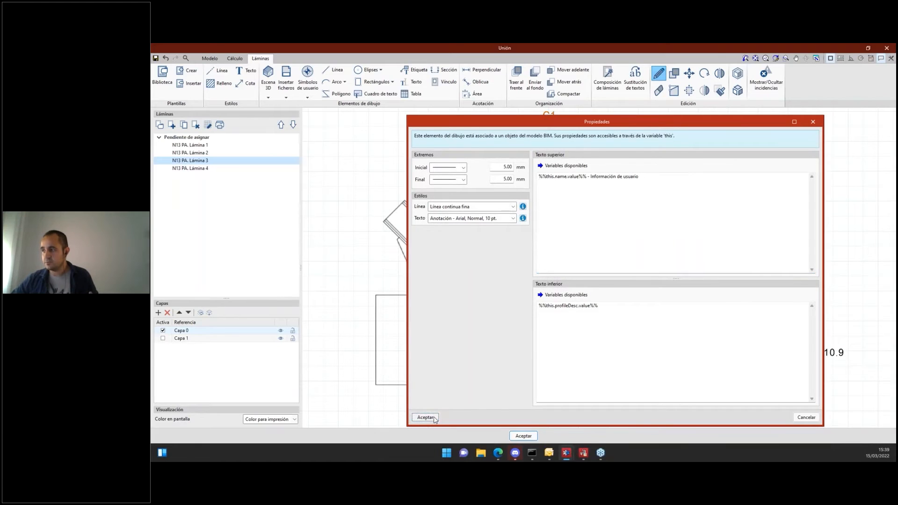
# - Move the Placa base view with its caption down into the empty area of the sheet below the Planta view
pyautogui.scroll(3, 571, 158)
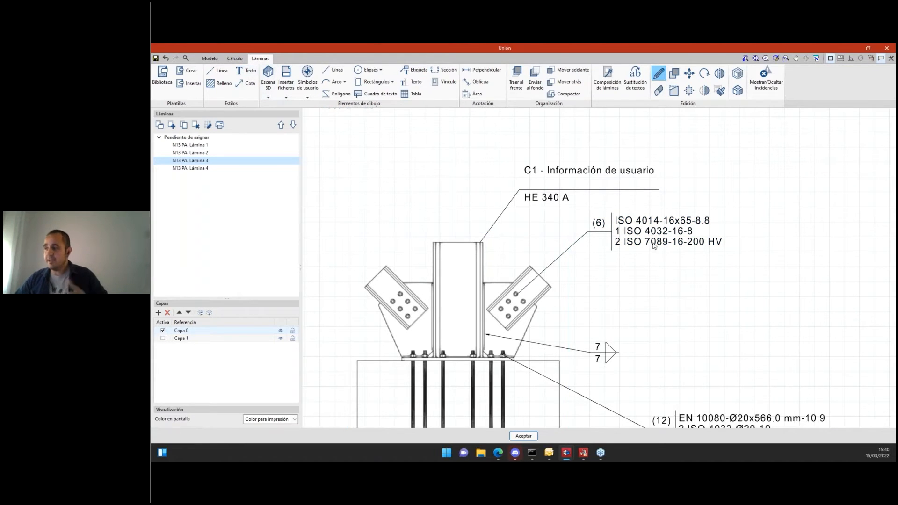
pyautogui.scroll(-5, 625, 300)
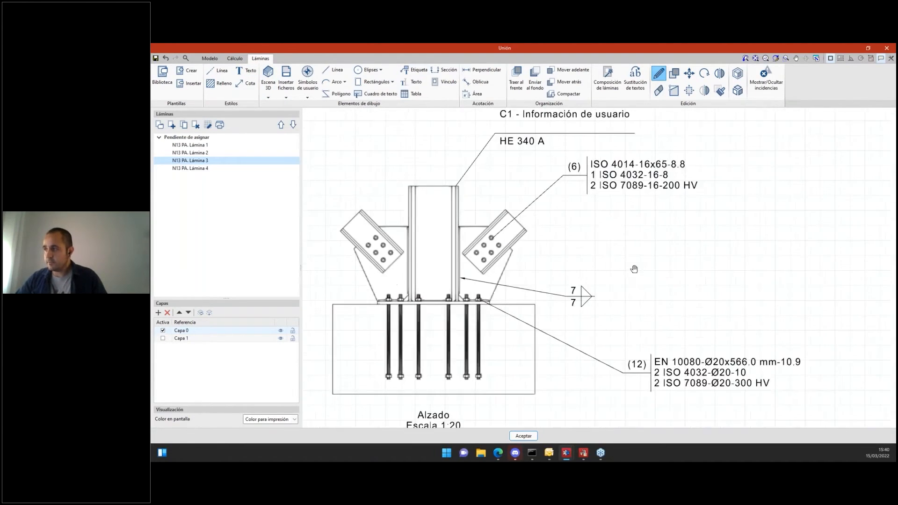
pyautogui.moveTo(695, 298); pyautogui.dragTo(654, 303, button='middle')
pyautogui.moveTo(789, 223); pyautogui.dragTo(659, 284, button='middle')
pyautogui.moveTo(679, 168); pyautogui.dragTo(619, 178, button='middle')
pyautogui.click(690, 74)
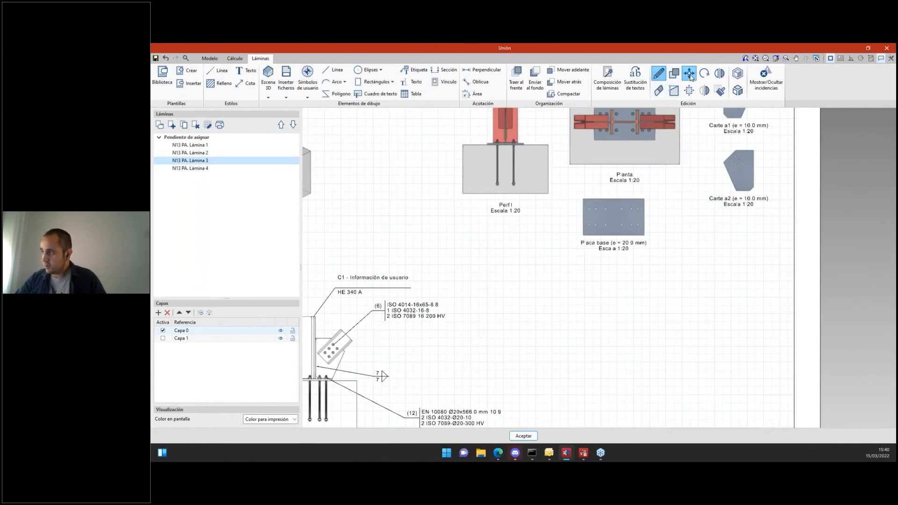
pyautogui.click(628, 218)
pyautogui.click(623, 222)
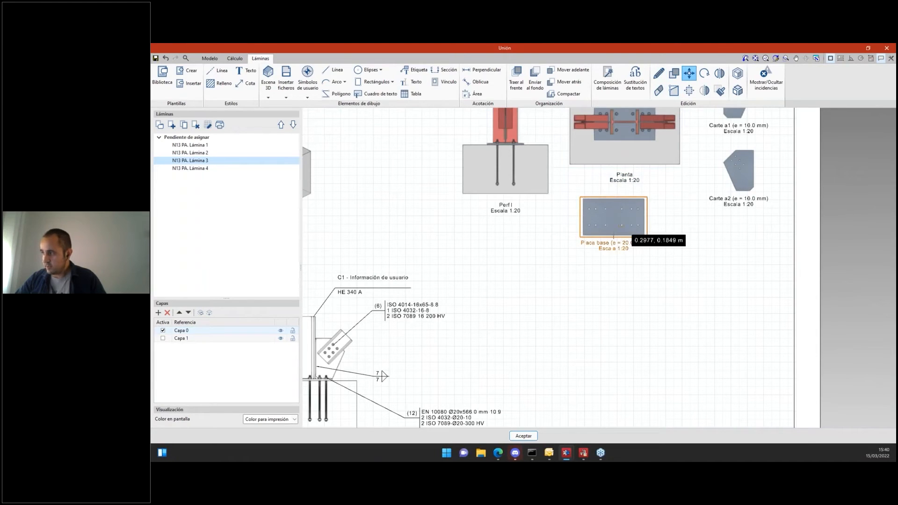
pyautogui.click(621, 307)
pyautogui.scroll(4, 673, 343)
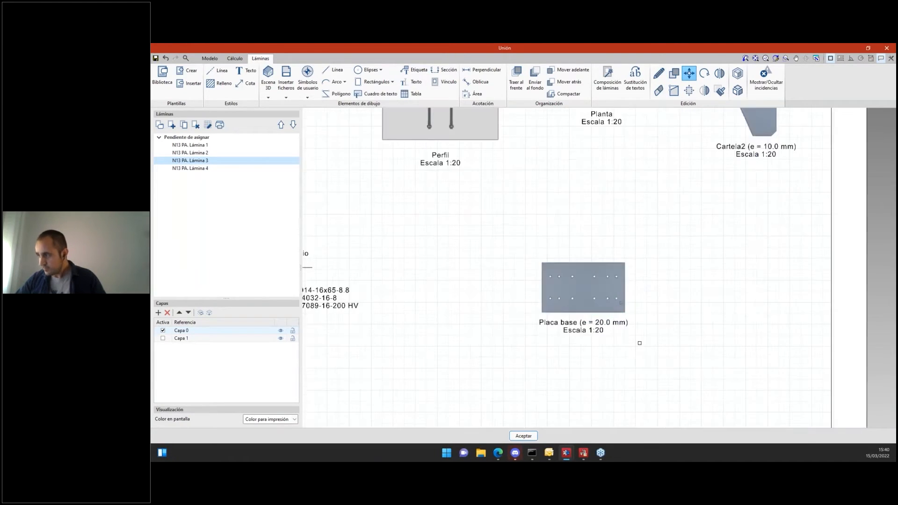
pyautogui.press('Escape')
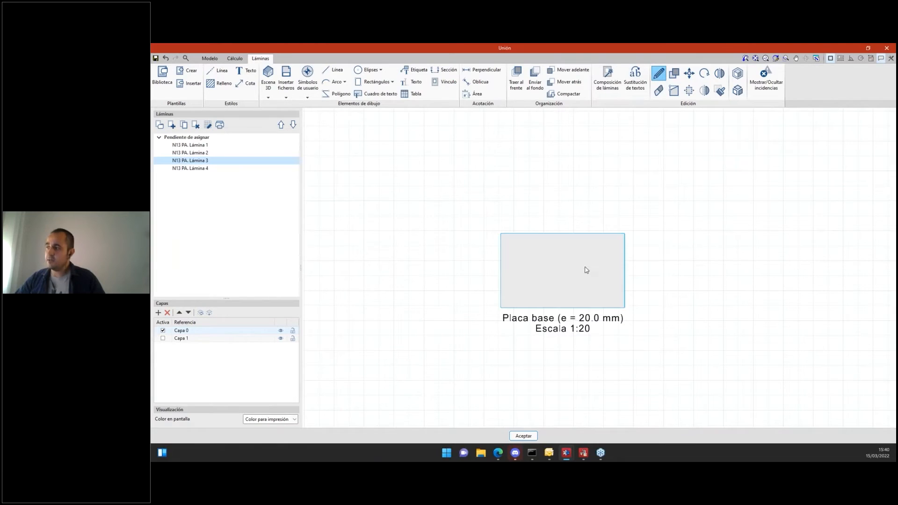
# - Change the Placa base view's display mode to Imagen monocroma
pyautogui.doubleClick(563, 269)
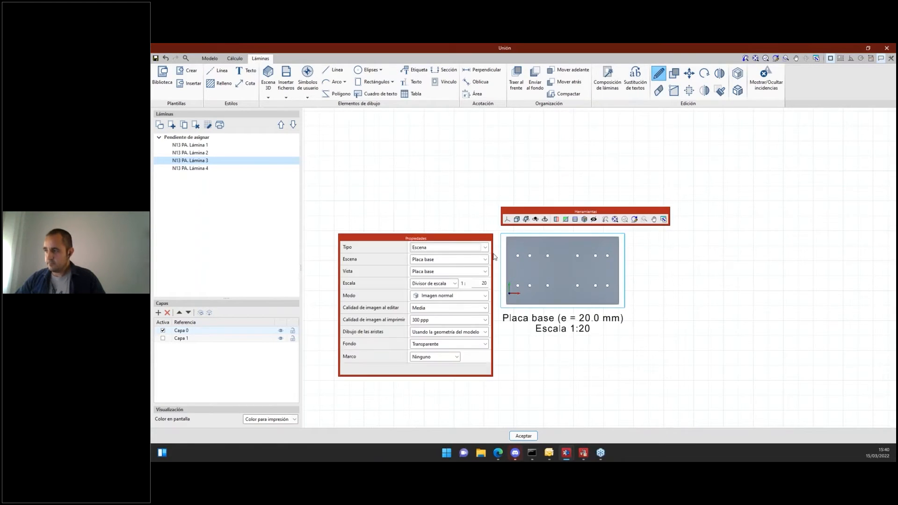
pyautogui.click(468, 296)
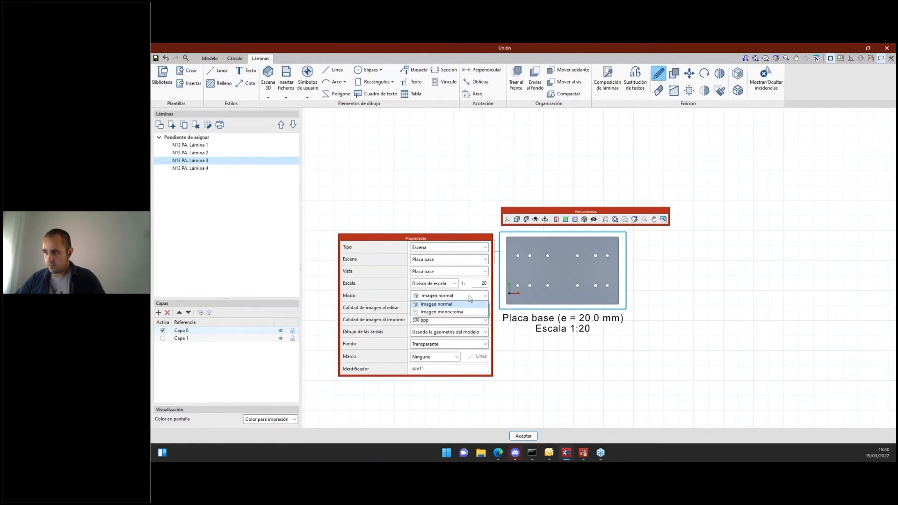
pyautogui.click(466, 314)
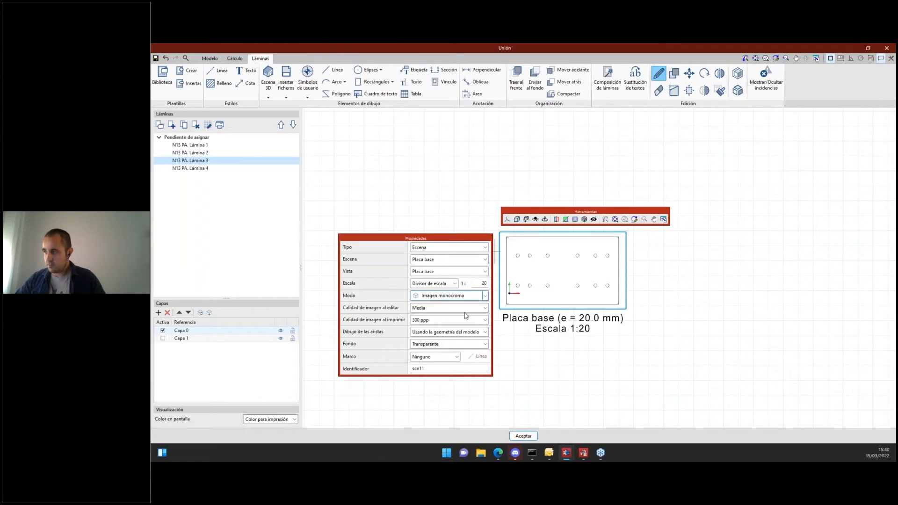
# - Add real-distance perpendicular dimensions for the base plate's overall length above the view and its overall width beside it
pyautogui.click(602, 380)
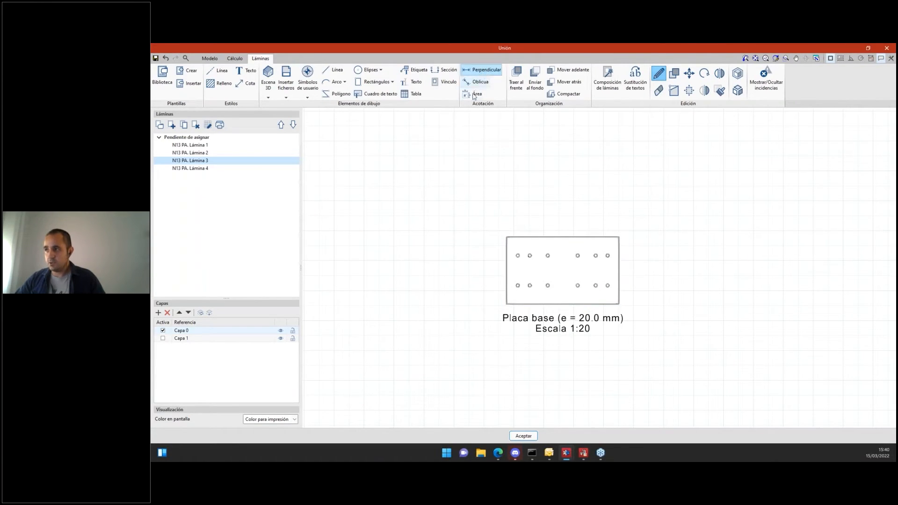
pyautogui.click(481, 69)
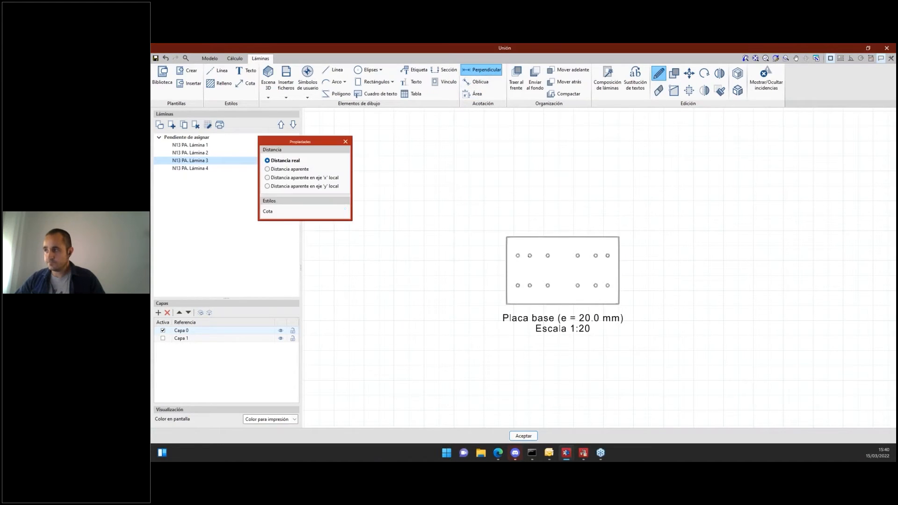
pyautogui.click(507, 237)
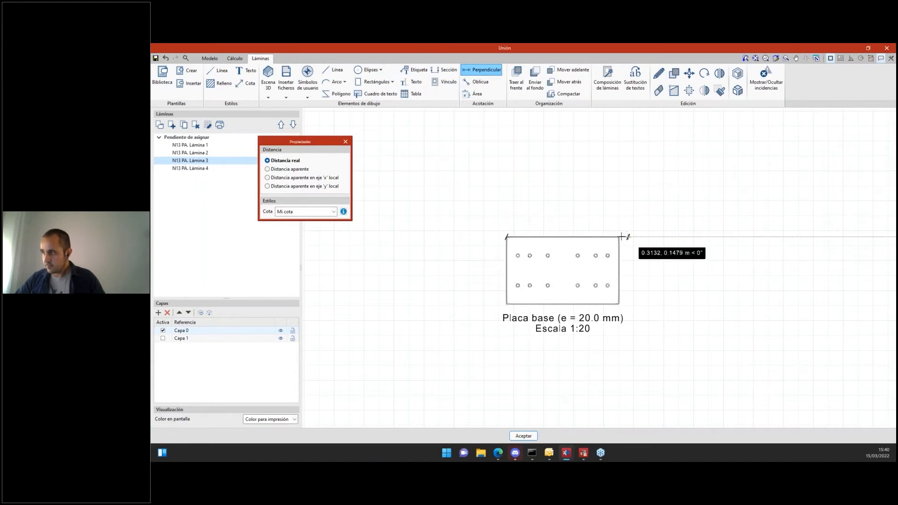
pyautogui.click(618, 237)
pyautogui.click(619, 200)
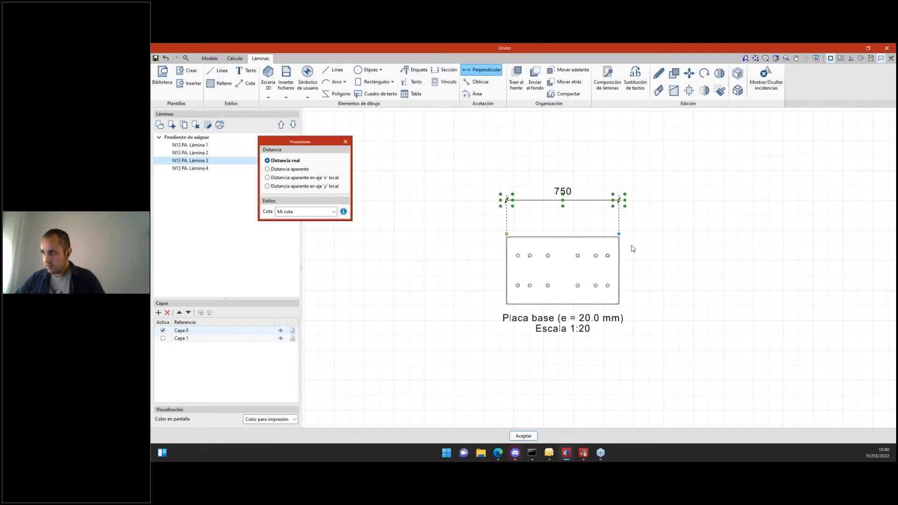
pyautogui.click(619, 237)
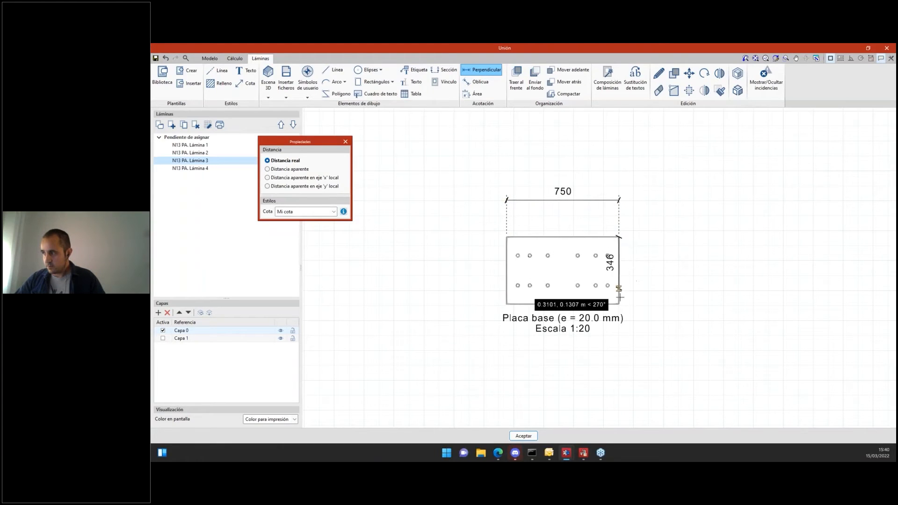
pyautogui.click(619, 304)
pyautogui.click(679, 315)
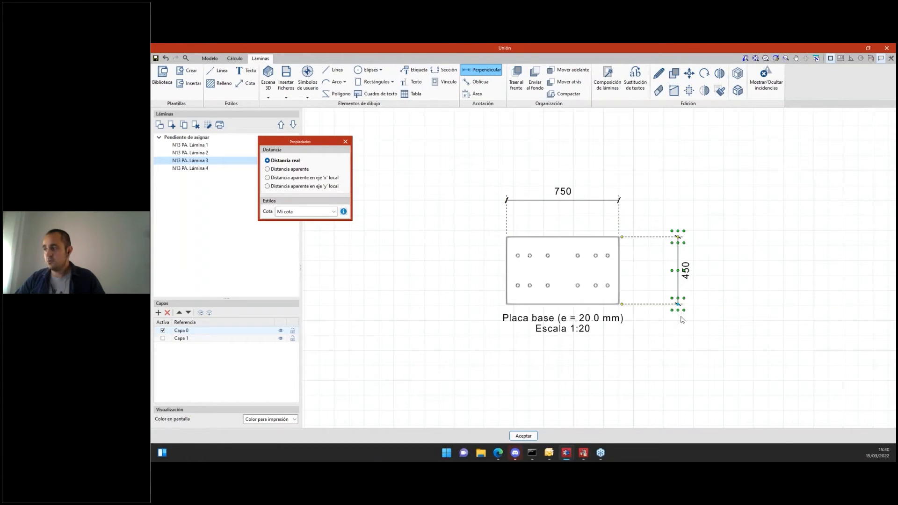
# - Dimension the local y apparent distance from the base plate's lower corner to the lower hole row, placed inside the overall width dimension
pyautogui.scroll(2, 639, 316)
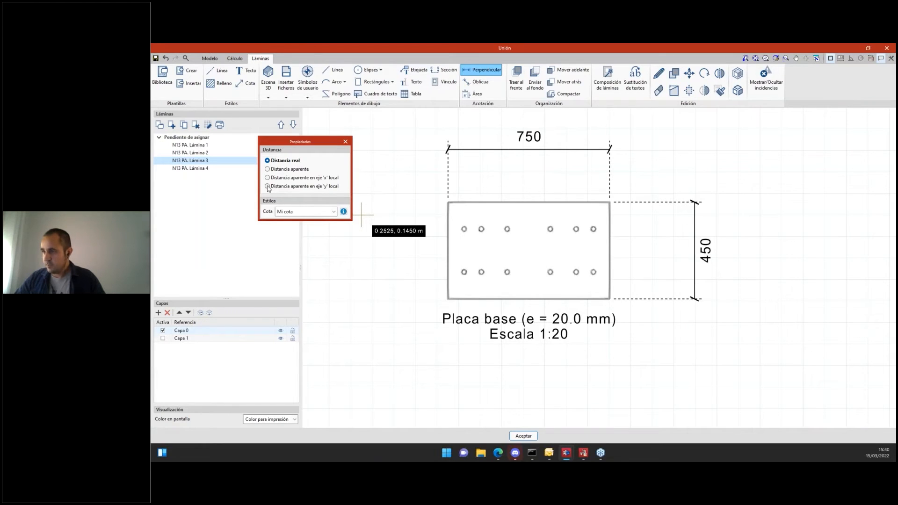
pyautogui.click(267, 186)
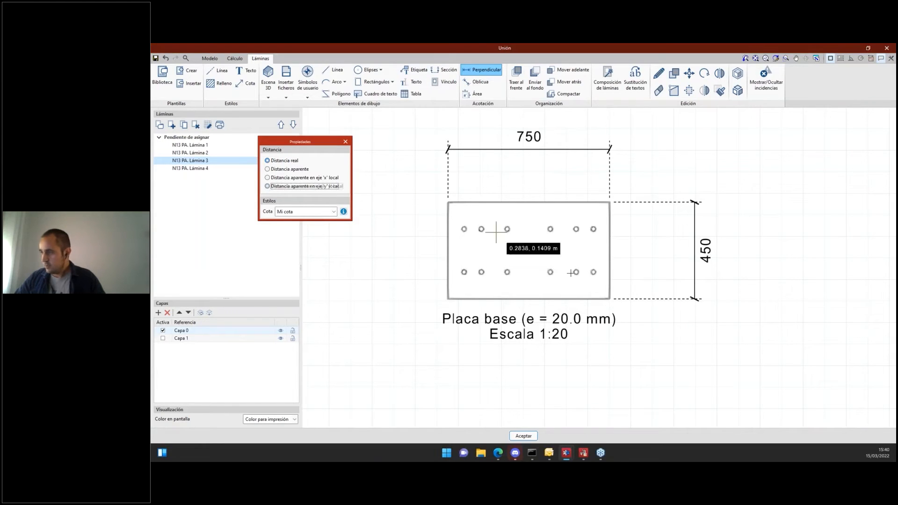
pyautogui.click(611, 299)
pyautogui.scroll(5, 593, 272)
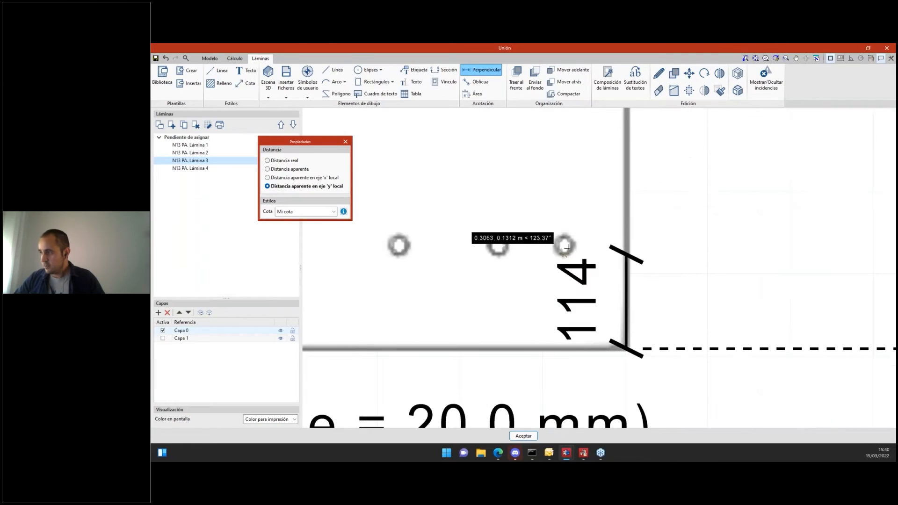
pyautogui.click(564, 245)
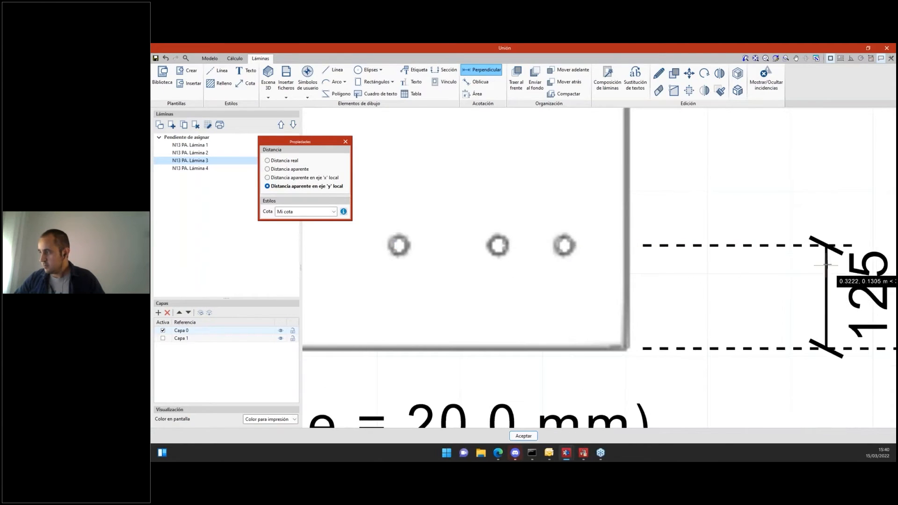
pyautogui.click(827, 265)
# - Dimension the local y spacing between the lower and upper hole rows, in line with the lower edge dimension
pyautogui.moveTo(670, 252); pyautogui.dragTo(660, 306, button='middle')
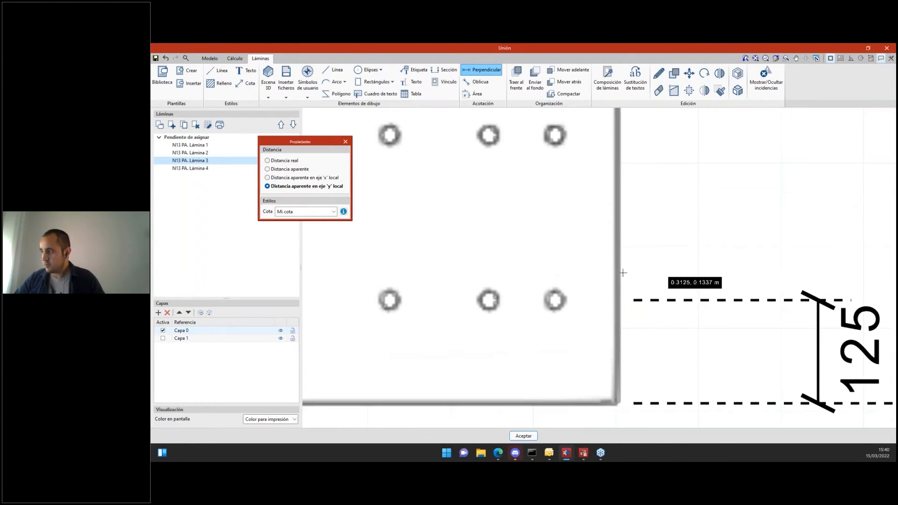
pyautogui.click(557, 137)
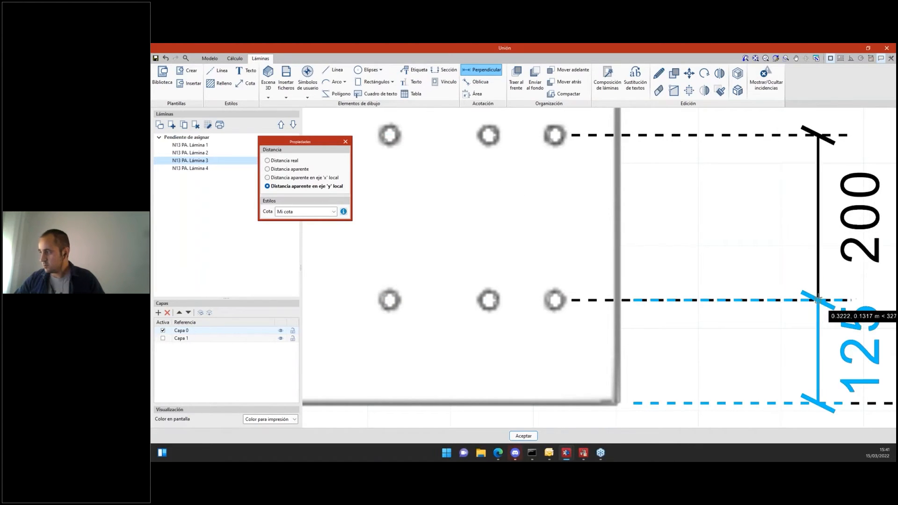
pyautogui.click(800, 261)
pyautogui.scroll(-4, 655, 243)
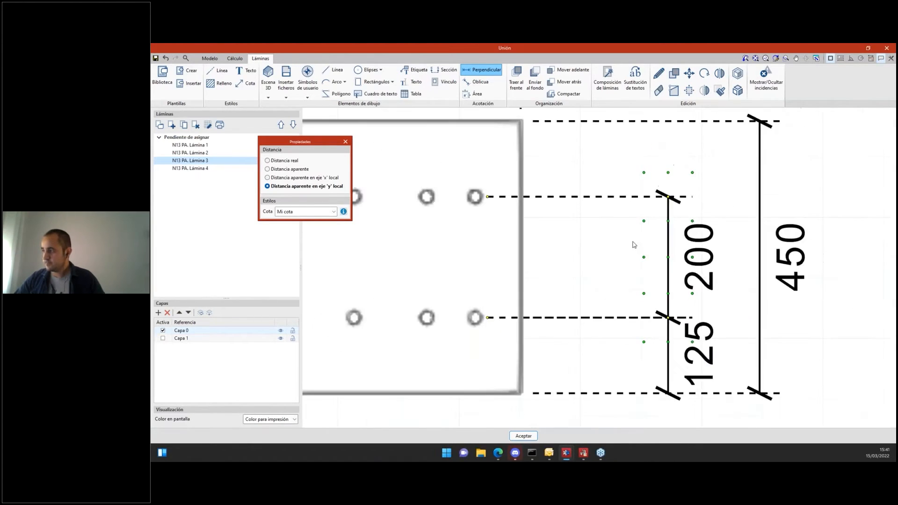
pyautogui.moveTo(589, 218); pyautogui.dragTo(581, 236, button='middle')
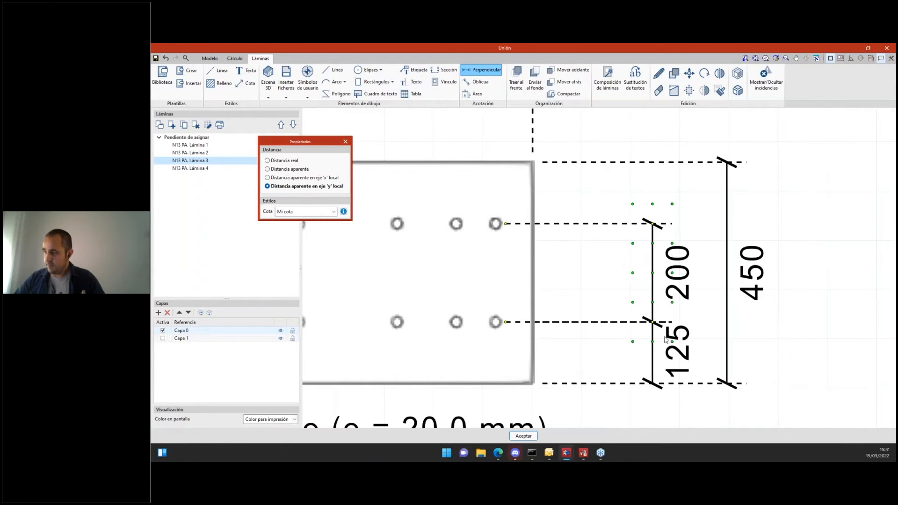
pyautogui.click(672, 205)
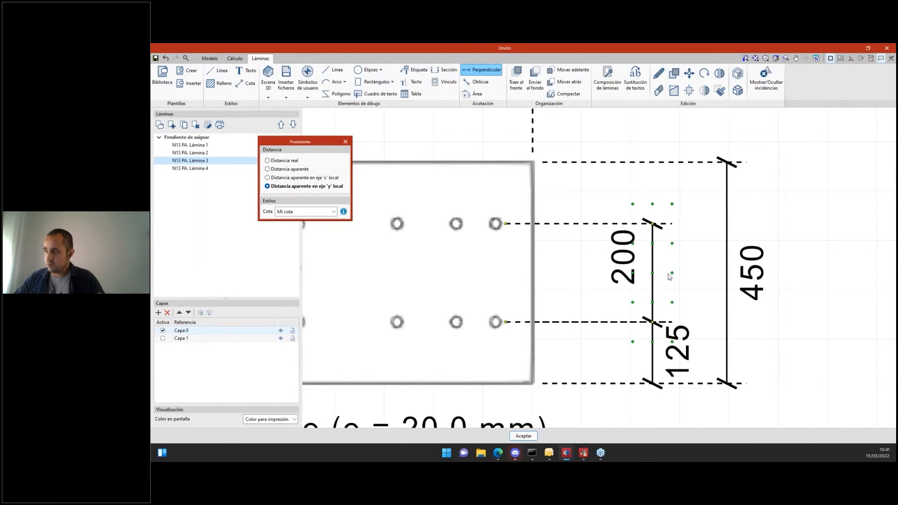
pyautogui.click(604, 282)
# - Dimension the local y distance from the upper hole row to the plate's upper corner, aligned with the hole spacing dimension
pyautogui.scroll(2, 497, 218)
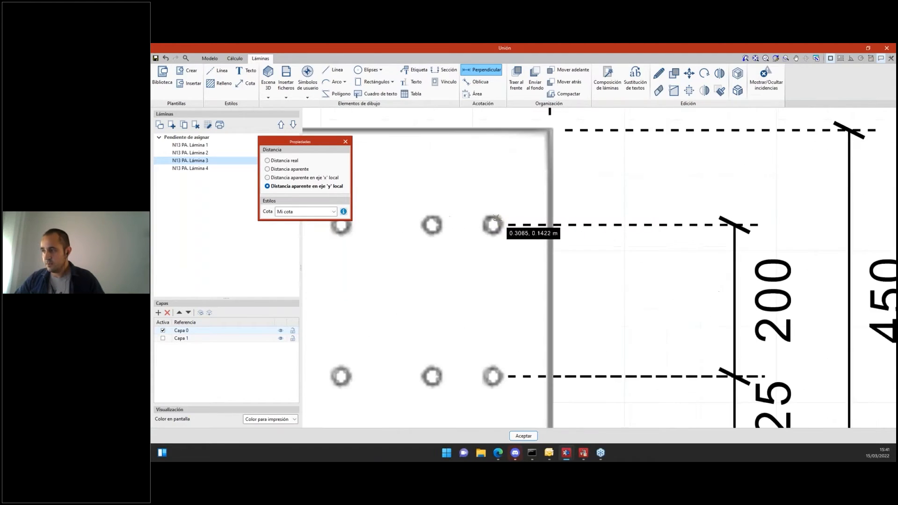
pyautogui.scroll(1, 496, 218)
pyautogui.click(492, 224)
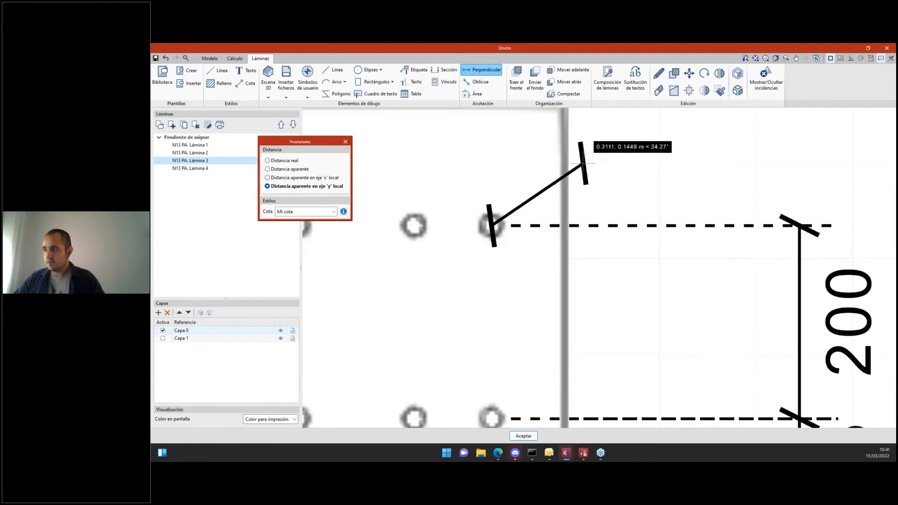
pyautogui.moveTo(583, 163); pyautogui.dragTo(570, 217, button='middle')
pyautogui.click(552, 156)
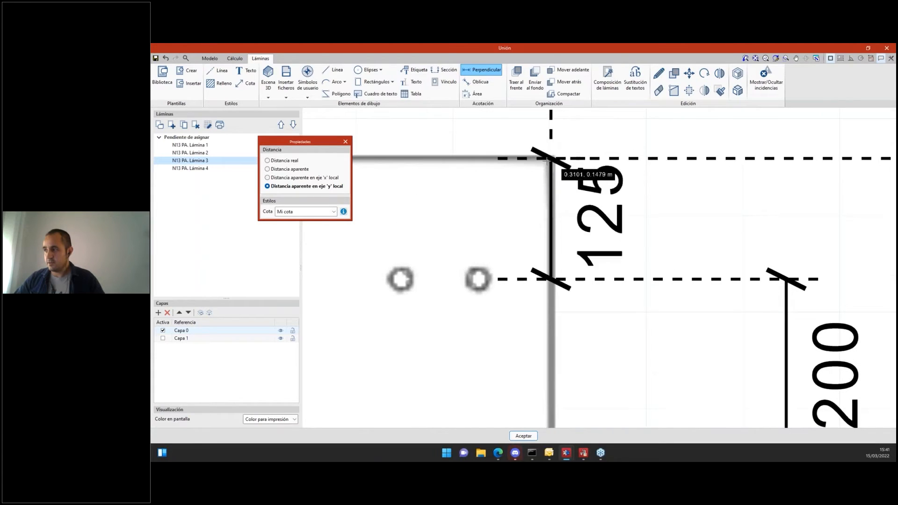
pyautogui.scroll(-2, 517, 211)
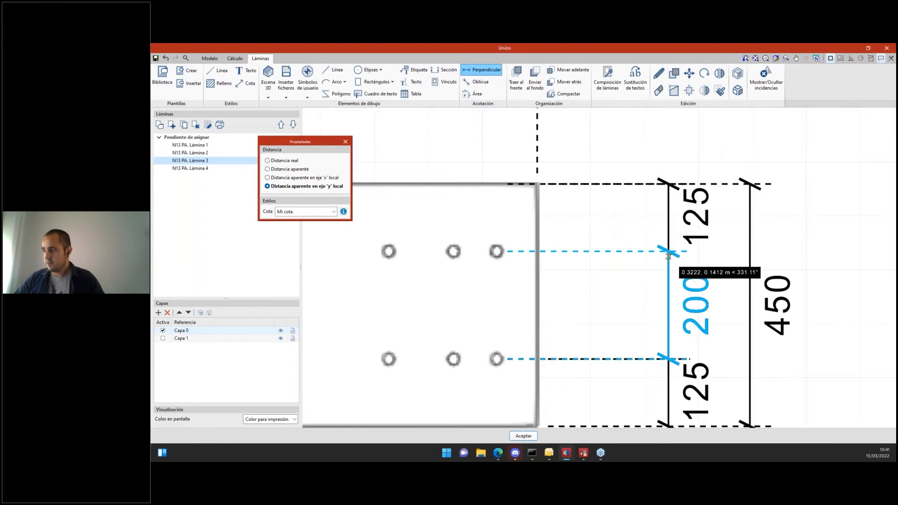
pyautogui.click(668, 251)
pyautogui.scroll(-2, 636, 272)
pyautogui.scroll(-2, 673, 205)
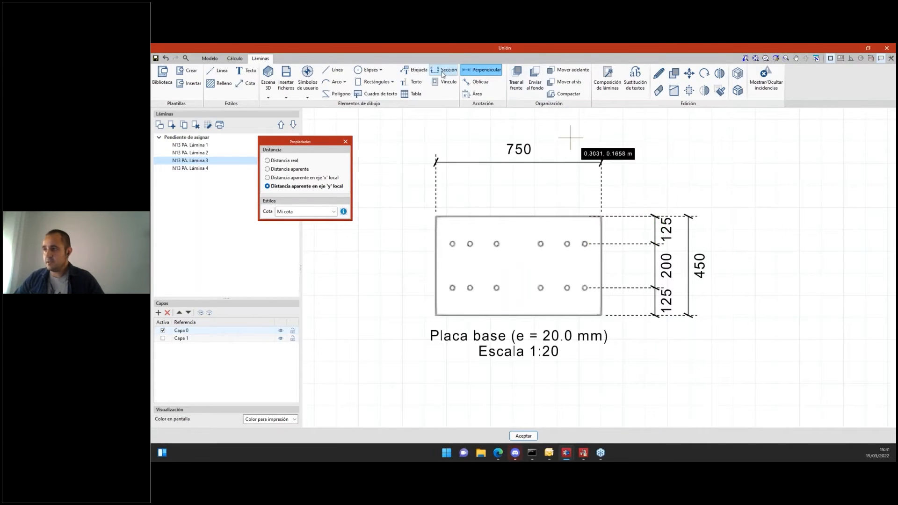
# - Add an attribute-values-only label to the base plate's upper-left drill hole, with its text placed outside the plate on the left
pyautogui.click(412, 70)
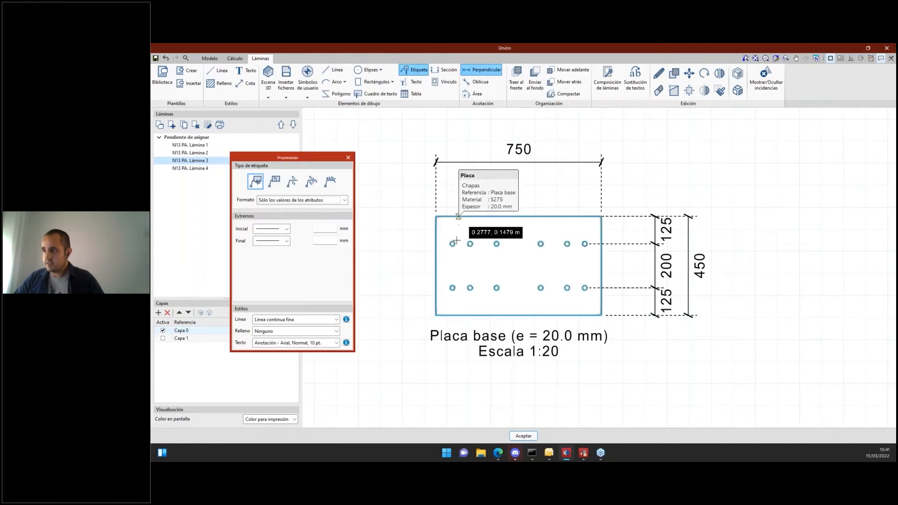
pyautogui.scroll(5, 447, 244)
pyautogui.scroll(1, 444, 246)
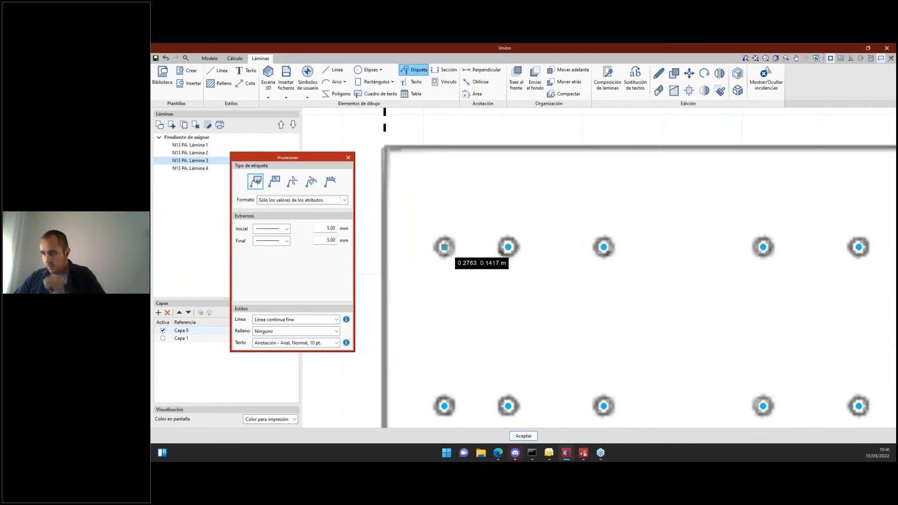
pyautogui.click(444, 247)
pyautogui.moveTo(439, 280); pyautogui.dragTo(619, 261, button='middle')
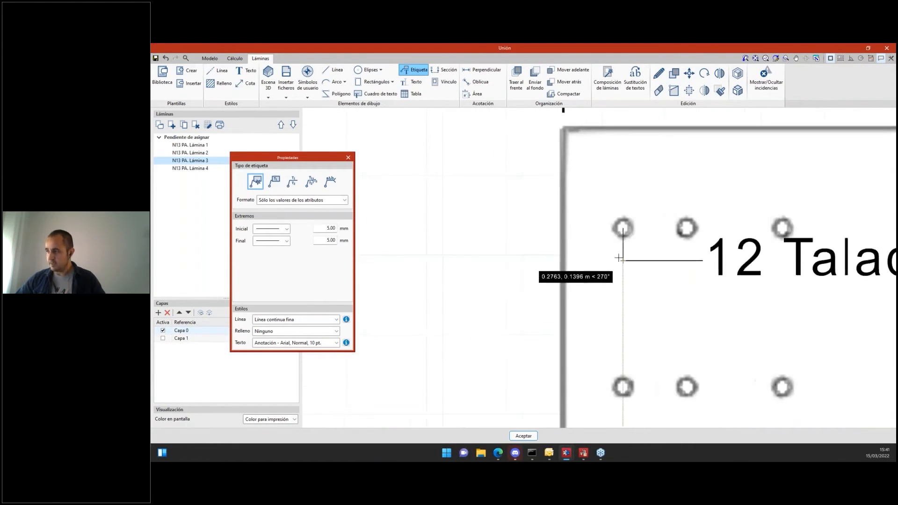
pyautogui.scroll(-2, 579, 261)
pyautogui.moveTo(537, 239); pyautogui.dragTo(671, 230, button='middle')
pyautogui.scroll(-1, 671, 230)
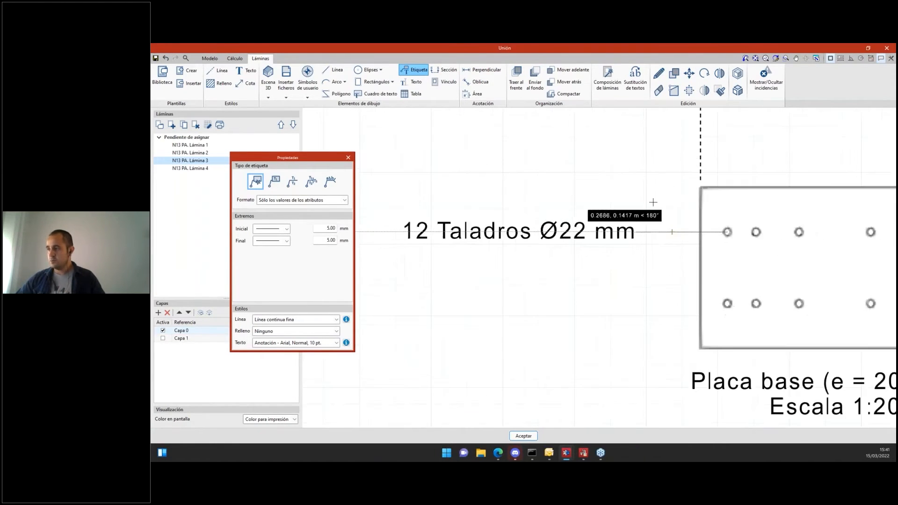
pyautogui.click(652, 197)
pyautogui.scroll(-2, 567, 261)
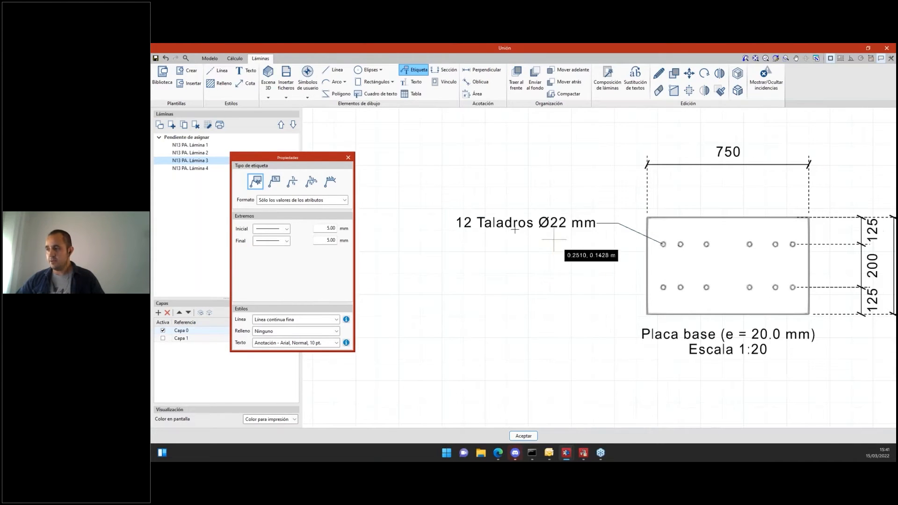
pyautogui.click(572, 225)
pyautogui.scroll(-1, 593, 307)
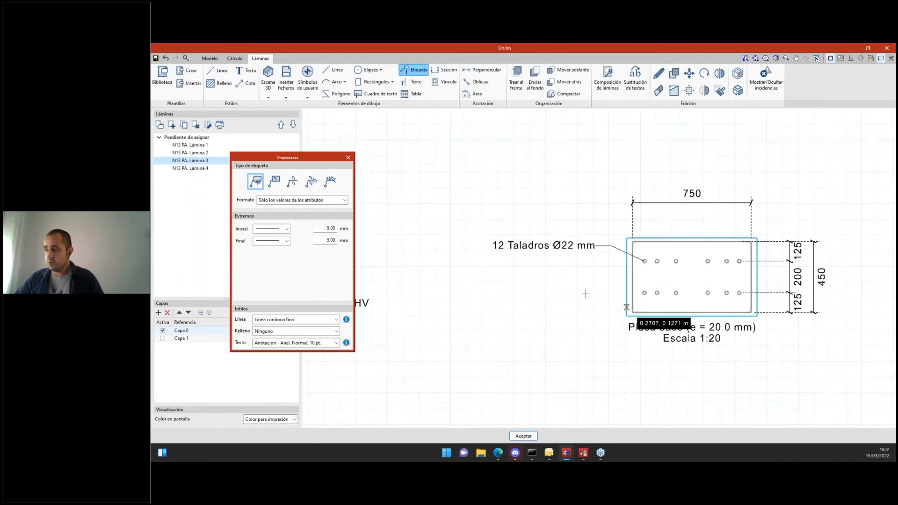
pyautogui.scroll(-2, 538, 288)
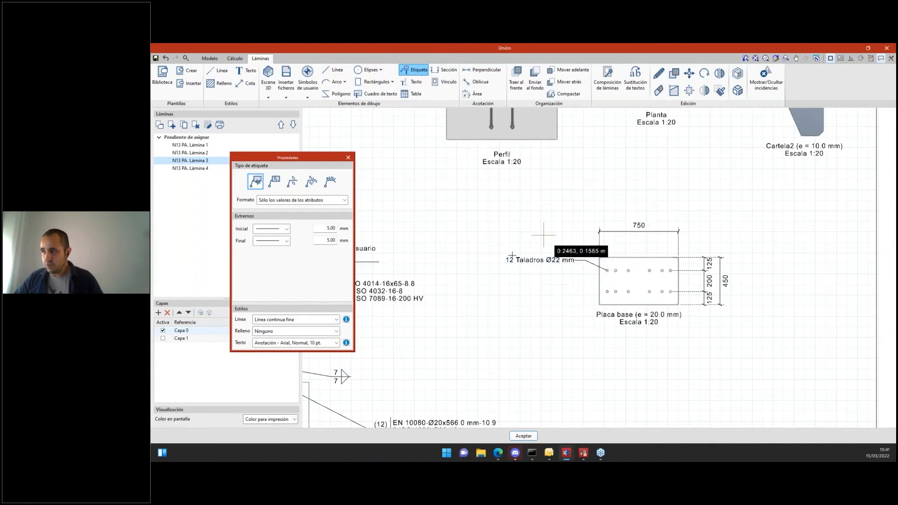
pyautogui.scroll(-5, 538, 300)
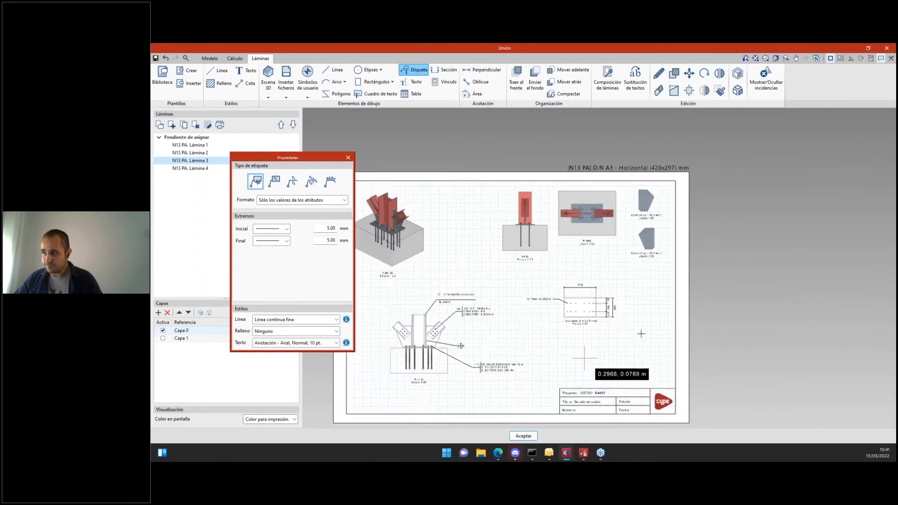
pyautogui.scroll(5, 654, 288)
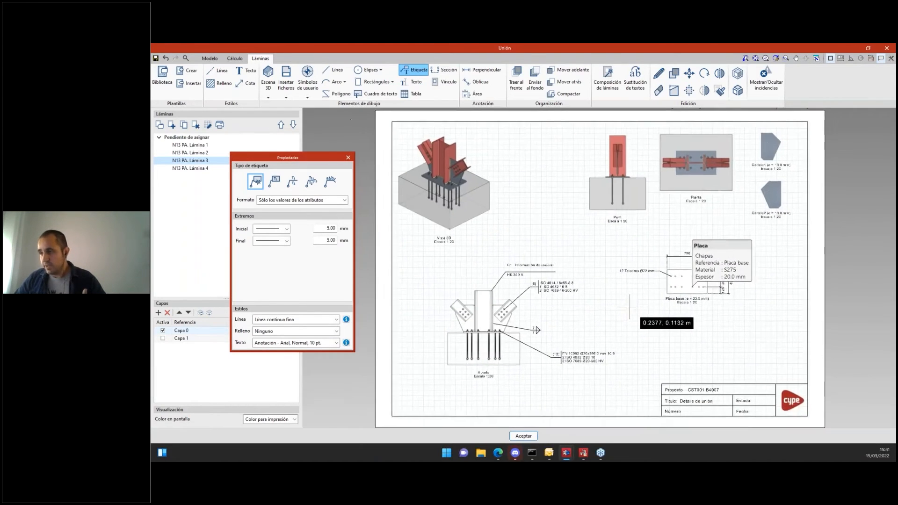
pyautogui.scroll(2, 663, 309)
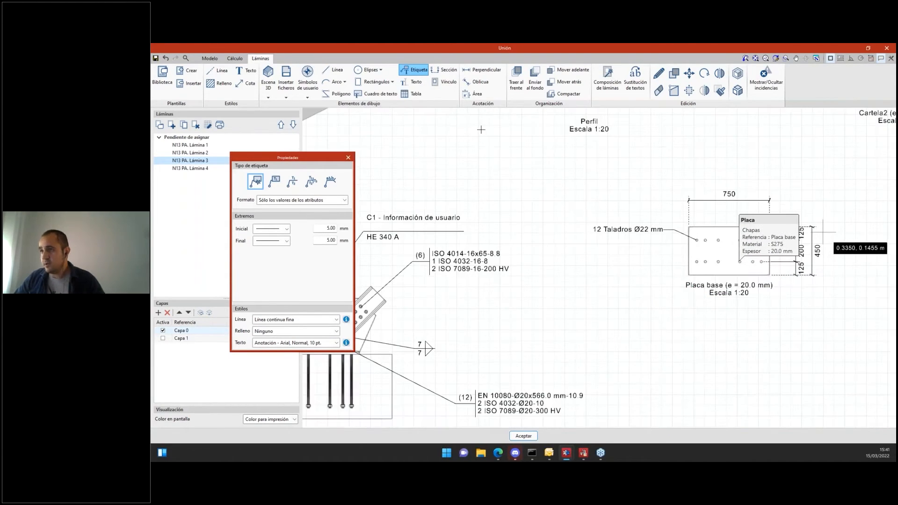
# - In the model's Anclajes operation, delete the anchors at X -300 mm and X -220 mm in the Y -100 mm row
pyautogui.click(209, 59)
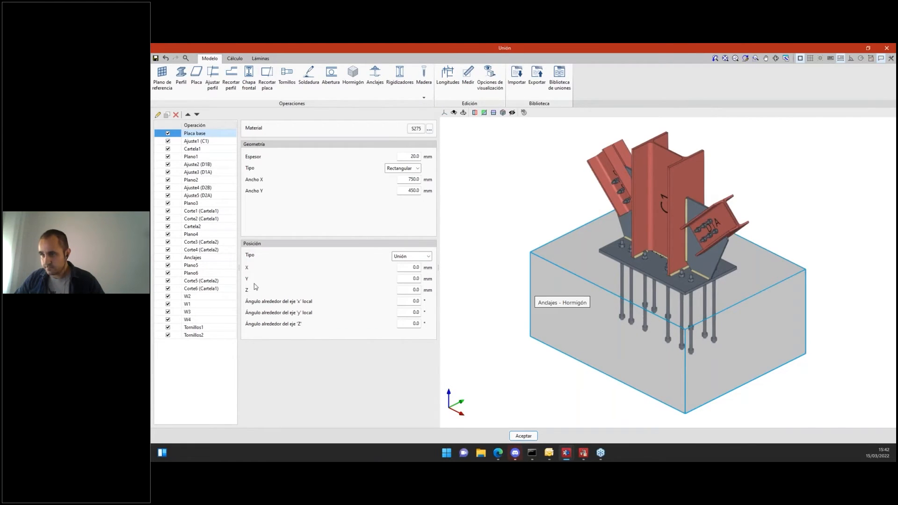
pyautogui.click(205, 257)
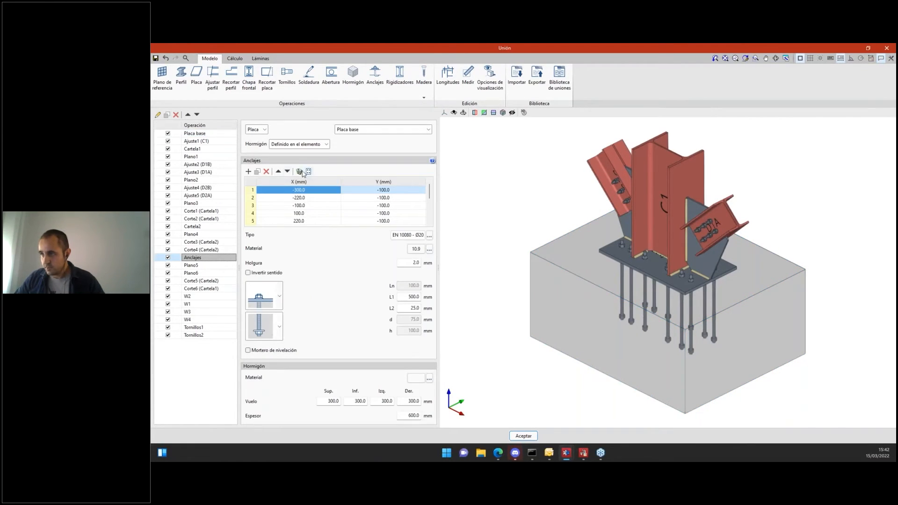
pyautogui.click(267, 173)
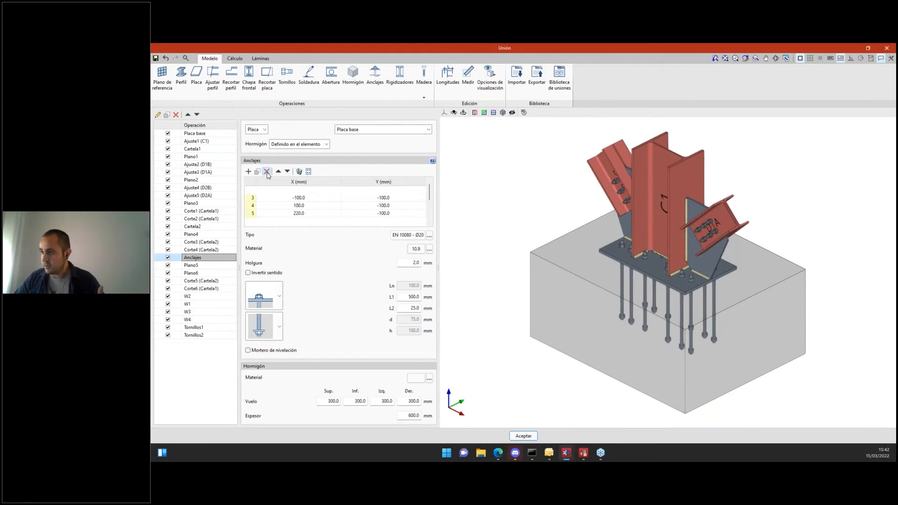
pyautogui.click(267, 172)
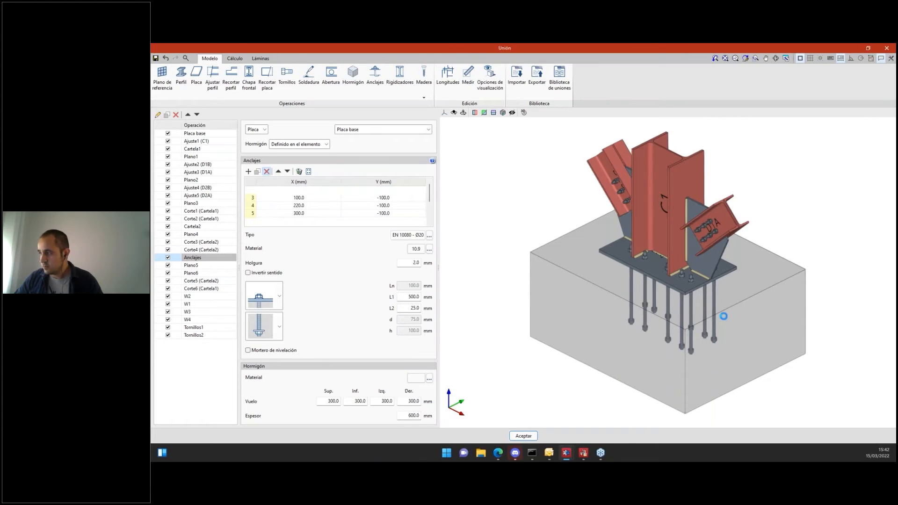
pyautogui.scroll(5, 609, 259)
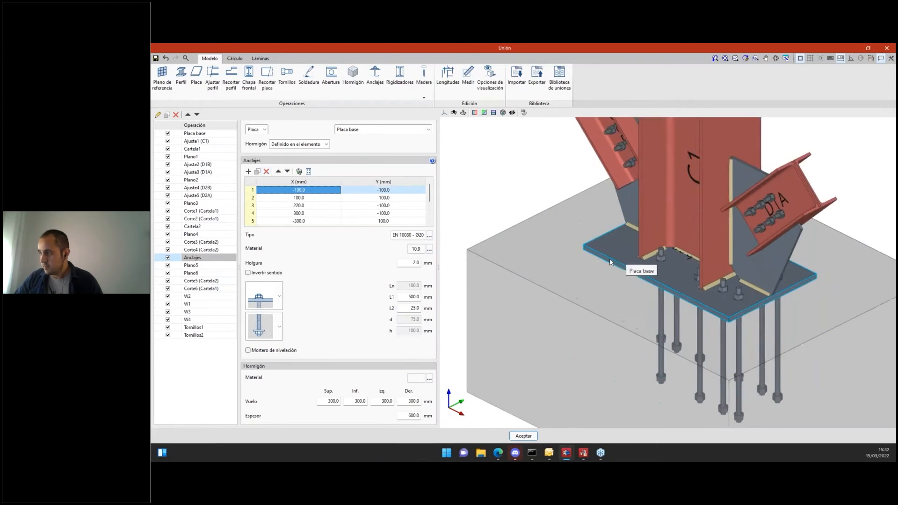
# - Set weld W2, joining Cartela2 to the base plate, to a 6 mm thickness and make it a site weld with the flag symbol
pyautogui.moveTo(609, 258); pyautogui.dragTo(590, 282, button='middle')
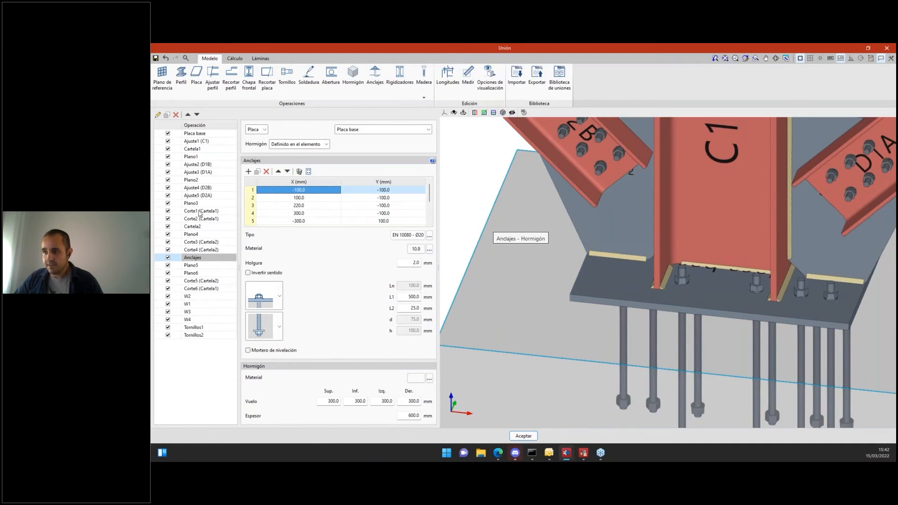
pyautogui.click(196, 296)
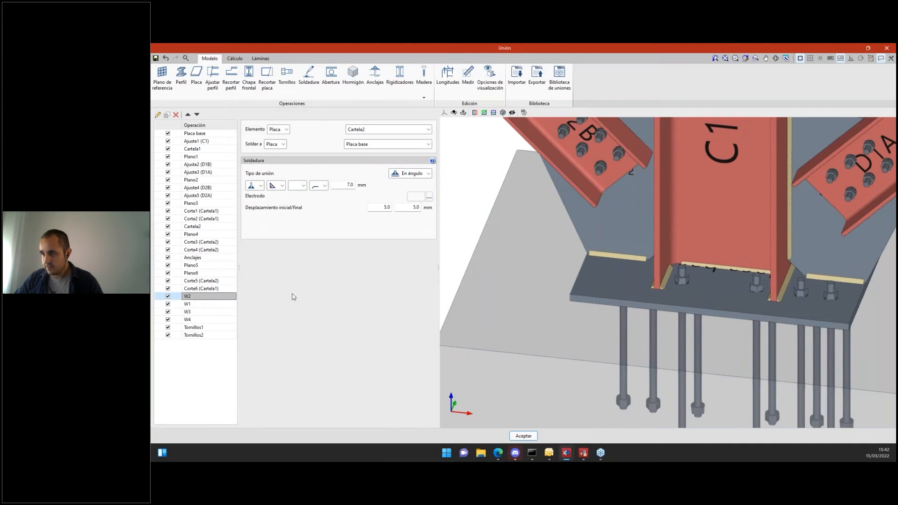
pyautogui.click(351, 186)
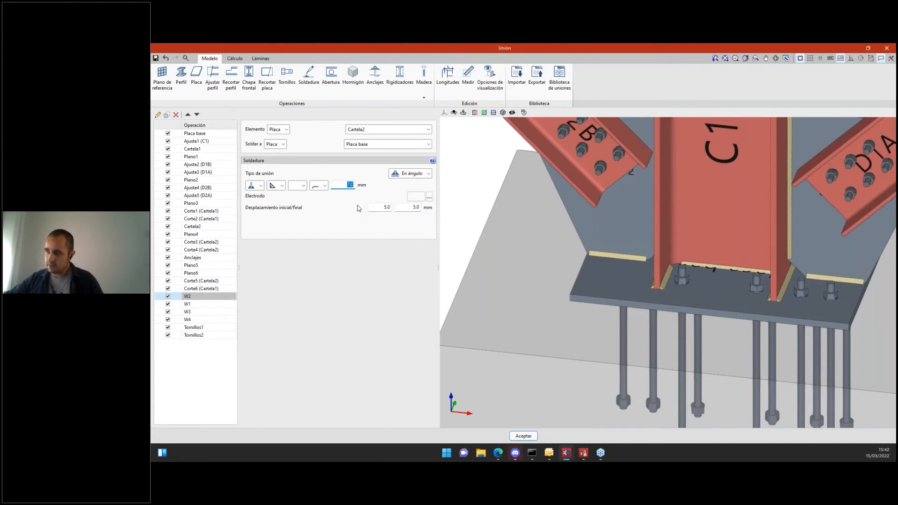
pyautogui.write('6')
pyautogui.press('Tab')
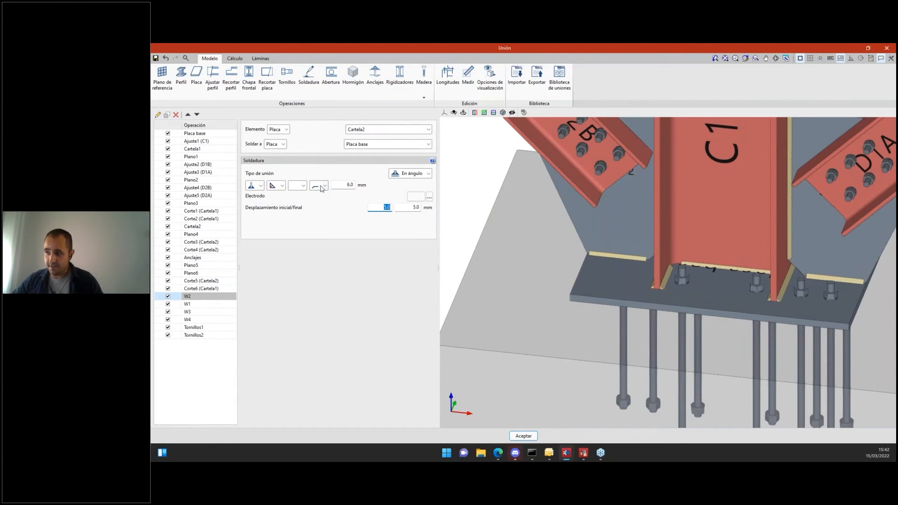
pyautogui.click(323, 189)
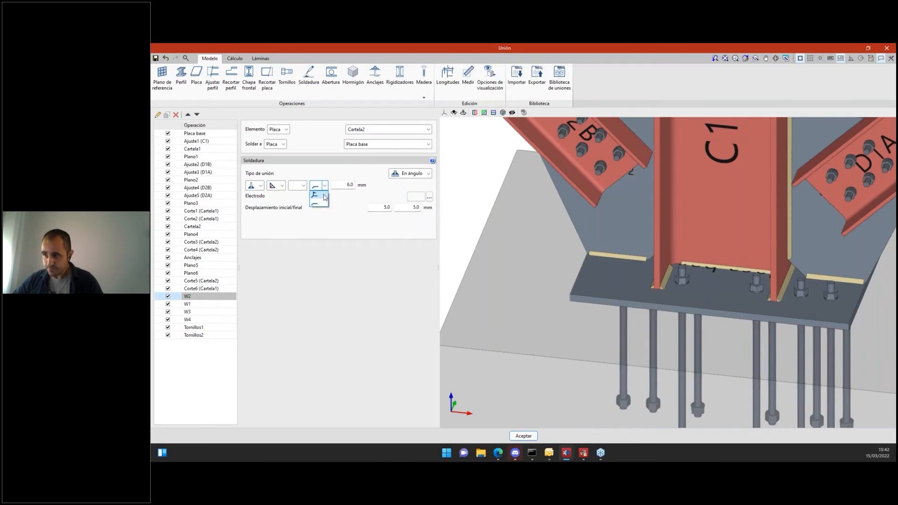
pyautogui.click(316, 201)
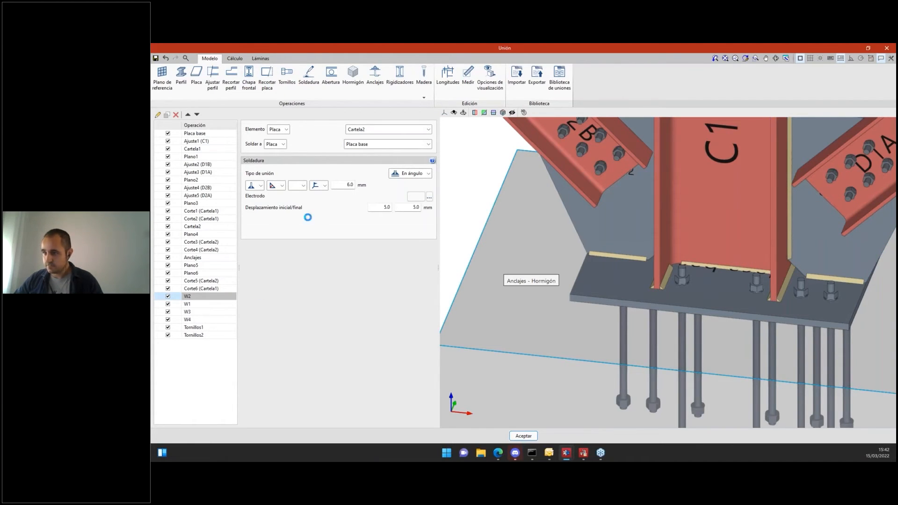
# - Make weld W4, joining Cartela1 to C1's lower flange, a site weld with a thickness of 8 mm
pyautogui.click(326, 186)
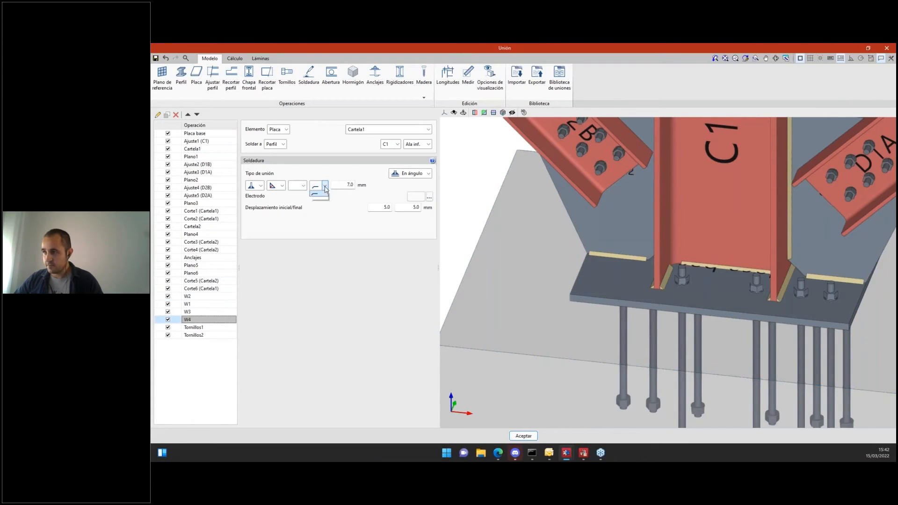
pyautogui.click(318, 202)
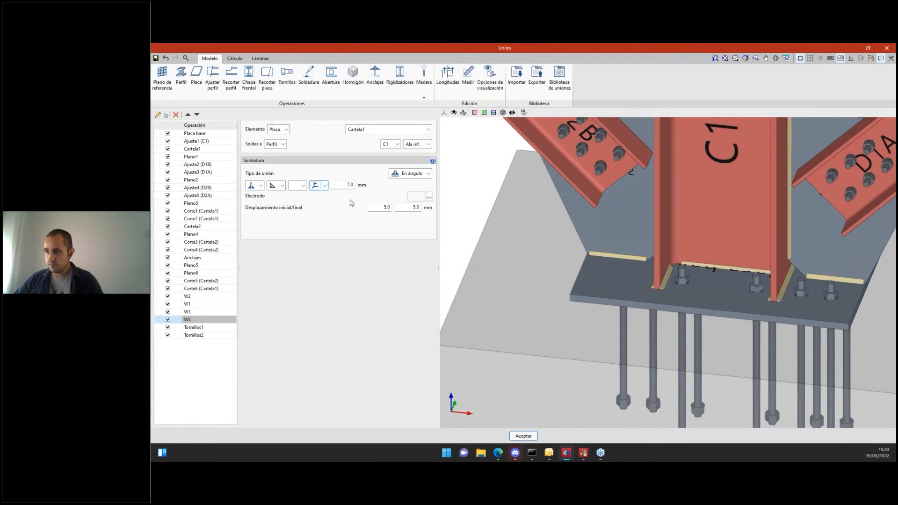
pyautogui.click(347, 185)
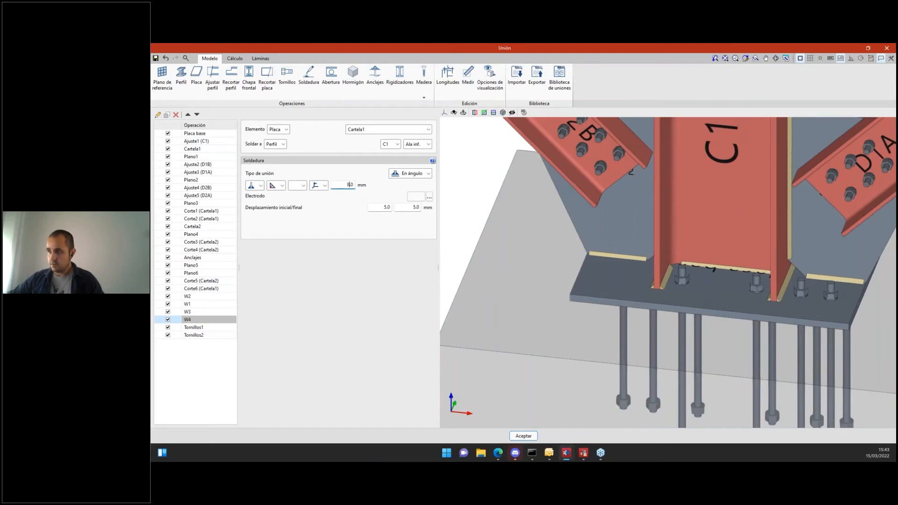
# - Return to the drawing sheets and check the weld label on sheet 3's Alzado view against the edited model
pyautogui.click(261, 58)
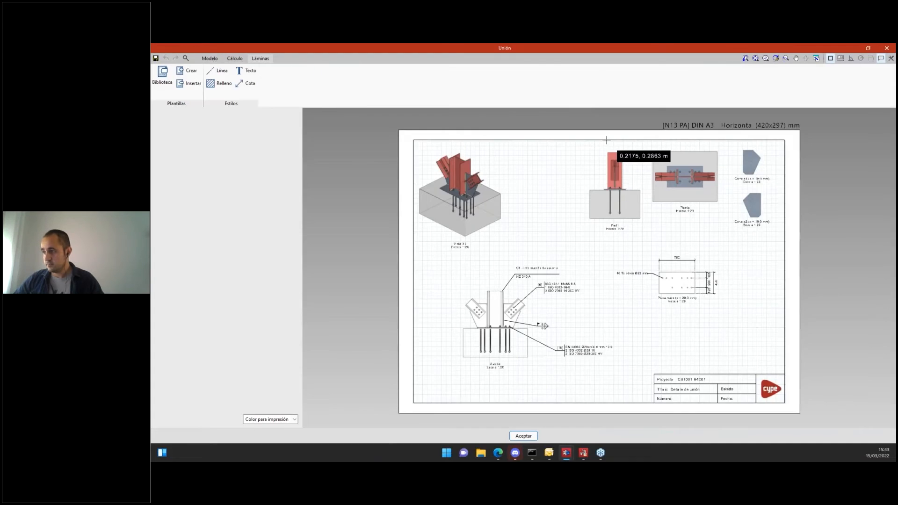
pyautogui.scroll(5, 500, 357)
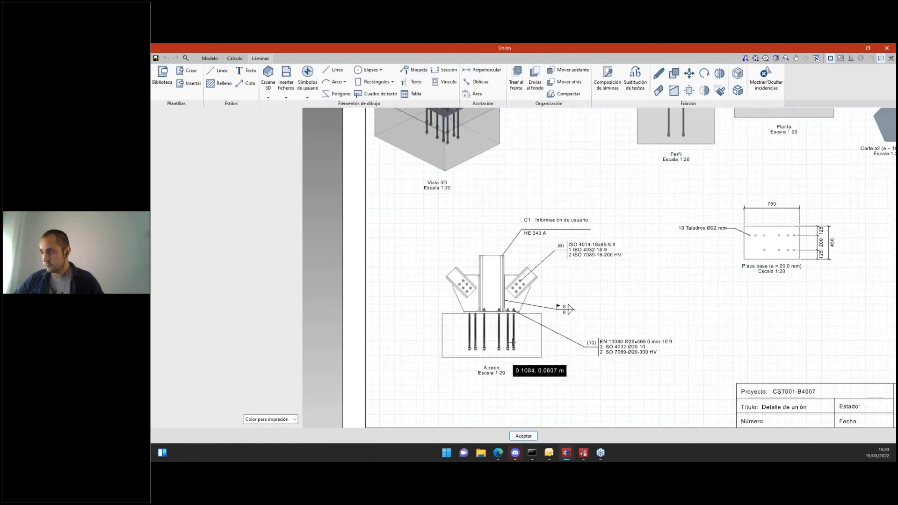
pyautogui.scroll(3, 518, 322)
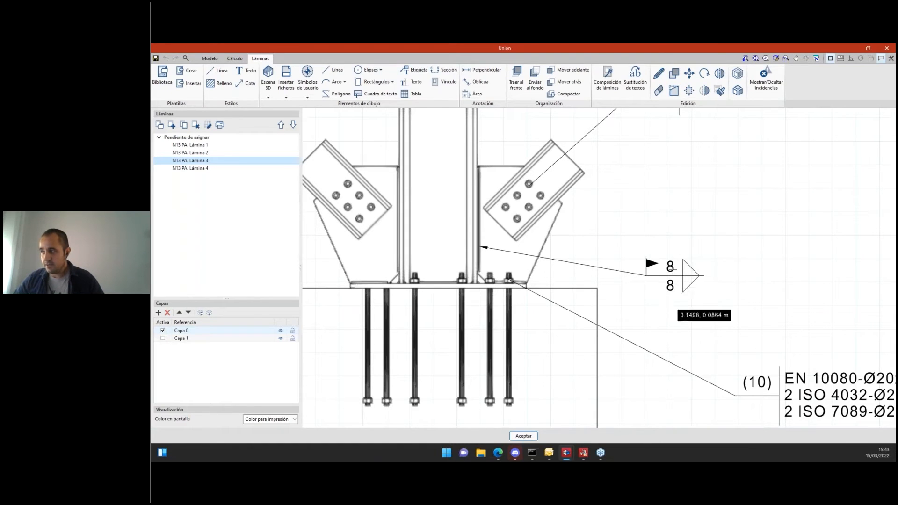
pyautogui.scroll(-5, 555, 282)
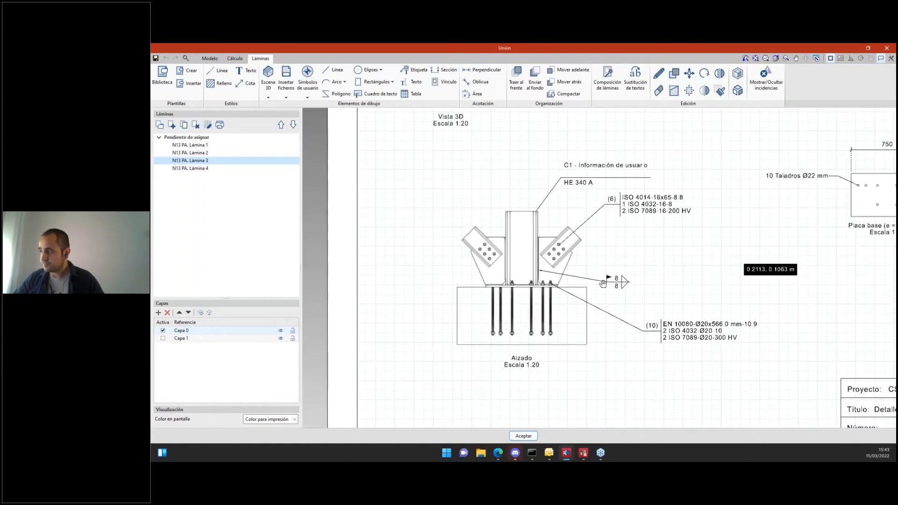
# - Examine the drill hole label and the dimensions of the Placa base view against the deleted anchors
pyautogui.scroll(5, 675, 215)
pyautogui.scroll(5, 601, 262)
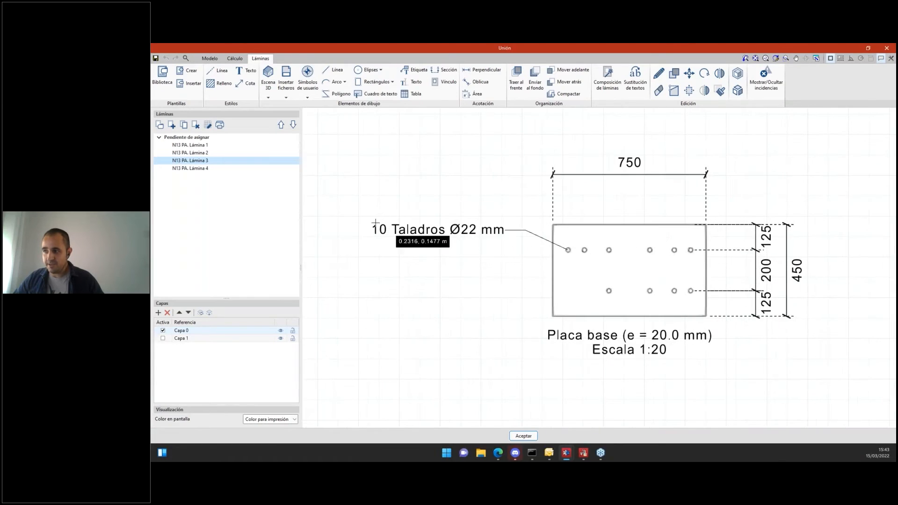
pyautogui.scroll(2, 375, 223)
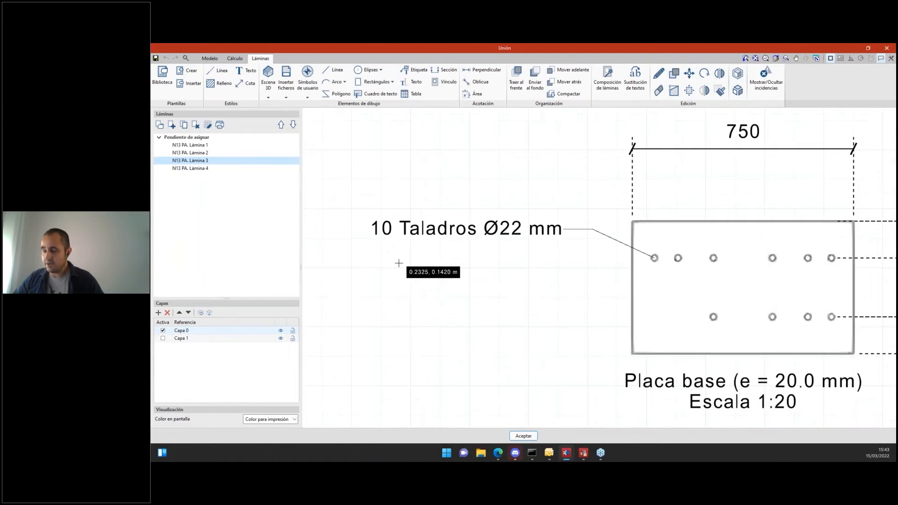
pyautogui.scroll(-3, 397, 260)
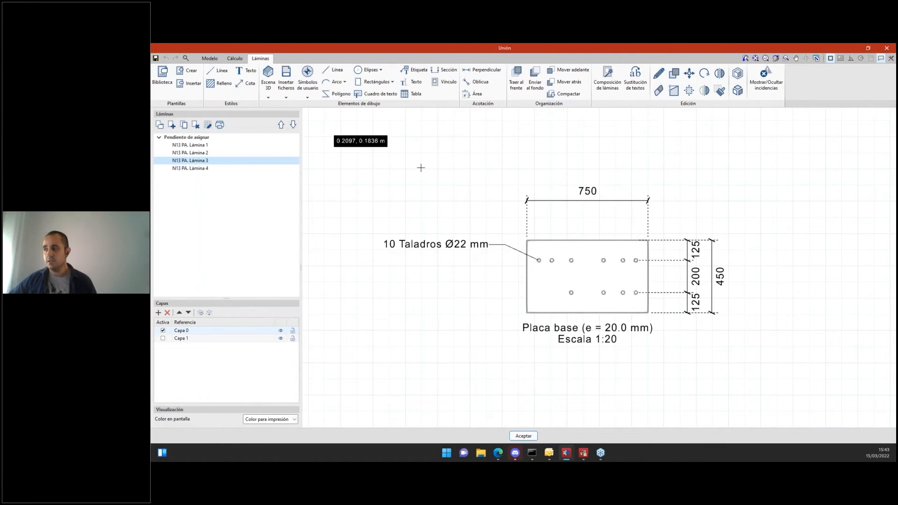
pyautogui.scroll(-1, 447, 250)
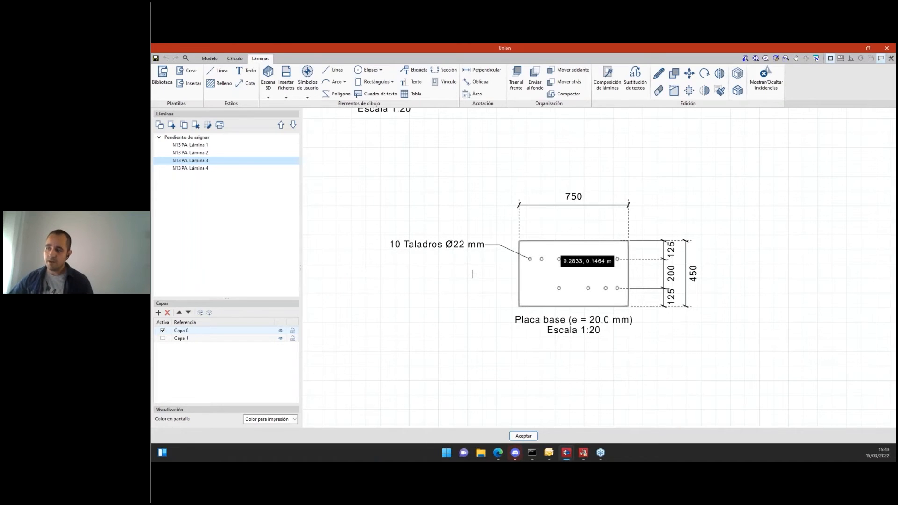
pyautogui.scroll(-2, 515, 281)
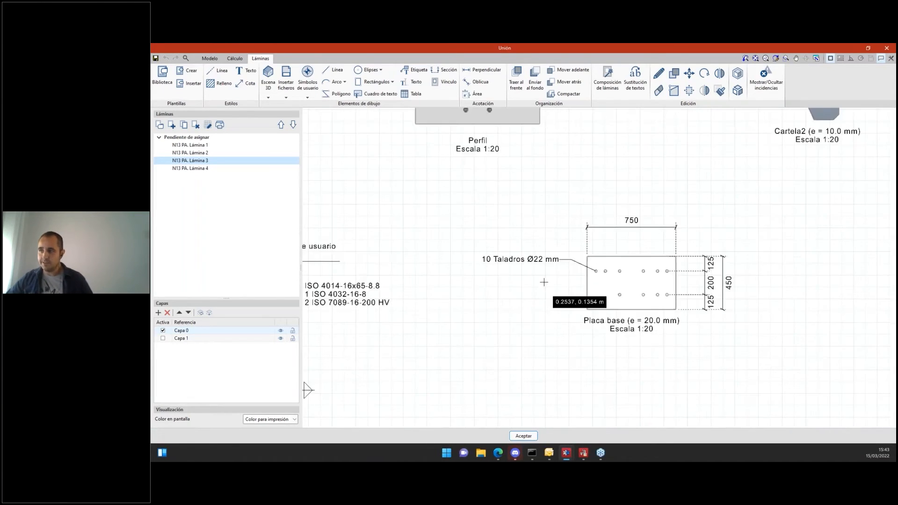
# - Examine the profile, bolt, weld and anchor labels of the Alzado view and the overall sheet layout
pyautogui.scroll(-1, 543, 282)
pyautogui.scroll(-1, 418, 252)
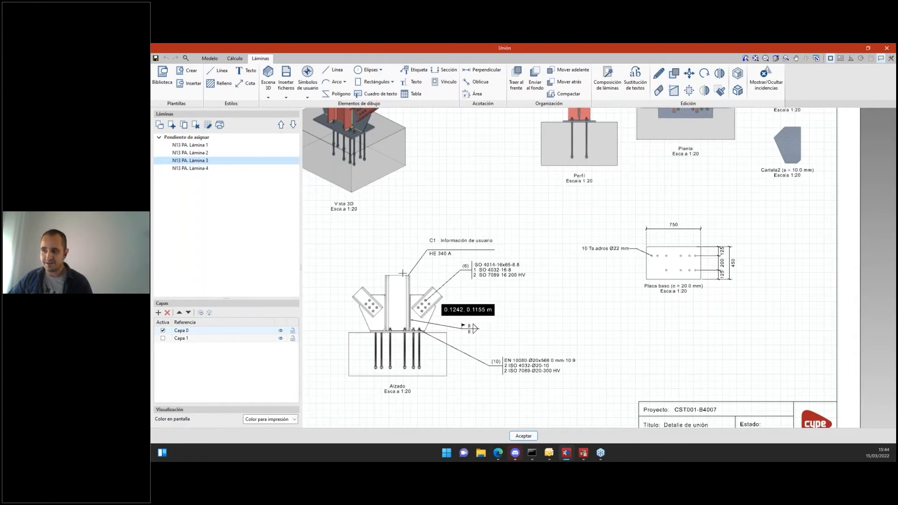
pyautogui.scroll(3, 370, 318)
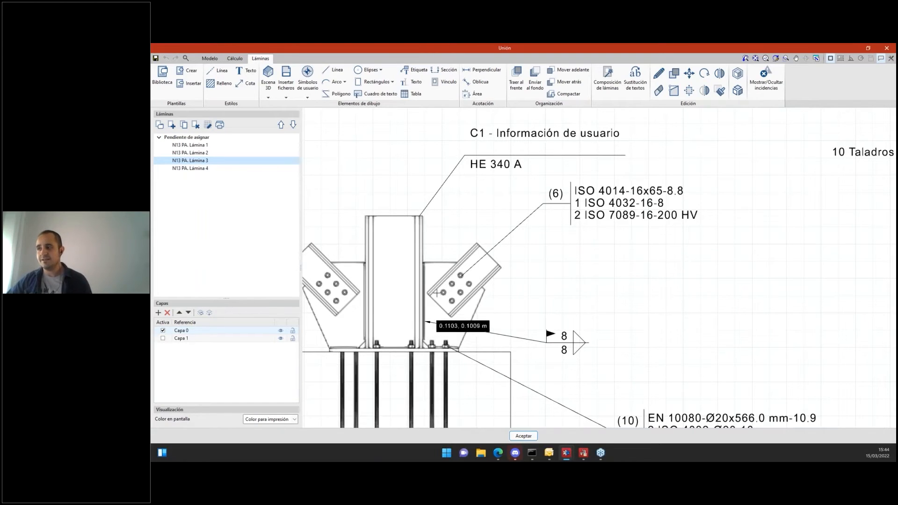
pyautogui.scroll(-3, 487, 267)
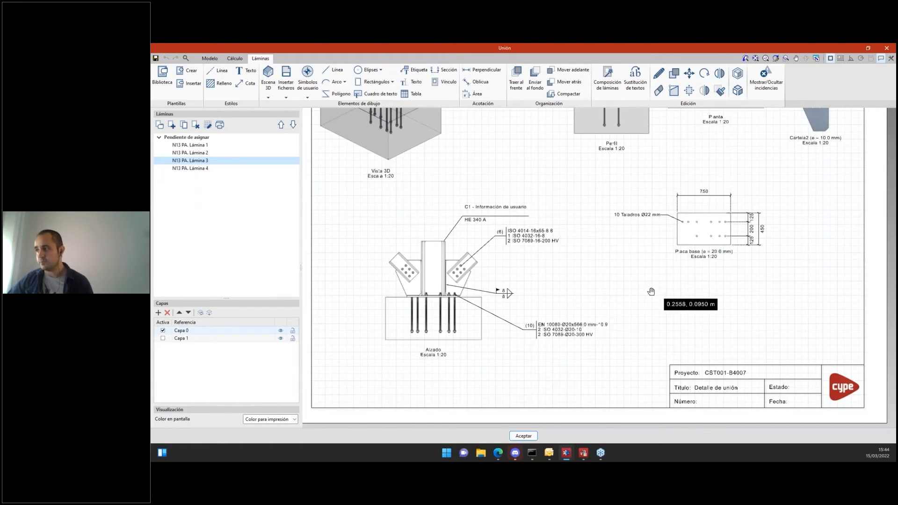
pyautogui.moveTo(646, 314); pyautogui.dragTo(646, 321, button='middle')
pyautogui.scroll(-5, 645, 322)
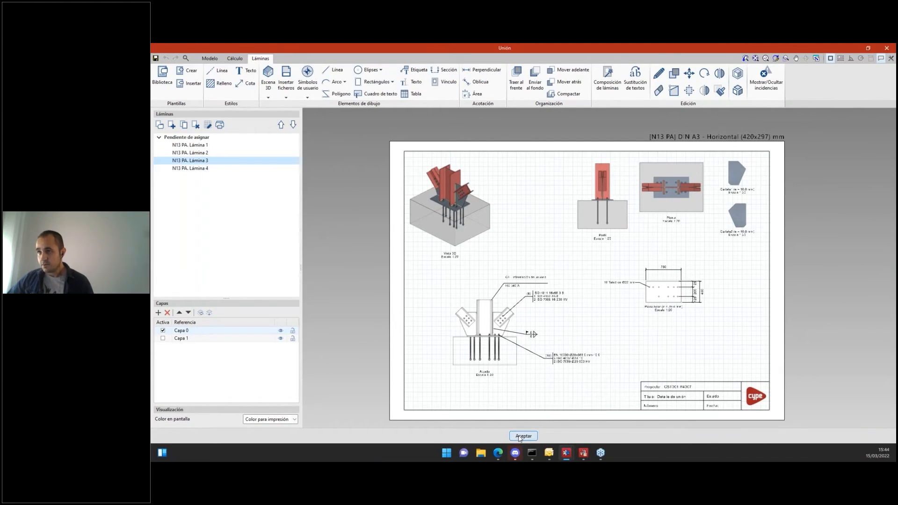
# - Try to print only sheet N13 PA. Lámina 3 to PDF, reviewing the available output devices
pyautogui.click(221, 129)
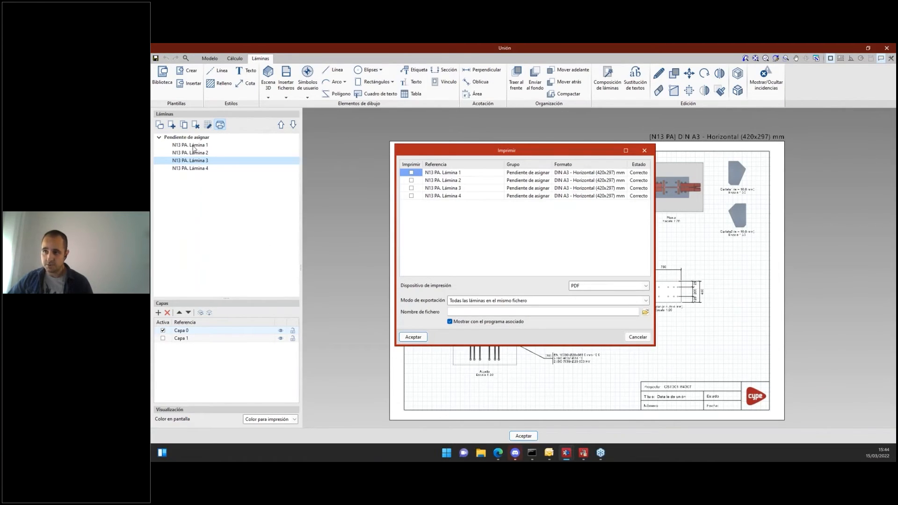
pyautogui.click(412, 188)
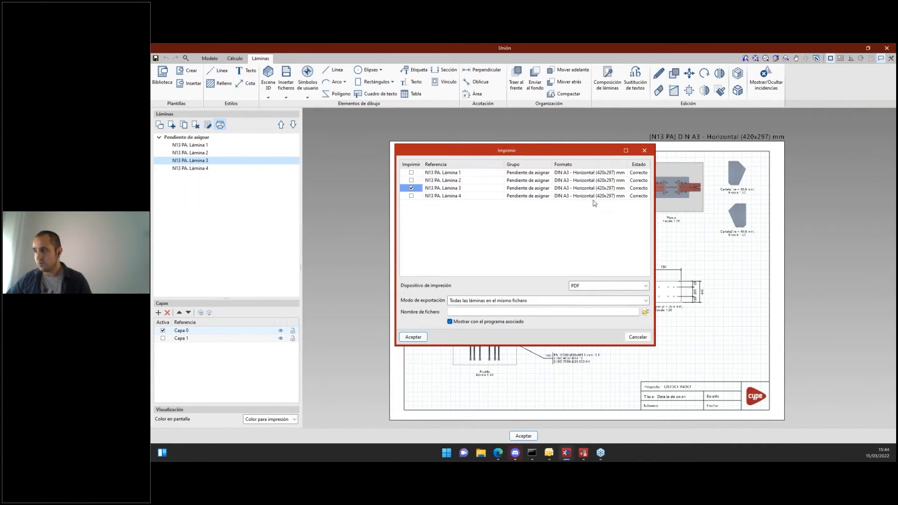
pyautogui.click(607, 286)
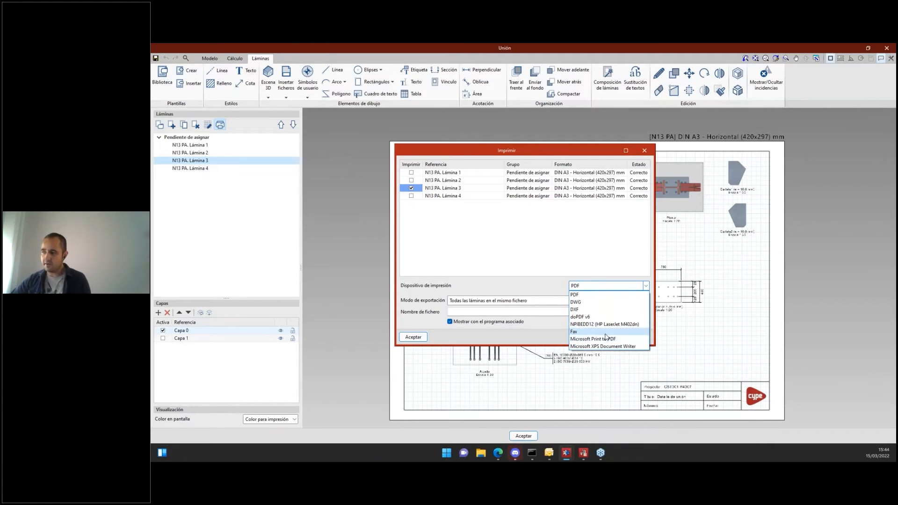
pyautogui.click(463, 338)
pyautogui.click(420, 339)
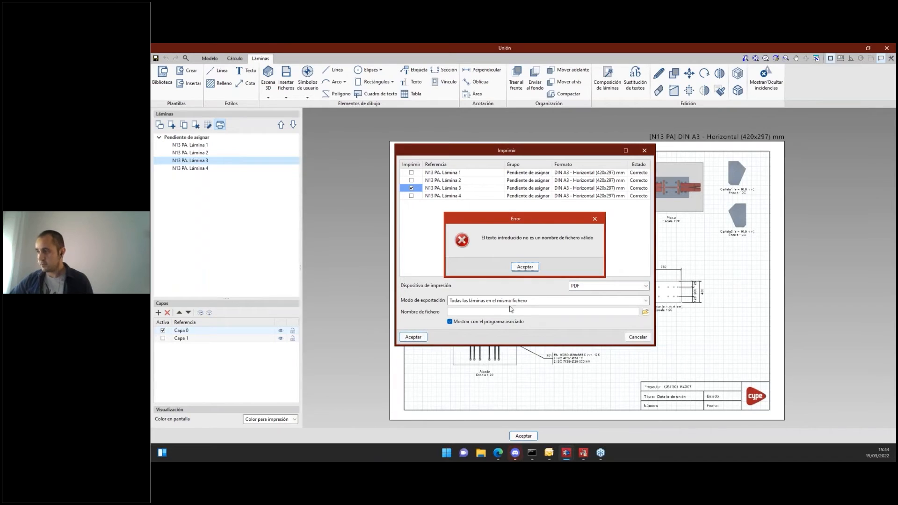
pyautogui.click(526, 267)
pyautogui.click(638, 337)
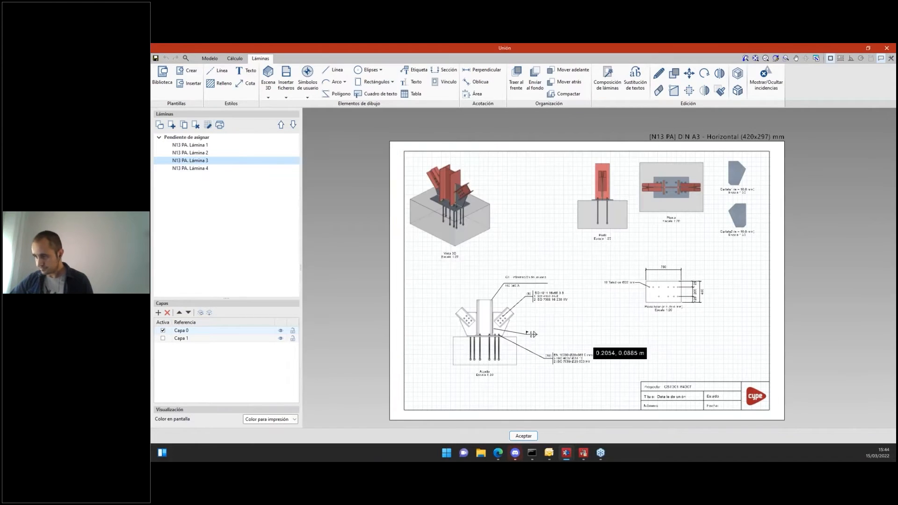
# - Accept the joint's edits, open the drawings of the whole project and show sheet N3. Lámina 1
pyautogui.click(524, 436)
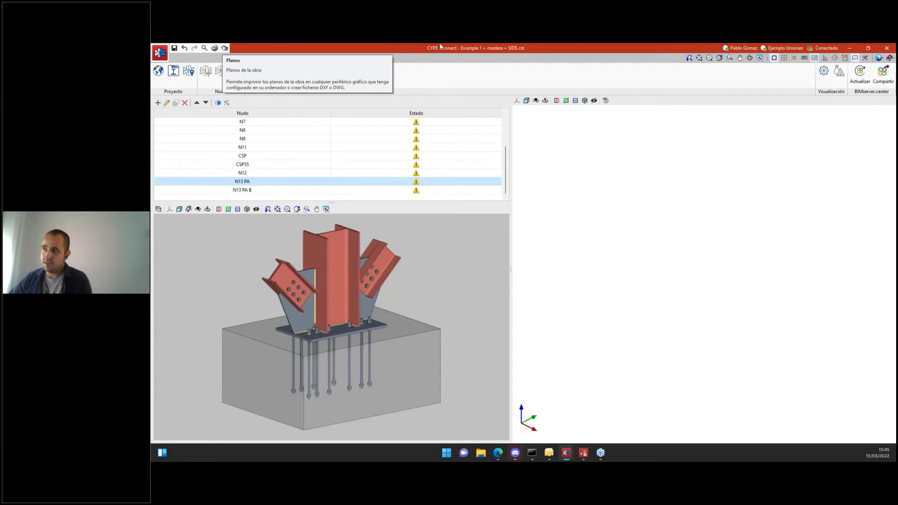
pyautogui.click(225, 48)
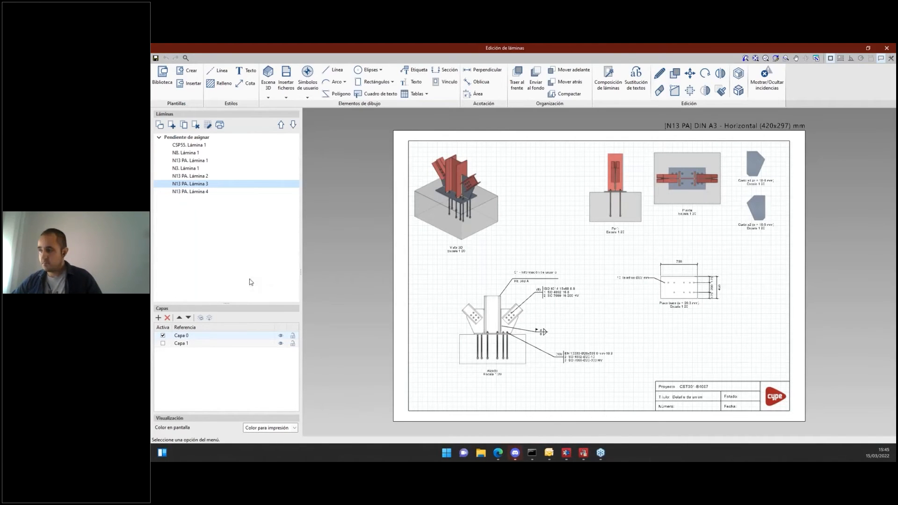
pyautogui.click(197, 174)
pyautogui.click(193, 168)
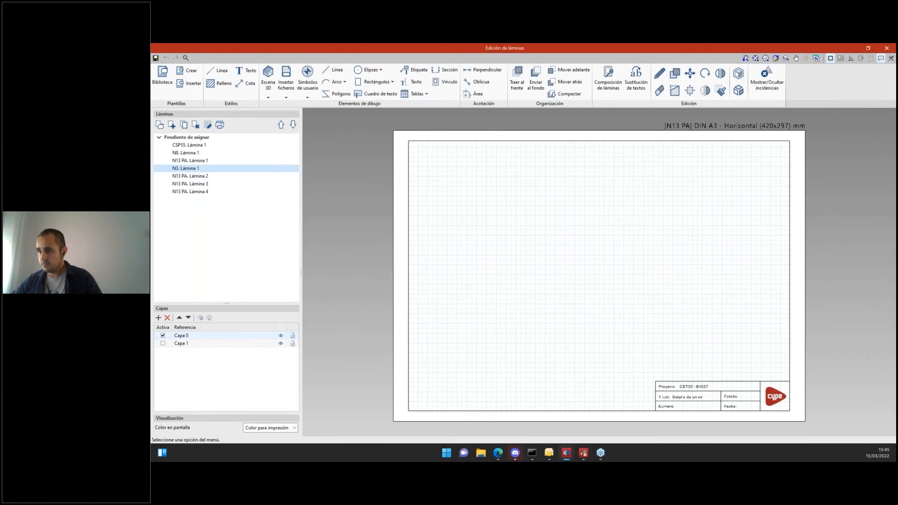
# - Browse the N13 PA, N8 and CSP55 sheets and examine the bolt, weld and plate labels on N8. Lámina 1
pyautogui.click(198, 161)
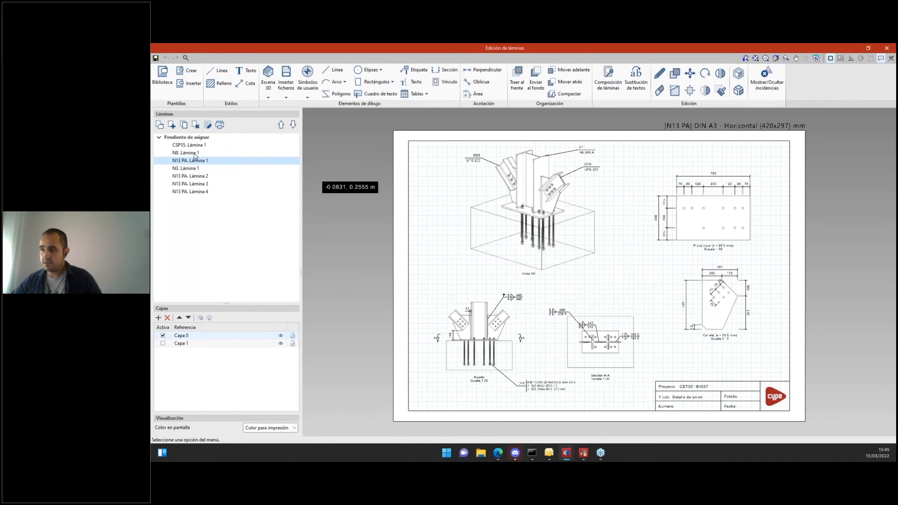
pyautogui.click(192, 155)
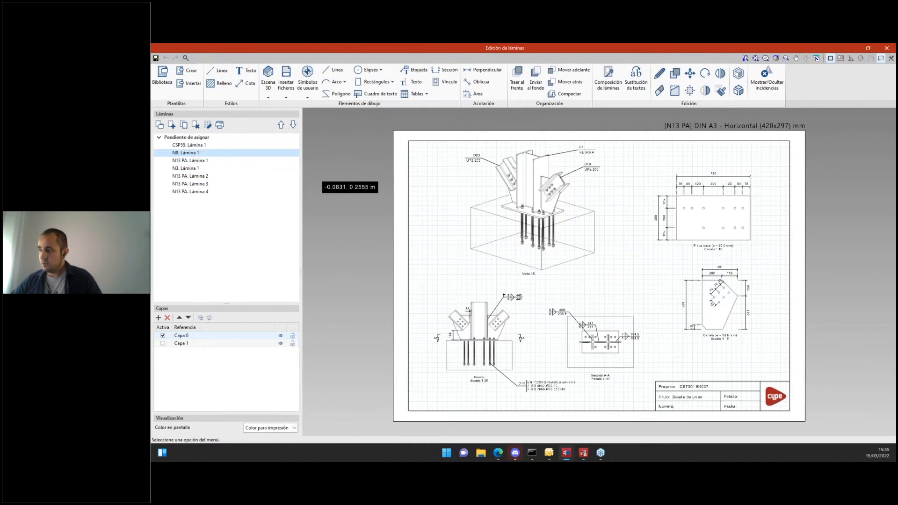
pyautogui.click(197, 146)
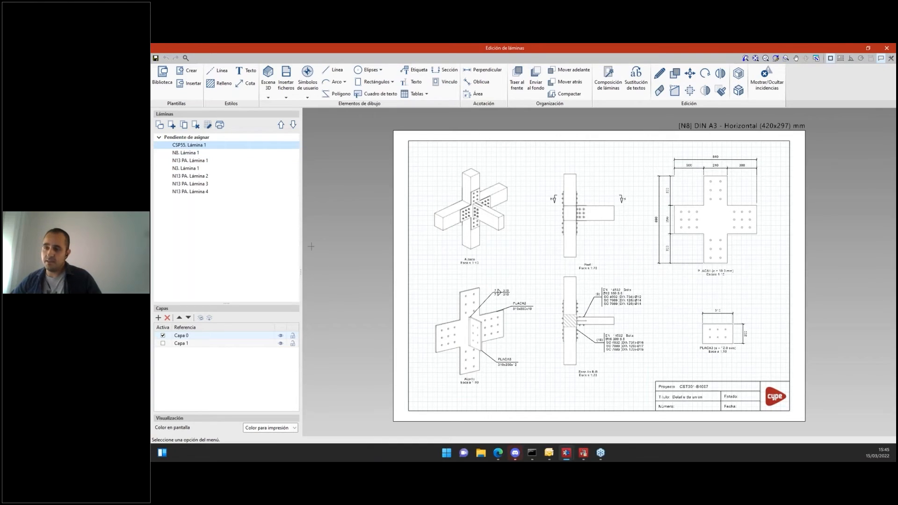
pyautogui.click(194, 151)
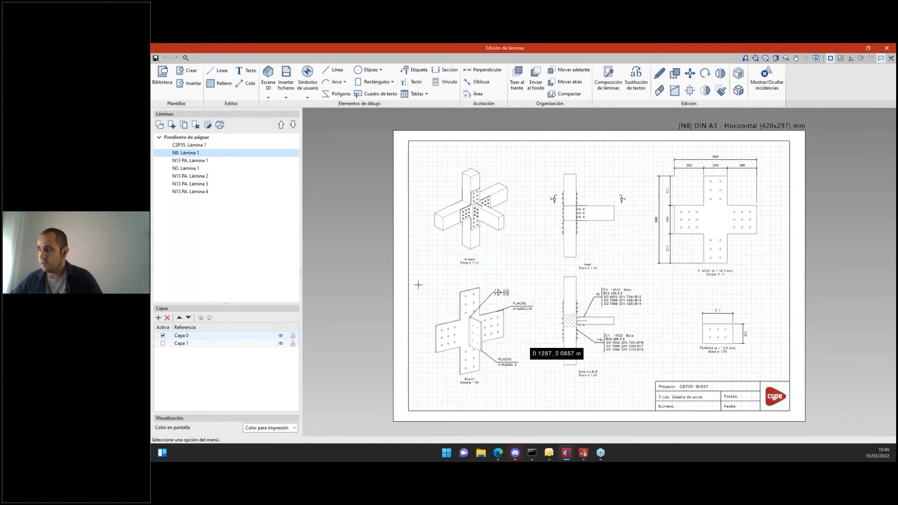
pyautogui.scroll(1, 626, 271)
pyautogui.scroll(1, 533, 343)
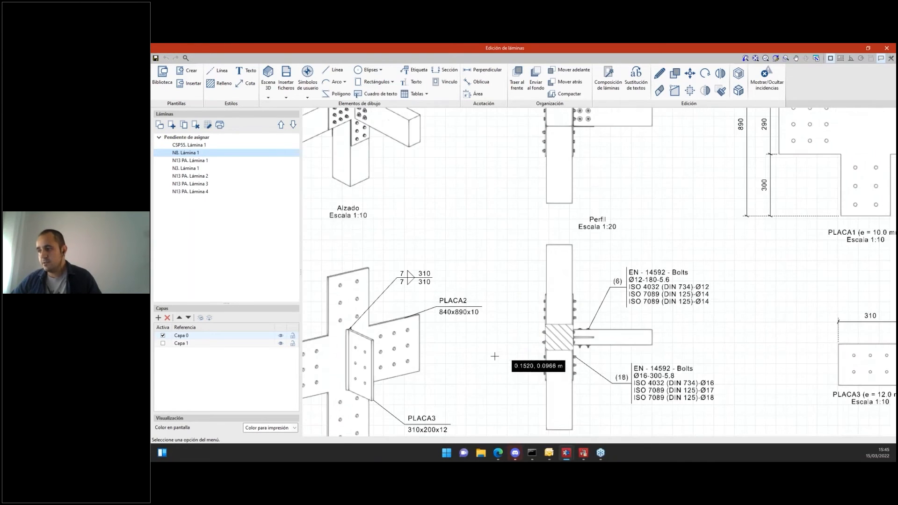
# - Close the sheet editor and switch to the EJ 1707 project
pyautogui.scroll(-2, 515, 350)
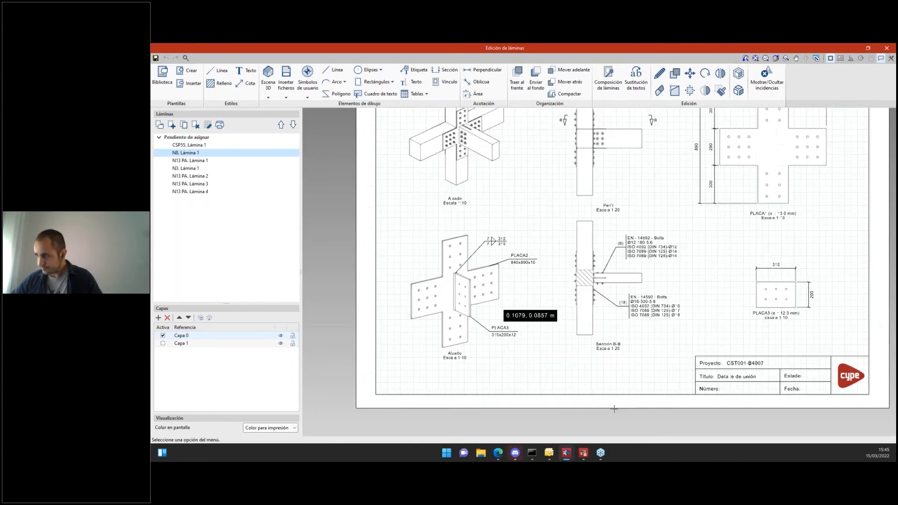
pyautogui.click(886, 48)
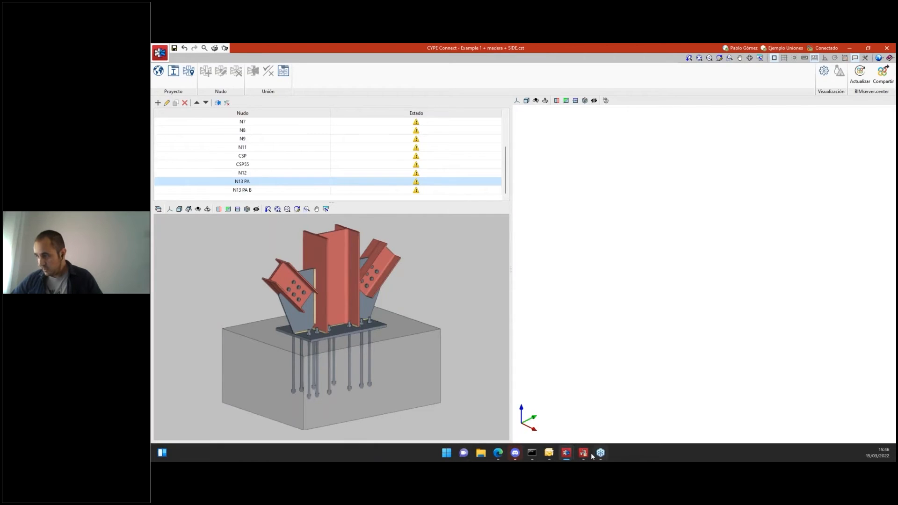
pyautogui.moveTo(566, 454)
pyautogui.click(530, 383)
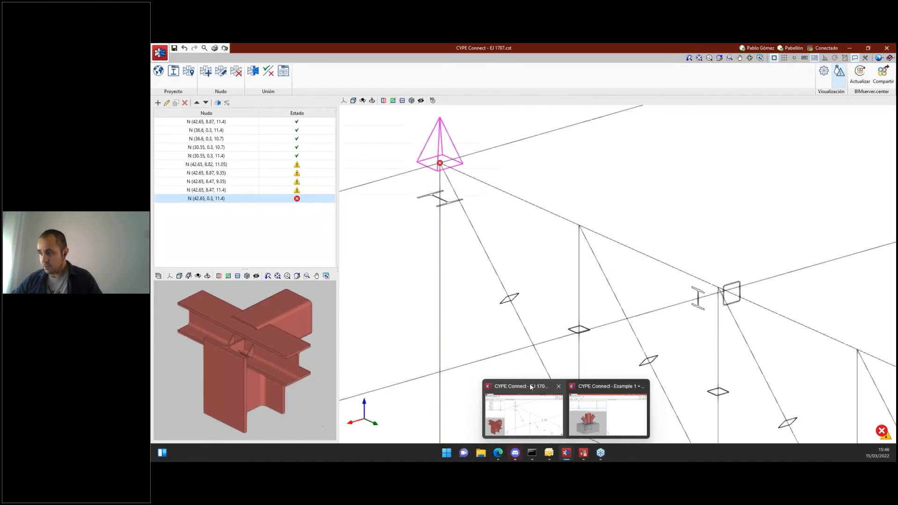
pyautogui.click(529, 385)
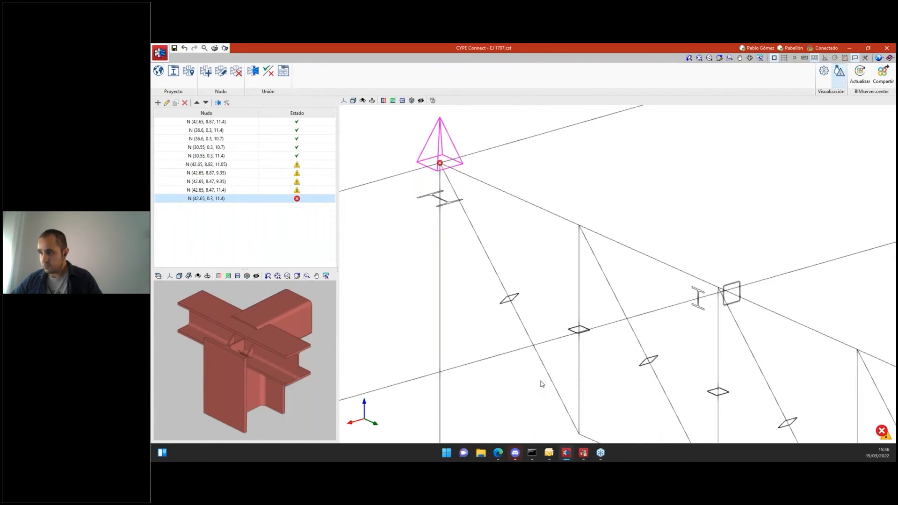
# - Examine the trusses and the modelled joints in the 3D view of the pavilion structure
pyautogui.scroll(-4, 542, 384)
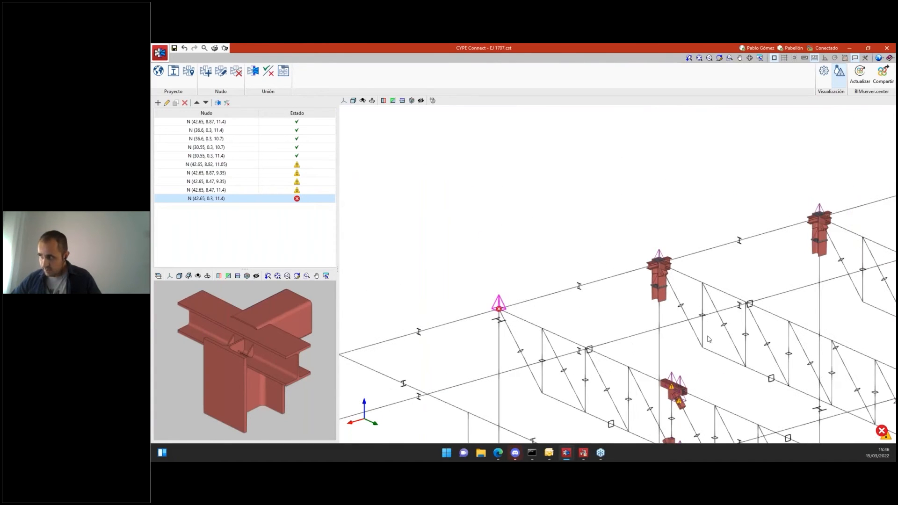
pyautogui.moveTo(667, 362)
pyautogui.keyDown('shift'); pyautogui.mouseDown(button='middle')
pyautogui.moveTo(697, 371)
pyautogui.moveTo(591, 335)
pyautogui.moveTo(597, 378)
pyautogui.moveTo(530, 335)
pyautogui.mouseUp(button='middle'); pyautogui.keyUp('shift')
pyautogui.scroll(6, 530, 335)
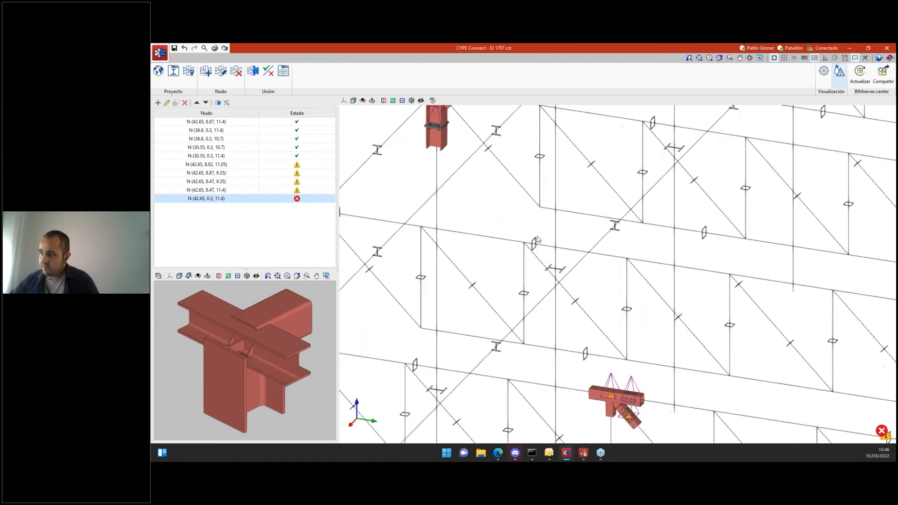
pyautogui.scroll(2, 514, 248)
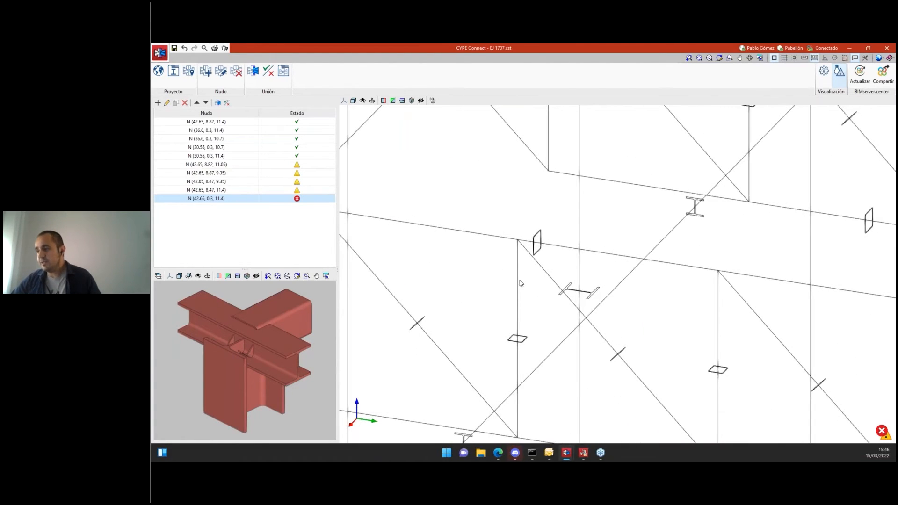
pyautogui.scroll(-4, 521, 283)
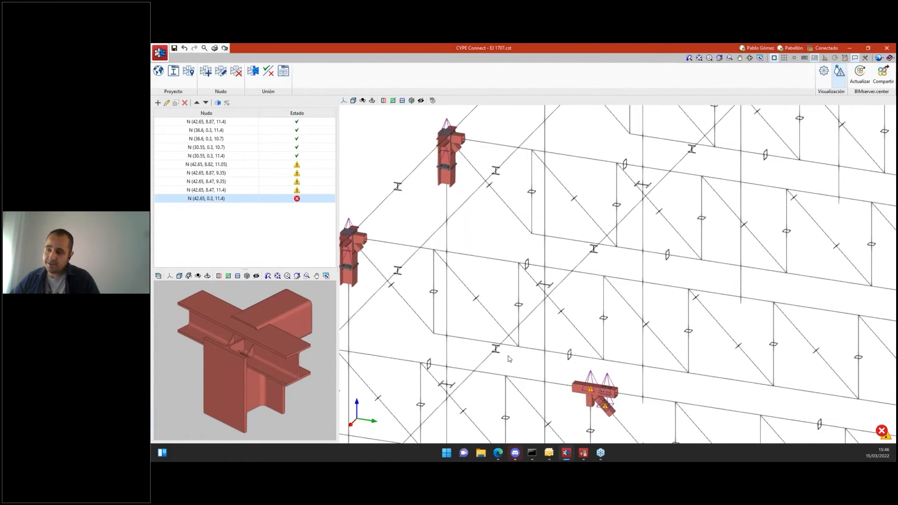
pyautogui.keyDown('shift'); pyautogui.moveTo(497, 353); pyautogui.dragTo(565, 344, button='middle'); pyautogui.keyUp('shift')
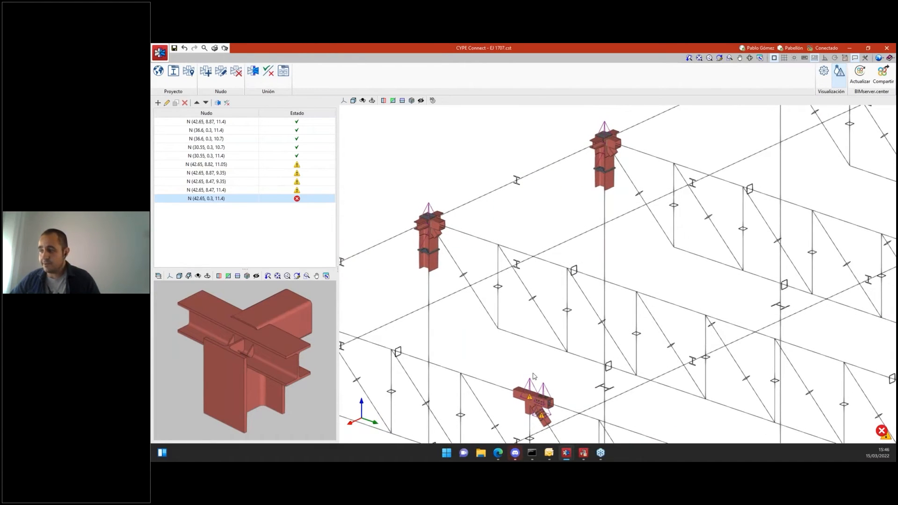
# - Open the tube splice joint at node N (42.65, 8.87, 11.4), examine its bolted inner plates and accept it
pyautogui.click(546, 398)
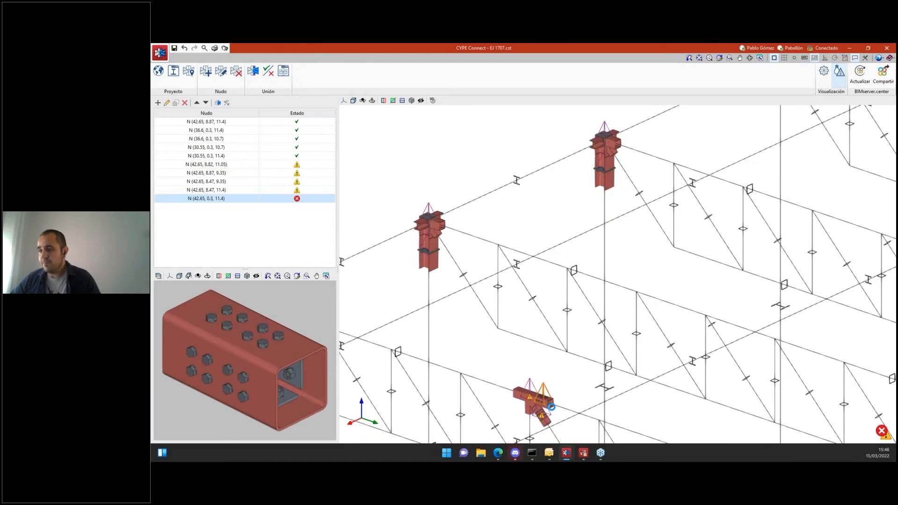
pyautogui.click(252, 74)
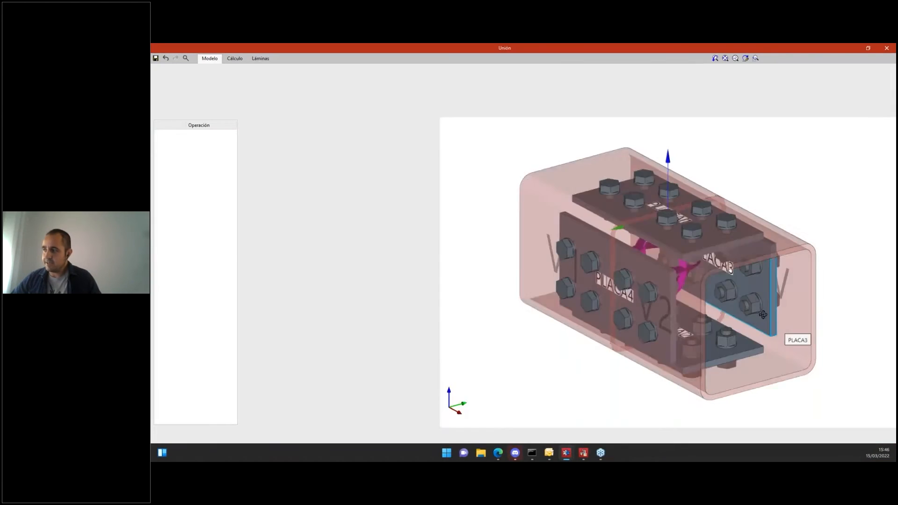
pyautogui.keyDown('shift'); pyautogui.moveTo(758, 339); pyautogui.dragTo(812, 328, button='middle'); pyautogui.keyUp('shift')
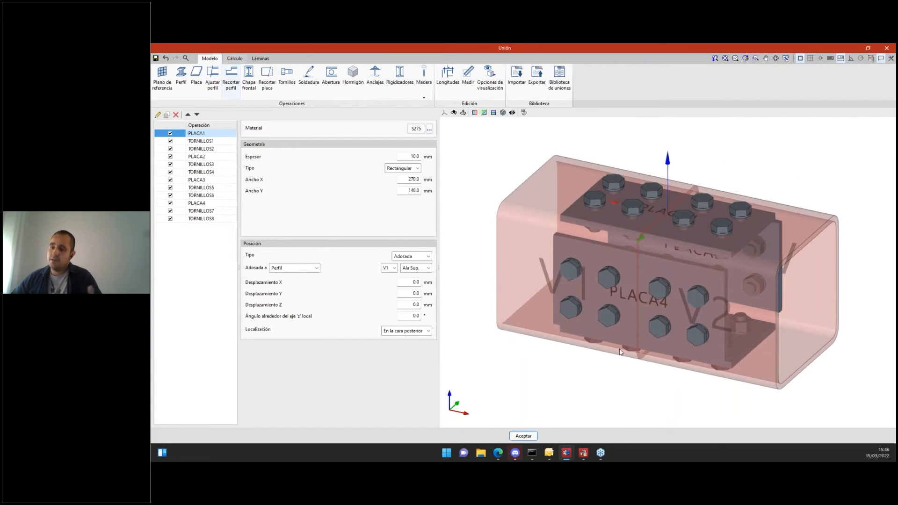
pyautogui.moveTo(623, 349)
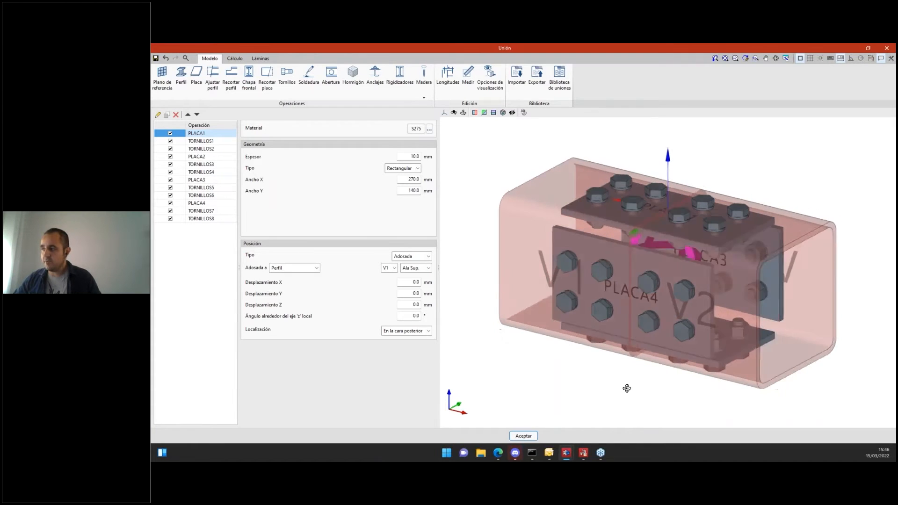
pyautogui.click(533, 436)
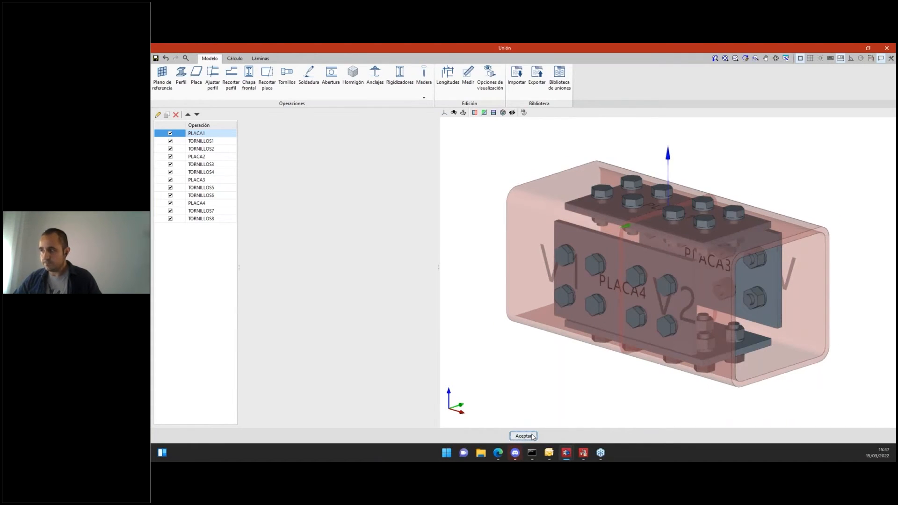
pyautogui.click(533, 436)
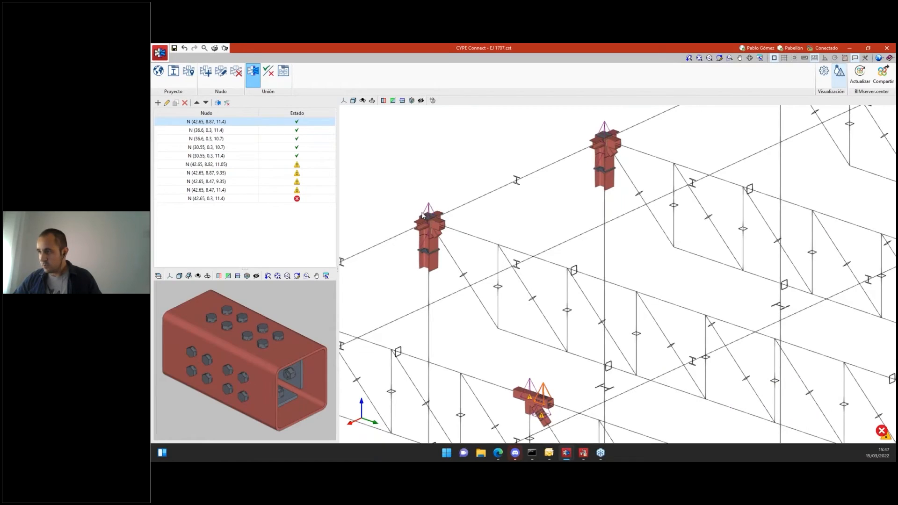
# - Open the column-head joint at node N (36.6, 0.3, 11.4), examine its profiles, welds and bolted plates from several sides and accept it
pyautogui.click(427, 215)
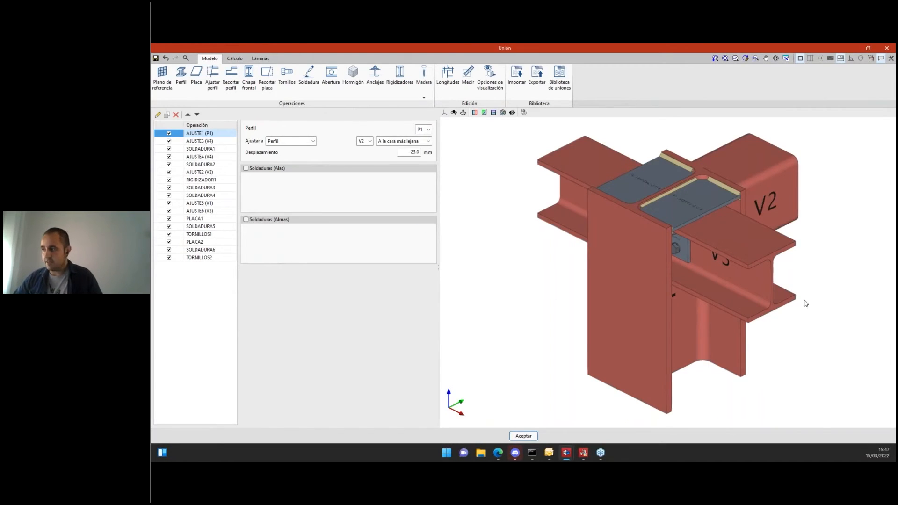
pyautogui.keyDown('shift'); pyautogui.moveTo(745, 288); pyautogui.dragTo(664, 264, button='middle'); pyautogui.keyUp('shift')
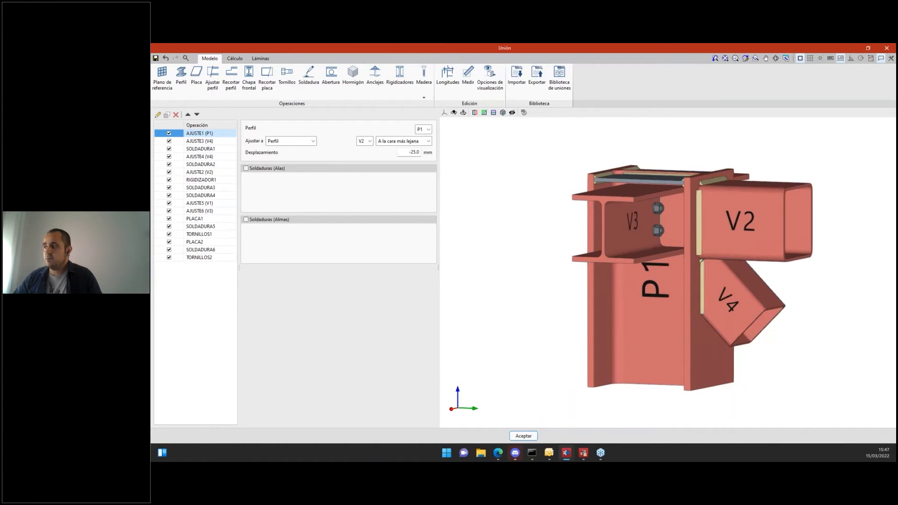
pyautogui.keyDown('shift'); pyautogui.moveTo(748, 321); pyautogui.dragTo(477, 291, button='middle'); pyautogui.keyUp('shift')
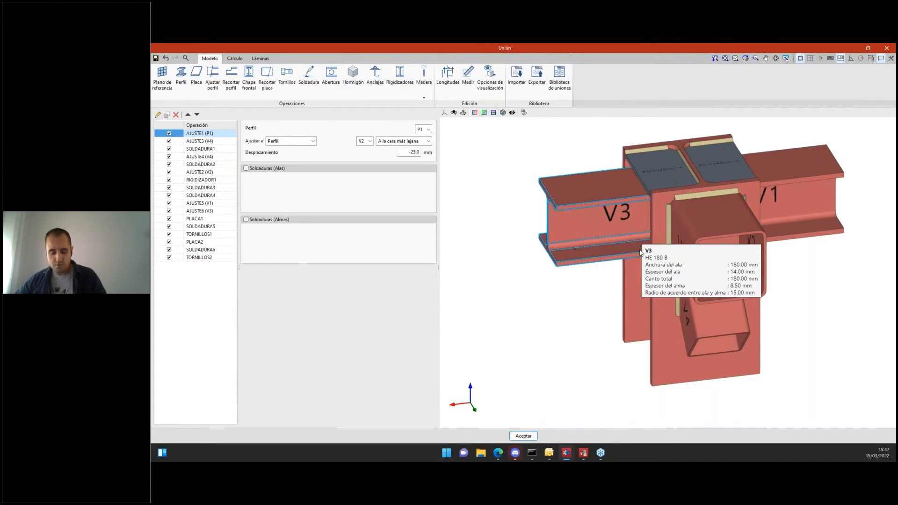
pyautogui.keyDown('shift'); pyautogui.moveTo(600, 304); pyautogui.dragTo(697, 297, button='middle'); pyautogui.keyUp('shift')
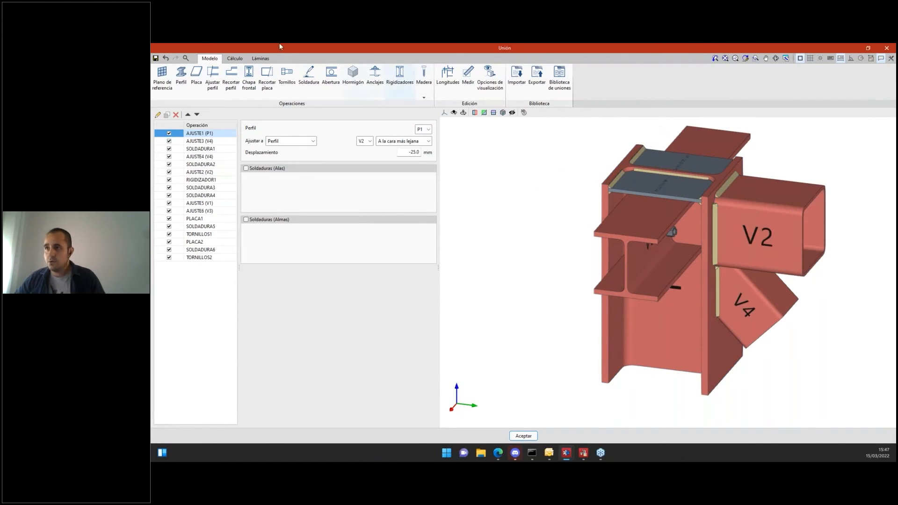
pyautogui.click(524, 436)
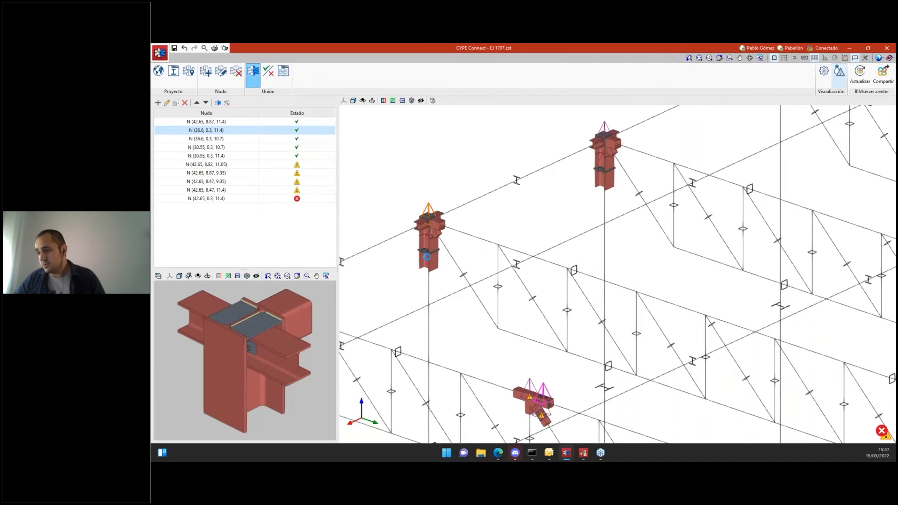
# - Switch to StruBIM CYPE 3D and examine the trusses and columns of the Pabellón Tubo model
pyautogui.scroll(-2, 474, 256)
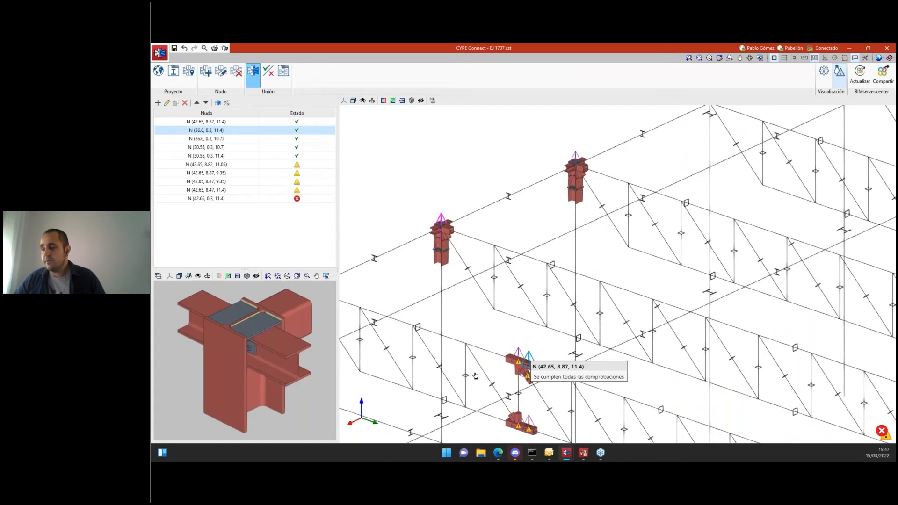
pyautogui.click(584, 454)
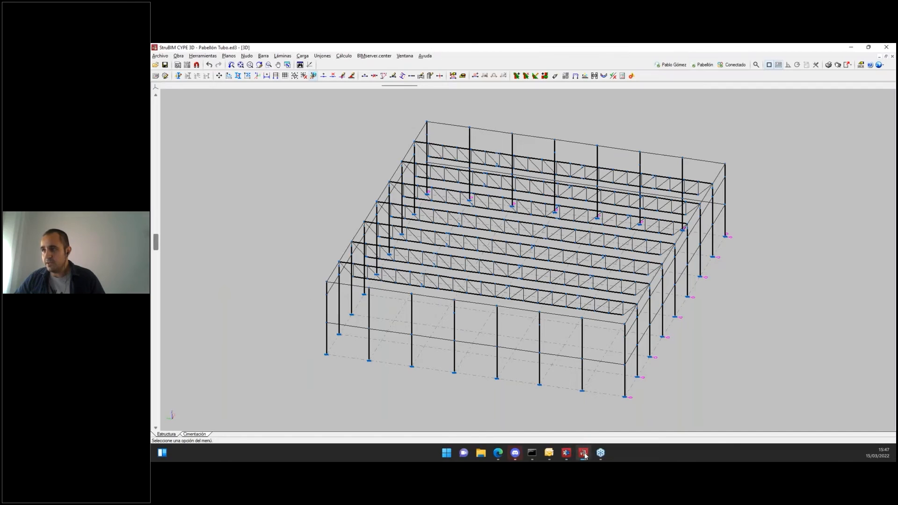
pyautogui.keyDown('shift'); pyautogui.moveTo(293, 214); pyautogui.dragTo(315, 221, button='middle'); pyautogui.keyUp('shift')
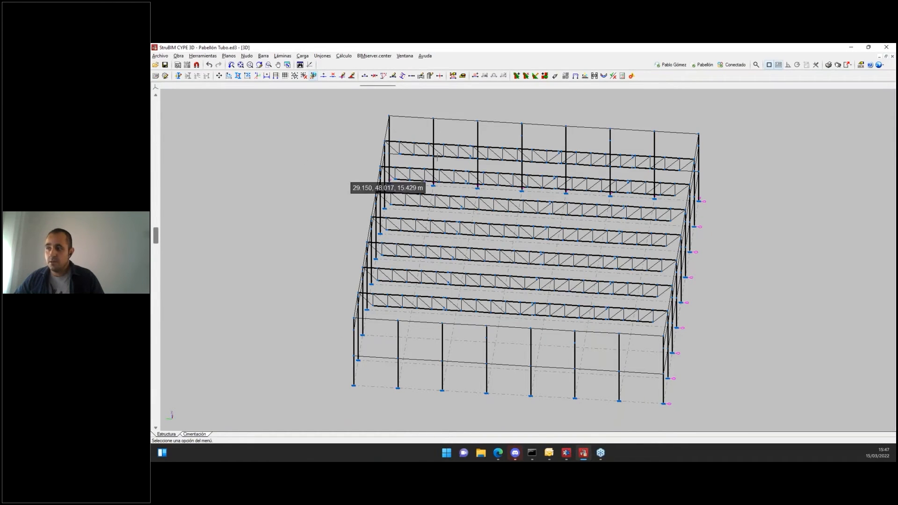
pyautogui.scroll(5, 364, 248)
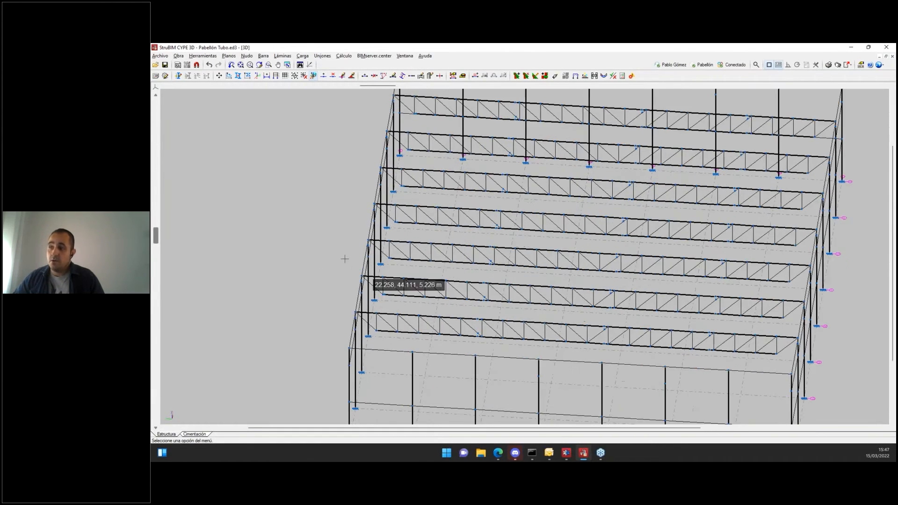
pyautogui.scroll(1, 323, 245)
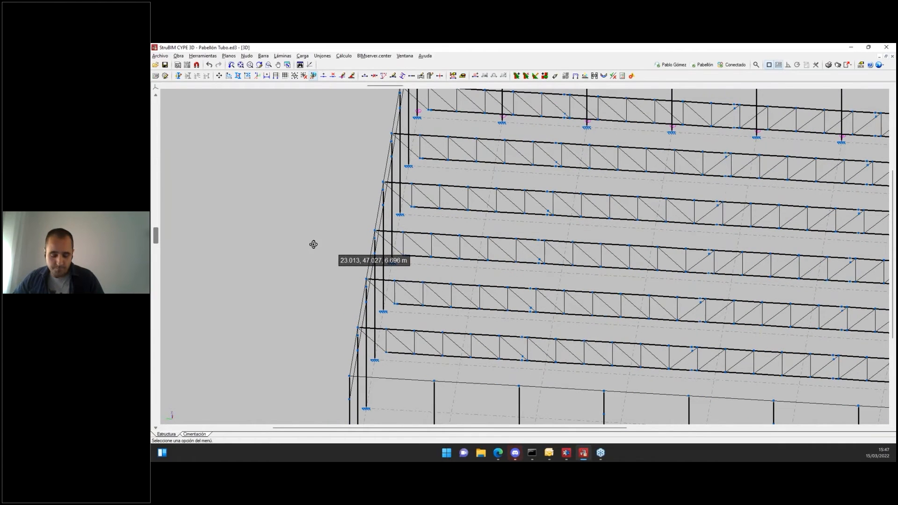
pyautogui.scroll(2, 307, 242)
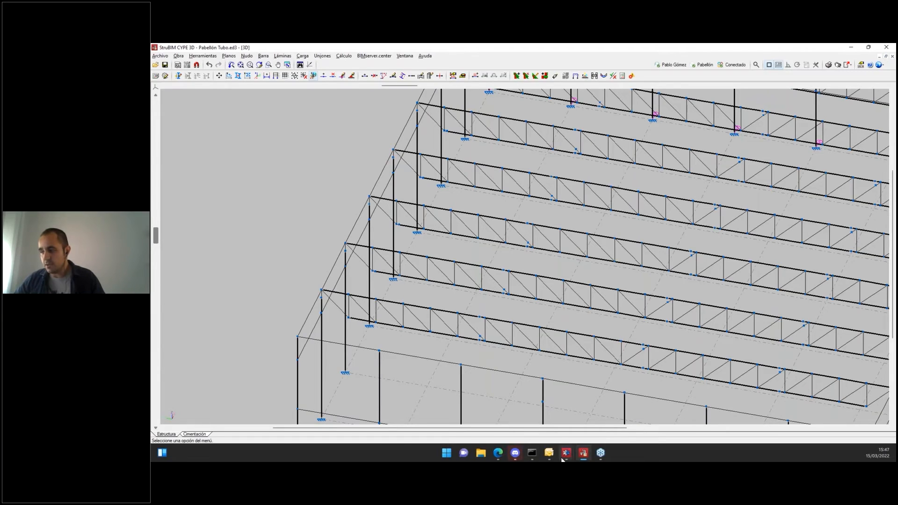
# - Switch back to the Example 1 + madera + SIDE project in CYPE Connect and preview joints N12, CSP55, CSP and N11
pyautogui.moveTo(564, 459)
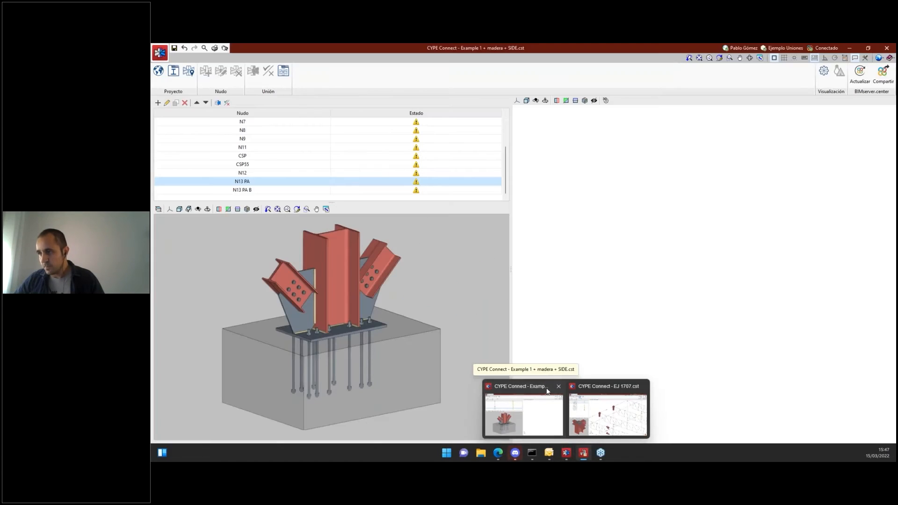
pyautogui.click(548, 391)
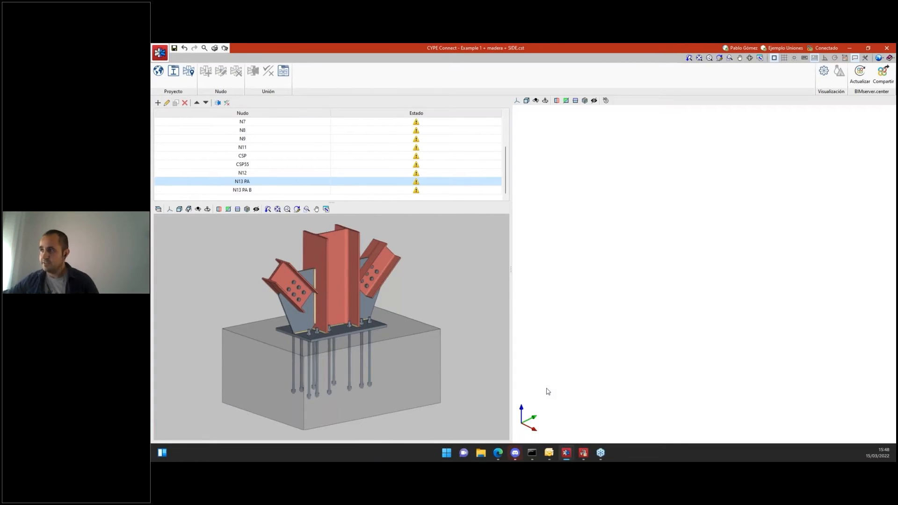
pyautogui.click(256, 172)
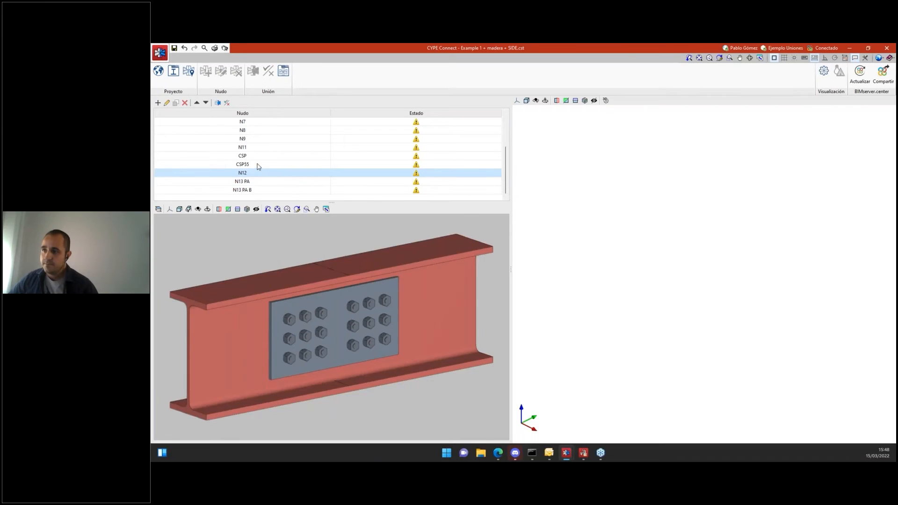
pyautogui.click(257, 164)
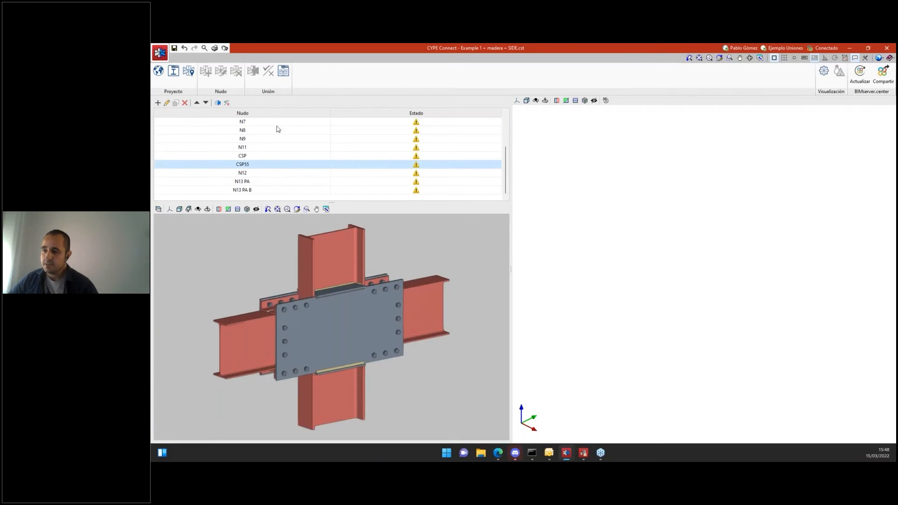
pyautogui.click(248, 158)
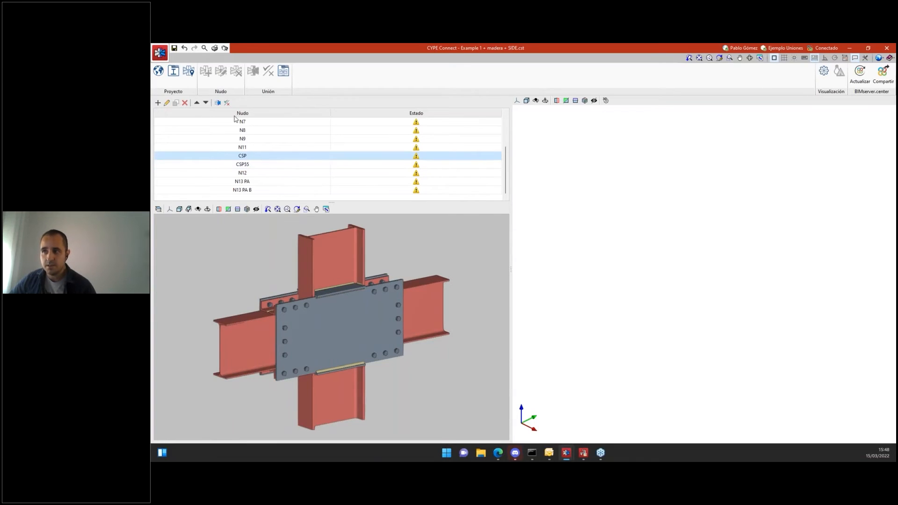
pyautogui.click(250, 147)
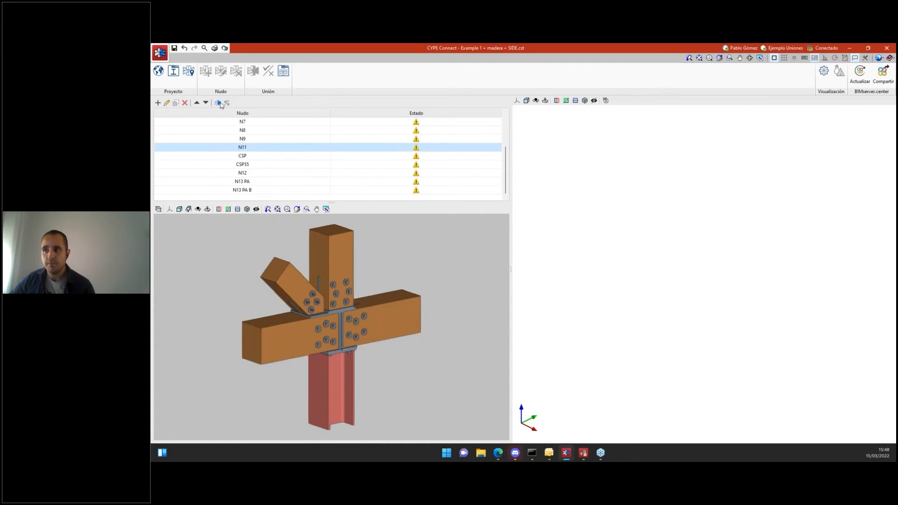
# - Open the timber joint N8 and examine its steel plates and the PERNOS1 bolt group
pyautogui.click(239, 137)
pyautogui.press('Up')
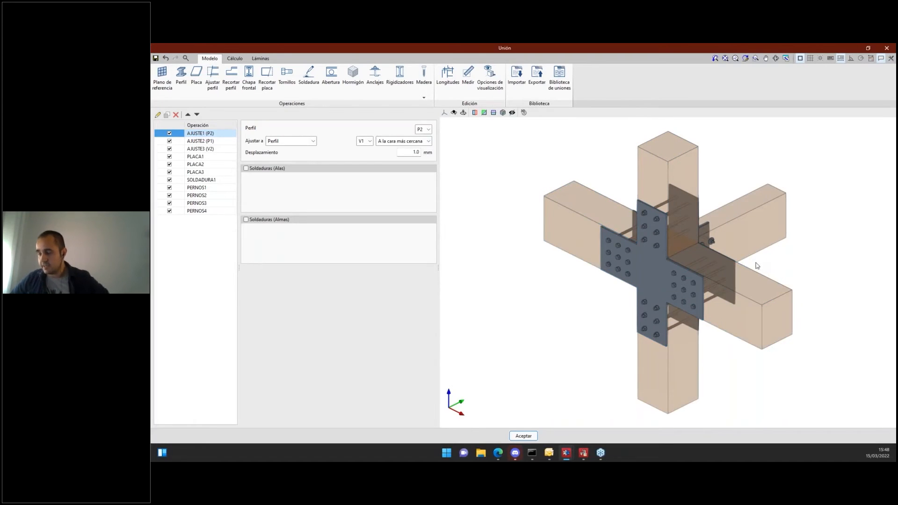
pyautogui.keyDown('shift'); pyautogui.moveTo(751, 264); pyautogui.dragTo(669, 269, button='middle'); pyautogui.keyUp('shift')
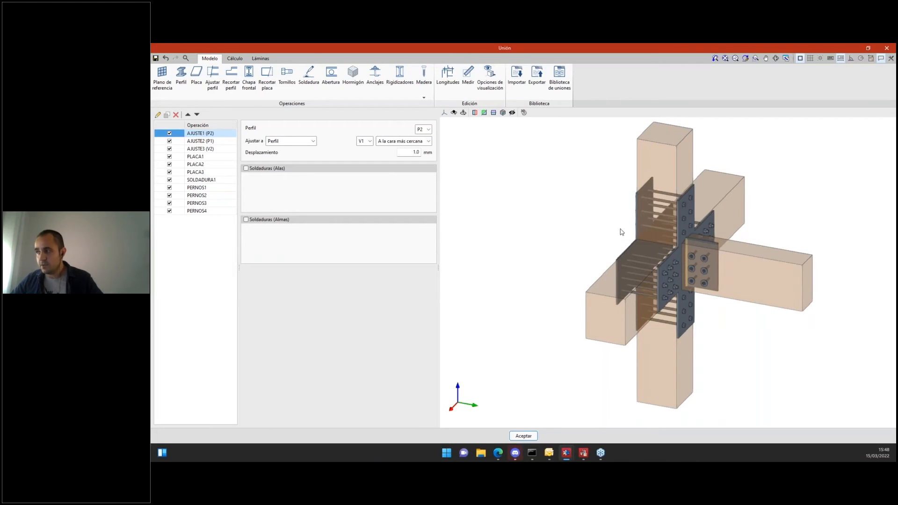
pyautogui.scroll(2, 609, 243)
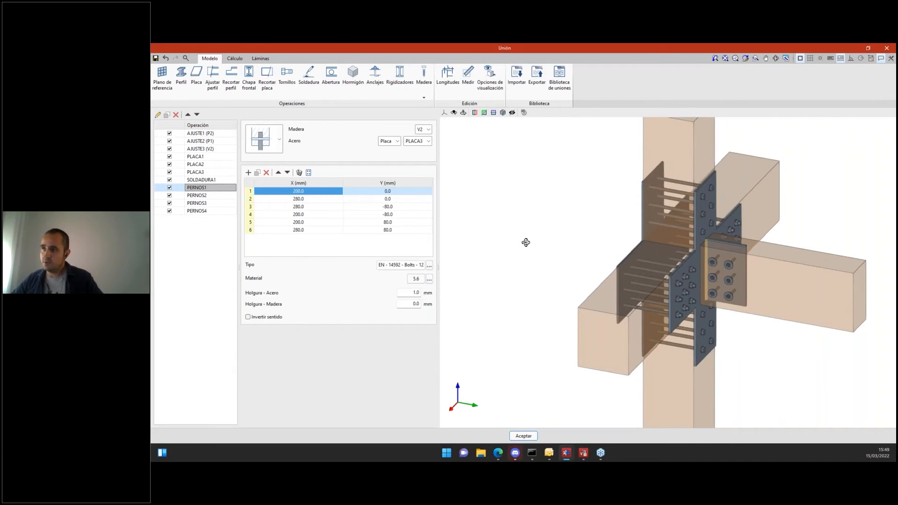
# - View the timber joint N8 from another side, examine its drawing sheet and accept the joint
pyautogui.keyDown('shift'); pyautogui.moveTo(526, 242); pyautogui.dragTo(486, 229, button='middle'); pyautogui.keyUp('shift')
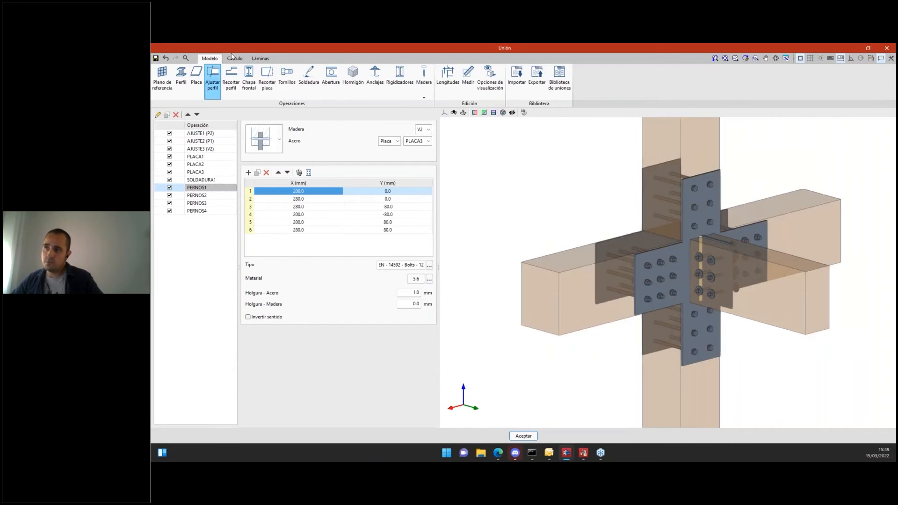
pyautogui.click(252, 76)
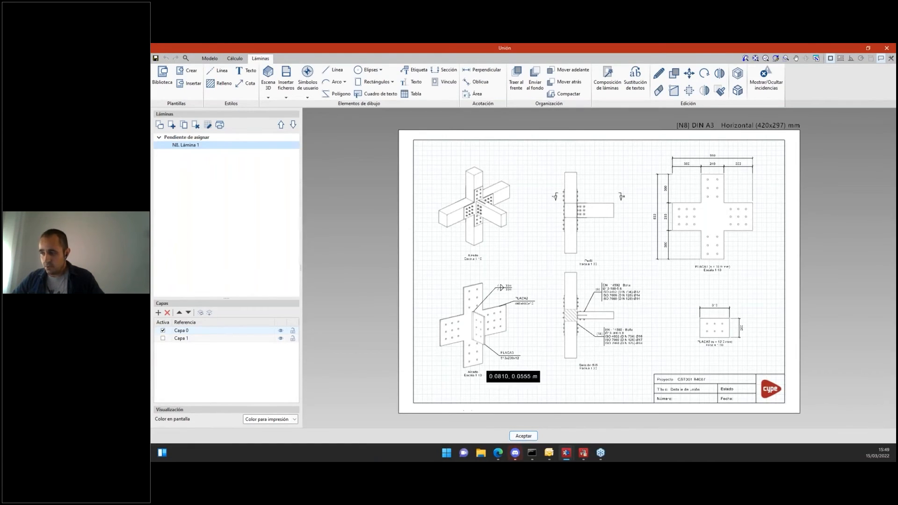
pyautogui.moveTo(522, 441)
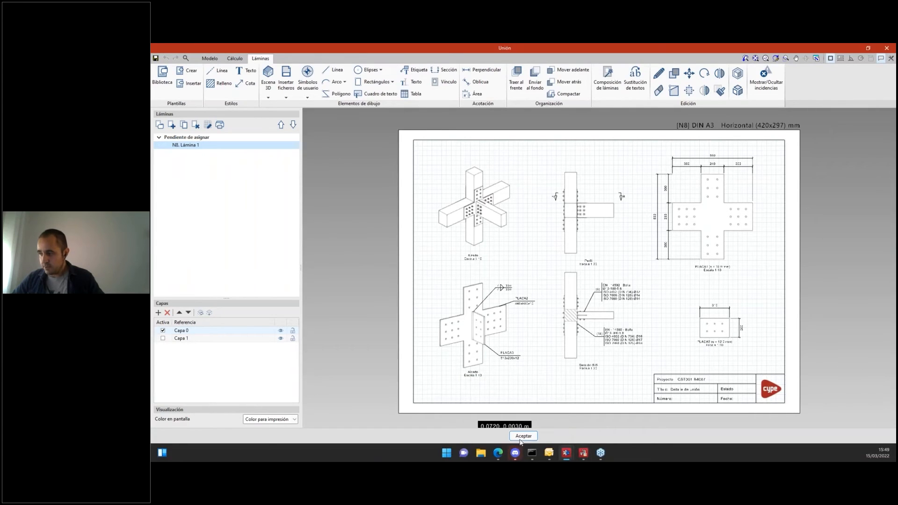
pyautogui.click(523, 436)
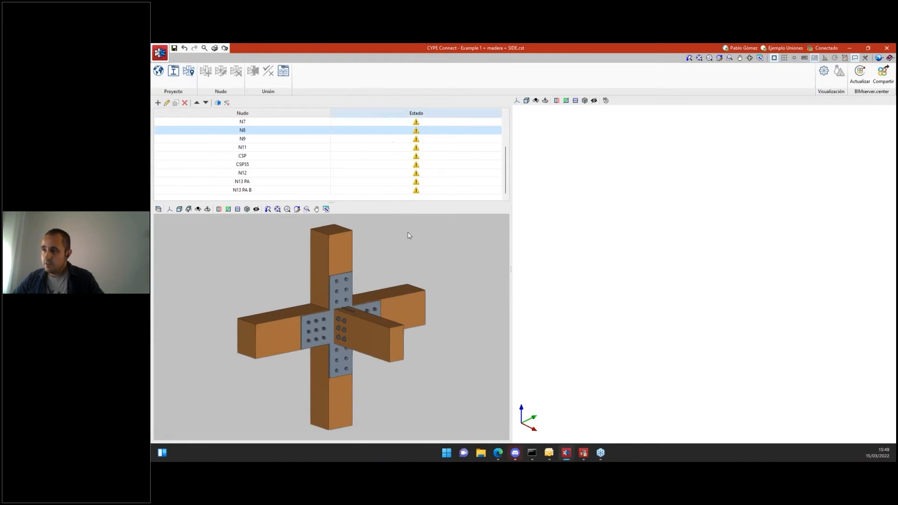
# - Open the bolt library, examine the ISO 4014 series and the dimensions and available lengths of its size 18 bolt, and return to the libraries
pyautogui.click(173, 84)
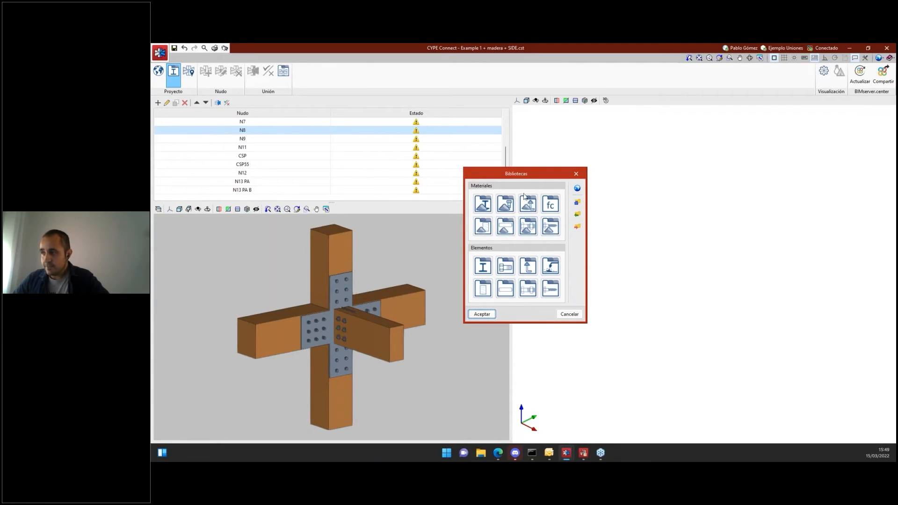
pyautogui.click(505, 267)
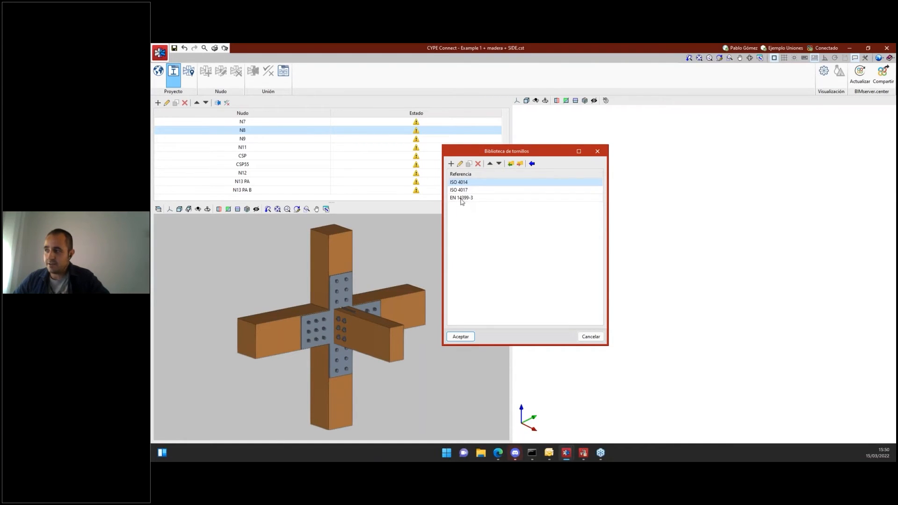
pyautogui.click(460, 164)
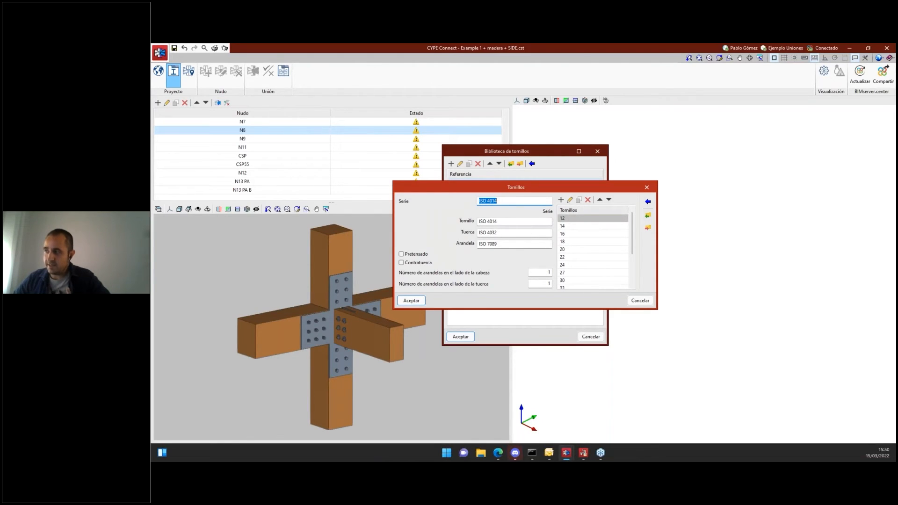
pyautogui.click(578, 241)
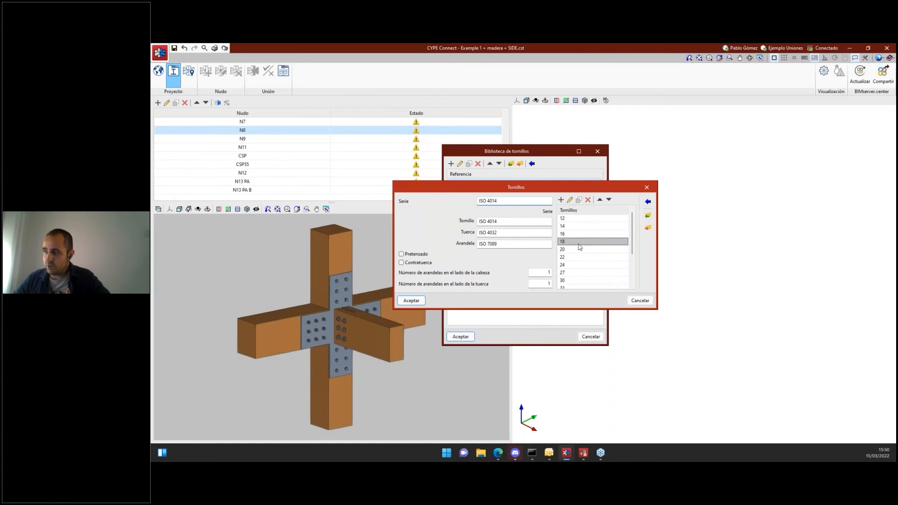
pyautogui.click(570, 201)
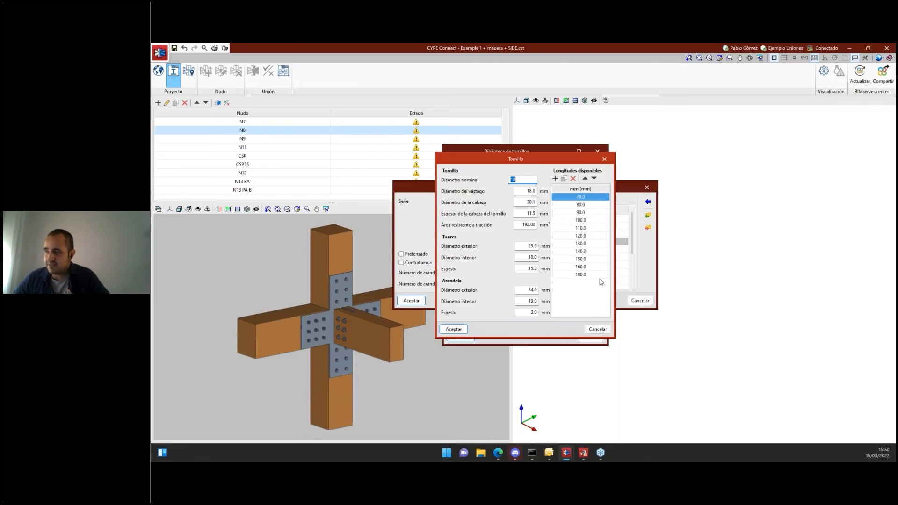
pyautogui.click(598, 329)
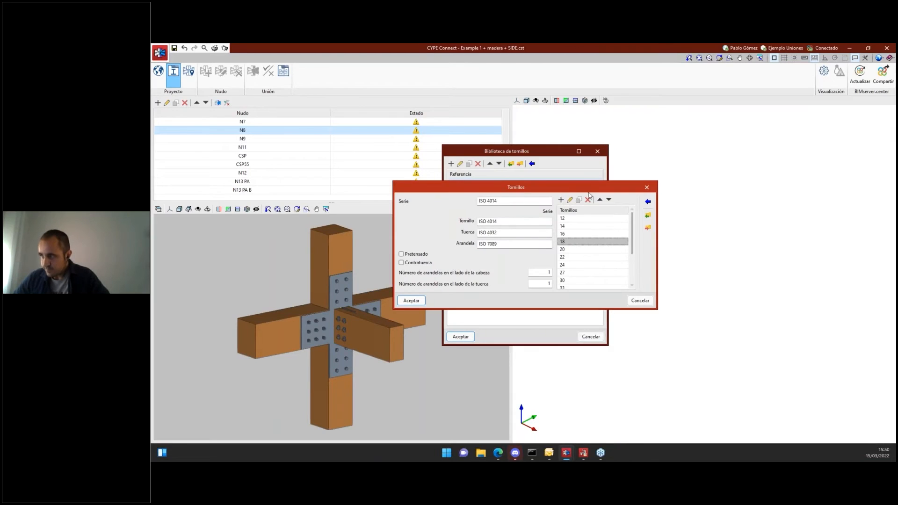
pyautogui.click(639, 300)
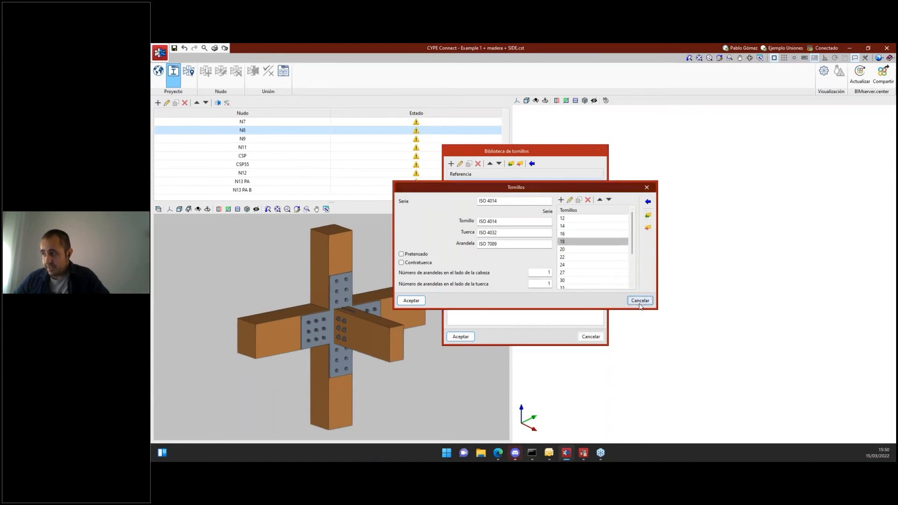
pyautogui.click(467, 337)
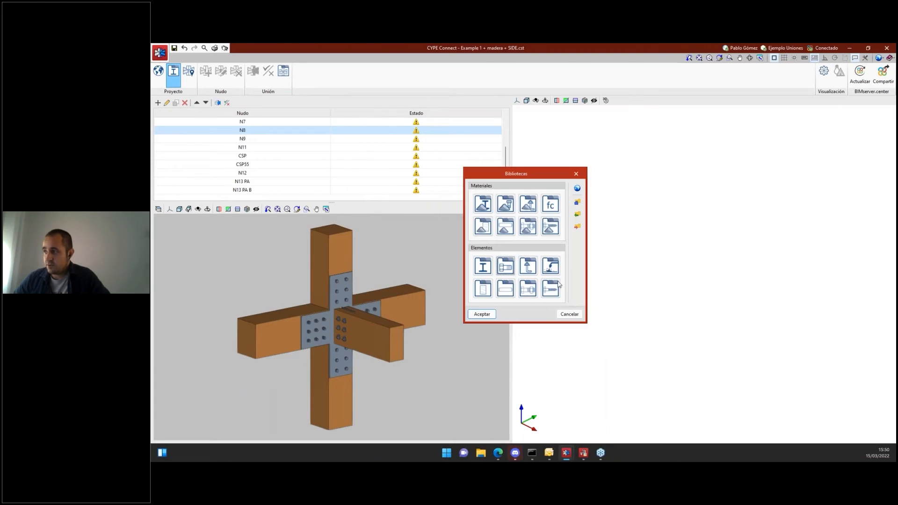
# - Import the USA (M) configuration into the project's material and element libraries
pyautogui.click(578, 188)
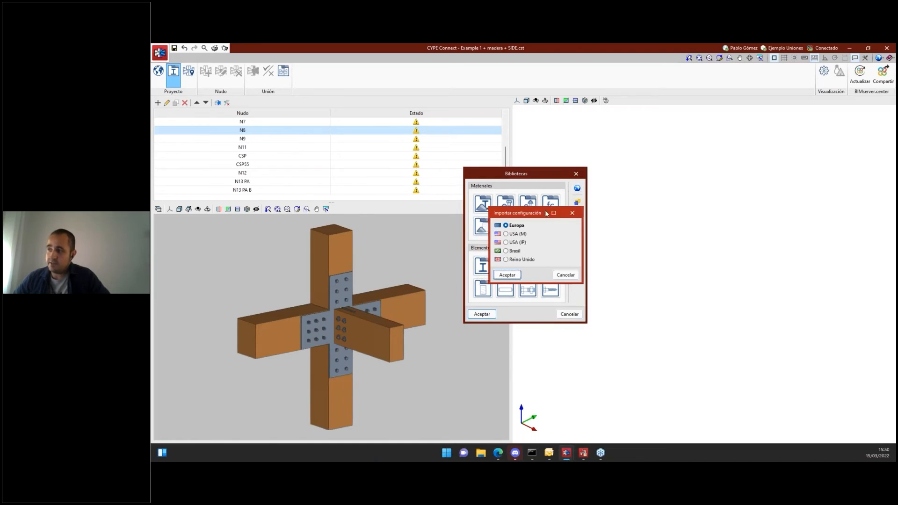
pyautogui.moveTo(547, 213); pyautogui.dragTo(660, 207)
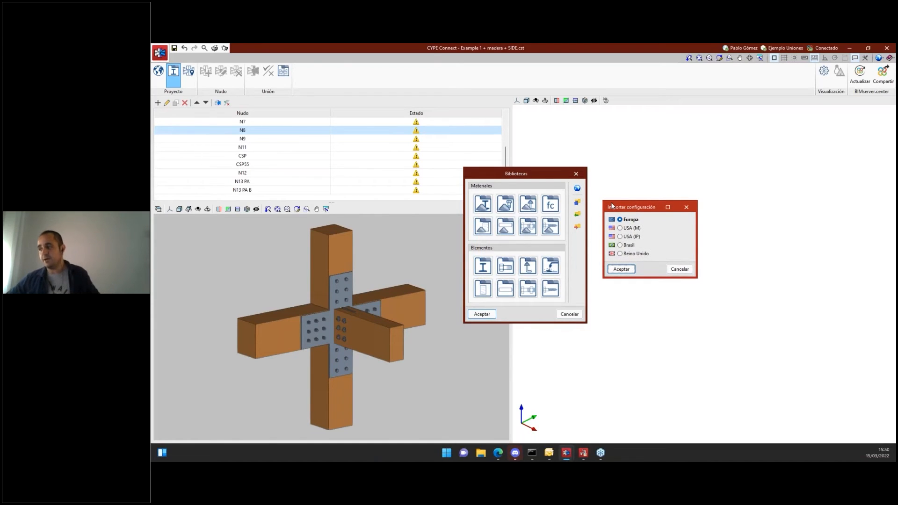
pyautogui.click(620, 228)
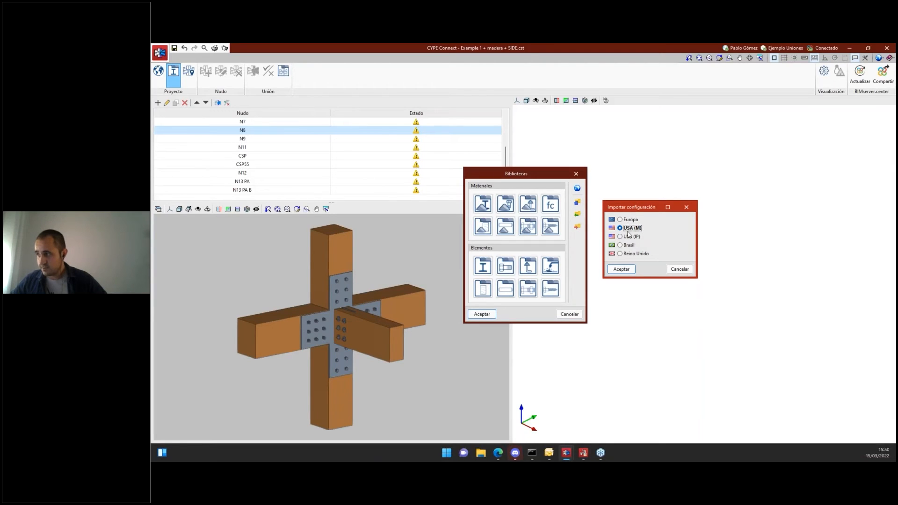
pyautogui.click(625, 270)
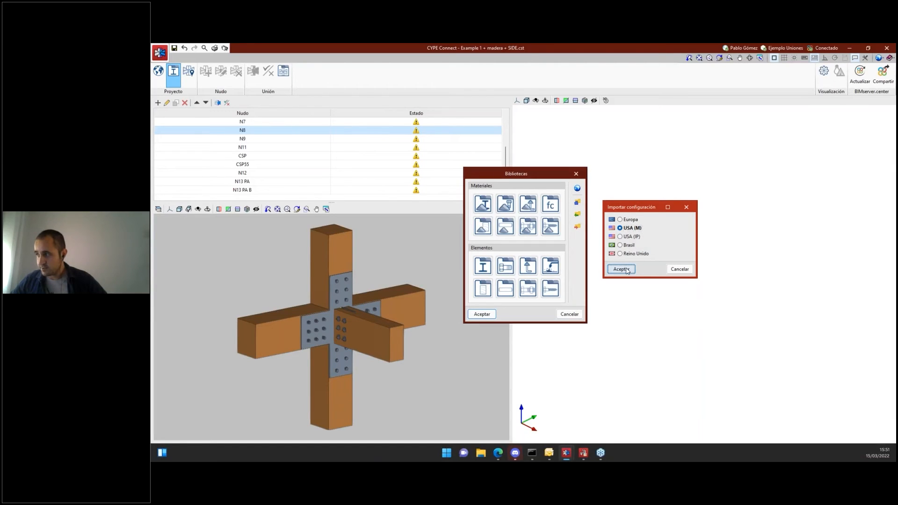
# - Examine the F3125M series and its bolt sizes in the bolt library
pyautogui.click(506, 266)
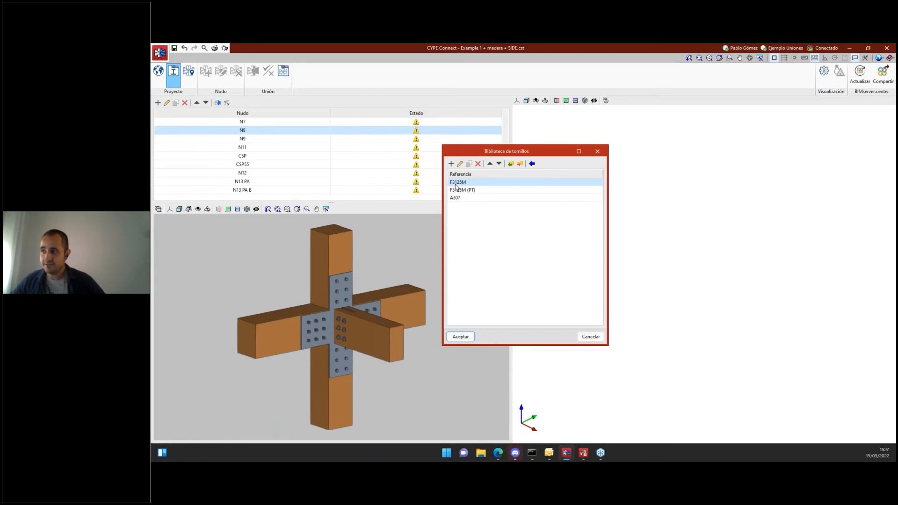
pyautogui.doubleClick(465, 183)
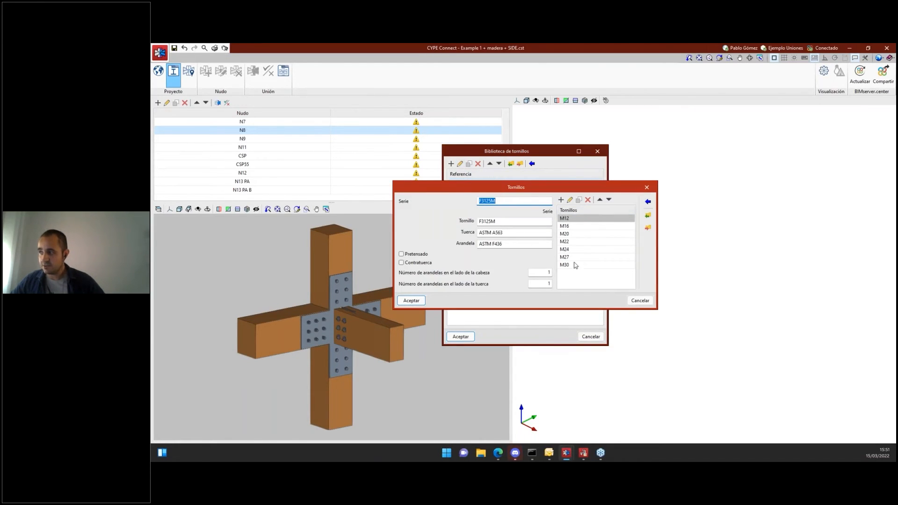
pyautogui.click(645, 301)
pyautogui.click(460, 336)
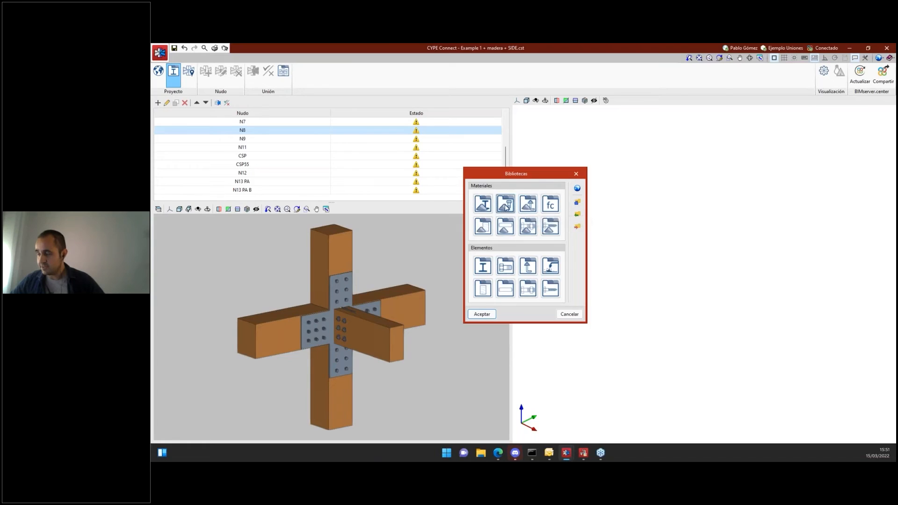
# - Examine the bolt steel types, try adding a blank steel type and discard it
pyautogui.click(506, 207)
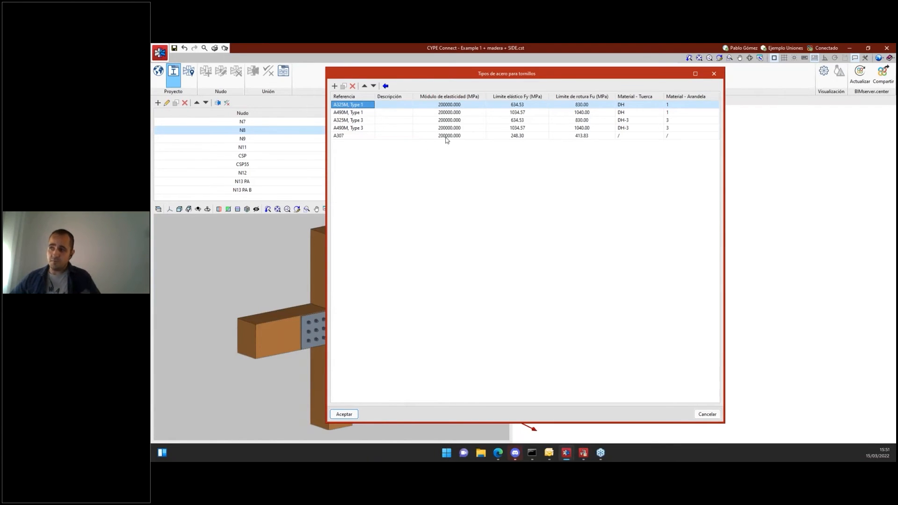
pyautogui.click(335, 86)
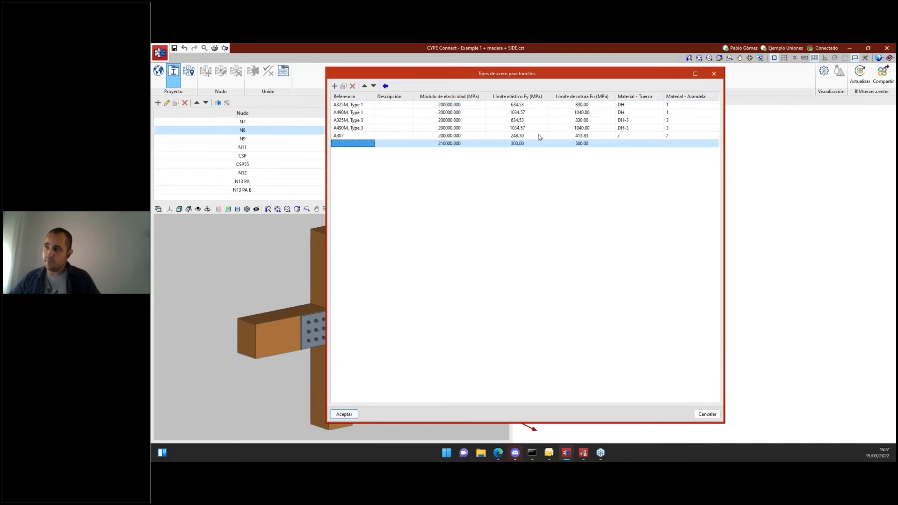
pyautogui.click(707, 414)
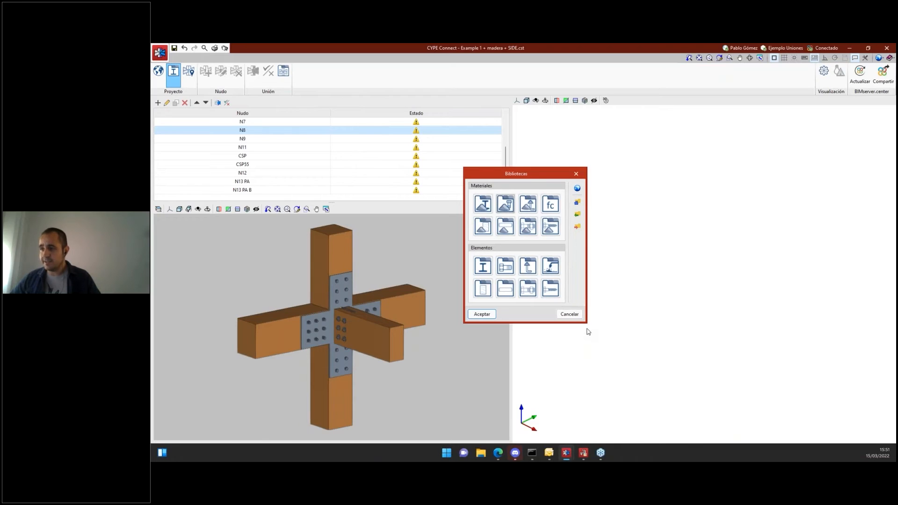
# - Examine the weld electrode library and close the libraries without keeping the changes
pyautogui.click(553, 268)
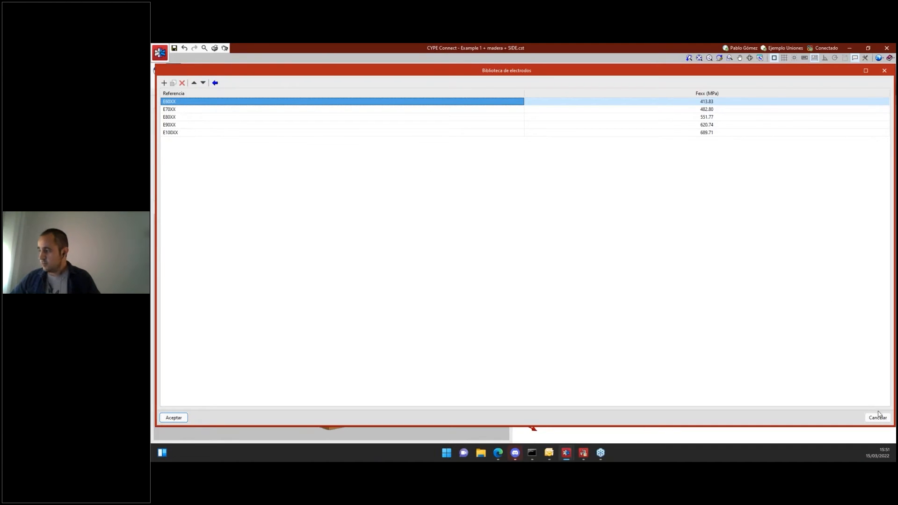
pyautogui.click(877, 417)
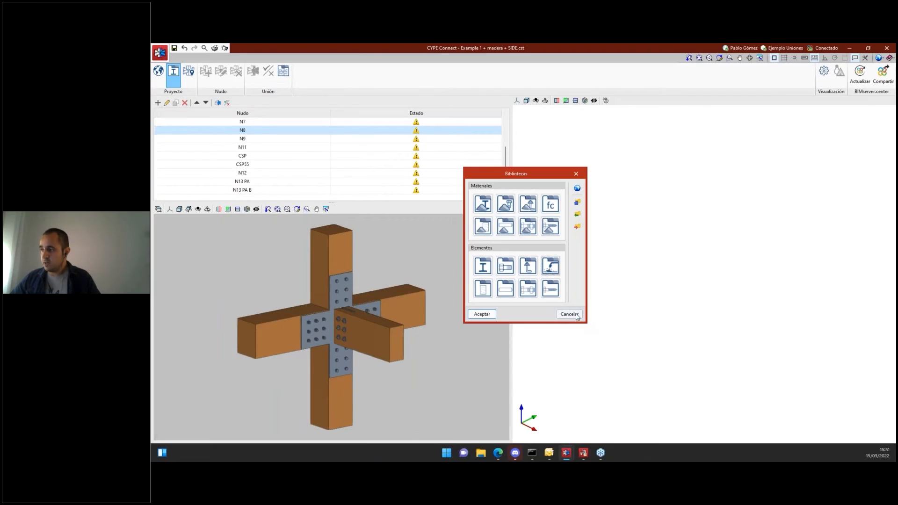
pyautogui.click(577, 315)
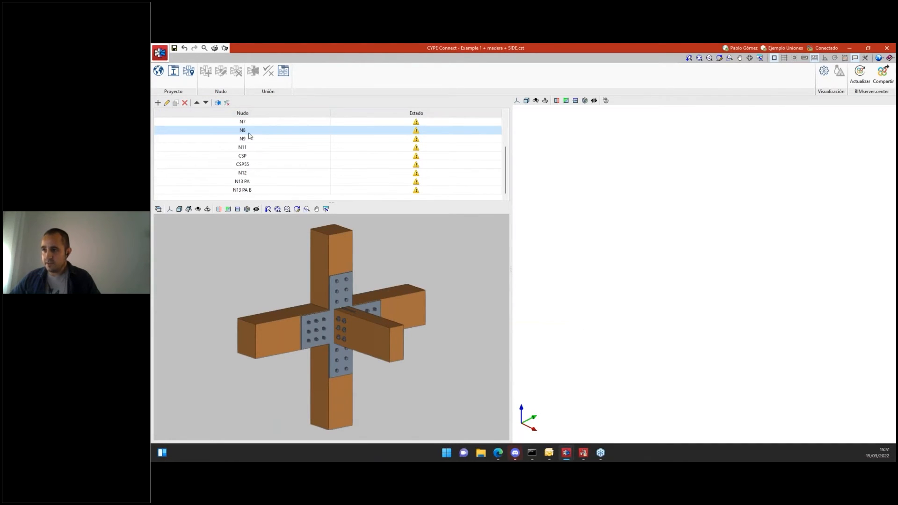
# - Open joint N8, examine the electrode selection of weld SOLDADURA1 and accept the joint
pyautogui.doubleClick(249, 133)
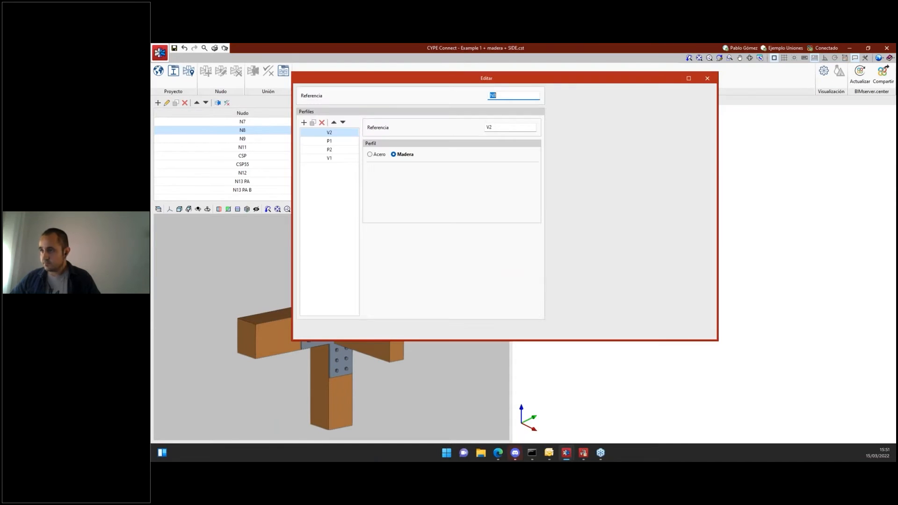
pyautogui.press('Escape')
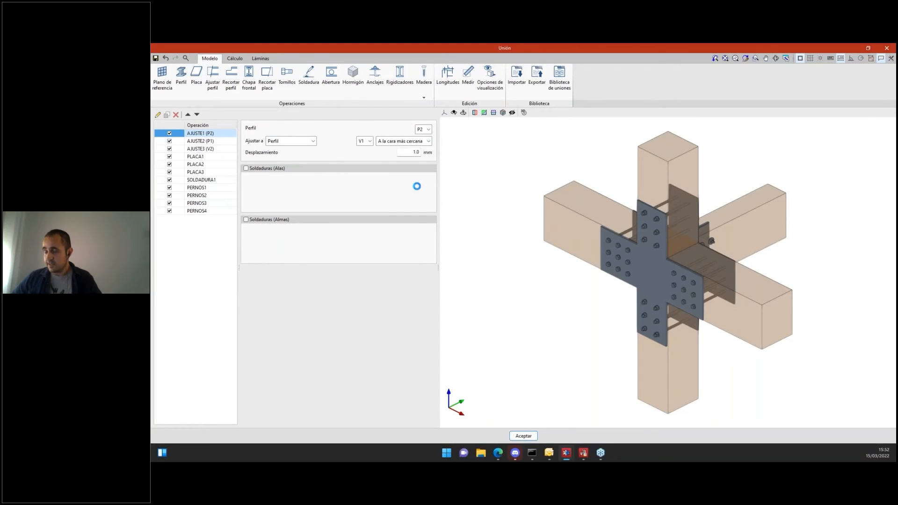
pyautogui.click(429, 197)
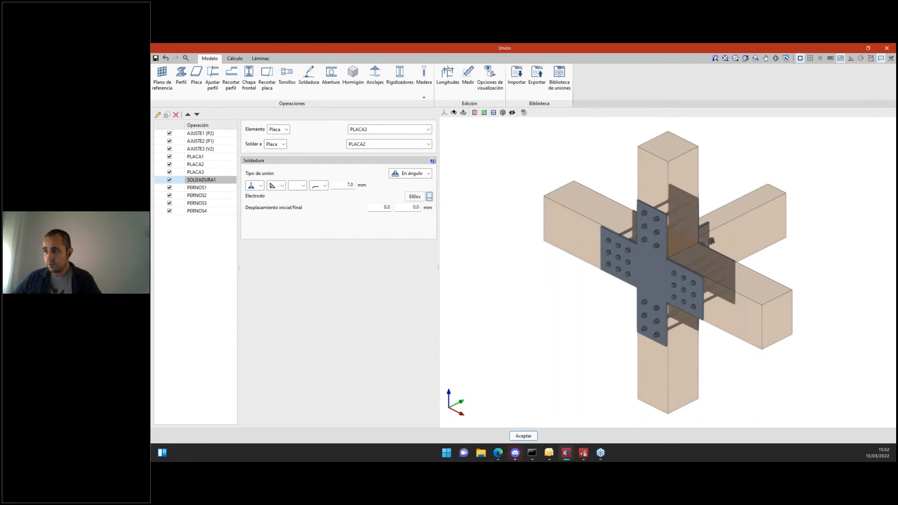
pyautogui.click(476, 267)
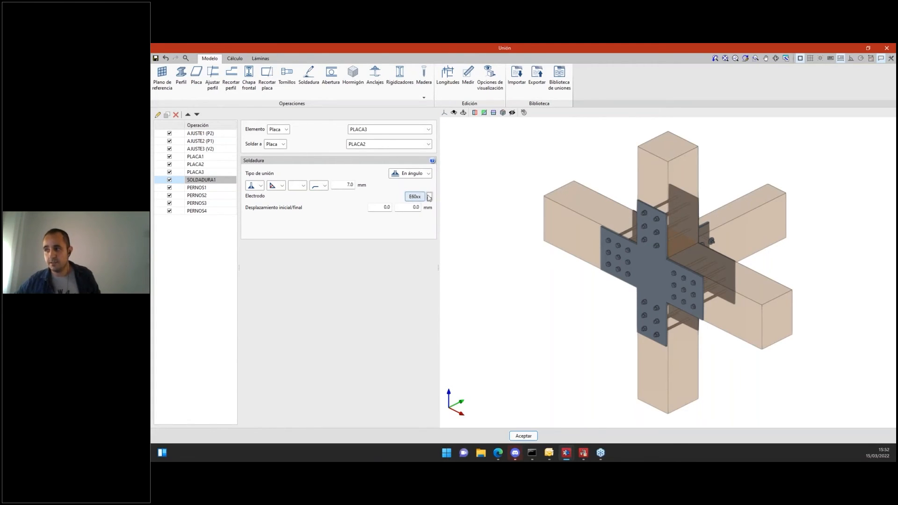
pyautogui.click(528, 436)
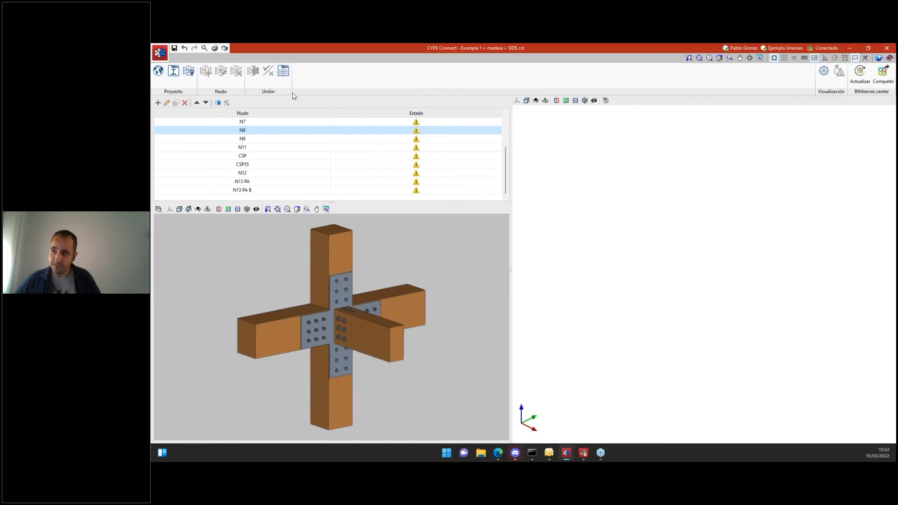
# - Switch to the EJ 1707 project in CYPE Connect and examine the truss joints around node N (42.65, 8.87, 11.4)
pyautogui.click(568, 454)
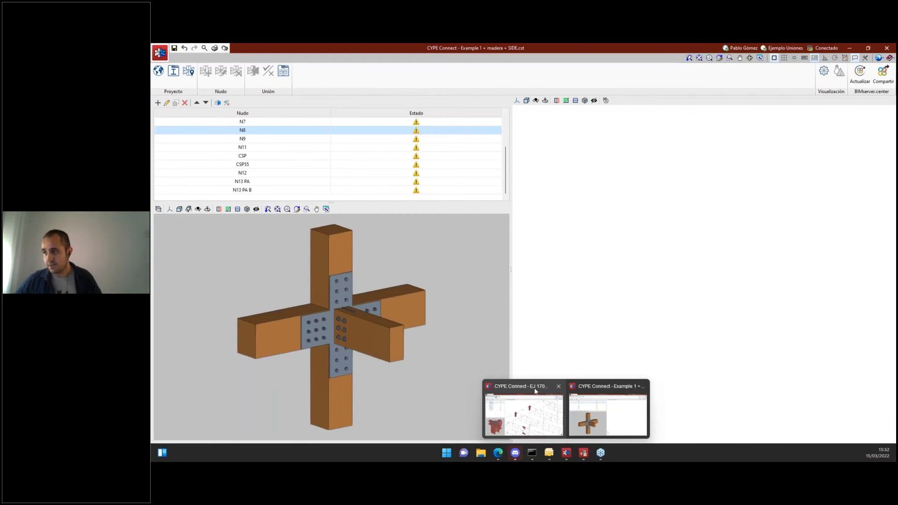
pyautogui.click(520, 387)
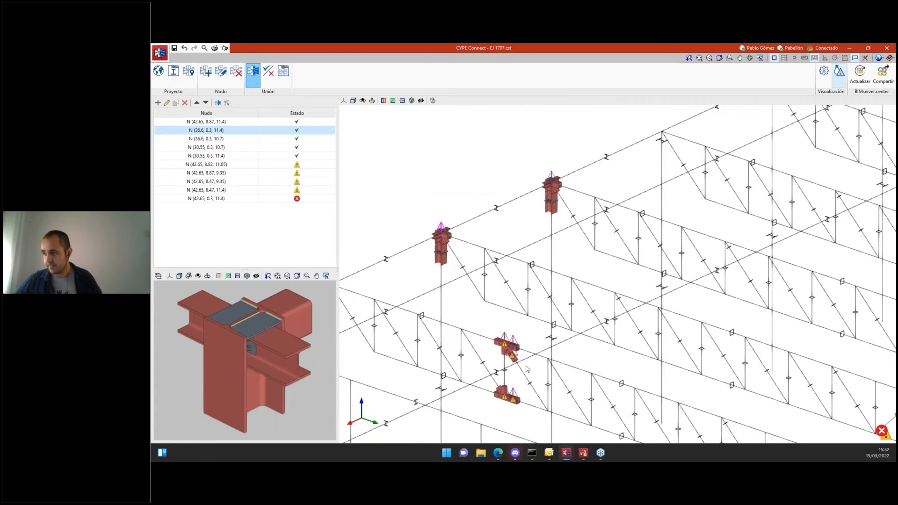
pyautogui.scroll(5, 477, 302)
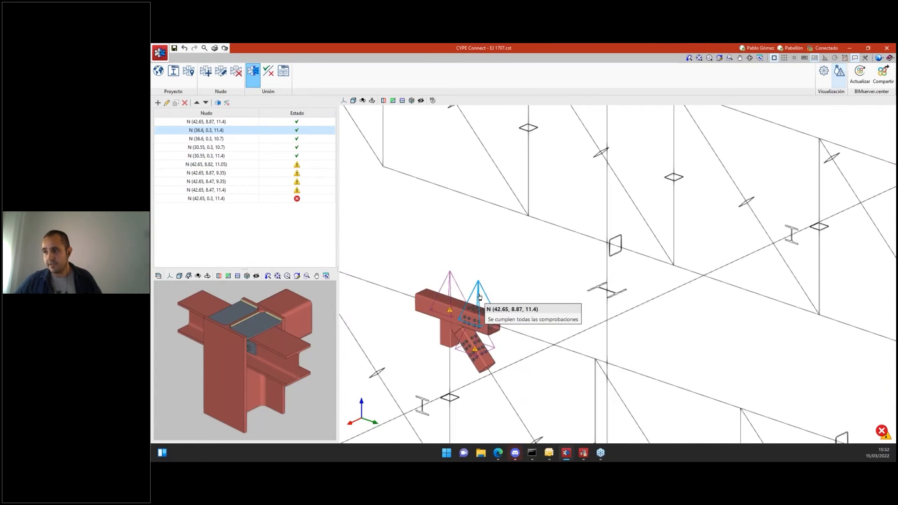
# - Open the library of saved joints, examine the P17 Empalme 200 joint and close the library
pyautogui.click(284, 71)
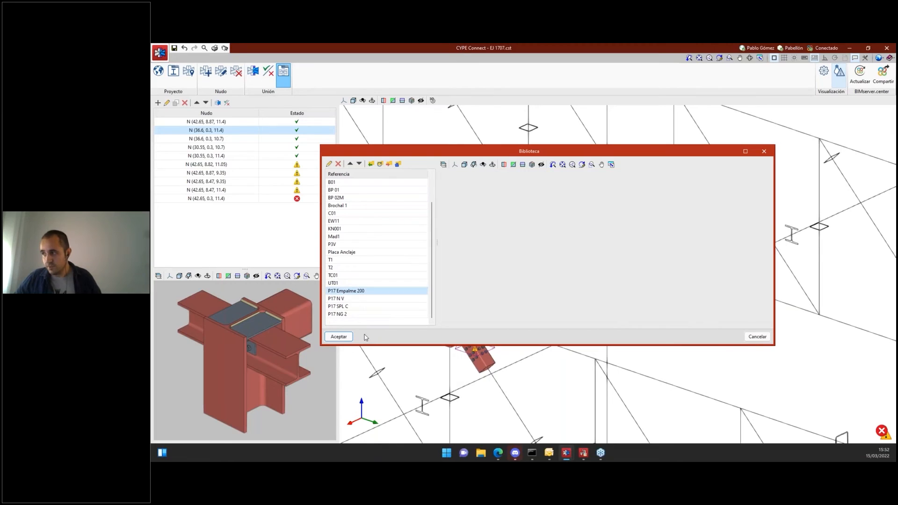
pyautogui.moveTo(646, 260); pyautogui.dragTo(585, 270)
pyautogui.click(338, 336)
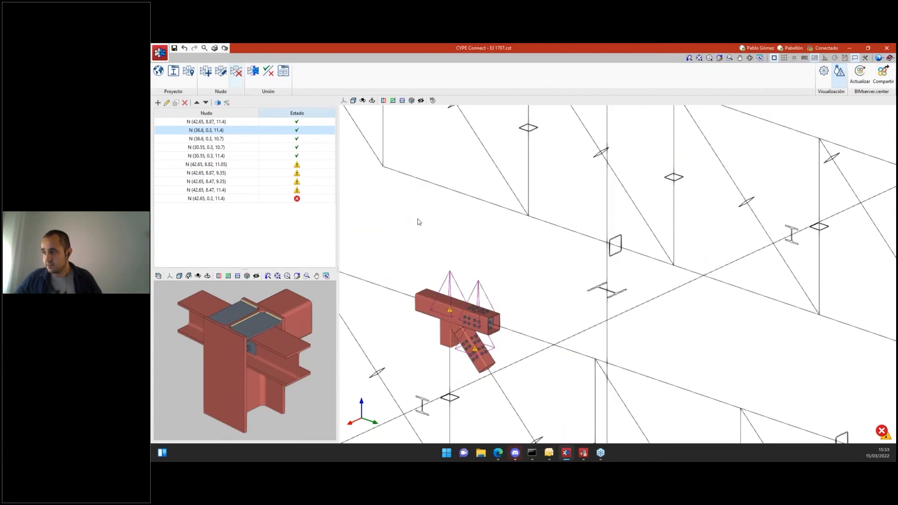
# - Add a new node on the truss's upper chord where two aligned SHS 200x8.0 bars meet, accepting the proposed reference and profiles
pyautogui.scroll(-2, 416, 221)
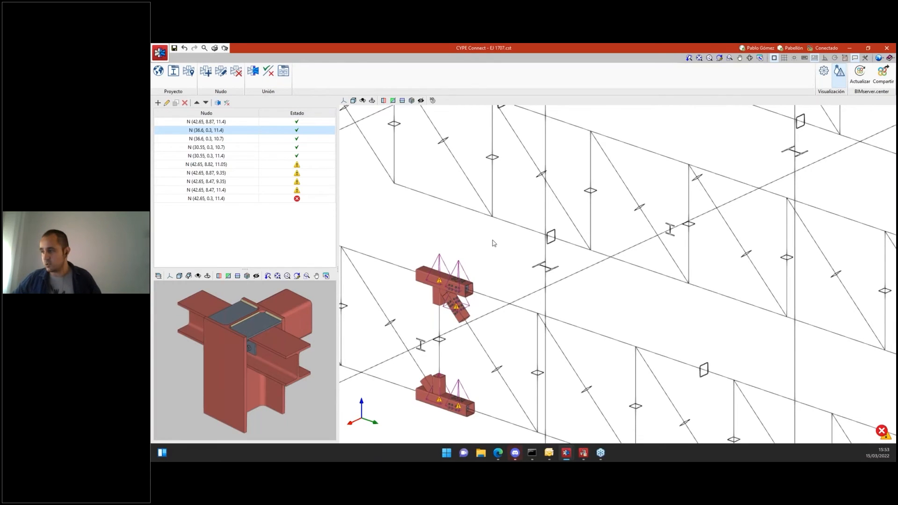
pyautogui.scroll(-3, 493, 241)
pyautogui.moveTo(686, 293); pyautogui.dragTo(511, 209, button='middle')
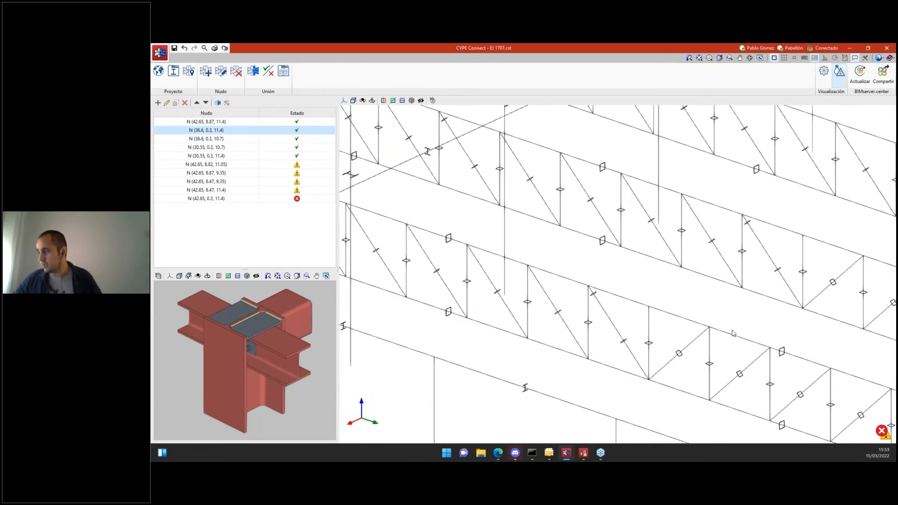
pyautogui.moveTo(733, 333); pyautogui.dragTo(509, 264, button='middle')
pyautogui.moveTo(682, 292); pyautogui.dragTo(525, 230, button='middle')
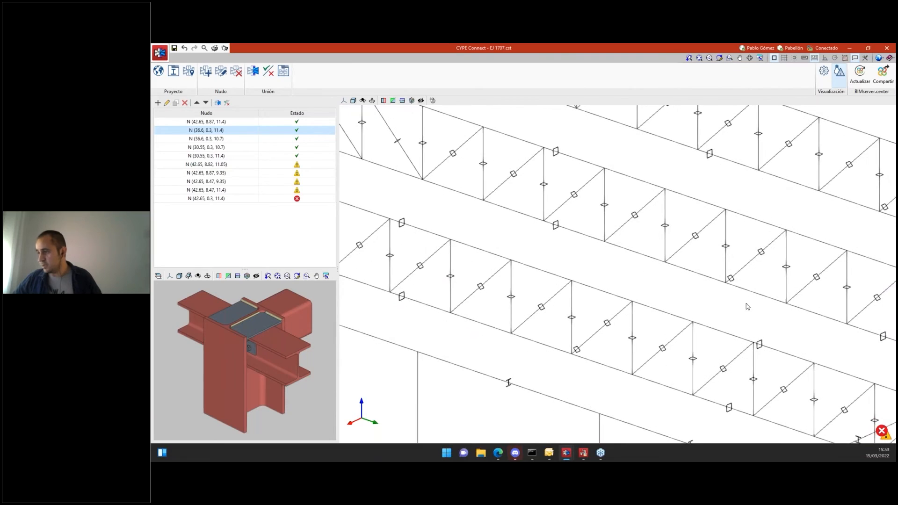
pyautogui.click(209, 71)
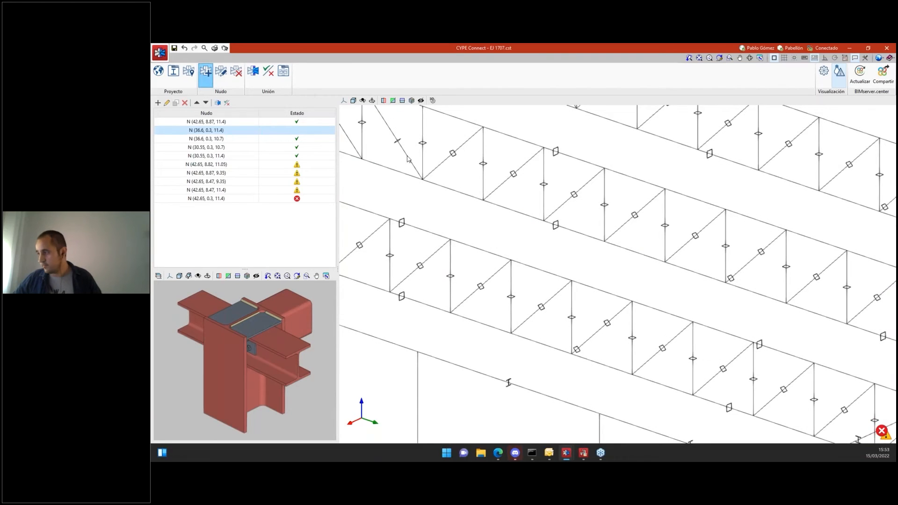
pyautogui.moveTo(808, 371); pyautogui.dragTo(678, 332, button='middle')
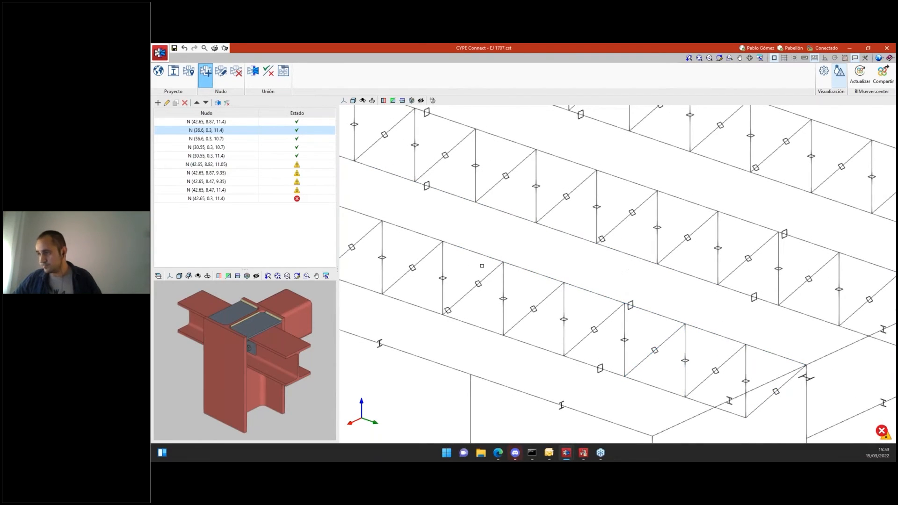
pyautogui.click(448, 244)
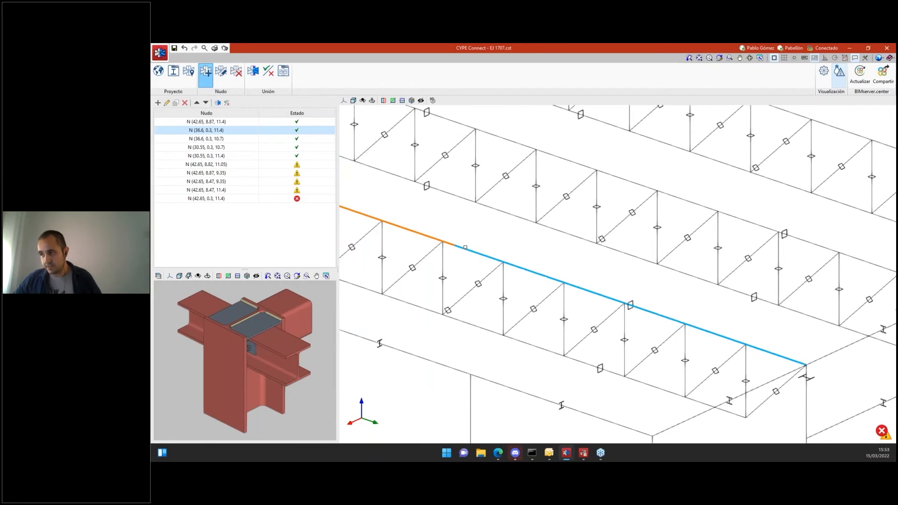
pyautogui.click(461, 248)
pyautogui.rightClick(462, 225)
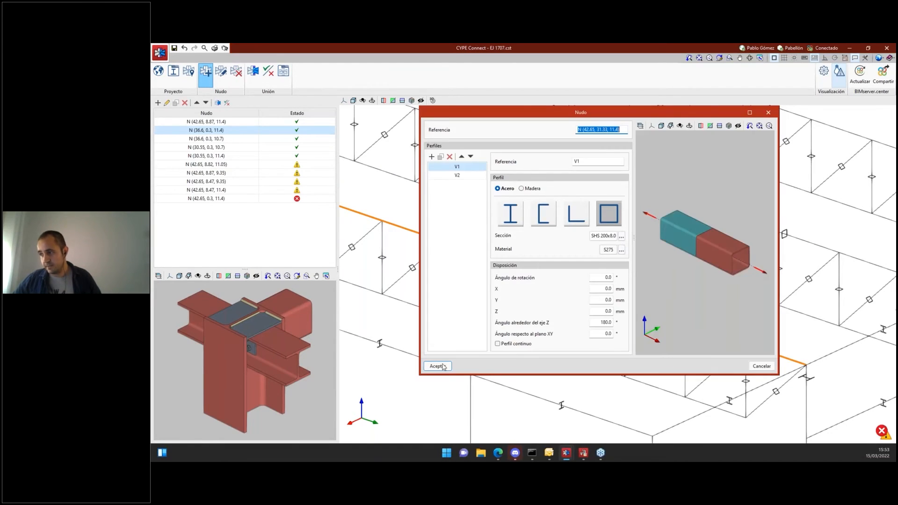
pyautogui.click(436, 365)
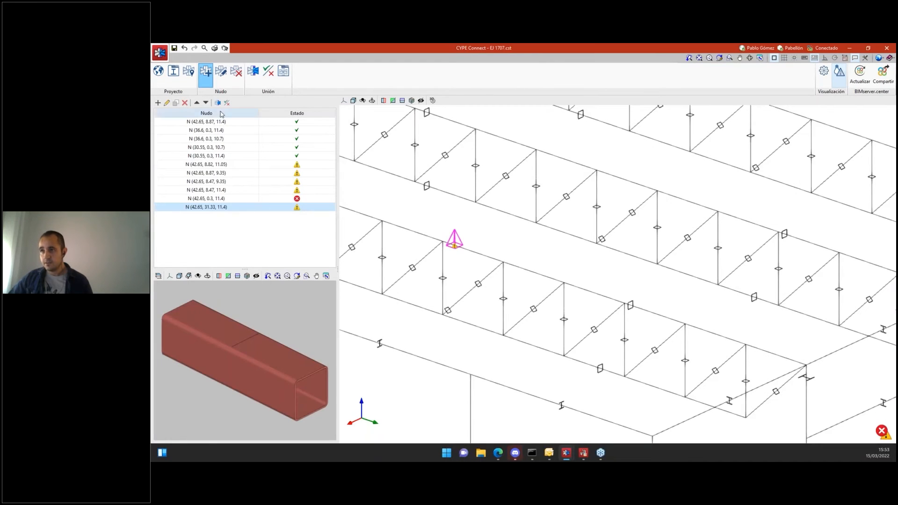
# - Open the new chord node's joint, import the P17 Empalme 200 joint from the library and accept it
pyautogui.click(219, 103)
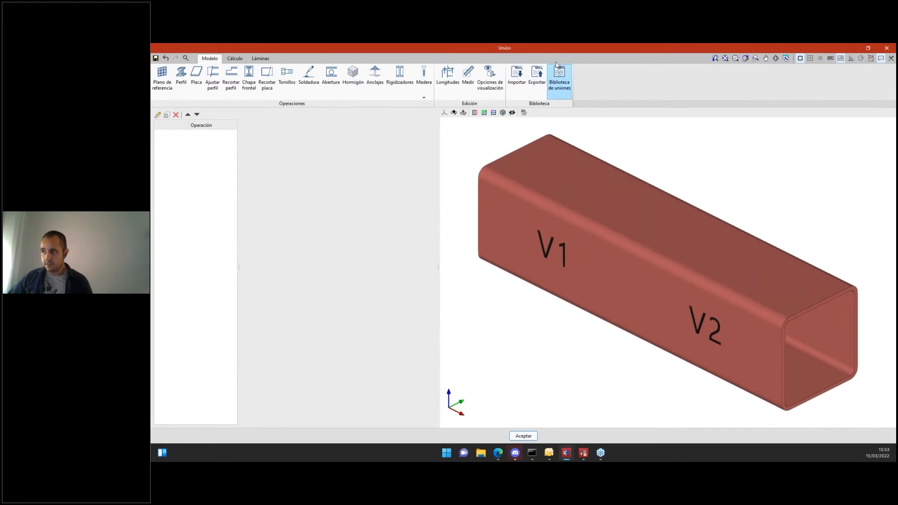
pyautogui.click(517, 88)
pyautogui.scroll(-2, 224, 243)
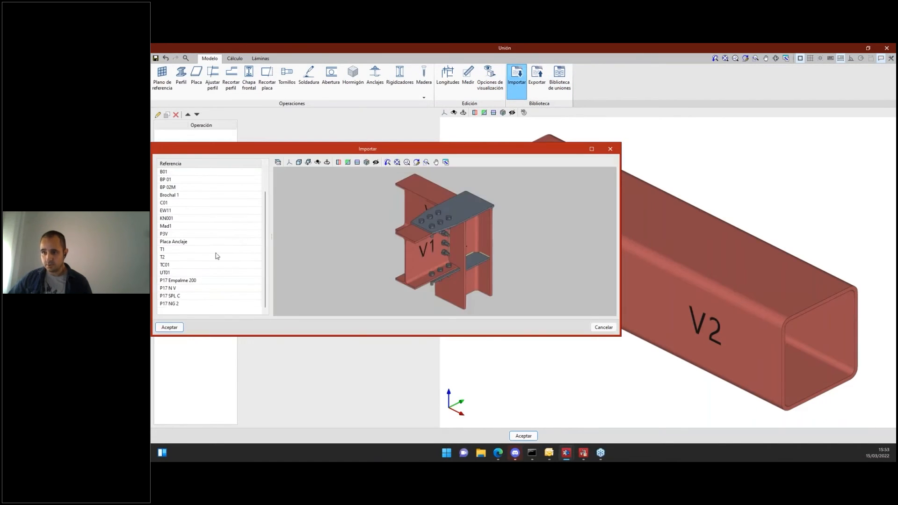
pyautogui.click(190, 281)
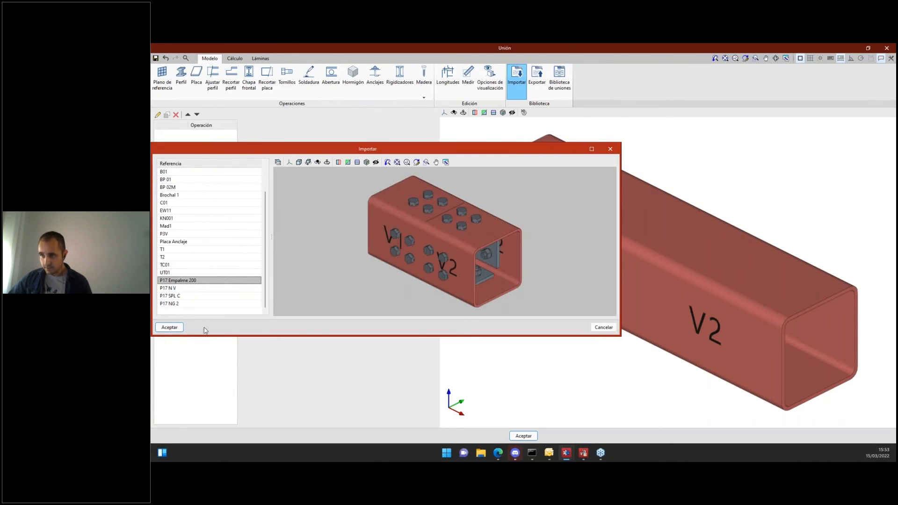
pyautogui.click(170, 327)
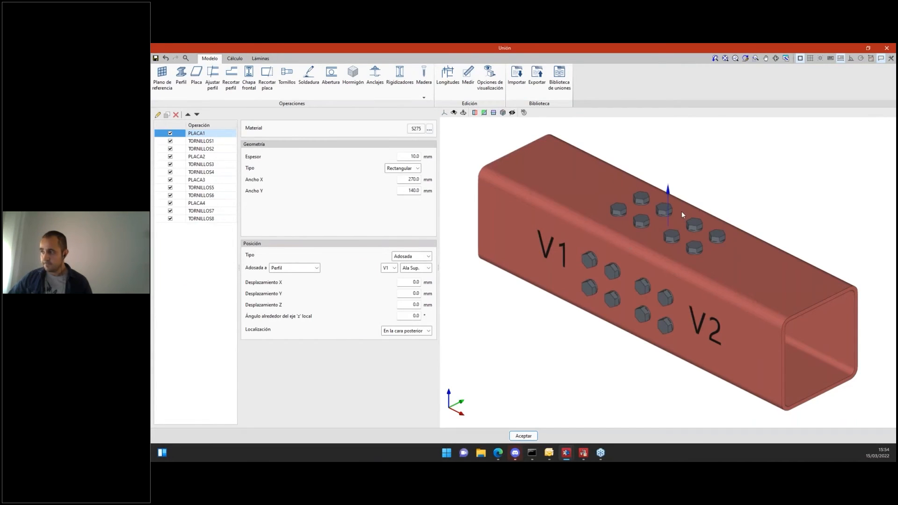
pyautogui.scroll(-2, 682, 212)
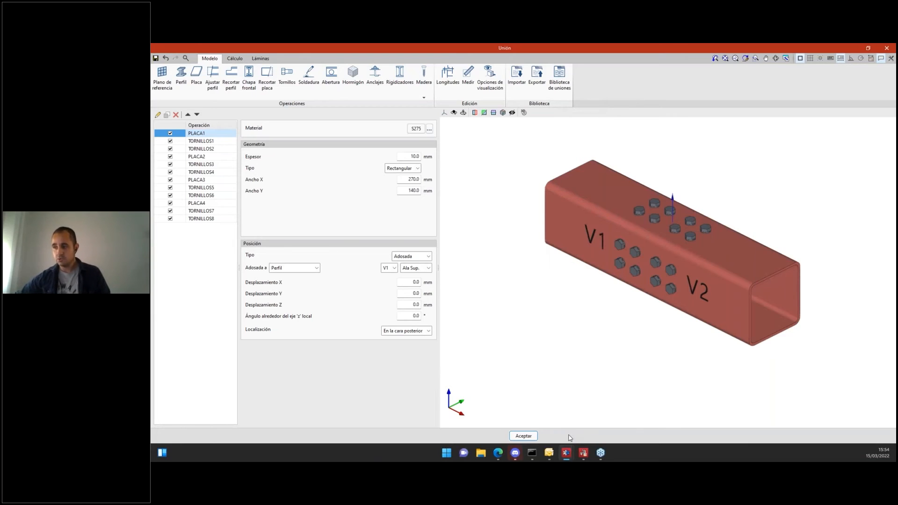
pyautogui.click(523, 436)
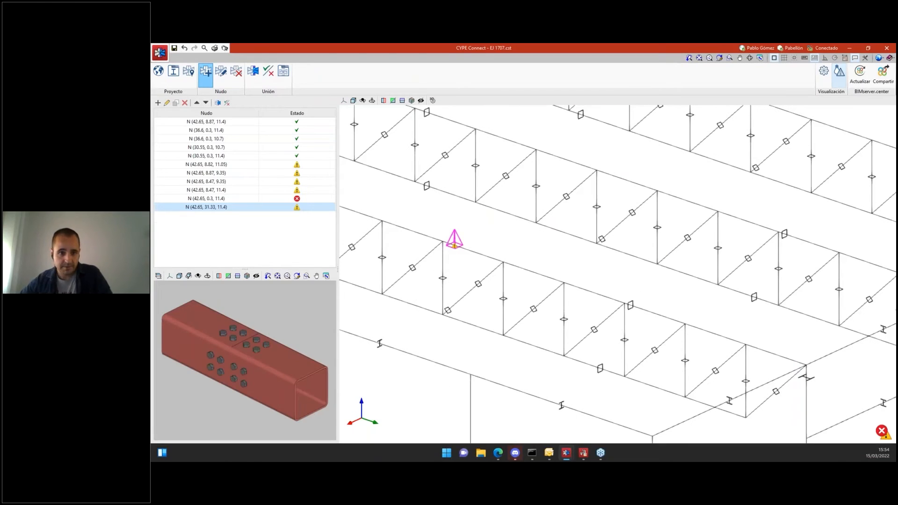
# - Examine the bolted splice on the truss chord and its node's profile definition, closing the definition without changes
pyautogui.scroll(-2, 445, 273)
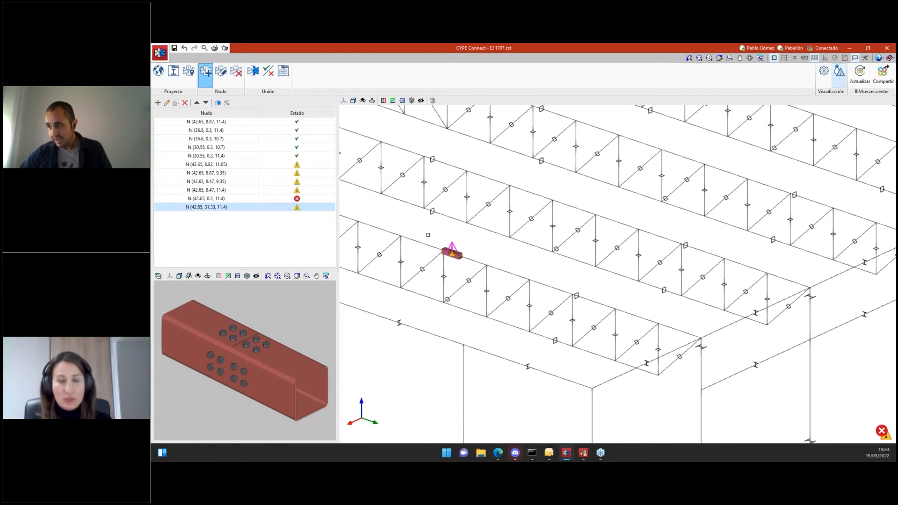
pyautogui.scroll(5, 428, 235)
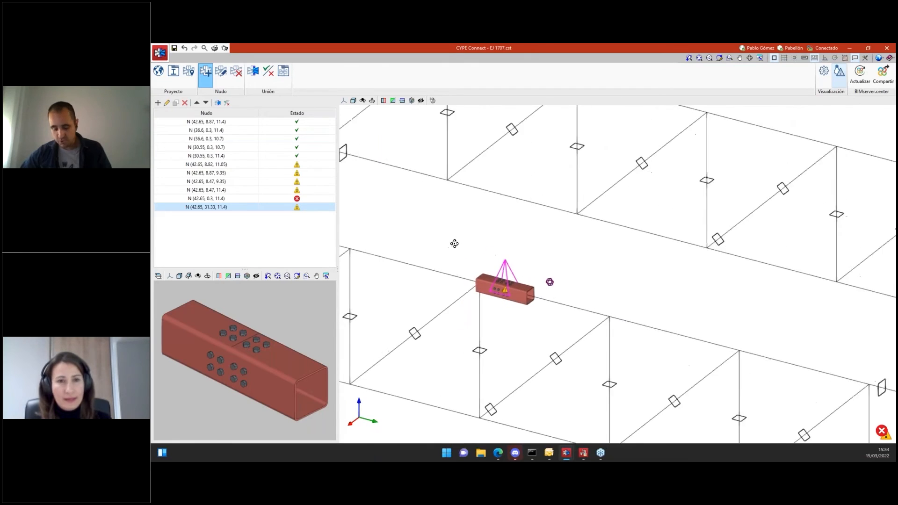
pyautogui.moveTo(454, 243)
pyautogui.keyDown('shift'); pyautogui.mouseDown(button='middle')
pyautogui.moveTo(475, 245)
pyautogui.moveTo(457, 250)
pyautogui.moveTo(387, 212)
pyautogui.mouseUp(button='middle'); pyautogui.keyUp('shift')
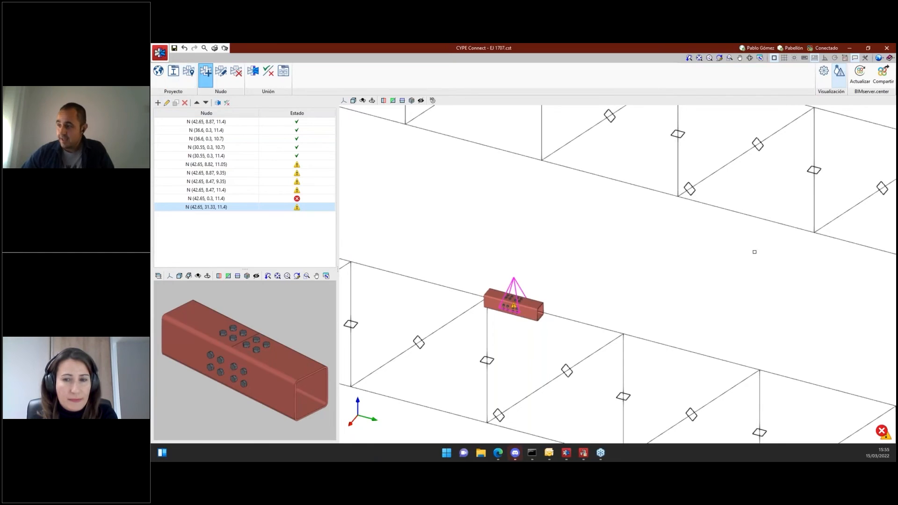
pyautogui.click(166, 104)
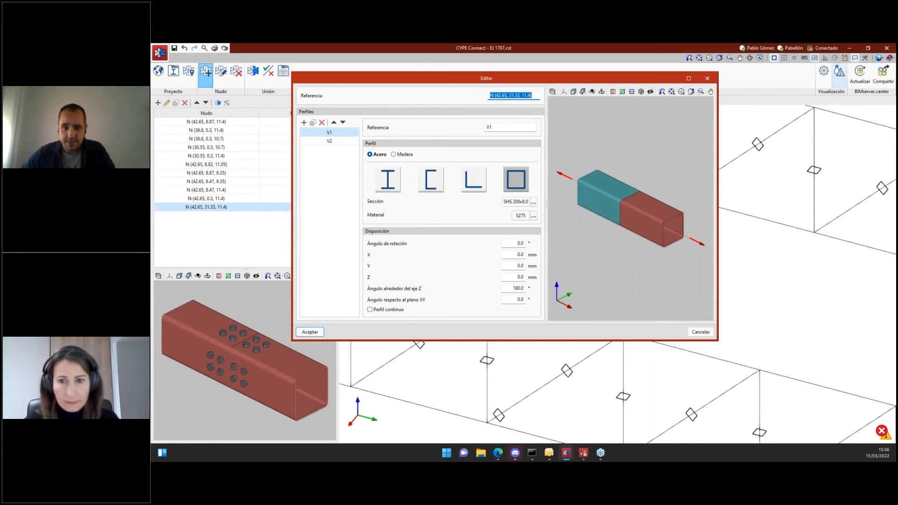
pyautogui.click(698, 332)
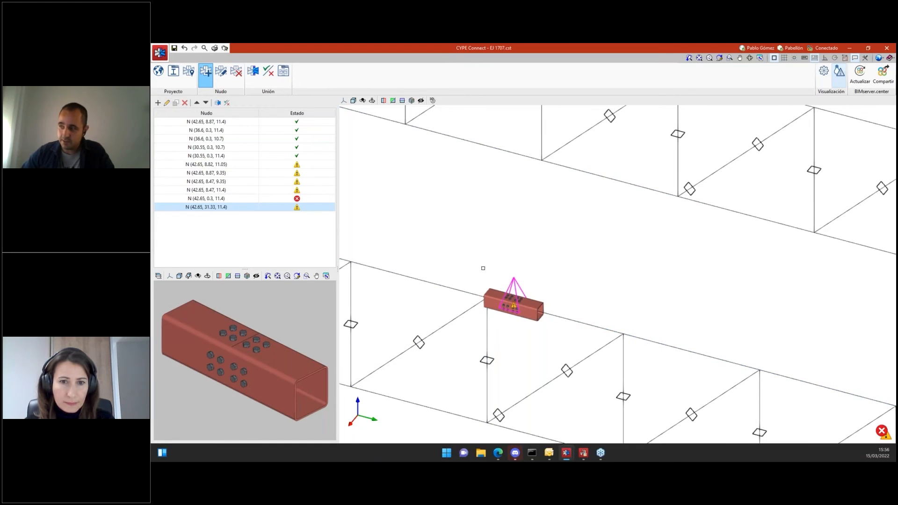
pyautogui.scroll(-1, 482, 268)
pyautogui.scroll(-1, 491, 276)
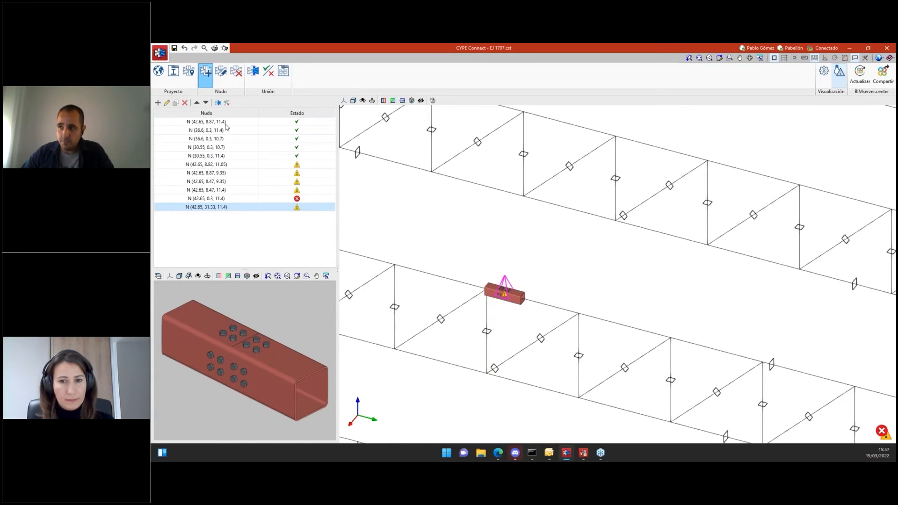
# - Switch to the Example 1 + madera + SIDE project and examine the base plate, welds and anchors of node N13 PA
pyautogui.click(567, 452)
pyautogui.click(603, 402)
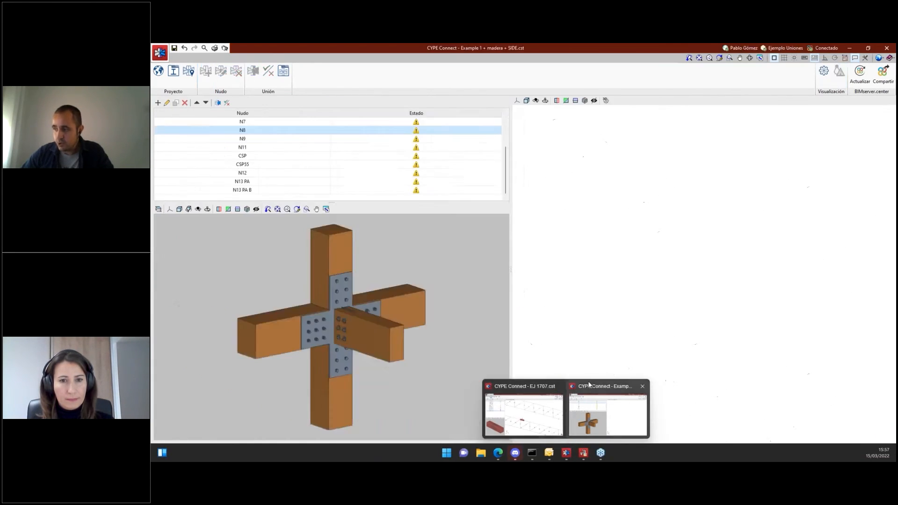
pyautogui.click(245, 181)
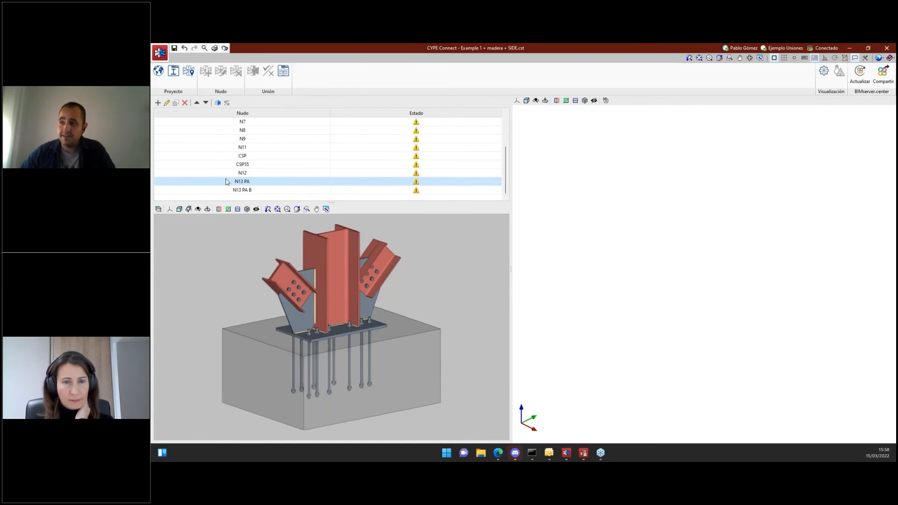
pyautogui.click(277, 209)
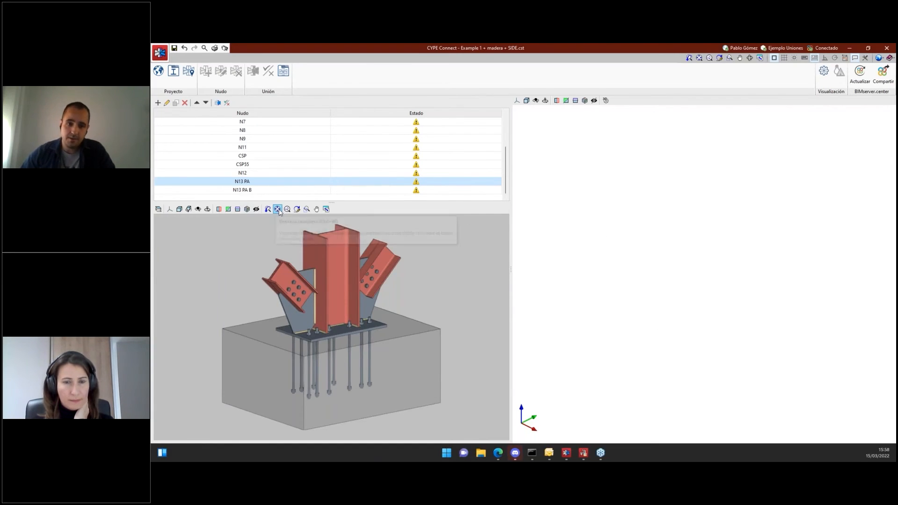
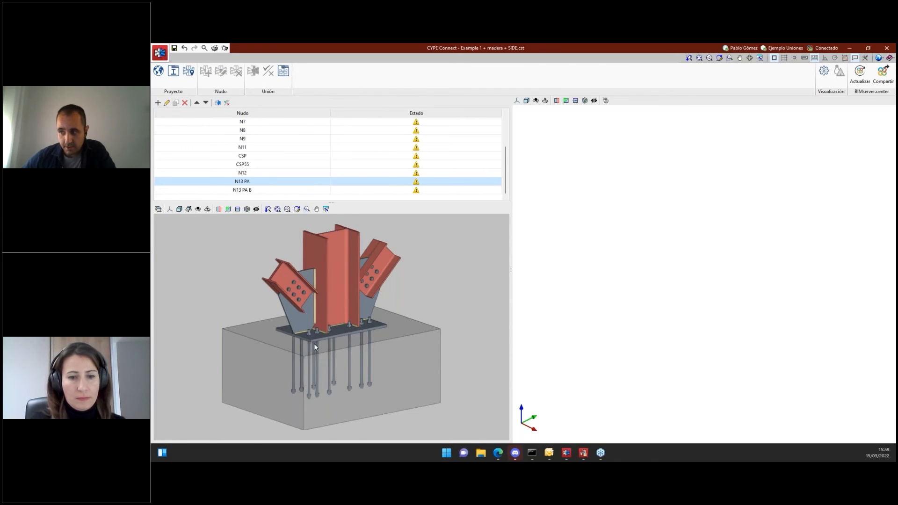
pyautogui.scroll(5, 314, 344)
pyautogui.scroll(2, 313, 344)
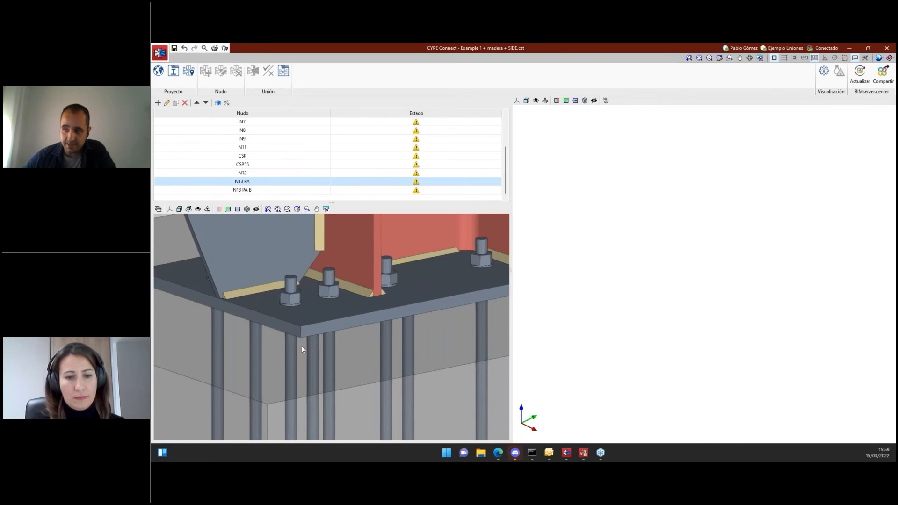
pyautogui.scroll(-6, 276, 374)
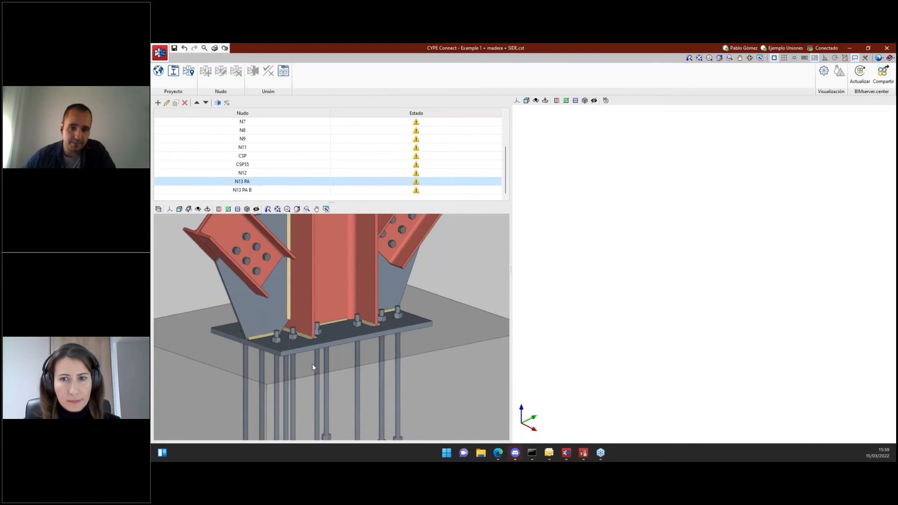
pyautogui.scroll(-4, 198, 381)
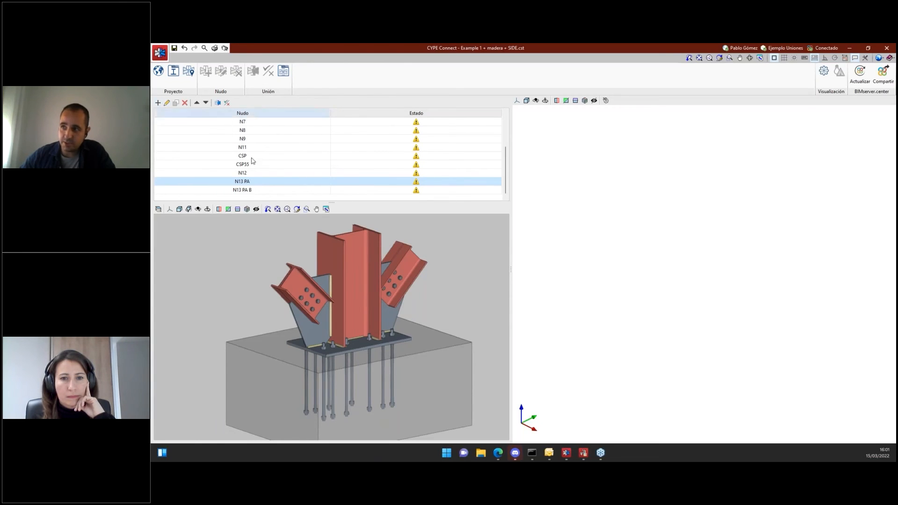
# - Examine the base plate joint of node N13 PA B from the front
pyautogui.click(239, 192)
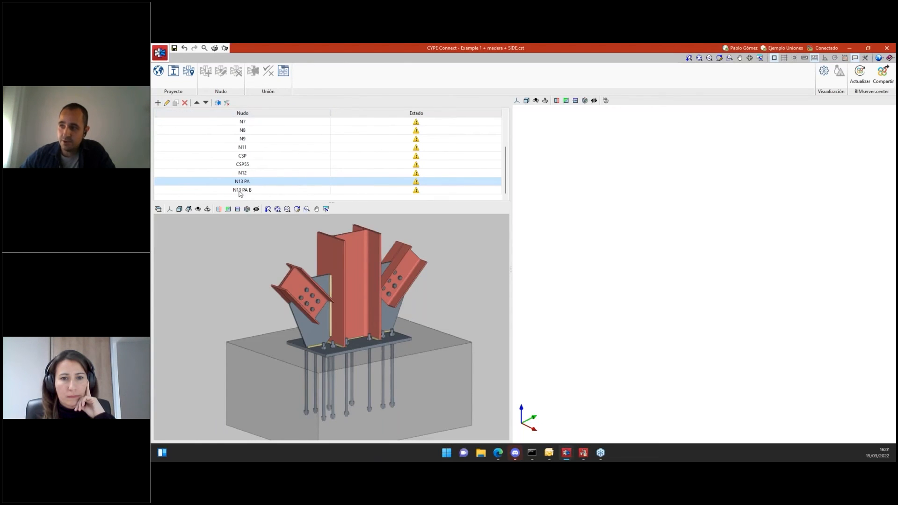
pyautogui.click(239, 191)
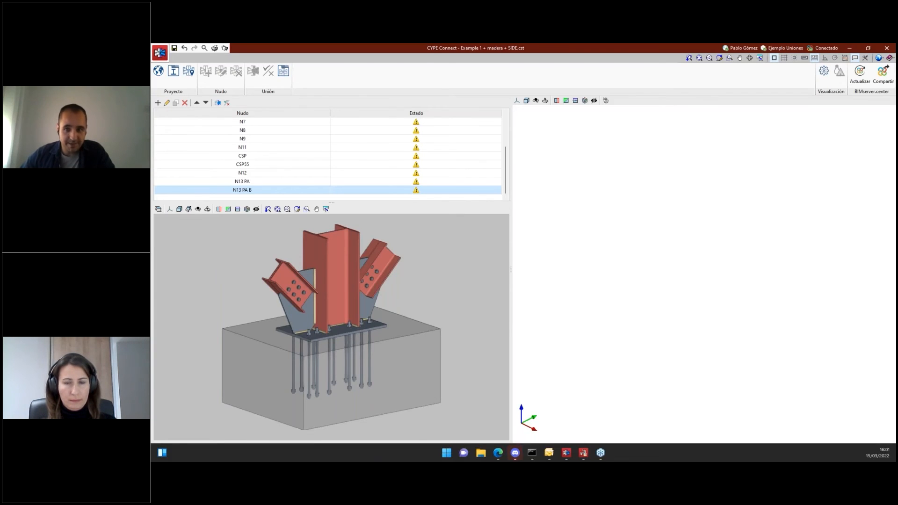
pyautogui.moveTo(444, 336); pyautogui.dragTo(400, 331, button='middle')
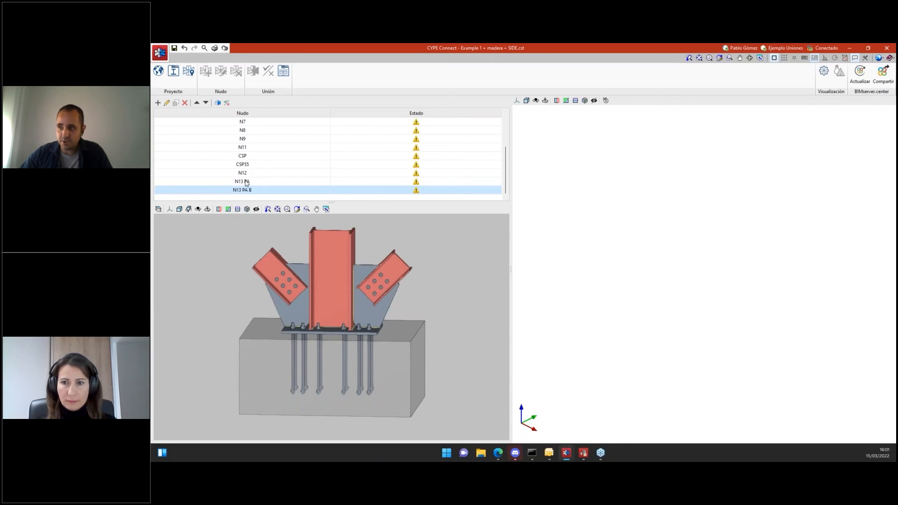
# - Review the joint models of nodes N7, N3, N1 and N4
pyautogui.click(248, 122)
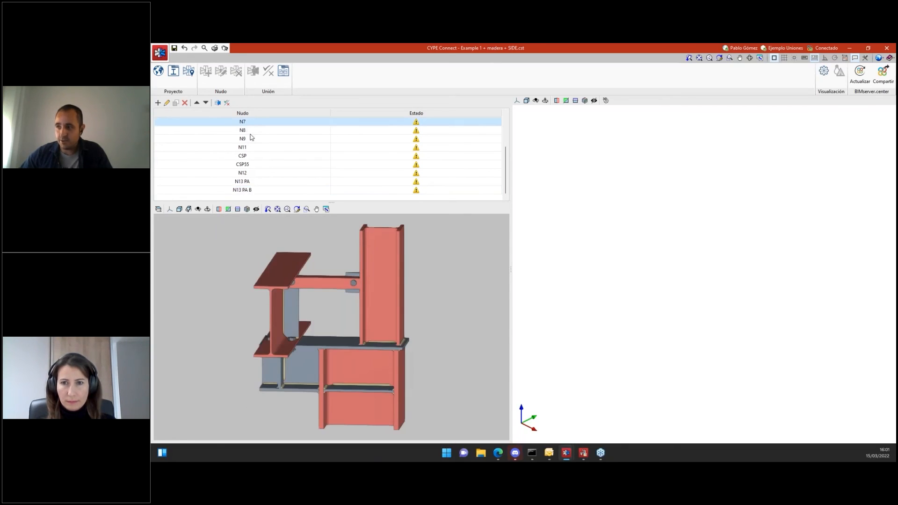
pyautogui.scroll(2, 250, 137)
pyautogui.click(252, 139)
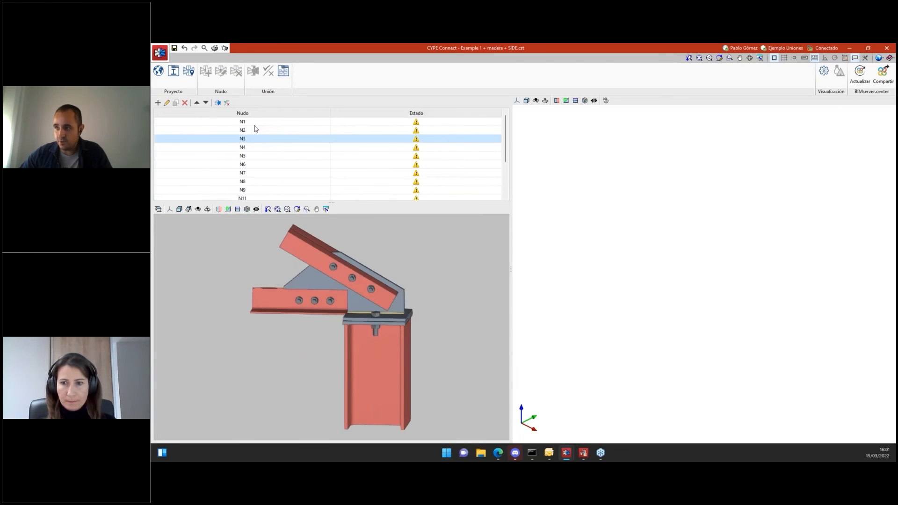
pyautogui.click(253, 124)
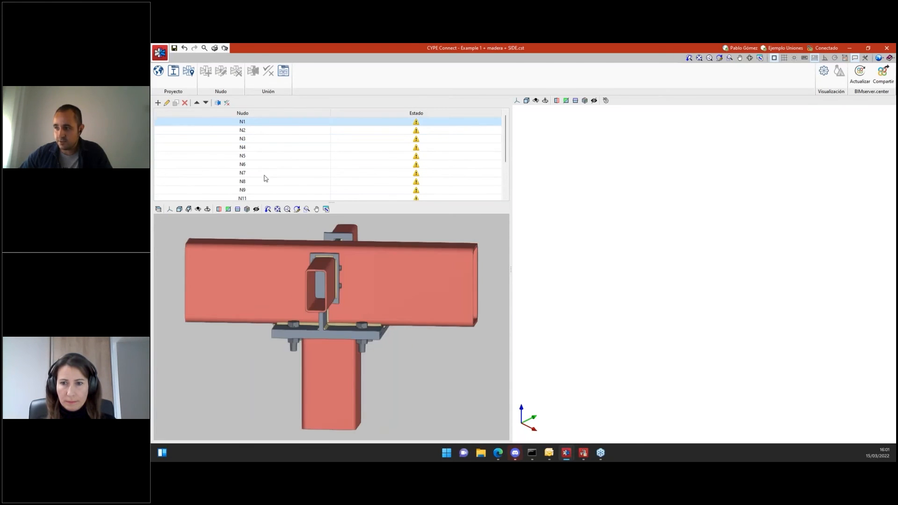
pyautogui.click(253, 140)
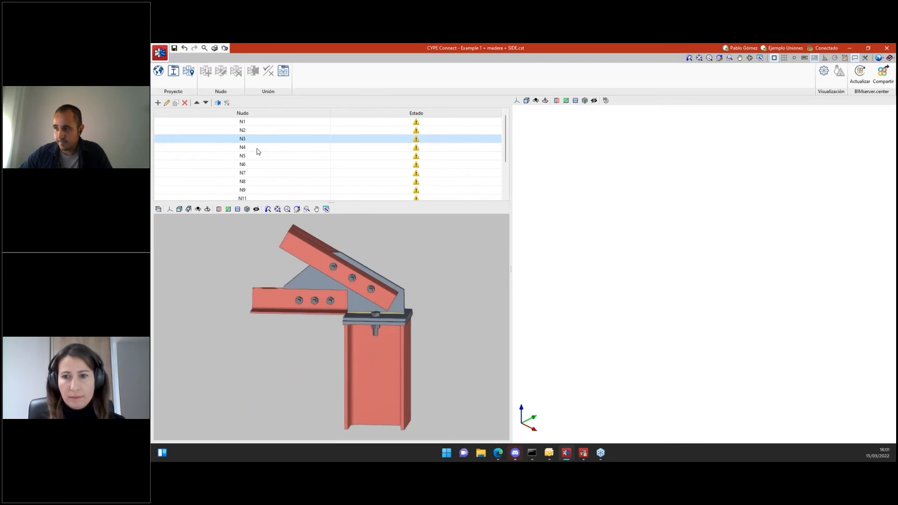
pyautogui.click(256, 148)
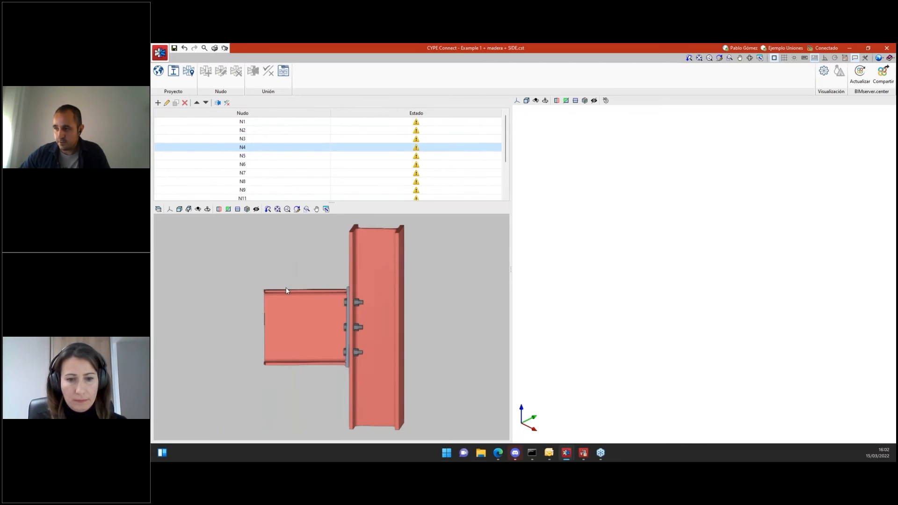
pyautogui.moveTo(286, 291); pyautogui.dragTo(340, 323, button='middle')
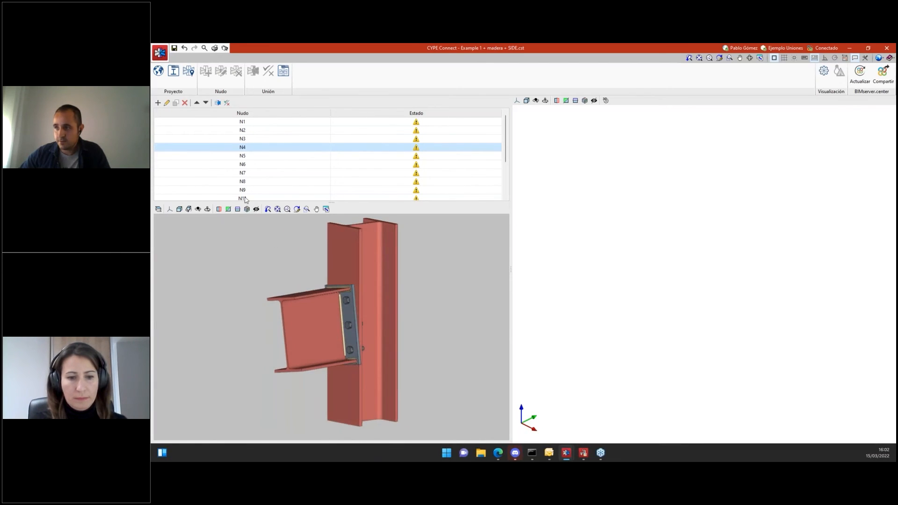
pyautogui.click(157, 103)
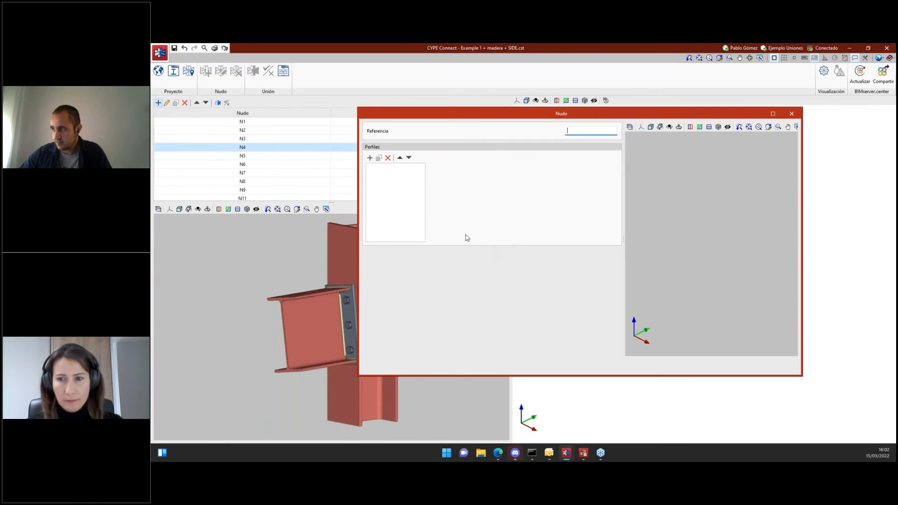
pyautogui.click(786, 367)
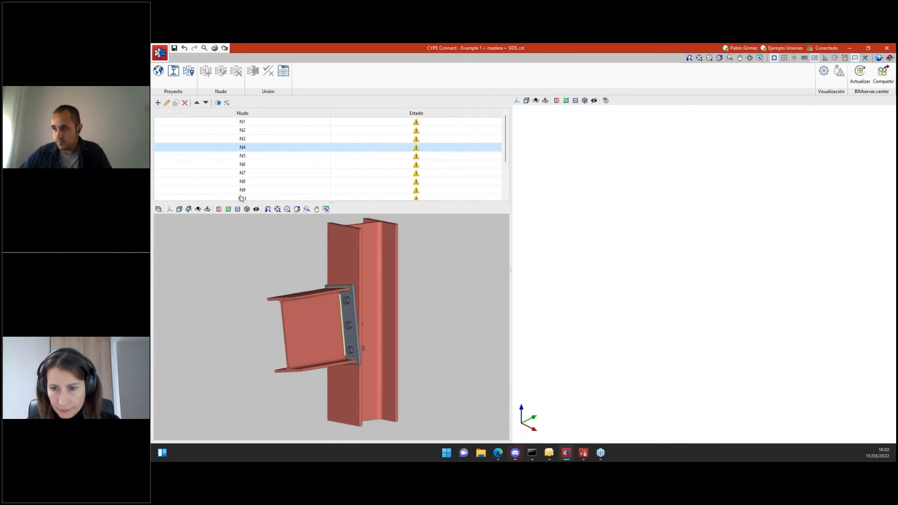
# - Open the column base plate joint for editing and add a new plate rotated 40° about its local x axis
pyautogui.click(218, 103)
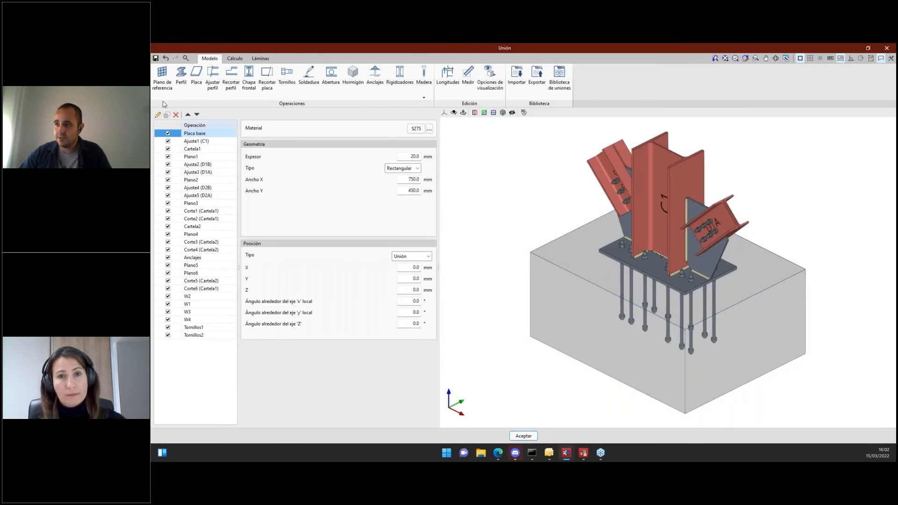
pyautogui.click(197, 76)
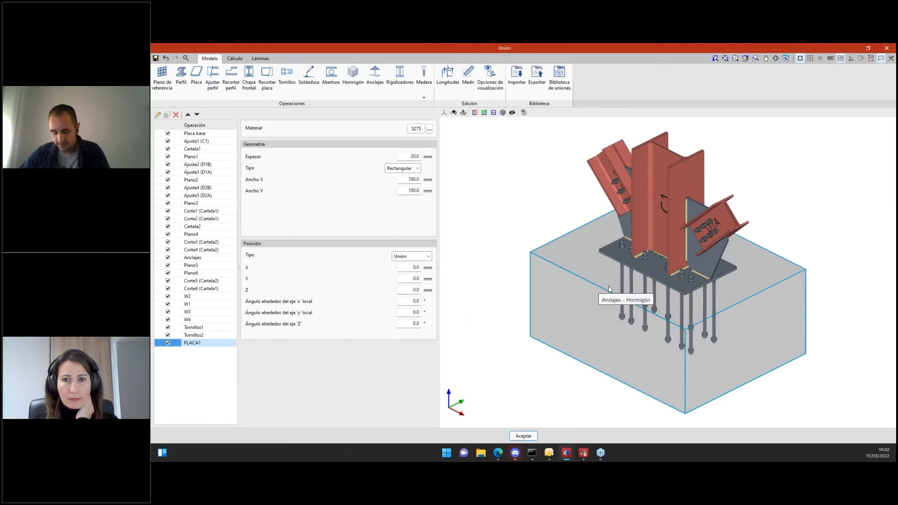
pyautogui.moveTo(655, 288); pyautogui.dragTo(666, 255, button='middle')
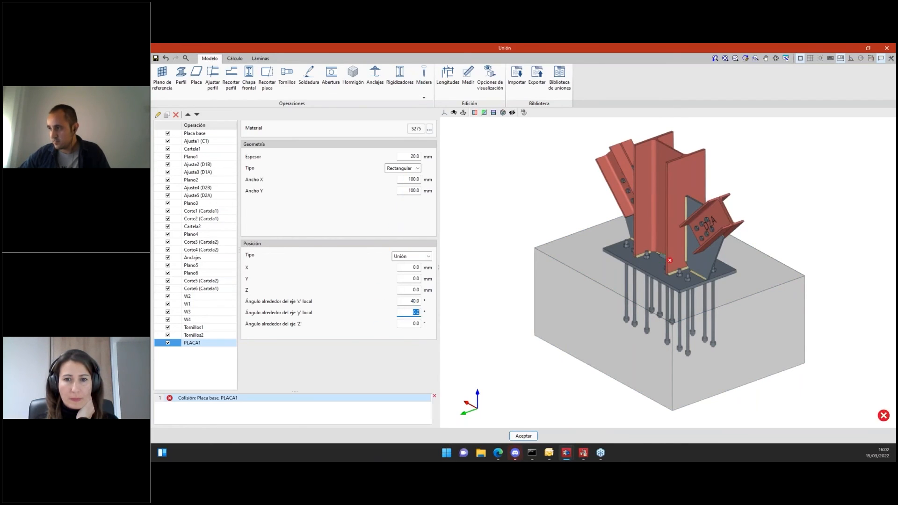
# - Set the new plate's X and Y widths to 500 mm
pyautogui.click(406, 178)
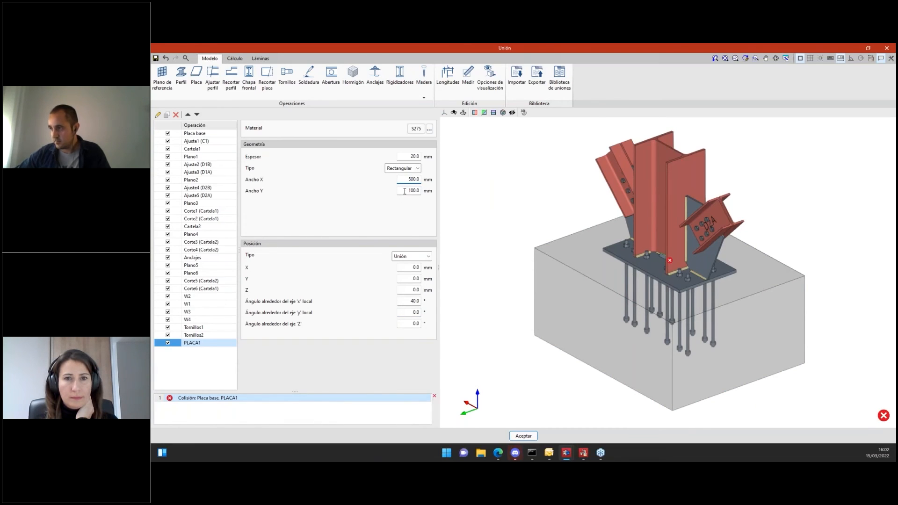
pyautogui.click(405, 191)
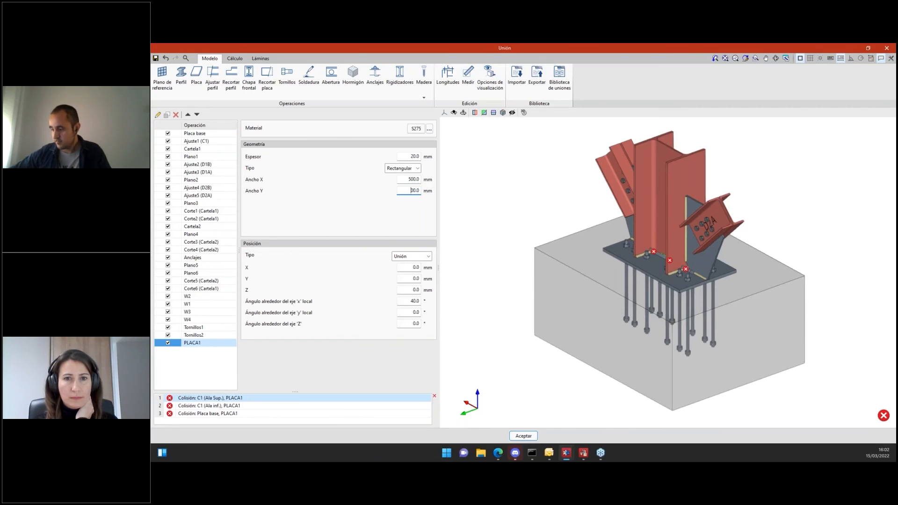
pyautogui.press('Delete')
pyautogui.write('5')
pyautogui.click(597, 311)
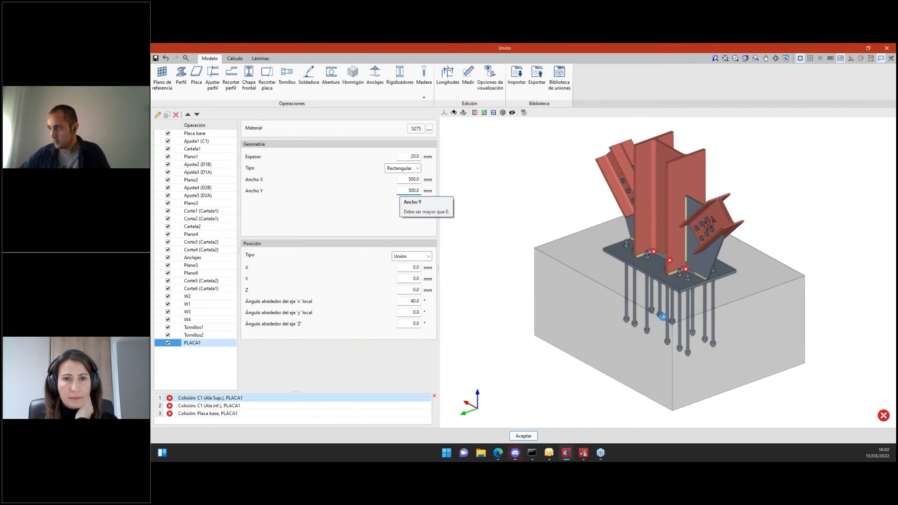
# - Deactivate every operation of the joint except PLACA1 and inspect the inclined plate against the column
pyautogui.rightClick(170, 125)
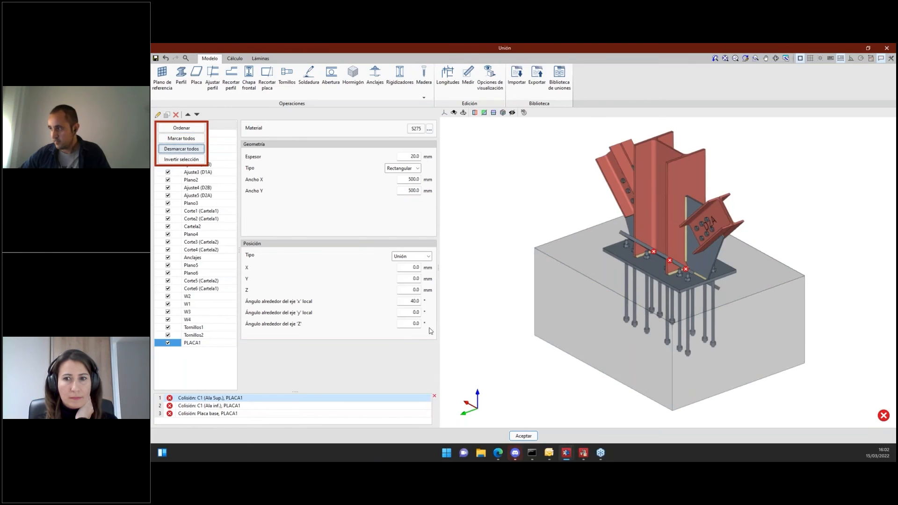
pyautogui.click(195, 149)
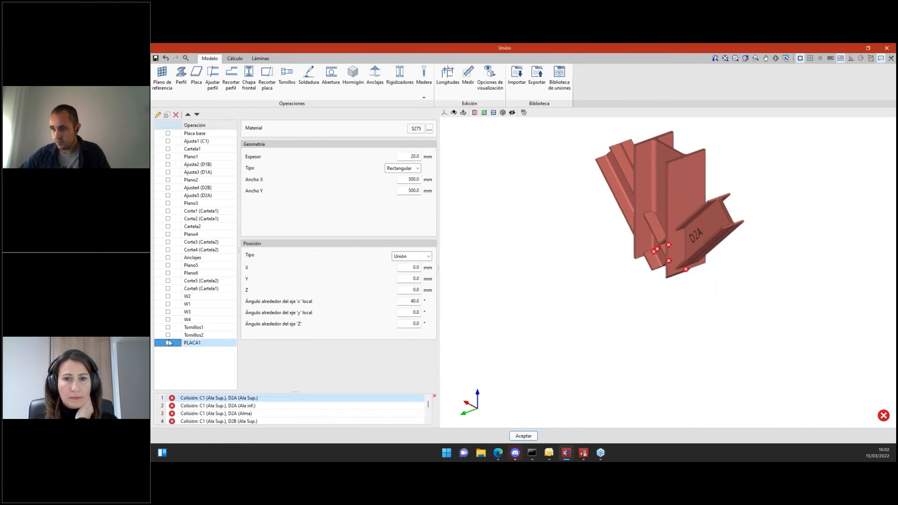
pyautogui.click(168, 343)
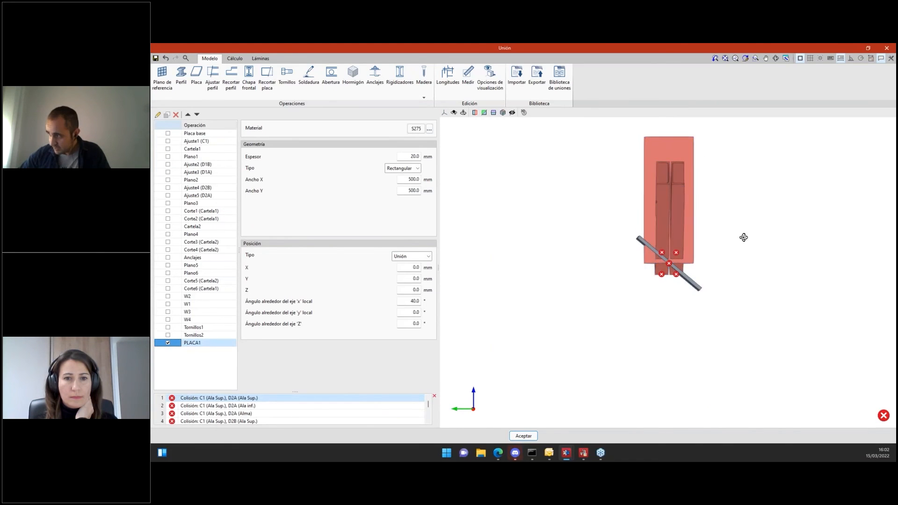
pyautogui.keyDown('shift'); pyautogui.moveTo(744, 236); pyautogui.dragTo(776, 240, button='middle'); pyautogui.keyUp('shift')
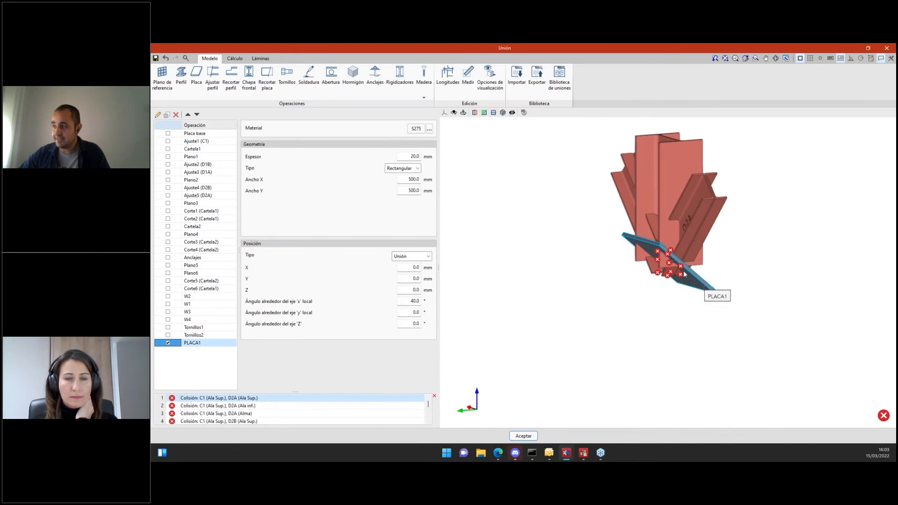
pyautogui.keyDown('shift'); pyautogui.moveTo(718, 320); pyautogui.dragTo(685, 321, button='middle'); pyautogui.keyUp('shift')
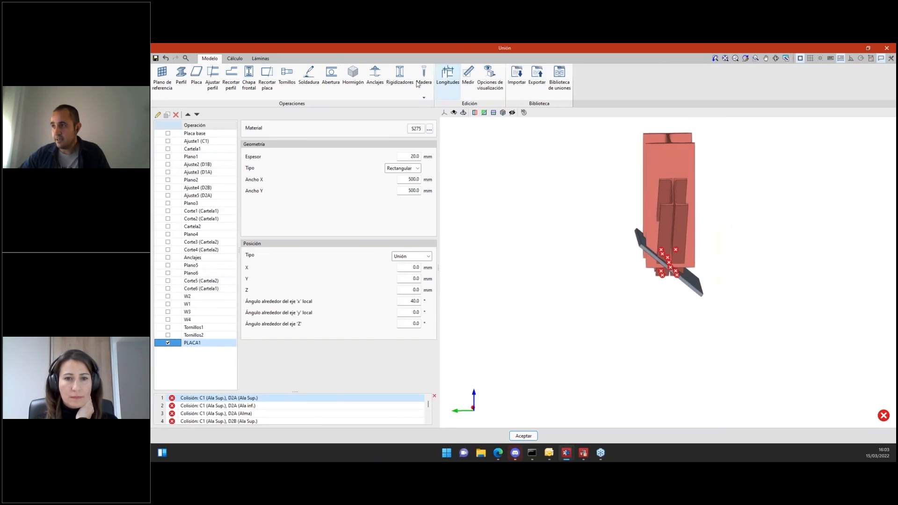
# - Add an anchor operation and assign it to plate PLACA1
pyautogui.click(375, 79)
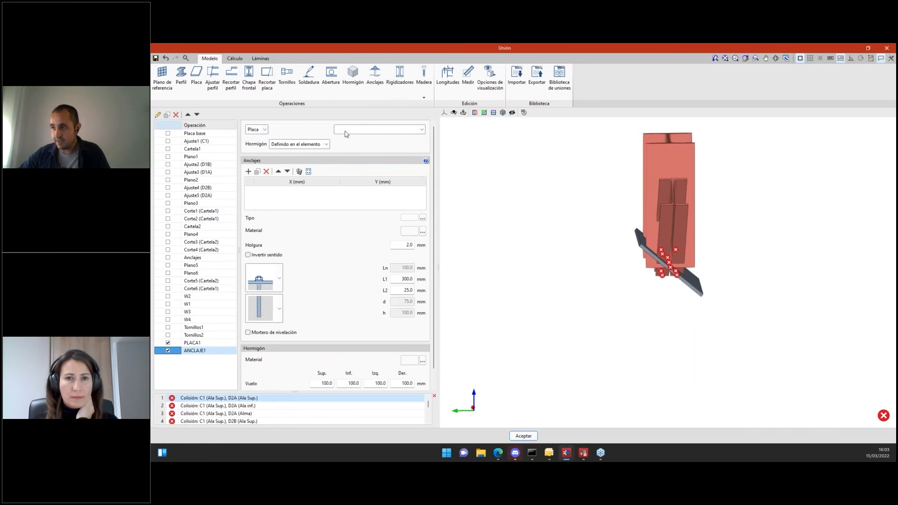
pyautogui.click(347, 131)
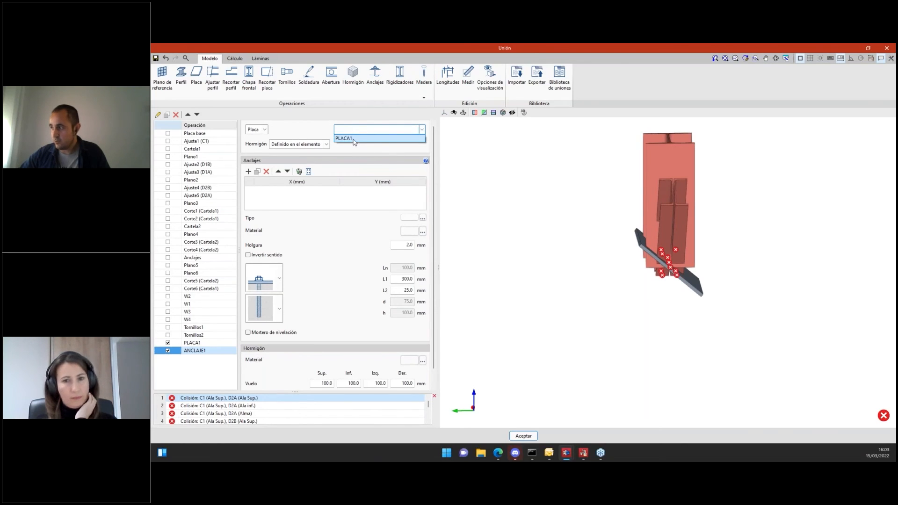
pyautogui.click(354, 140)
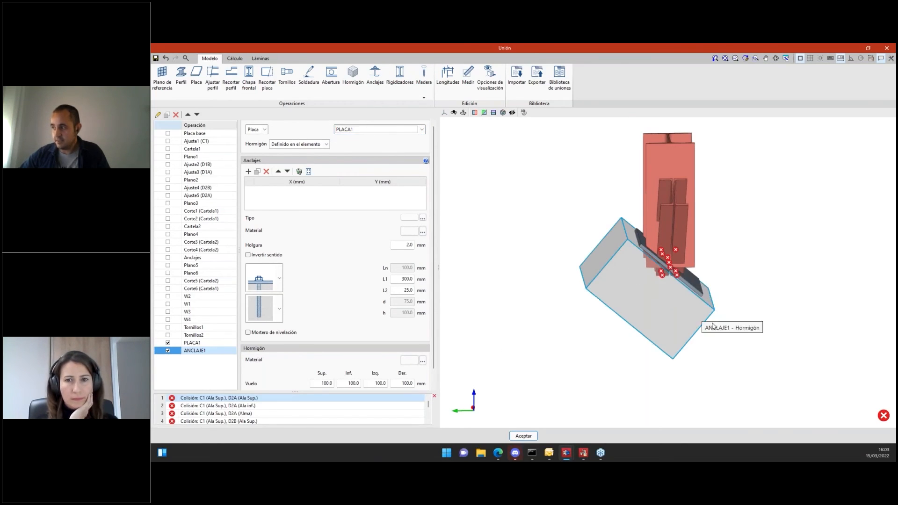
# - Invert the direction of the anchorage on PLACA1 so the concrete block lies on the plate's opposite side
pyautogui.scroll(3, 707, 283)
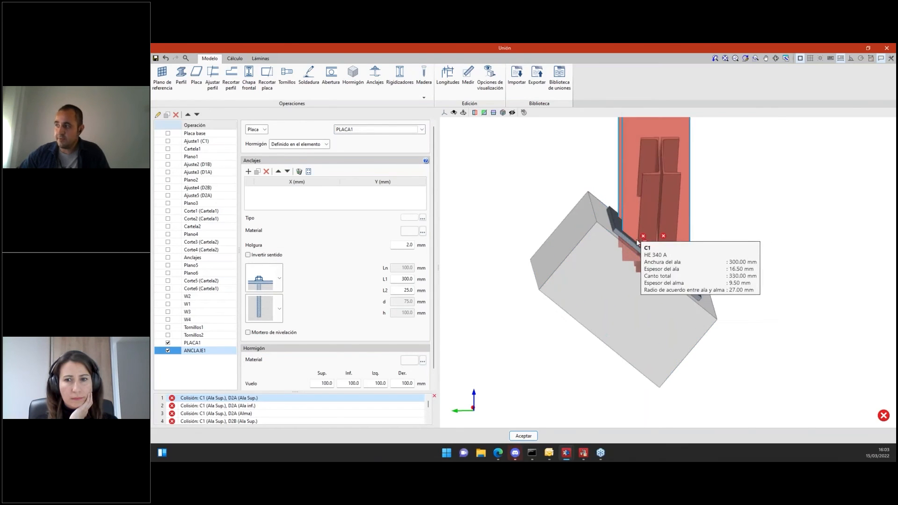
pyautogui.scroll(2, 637, 240)
pyautogui.keyDown('shift'); pyautogui.moveTo(785, 268); pyautogui.dragTo(647, 206, button='middle'); pyautogui.keyUp('shift')
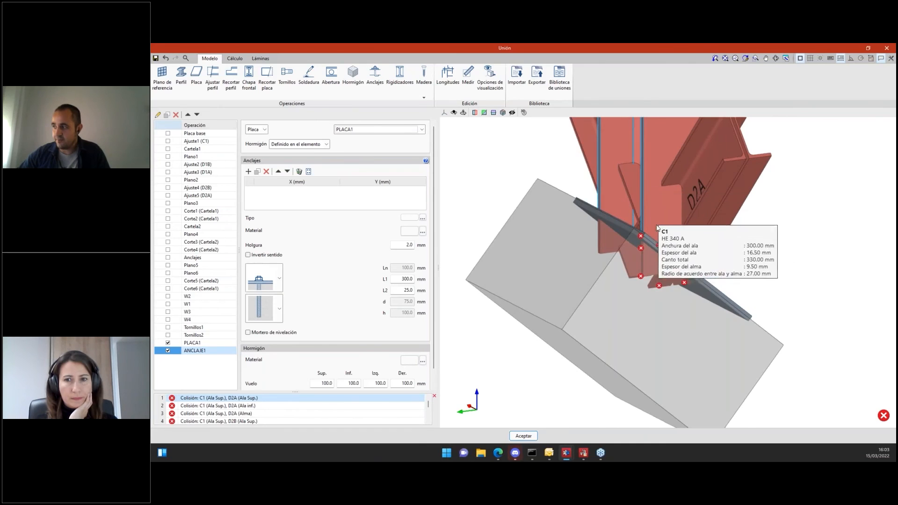
pyautogui.keyDown('shift'); pyautogui.moveTo(656, 228); pyautogui.dragTo(706, 267, button='middle'); pyautogui.keyUp('shift')
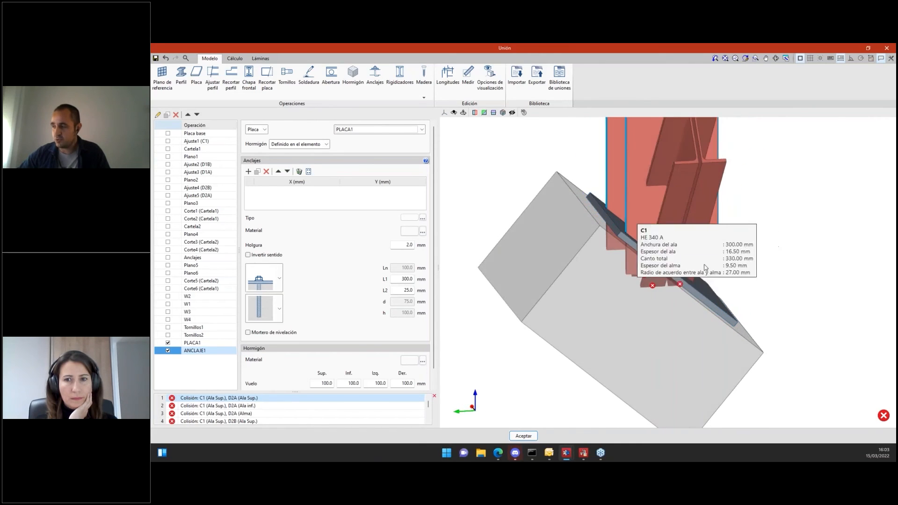
pyautogui.keyDown('shift'); pyautogui.moveTo(796, 318); pyautogui.dragTo(580, 262, button='middle'); pyautogui.keyUp('shift')
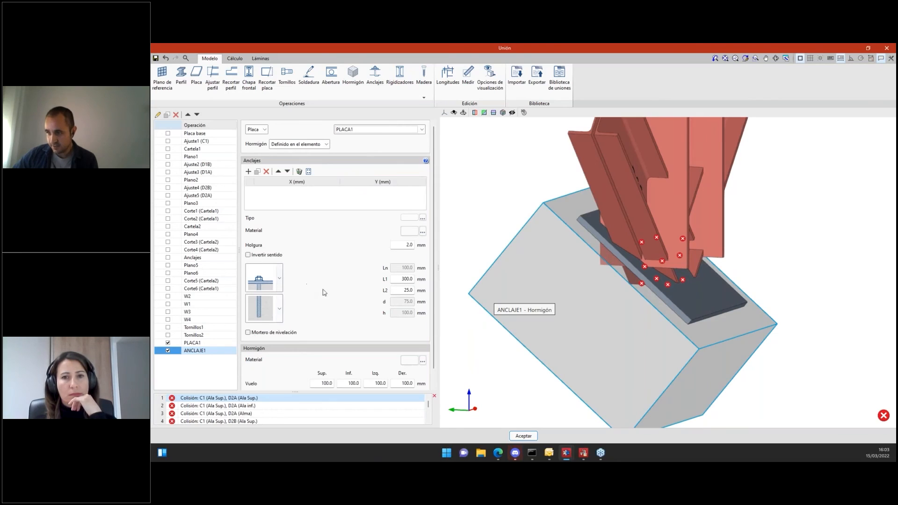
pyautogui.scroll(-1, 327, 304)
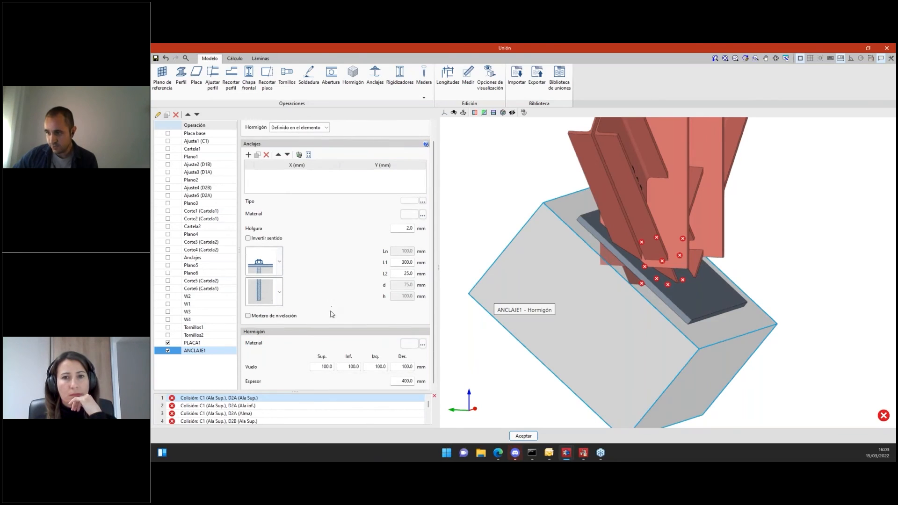
pyautogui.click(248, 239)
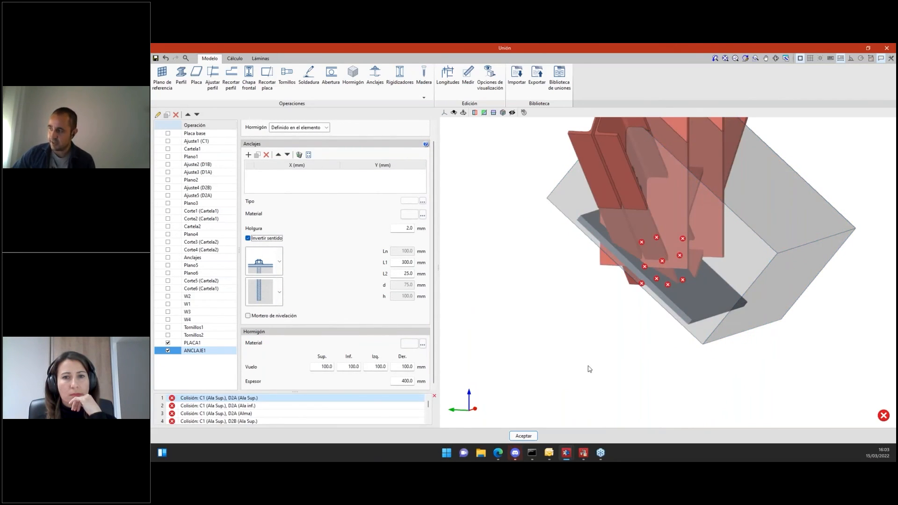
pyautogui.moveTo(589, 369); pyautogui.dragTo(701, 265, button='middle')
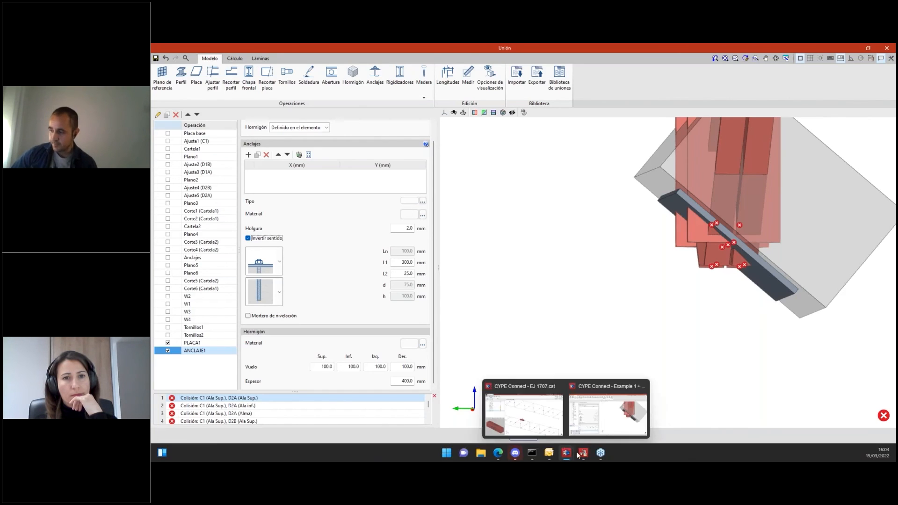
# - Switch to the Pabellón Tubo structure in StruBIM CYPE 3D and unlink it from its BIM project
pyautogui.moveTo(583, 455)
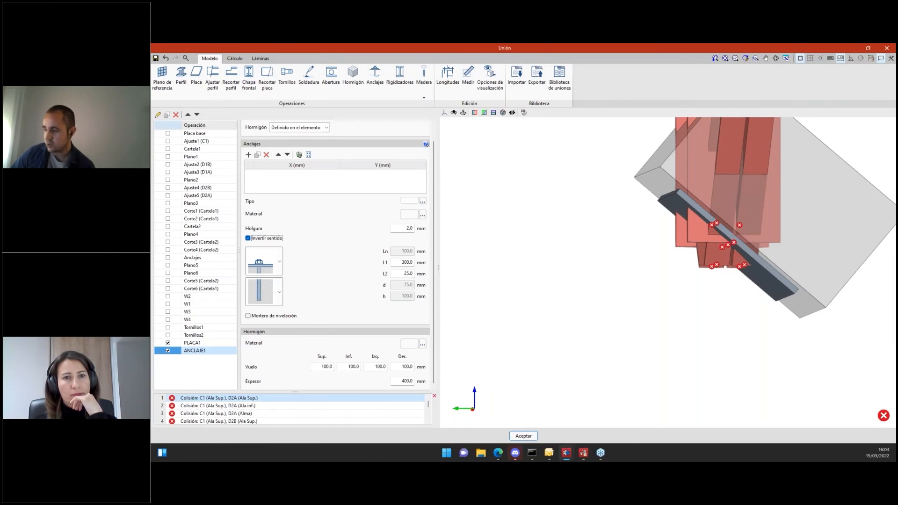
pyautogui.click(583, 455)
pyautogui.scroll(-1, 374, 204)
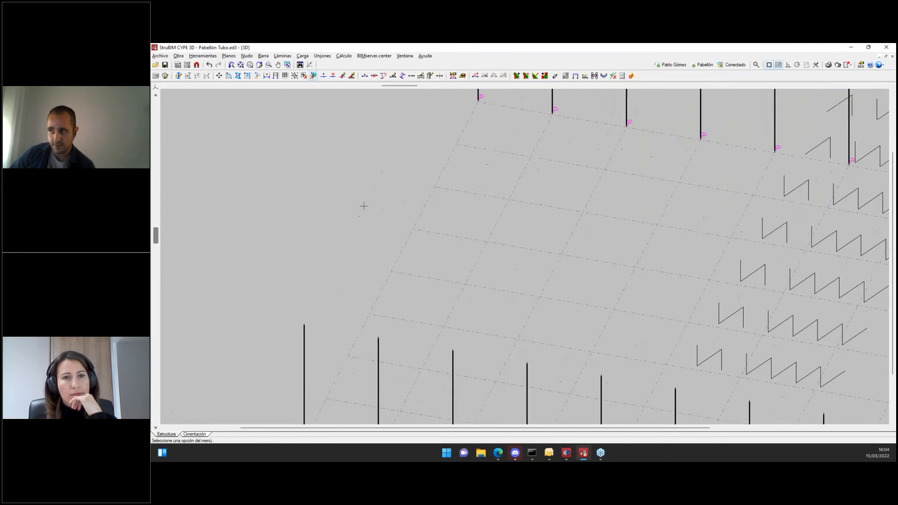
pyautogui.scroll(-4, 364, 206)
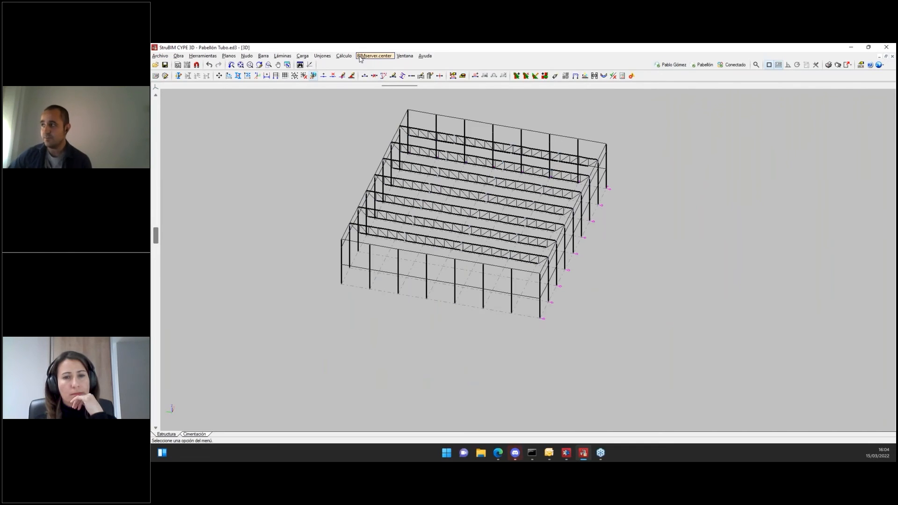
pyautogui.click(381, 57)
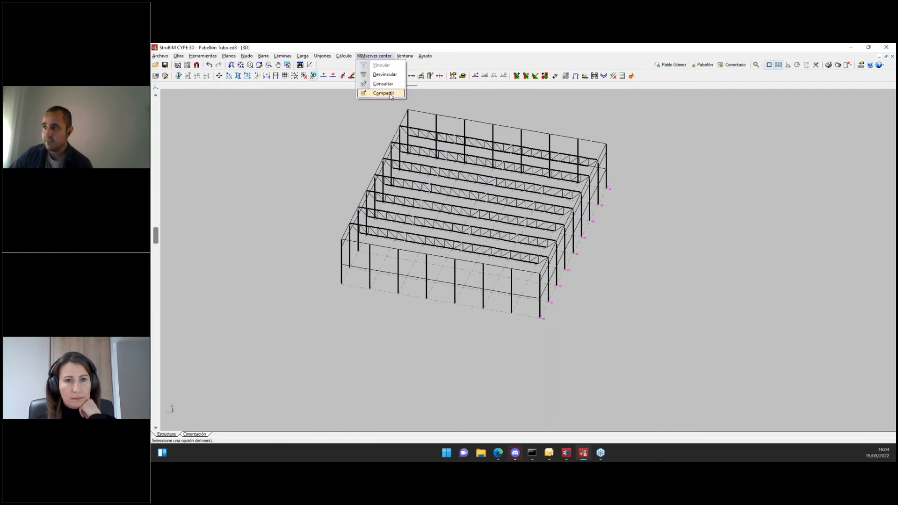
pyautogui.click(392, 78)
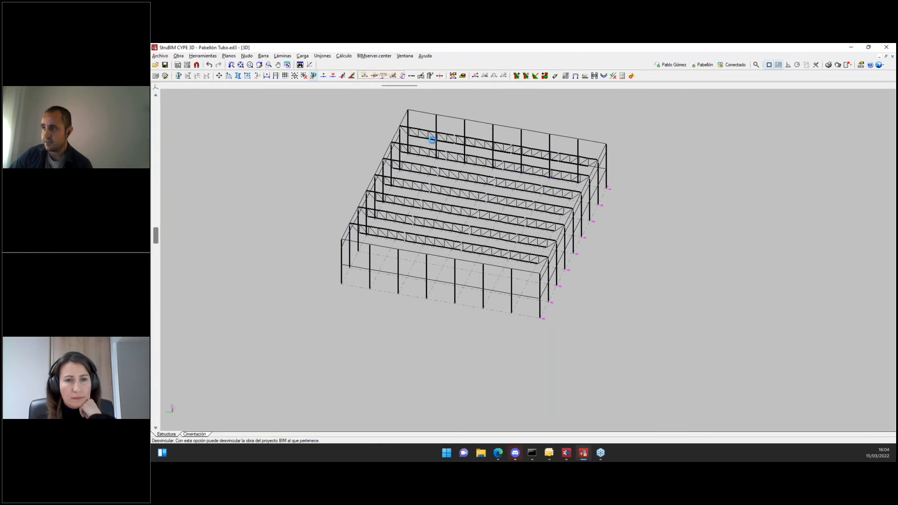
pyautogui.click(477, 264)
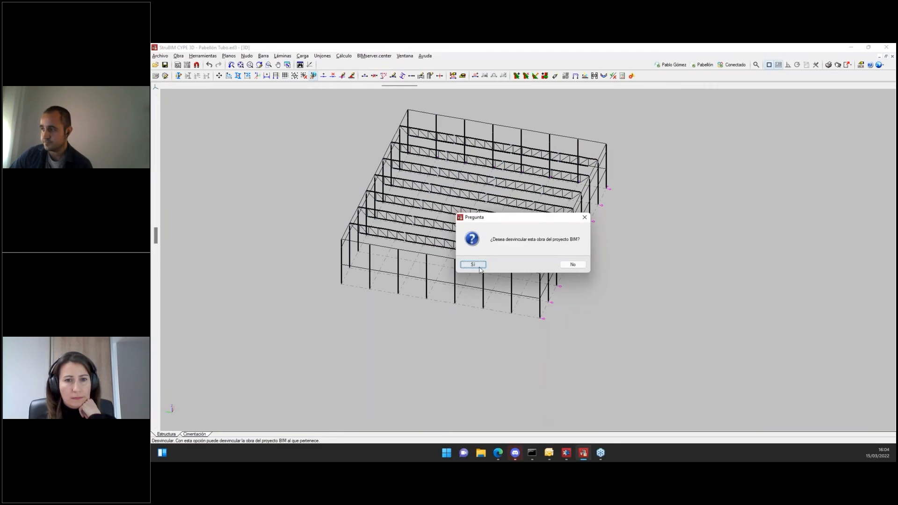
# - Examine the options for linking the structure to an existing or new BIMserver.center project, cancelling without linking
pyautogui.click(375, 56)
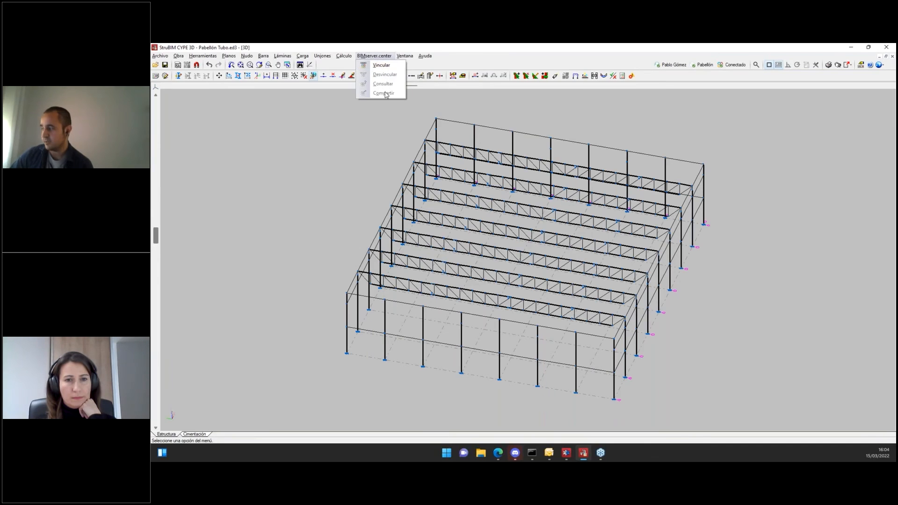
pyautogui.click(381, 67)
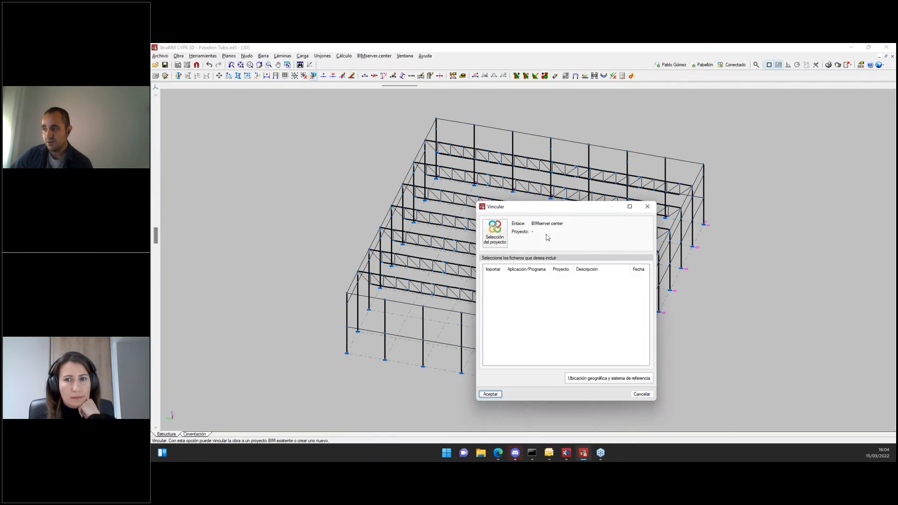
pyautogui.click(507, 234)
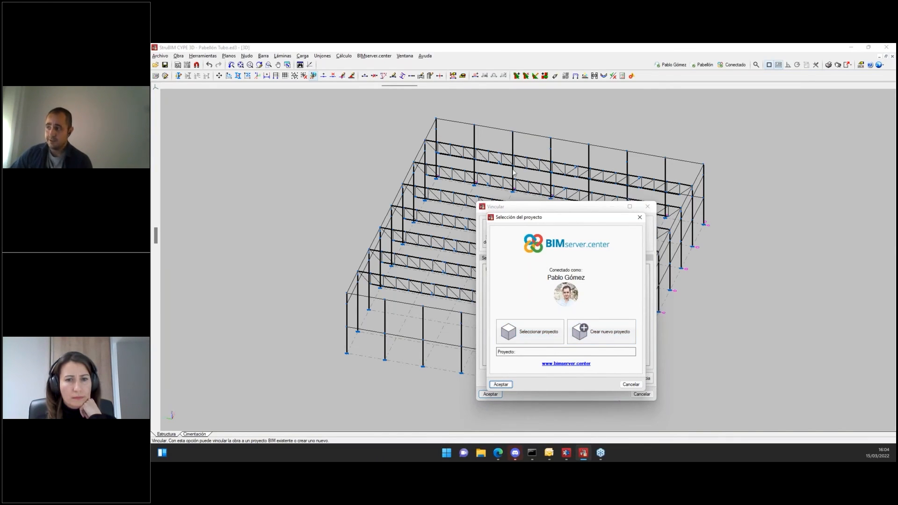
pyautogui.click(634, 385)
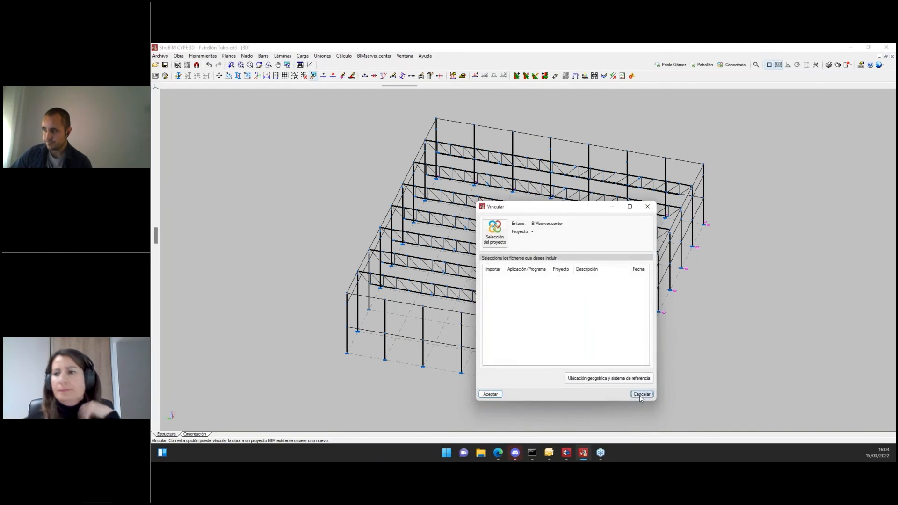
pyautogui.click(640, 396)
pyautogui.click(374, 55)
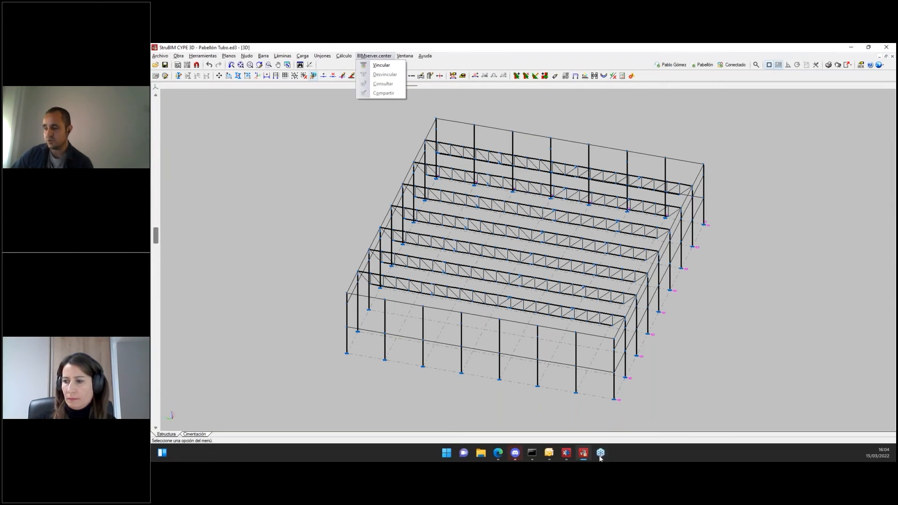
# - Switch to EJ 1707 in CYPE Connect and examine how a new job links to an existing BIMserver.center project, cancelling without creating it
pyautogui.moveTo(570, 458)
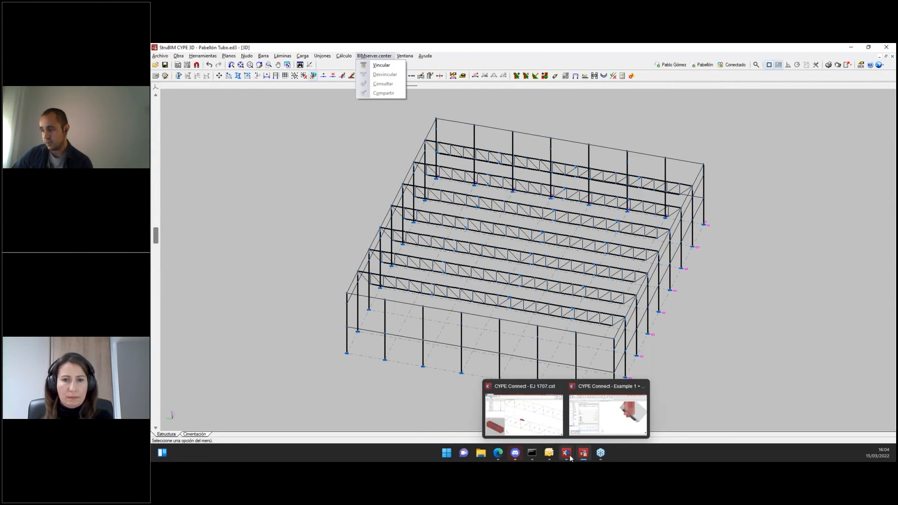
pyautogui.click(571, 458)
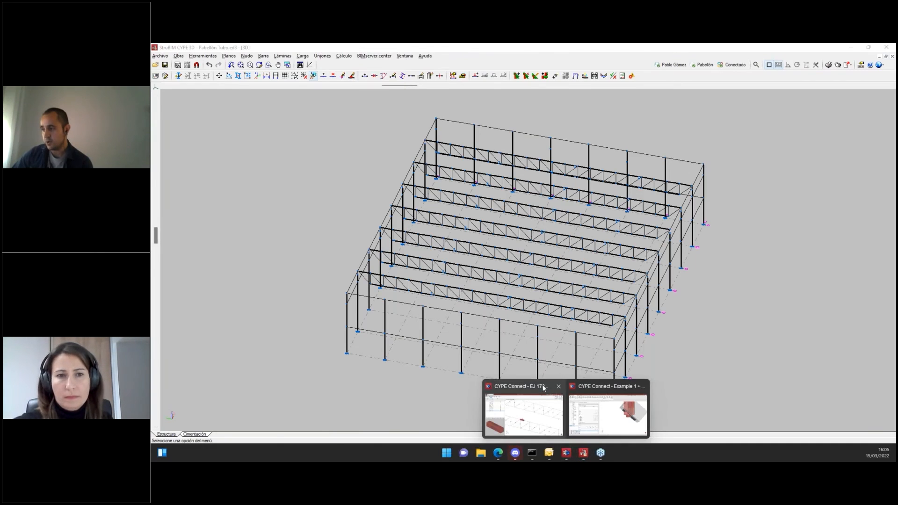
pyautogui.click(543, 388)
pyautogui.click(160, 52)
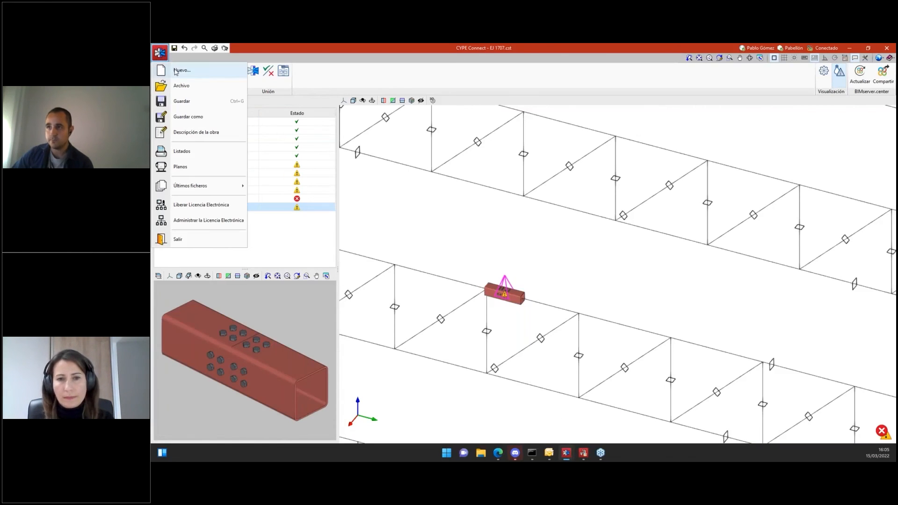
pyautogui.click(176, 71)
pyautogui.click(479, 273)
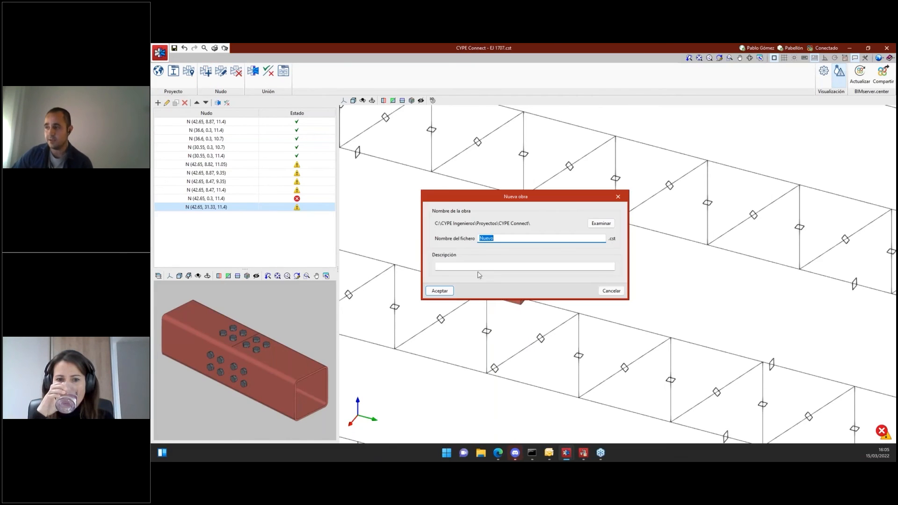
pyautogui.click(447, 292)
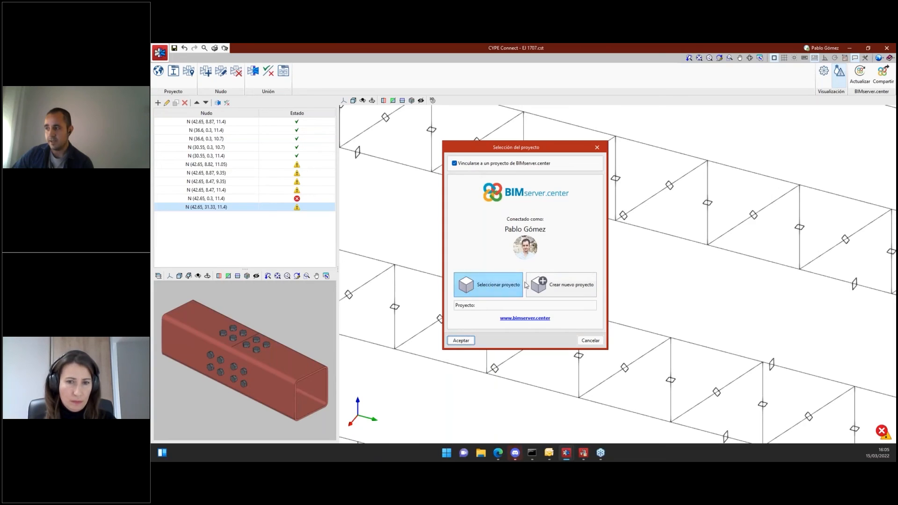
pyautogui.click(501, 286)
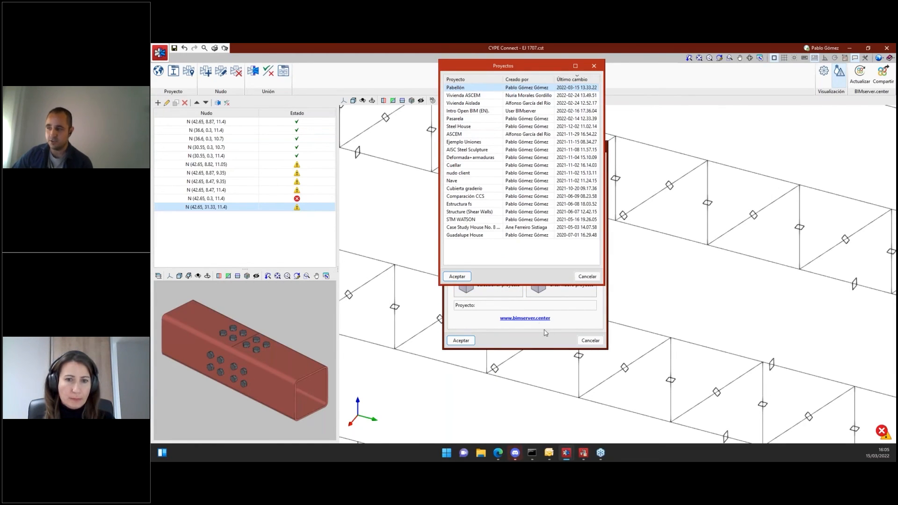
pyautogui.click(588, 276)
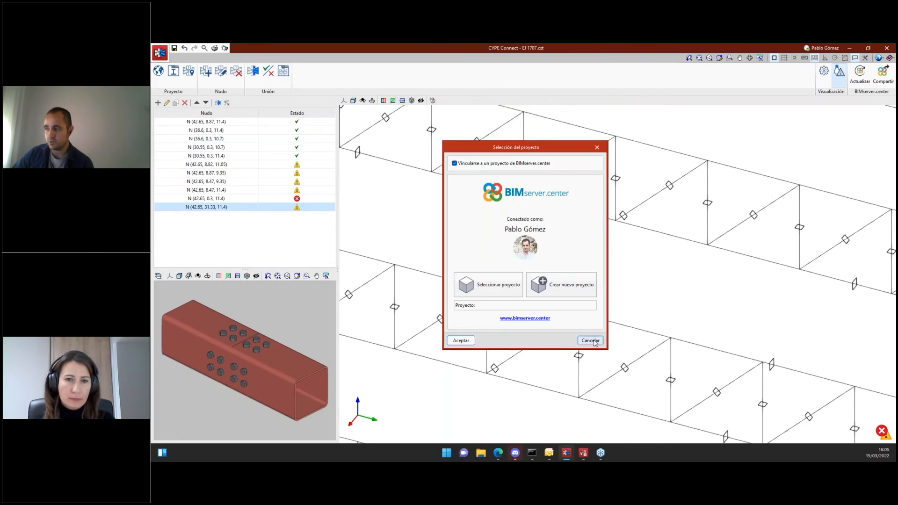
pyautogui.click(590, 340)
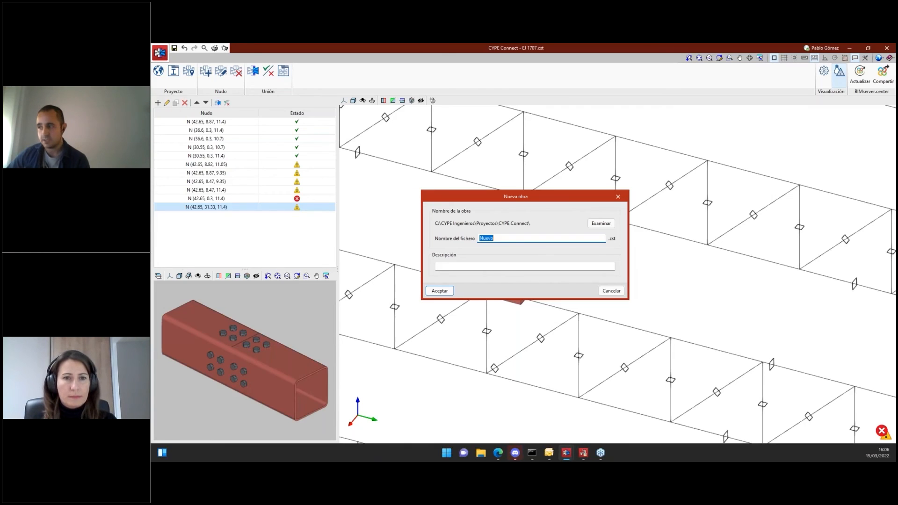
pyautogui.click(613, 293)
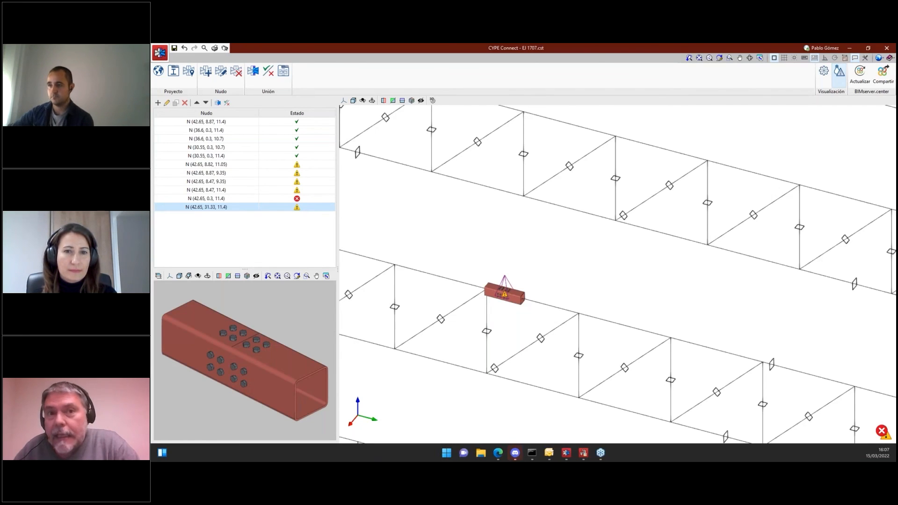
# - Open the bolted end-plate joint at node N (36.6, 0.3, 10.7) for editing and display its calculation results
pyautogui.click(203, 176)
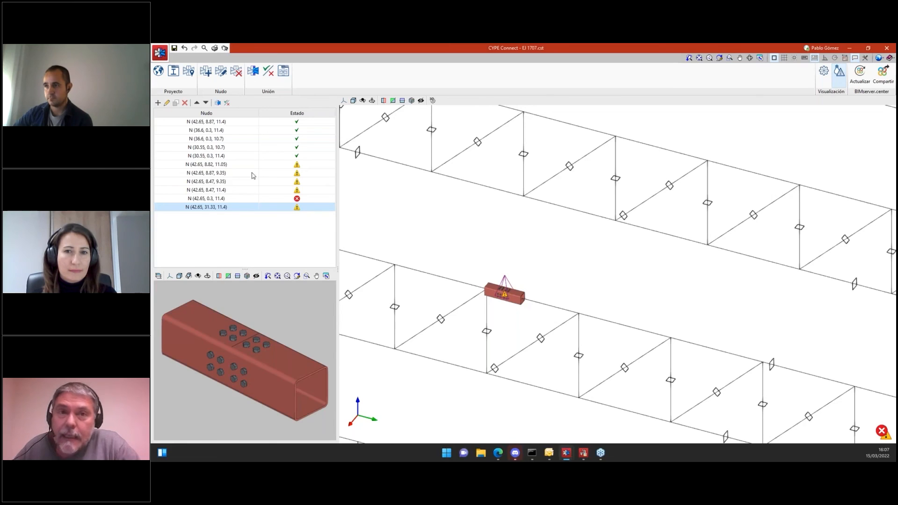
pyautogui.click(247, 139)
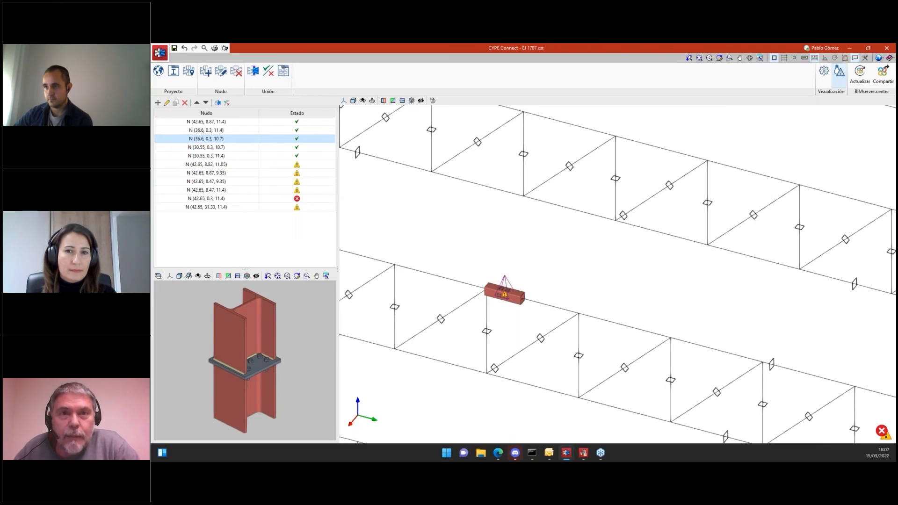
pyautogui.click(218, 102)
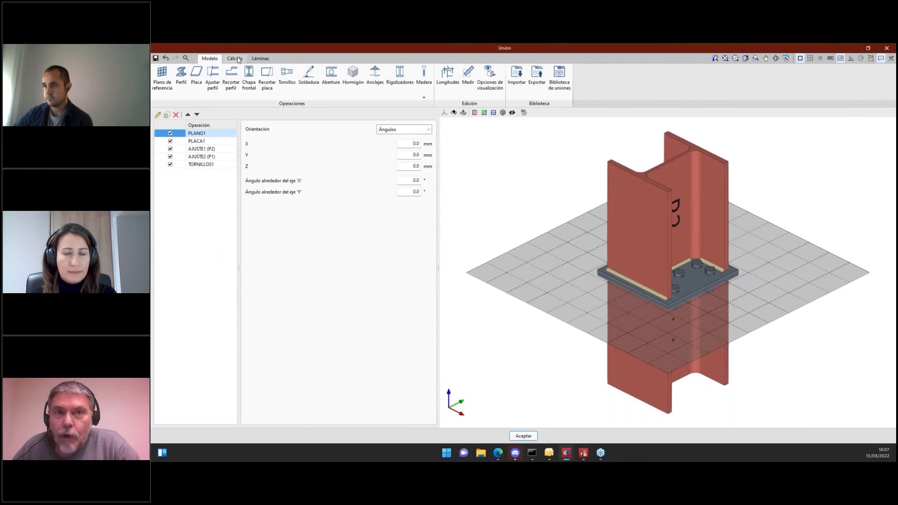
pyautogui.click(238, 59)
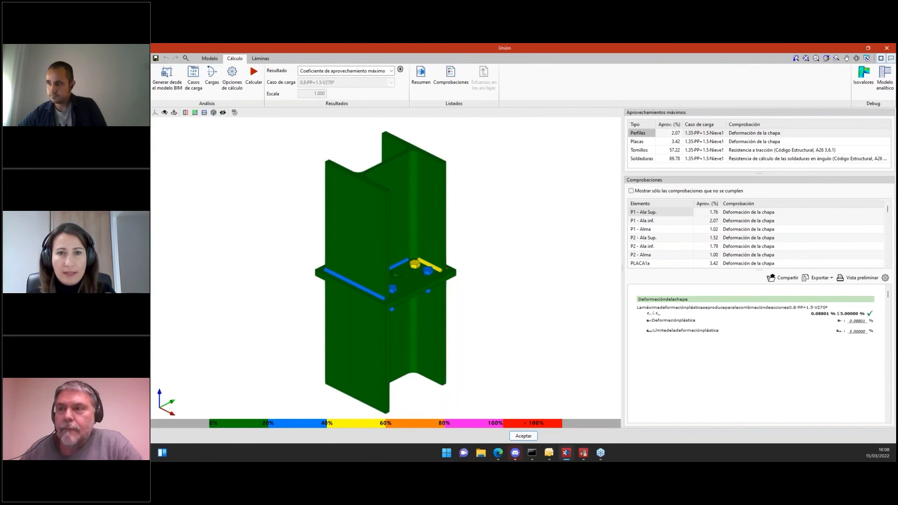
# - Examine the load definitions of bearing profile P1 and of profile P2 in the joint
pyautogui.click(213, 88)
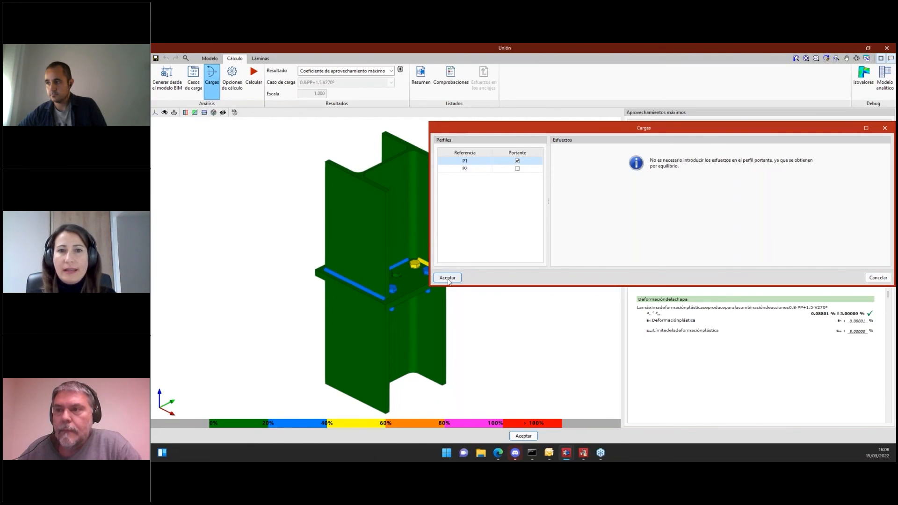
pyautogui.click(448, 278)
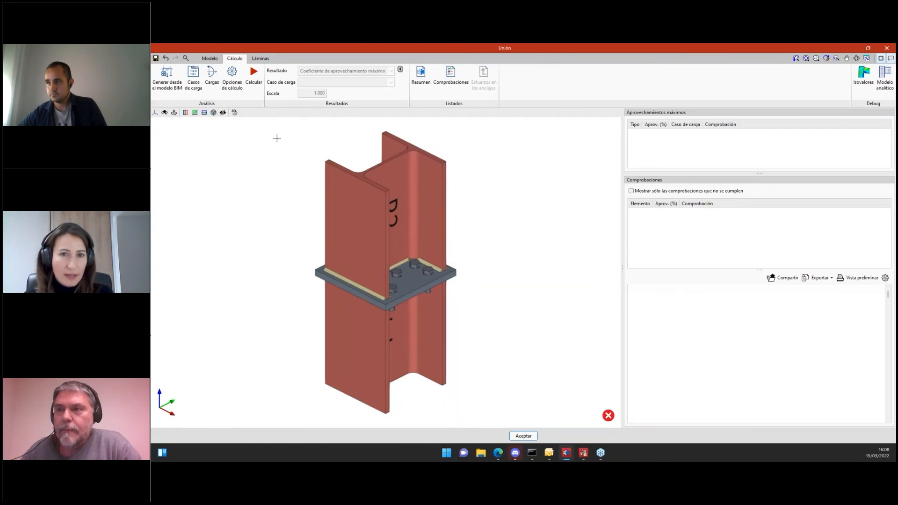
pyautogui.click(218, 89)
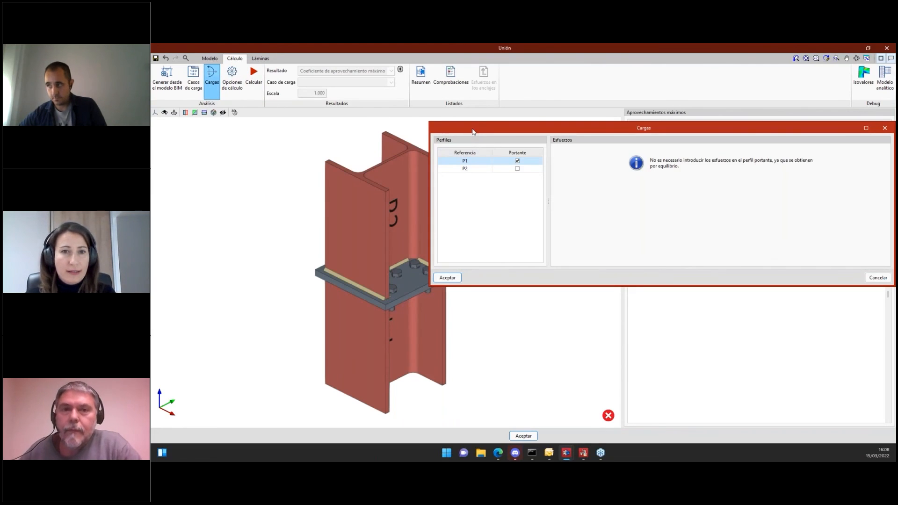
pyautogui.moveTo(473, 128); pyautogui.dragTo(516, 121)
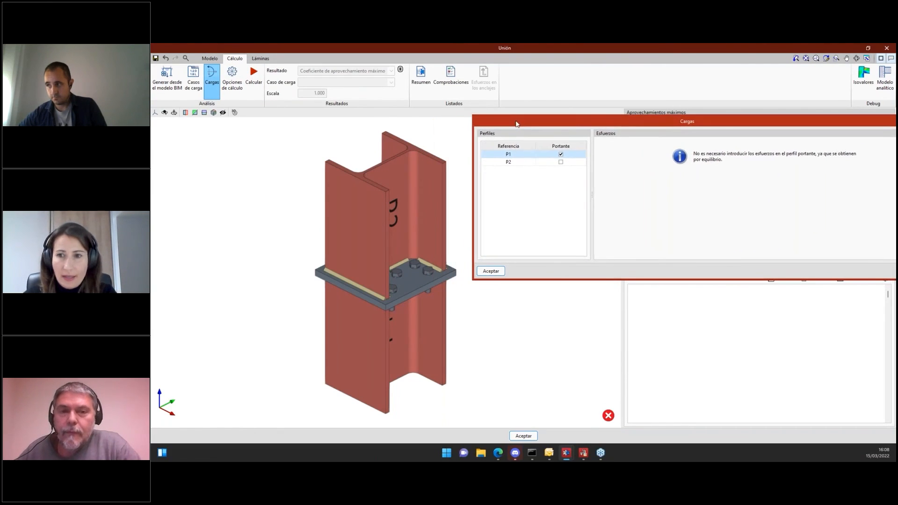
pyautogui.click(517, 163)
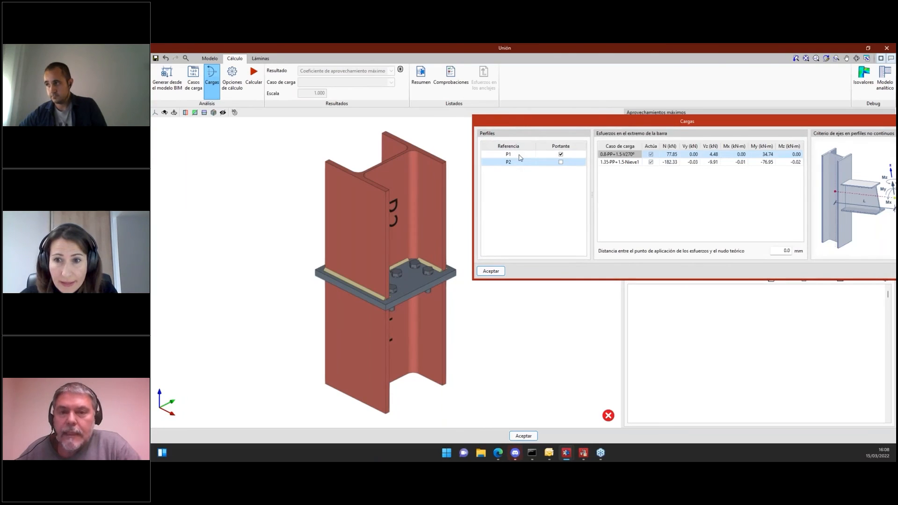
pyautogui.click(517, 156)
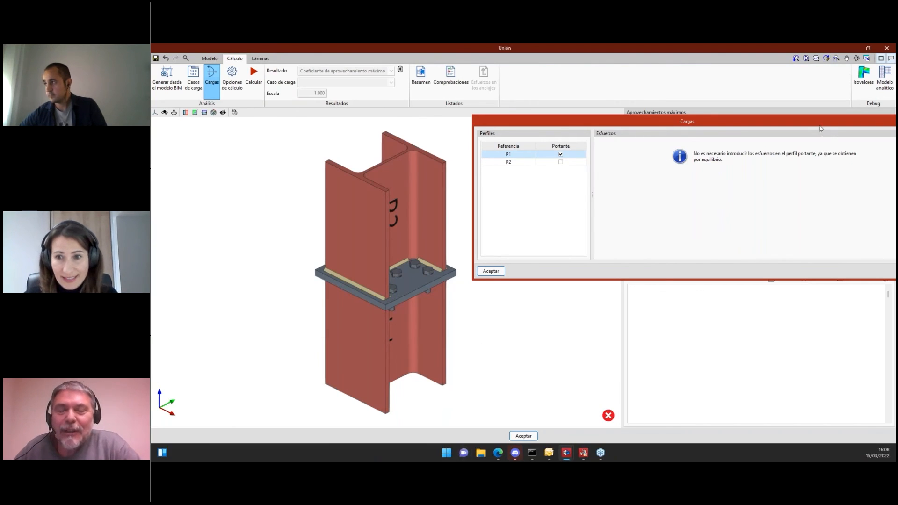
pyautogui.moveTo(841, 126); pyautogui.dragTo(789, 126)
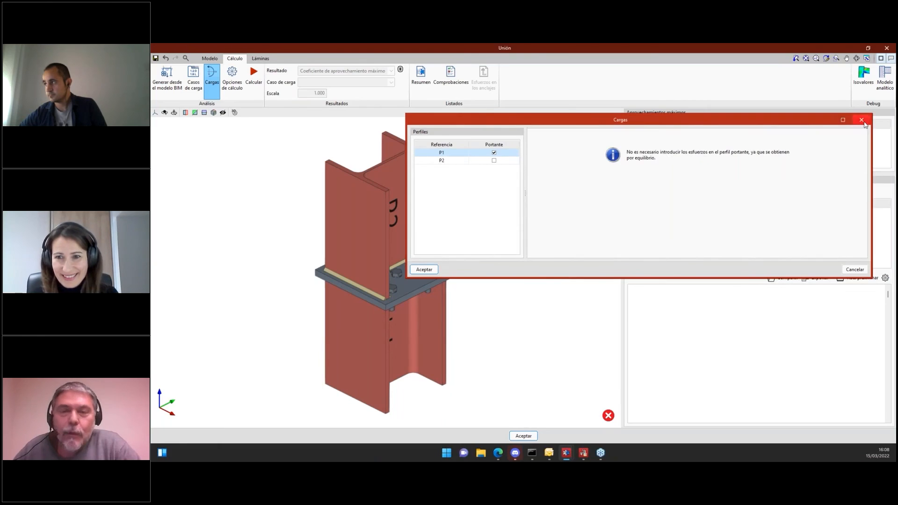
pyautogui.click(864, 120)
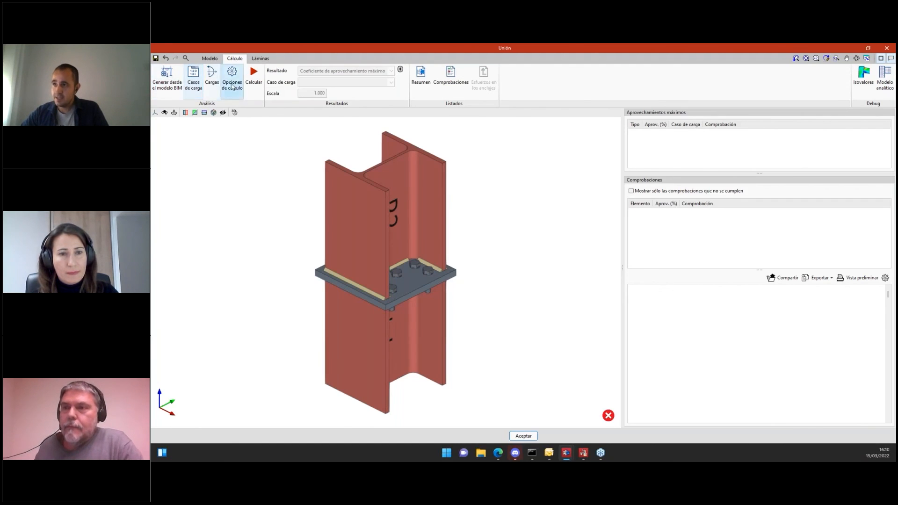
# - Inspect the bar-end forces assigned to profile P2 for each load case, cancelling without changes
pyautogui.click(212, 79)
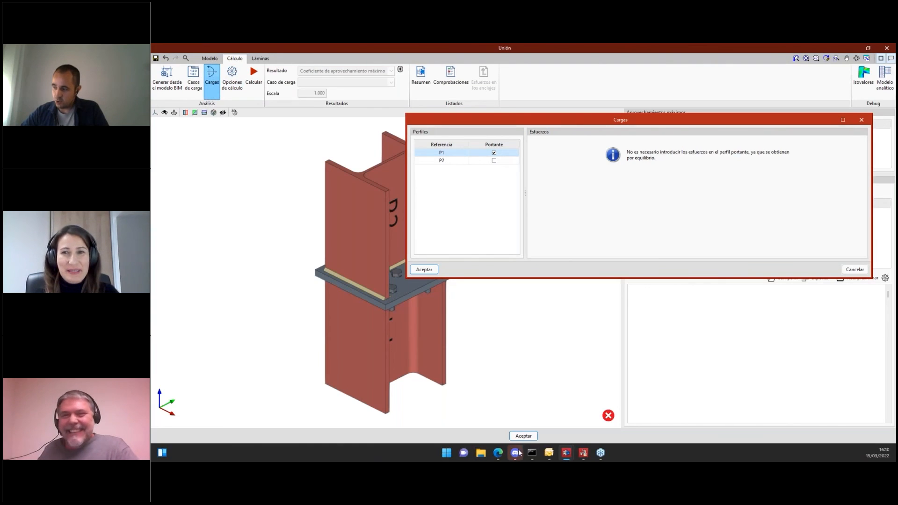
pyautogui.moveTo(522, 454)
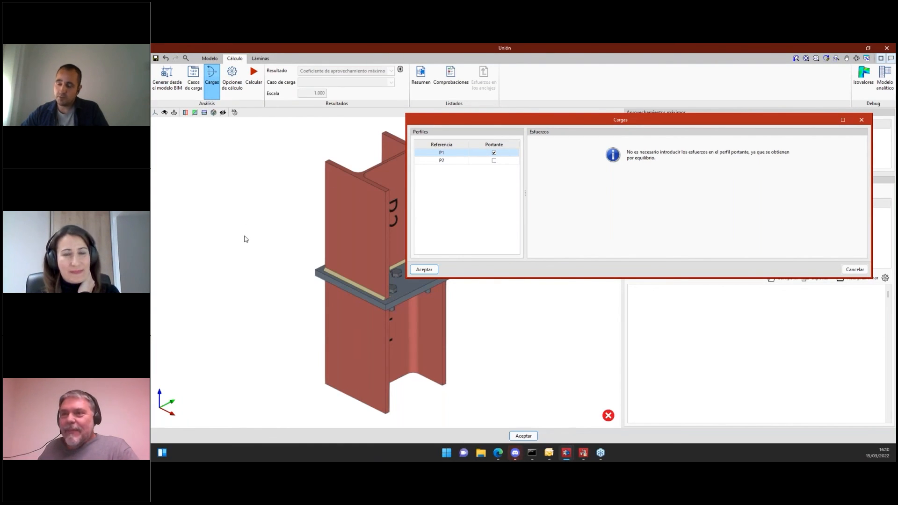
pyautogui.press('Escape')
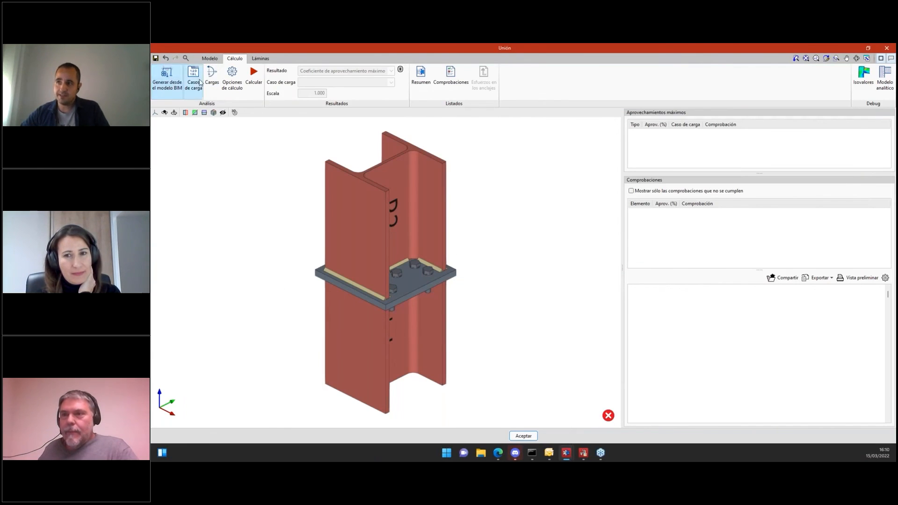
pyautogui.click(216, 85)
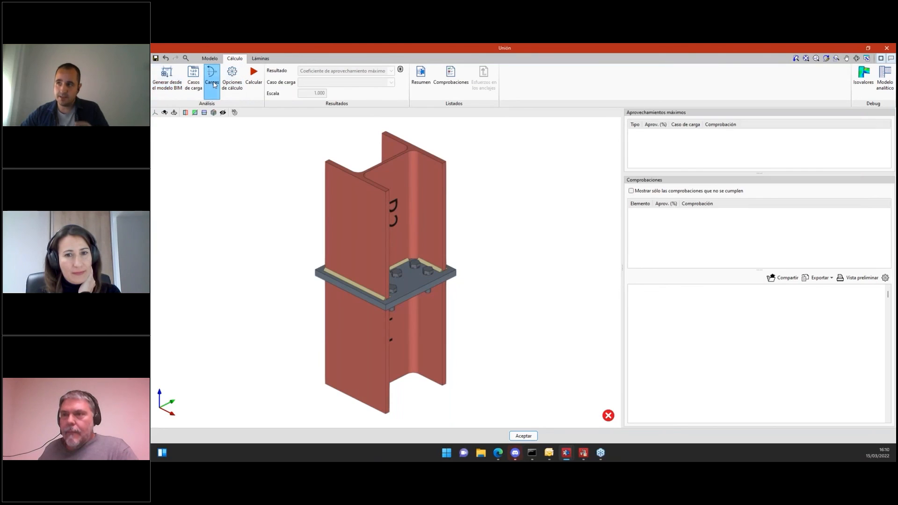
pyautogui.click(460, 162)
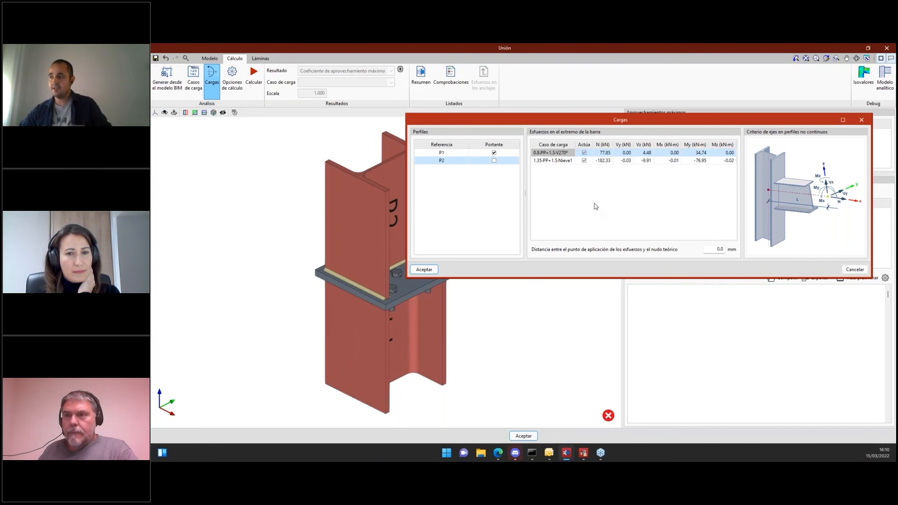
pyautogui.click(854, 270)
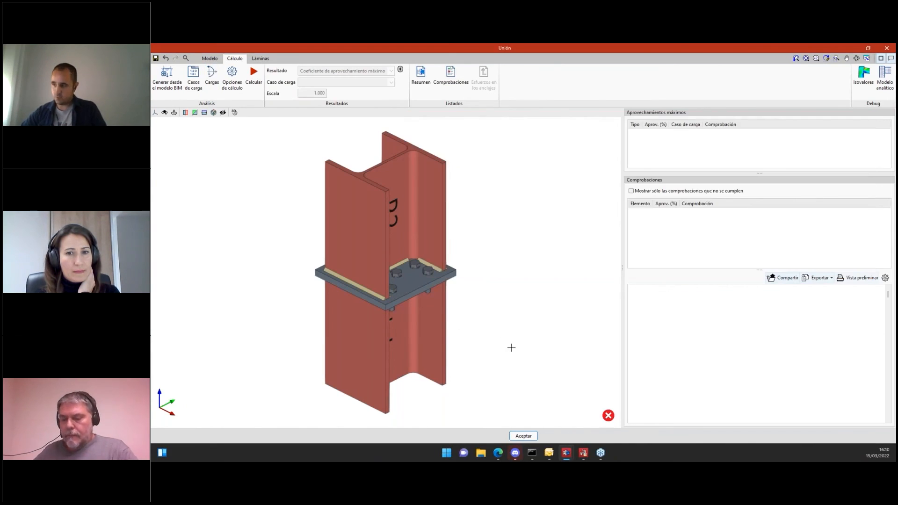
# - Compare P2's bar-end forces and axis criterion with the P1 and P2 labels on the joint model, cancelling without changes
pyautogui.moveTo(510, 349)
pyautogui.keyDown('shift'); pyautogui.mouseDown(button='middle')
pyautogui.moveTo(466, 345)
pyautogui.moveTo(511, 340)
pyautogui.mouseUp(button='middle'); pyautogui.keyUp('shift')
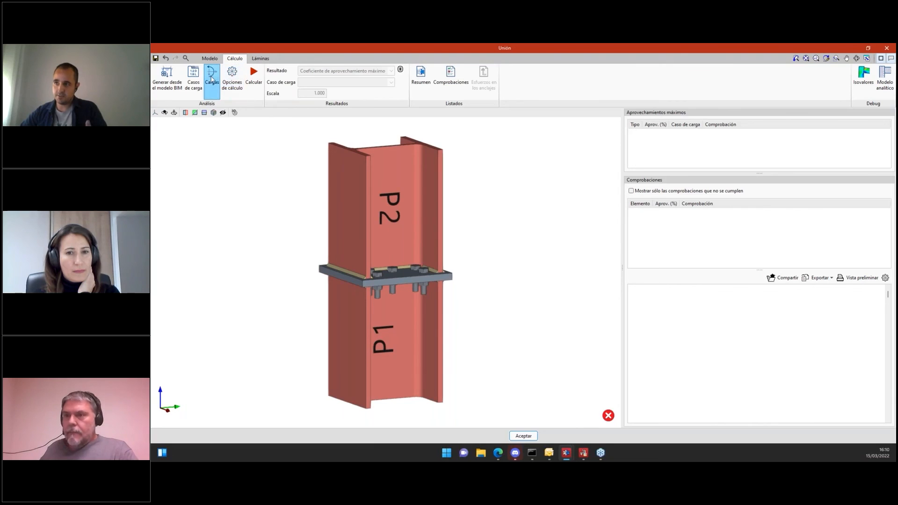
pyautogui.click(212, 81)
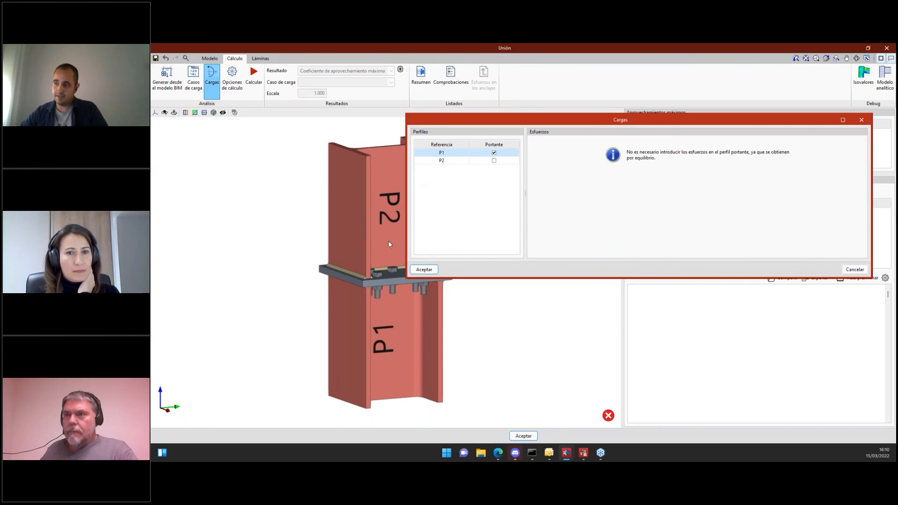
pyautogui.click(457, 161)
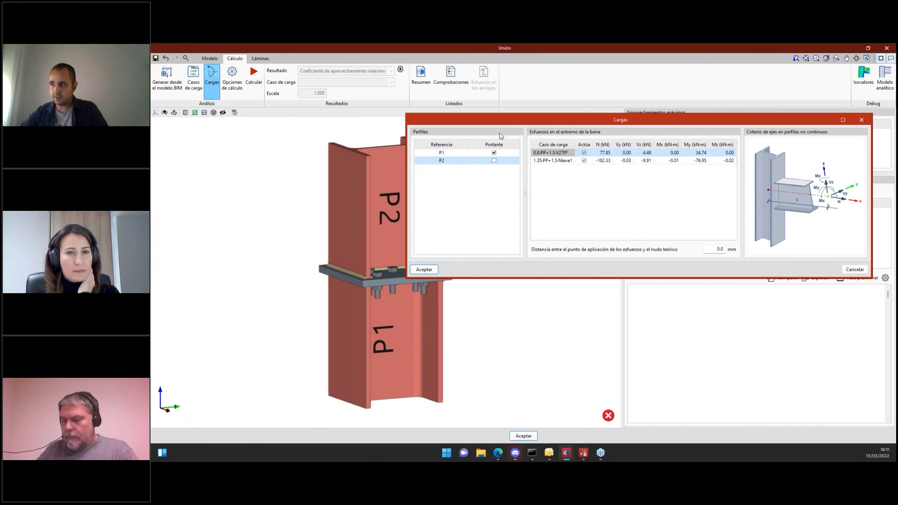
pyautogui.moveTo(510, 122); pyautogui.dragTo(574, 115)
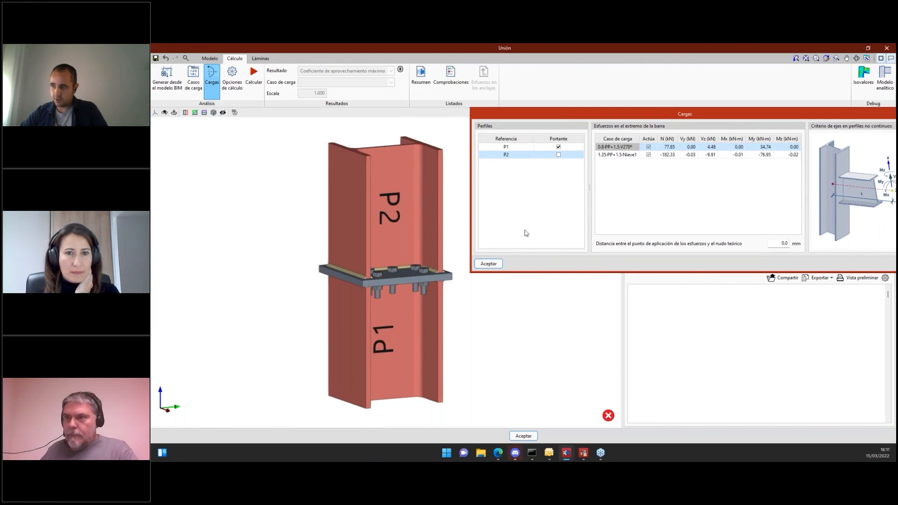
pyautogui.moveTo(815, 115); pyautogui.dragTo(755, 109)
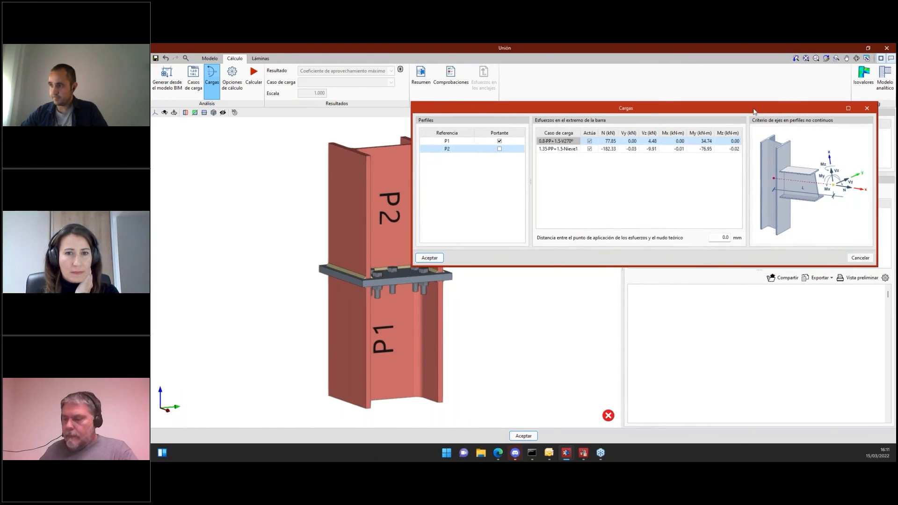
pyautogui.click(860, 258)
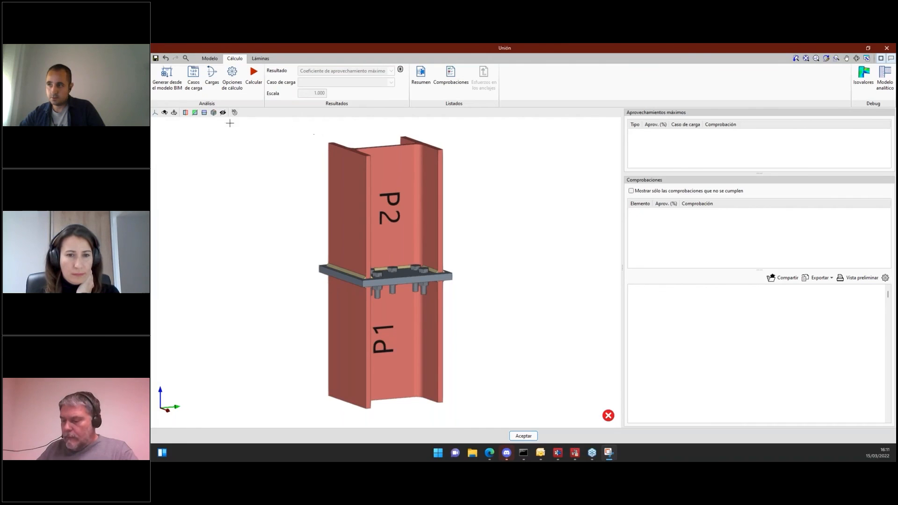
pyautogui.click(194, 123)
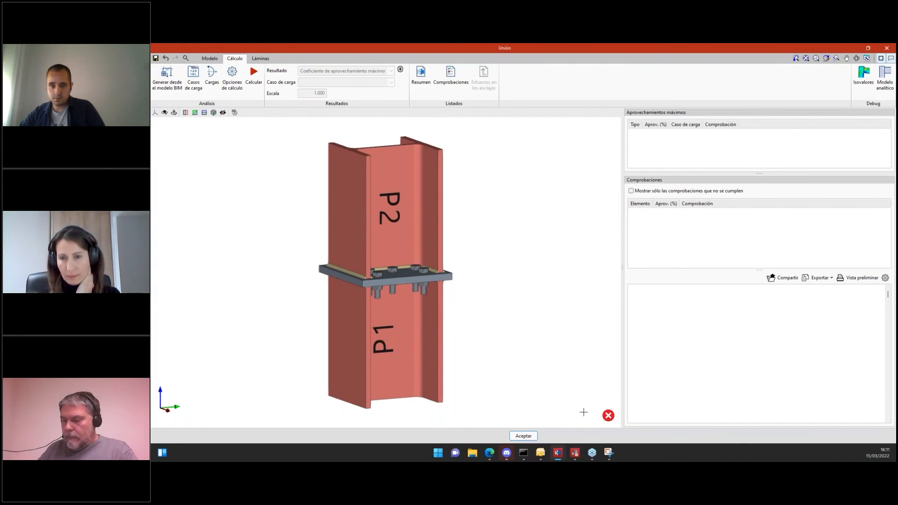
pyautogui.press('super+shift+s')
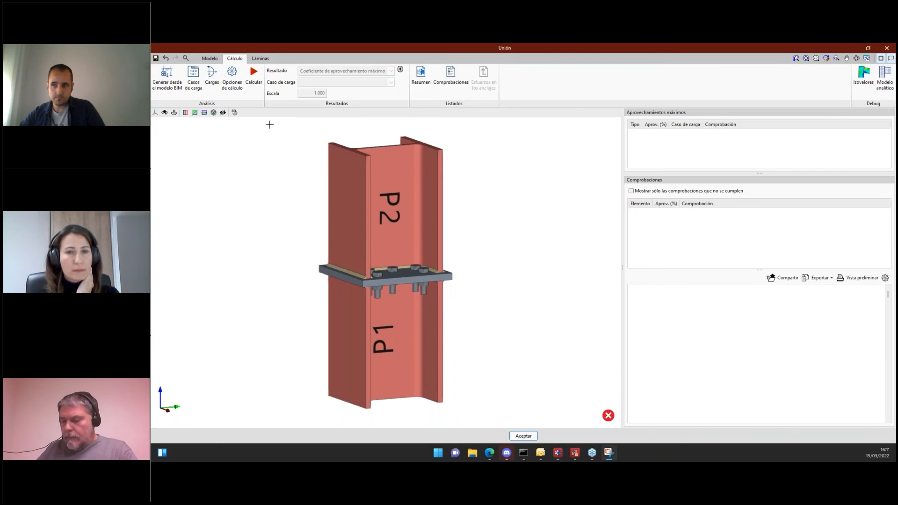
pyautogui.moveTo(188, 121); pyautogui.dragTo(598, 420)
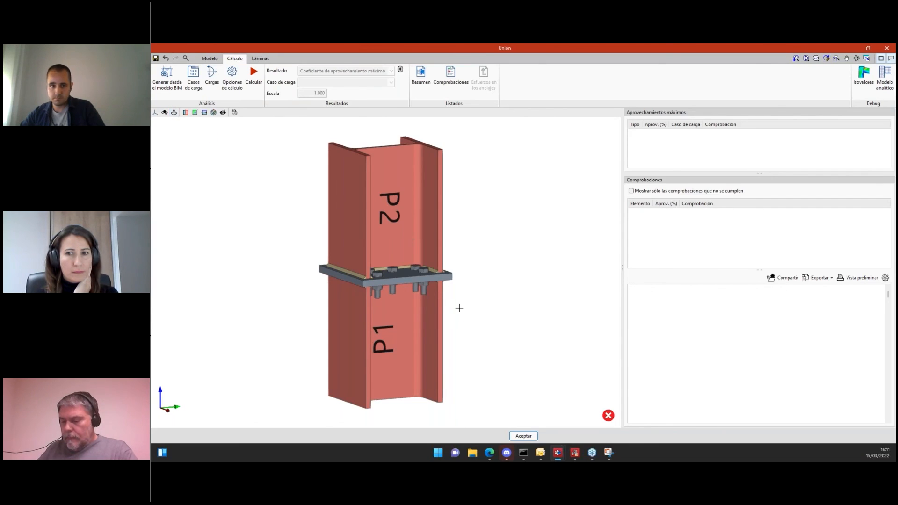
pyautogui.press('super+shift+s')
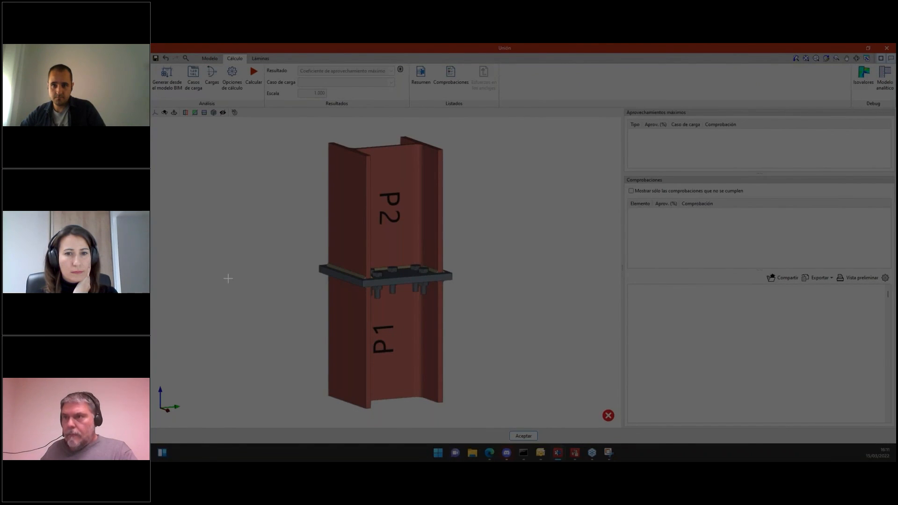
pyautogui.press('Escape')
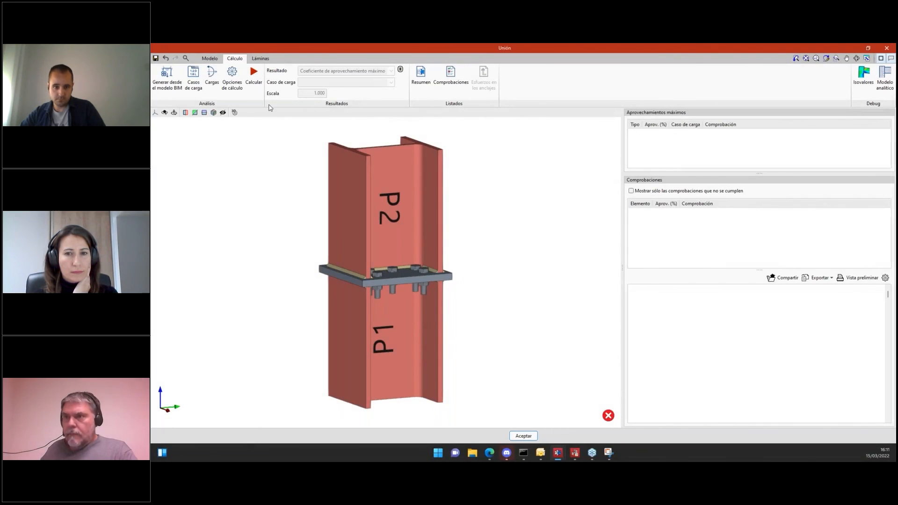
# - Capture the joint view as a screen snip and mark in red a fixed support at P1's lower end and a circle at P2's upper end
pyautogui.press('super+shift+s')
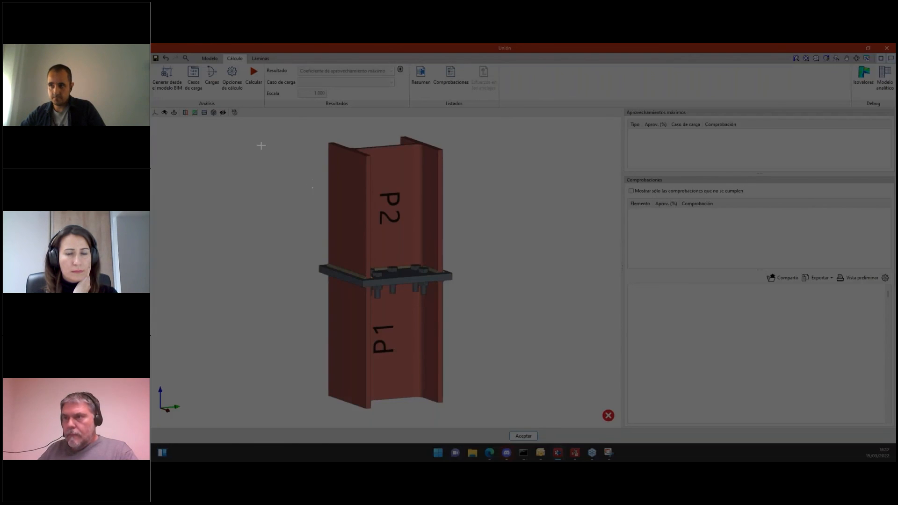
pyautogui.moveTo(221, 125); pyautogui.dragTo(581, 435)
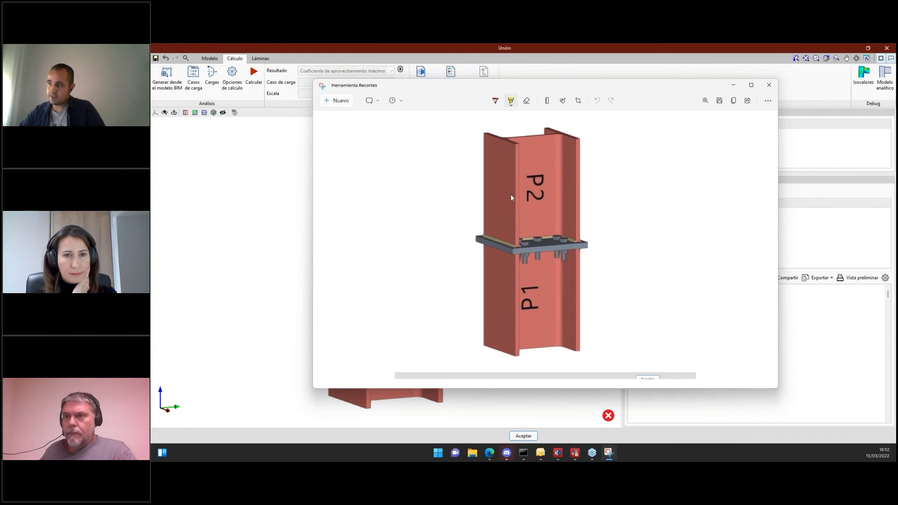
pyautogui.click(495, 100)
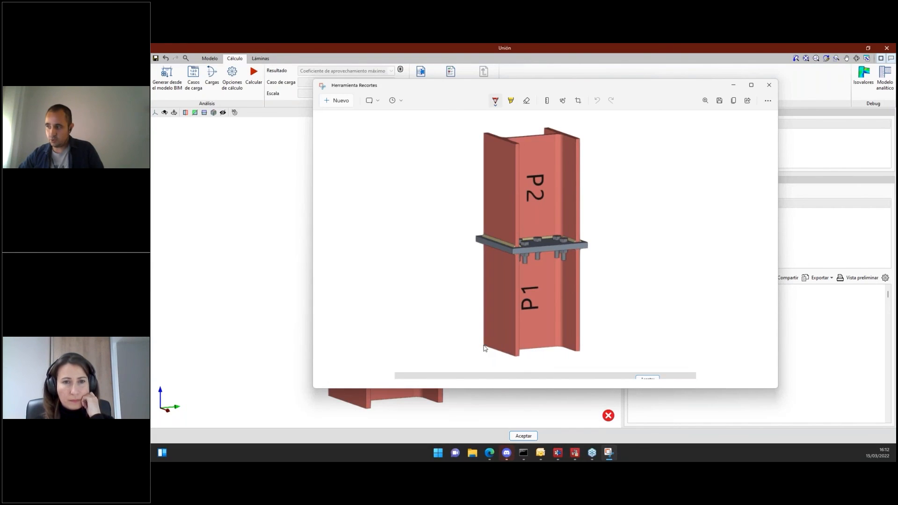
pyautogui.moveTo(483, 345)
pyautogui.mouseDown()
pyautogui.moveTo(514, 358)
pyautogui.moveTo(580, 350)
pyautogui.moveTo(547, 364)
pyautogui.moveTo(564, 365)
pyautogui.mouseUp()
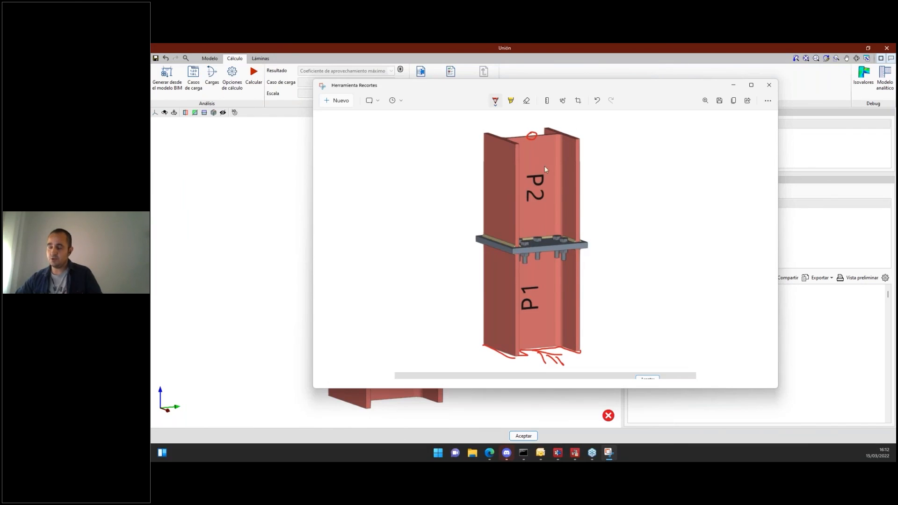
pyautogui.click(261, 200)
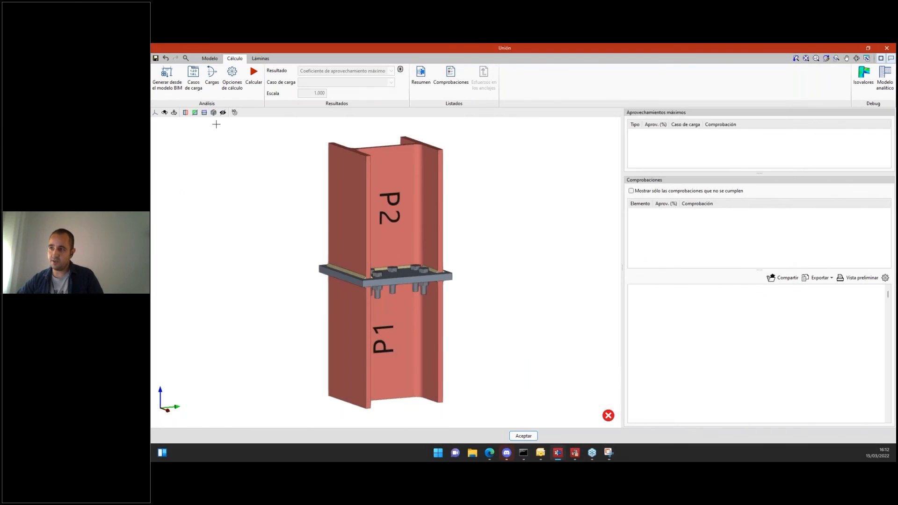
# - Try P2 as the bearing profile in the joint's loads, compare the bar-end forces of P2 and P1, and cancel the change
pyautogui.click(217, 75)
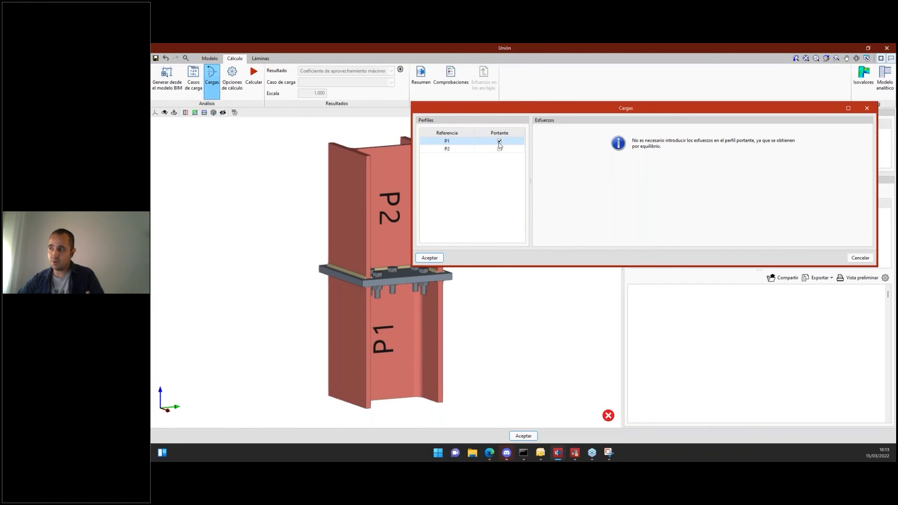
pyautogui.click(456, 150)
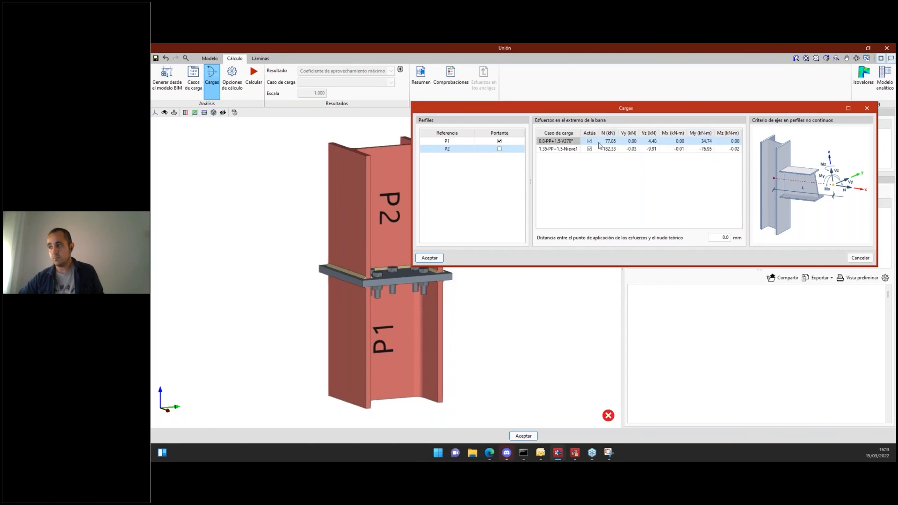
pyautogui.click(500, 150)
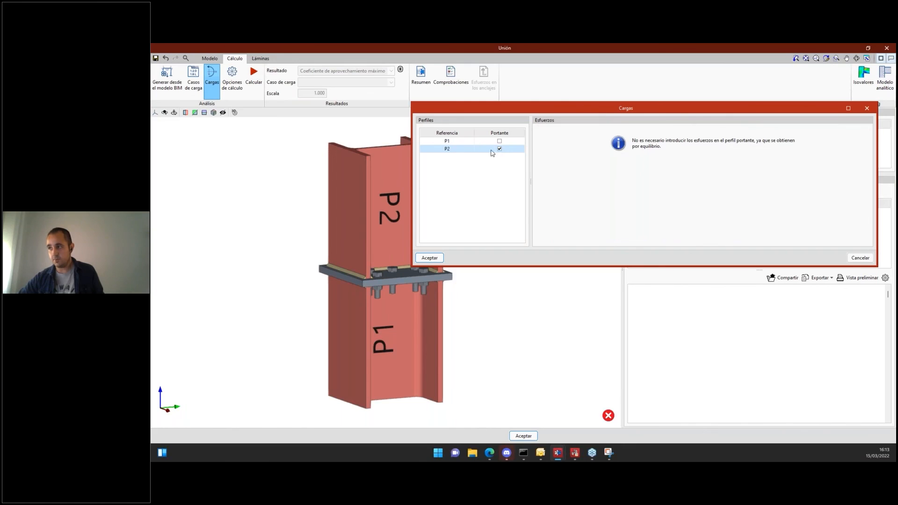
pyautogui.click(468, 142)
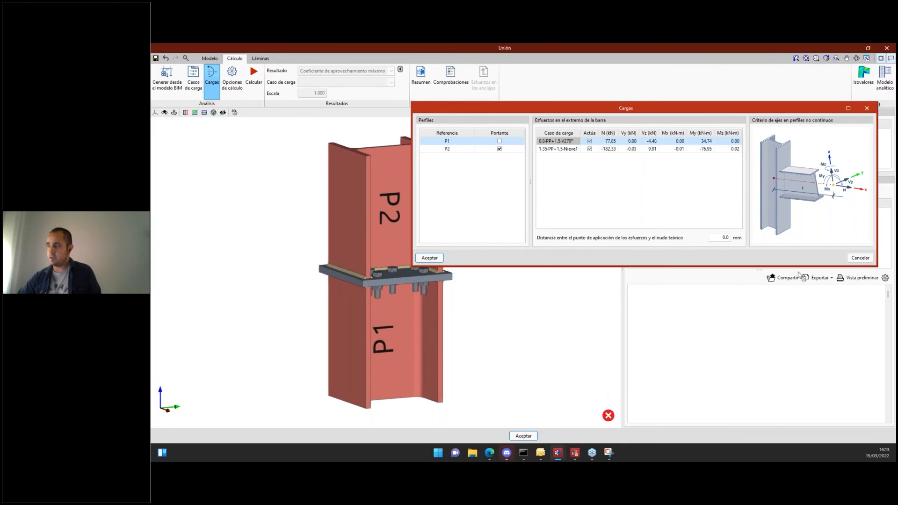
pyautogui.click(860, 258)
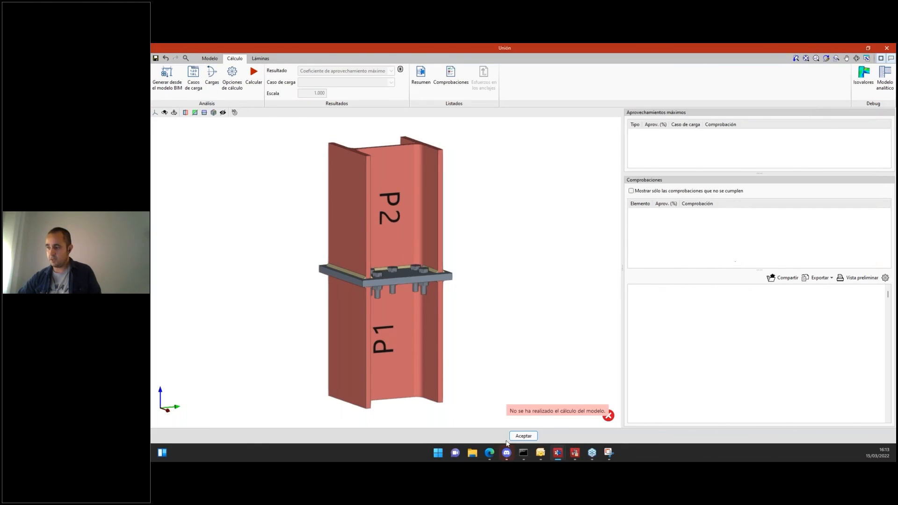
# - Leave the current joint and open the joint at node N (30.55, 0.3, 11.4) for editing after inspecting its preview
pyautogui.click(523, 436)
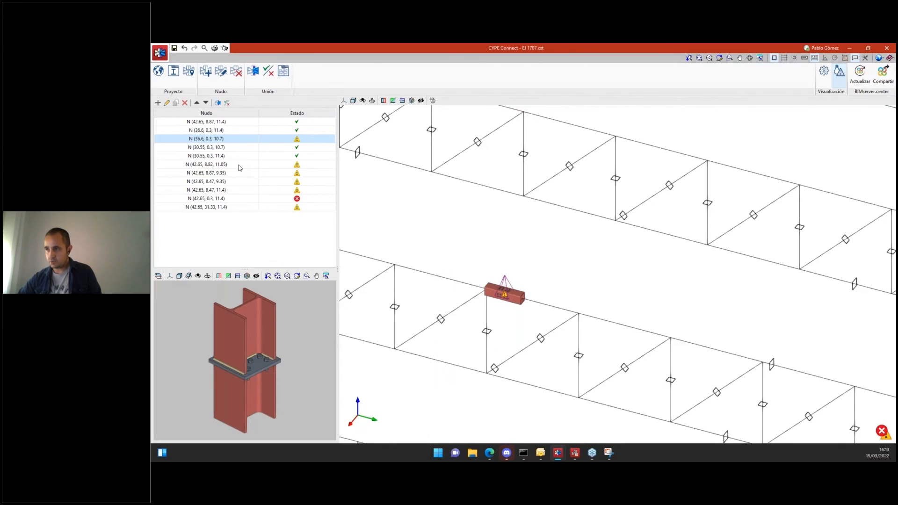
pyautogui.click(239, 165)
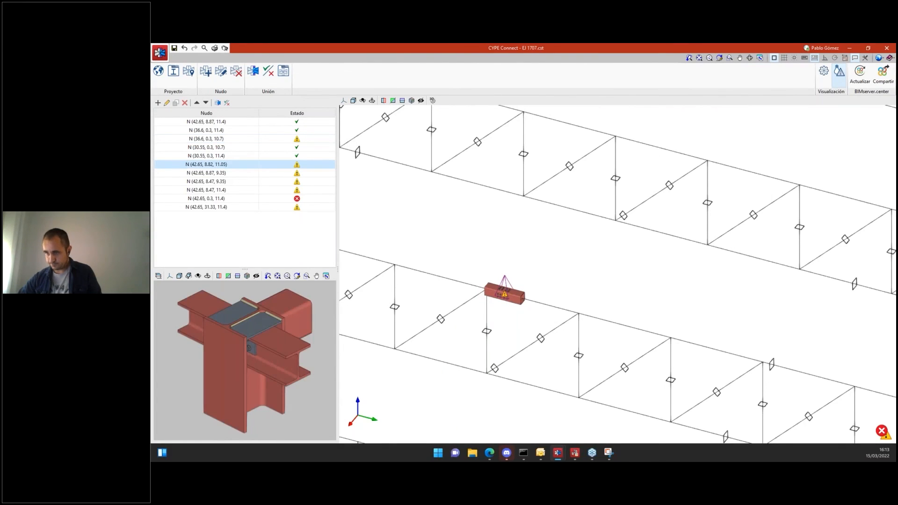
pyautogui.click(239, 155)
pyautogui.moveTo(248, 384); pyautogui.dragTo(217, 358)
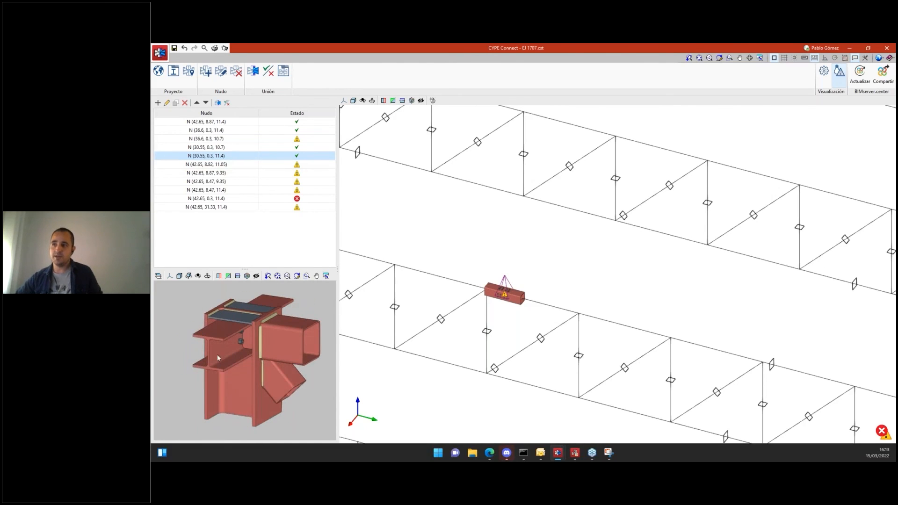
pyautogui.click(218, 103)
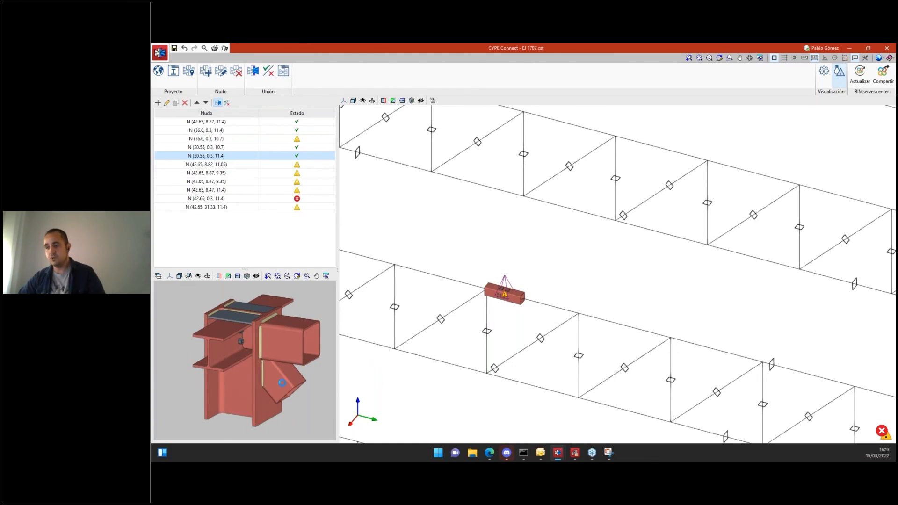